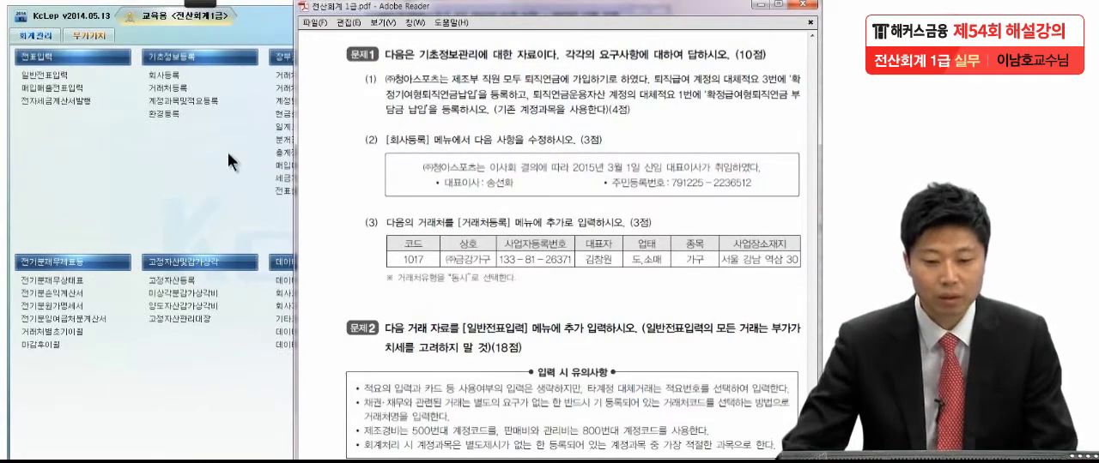
Step: Open 계정과목및적요등록 and select account 0508 퇴직급여 in the 제조원가 (0501-0600) group
{"action": "left_click", "coordinate": [177, 99]}
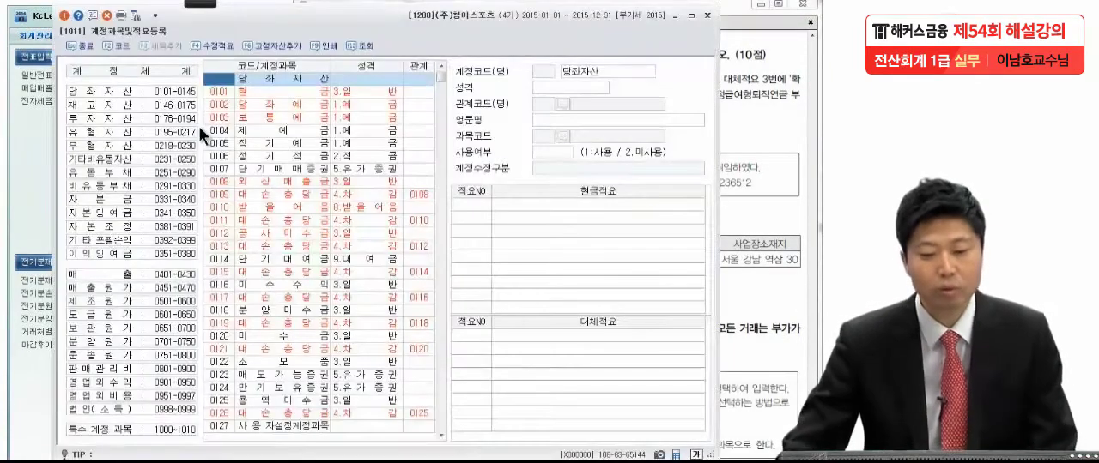
{"action": "left_click", "coordinate": [726, 121]}
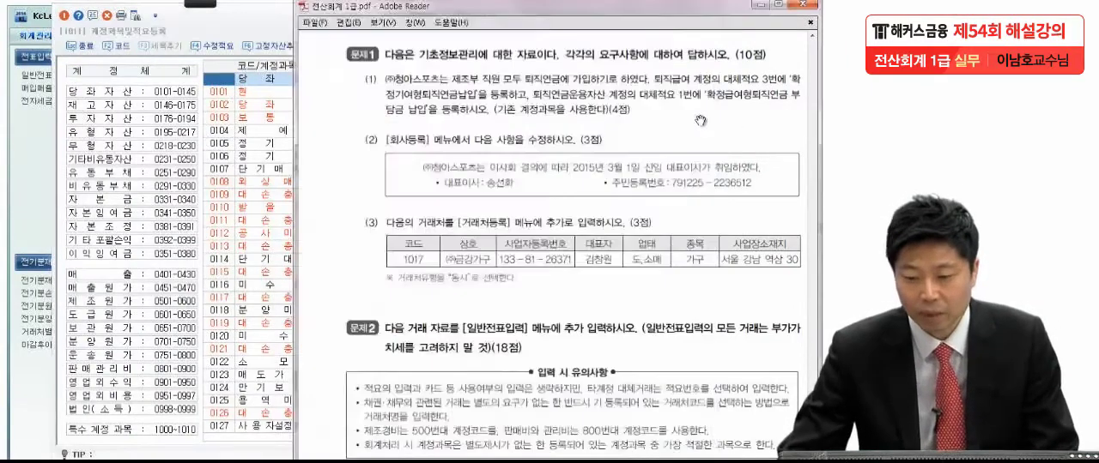
{"action": "left_click", "coordinate": [98, 300]}
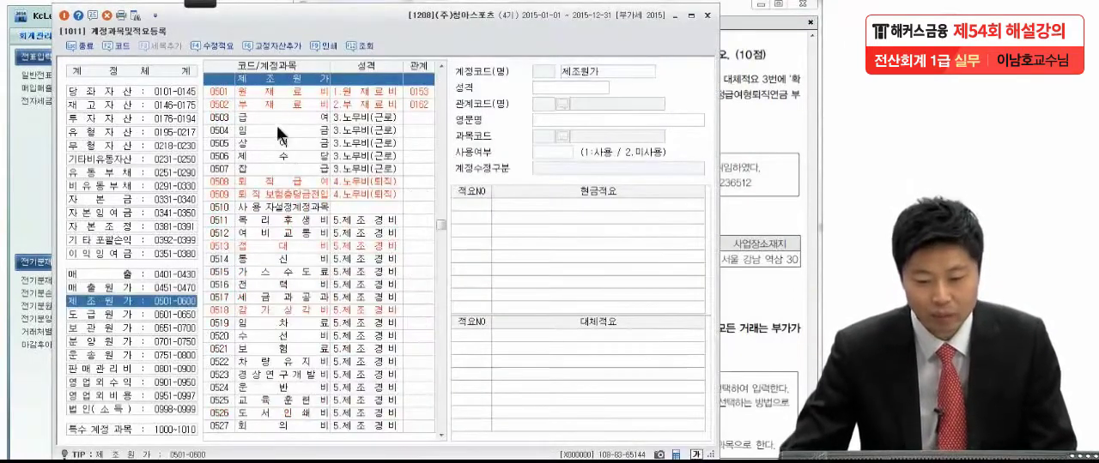
{"action": "left_click", "coordinate": [267, 182]}
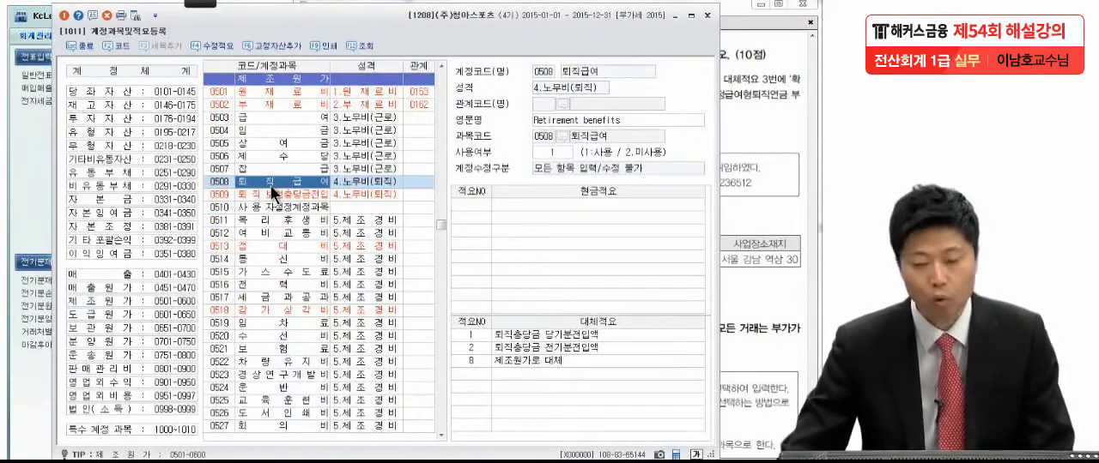
{"action": "left_click_drag", "start_coordinate": [397, 32], "coordinate": [344, 33]}
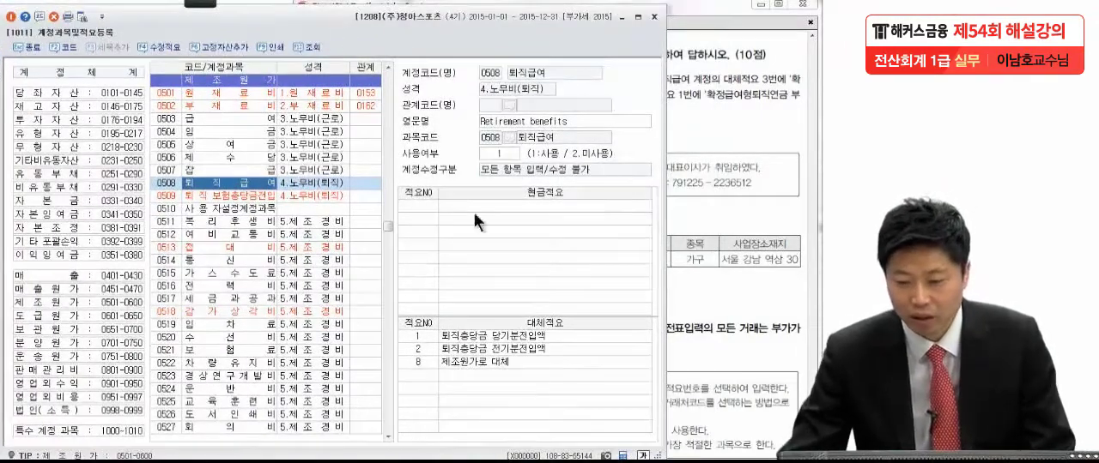
Step: Add a new 대체적요 entry numbered 3 to account 0508 퇴직급여, as the exam PDF requires
{"action": "left_click", "coordinate": [719, 149]}
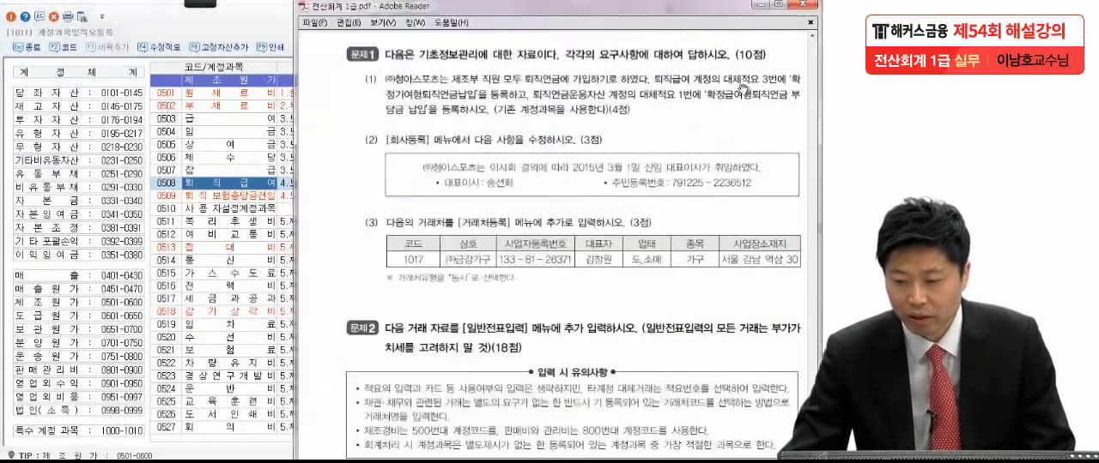
{"action": "left_click", "coordinate": [260, 178]}
{"action": "left_click", "coordinate": [472, 373]}
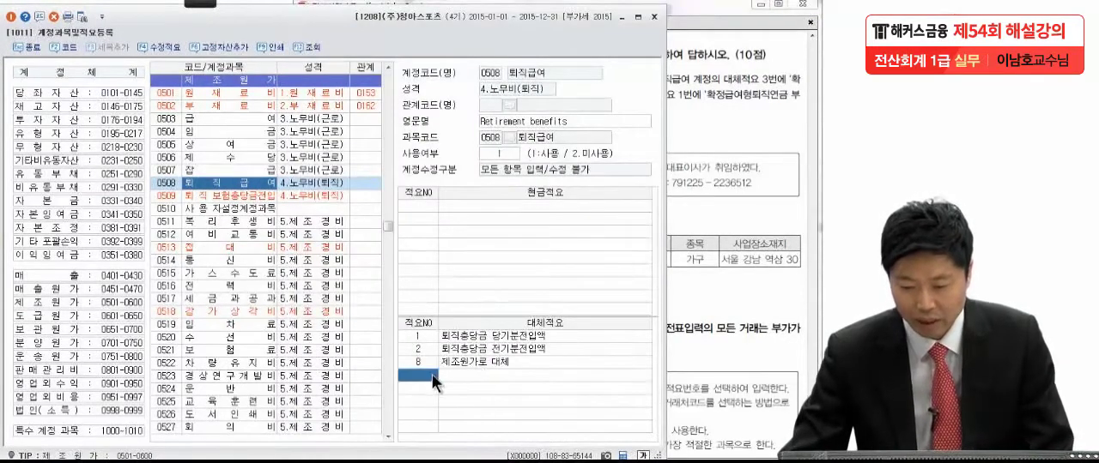
{"action": "type", "text": "3"}
{"action": "key", "text": "Return"}
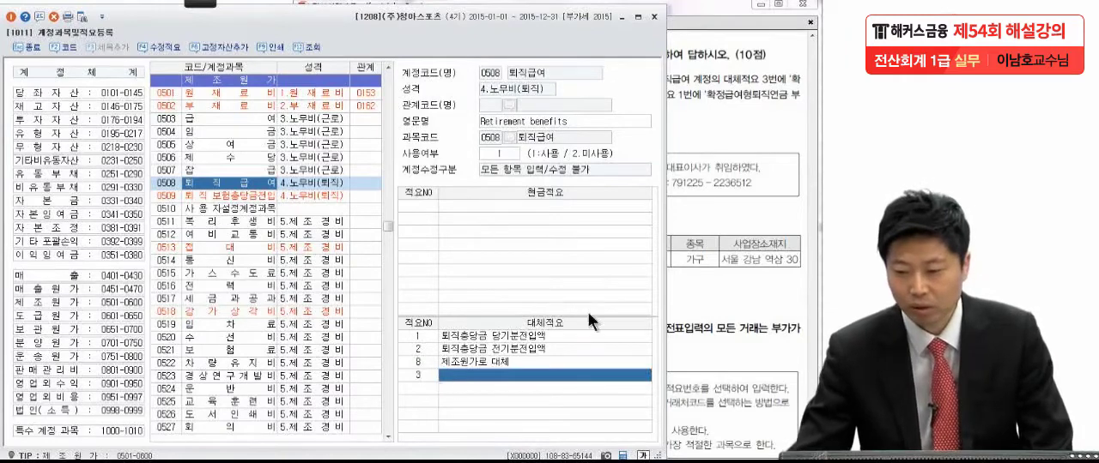
Step: Place the account registration window so its memo lists and the exam question are visible side by side
{"action": "left_click", "coordinate": [723, 182]}
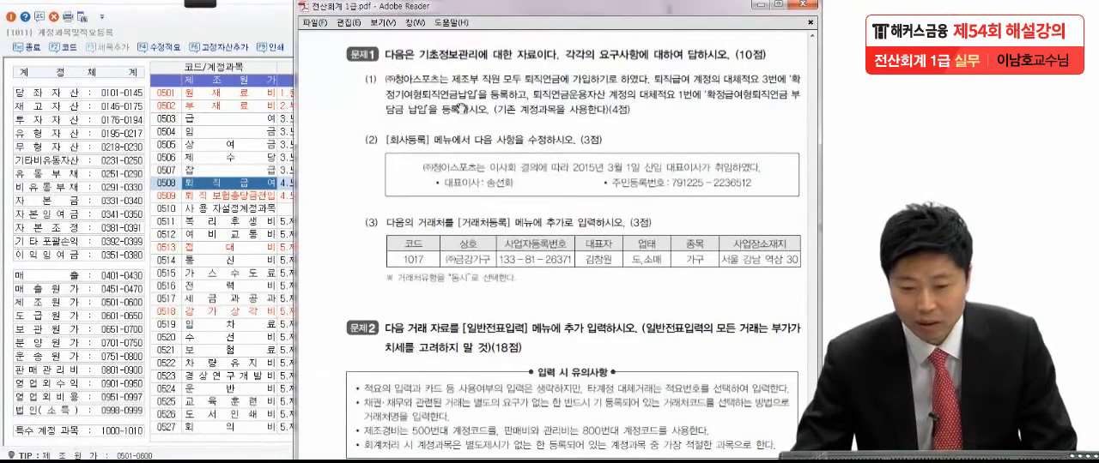
{"action": "left_click", "coordinate": [262, 39]}
{"action": "left_click_drag", "start_coordinate": [75, 36], "coordinate": [21, 30]}
{"action": "left_click_drag", "start_coordinate": [268, 35], "coordinate": [227, 39]}
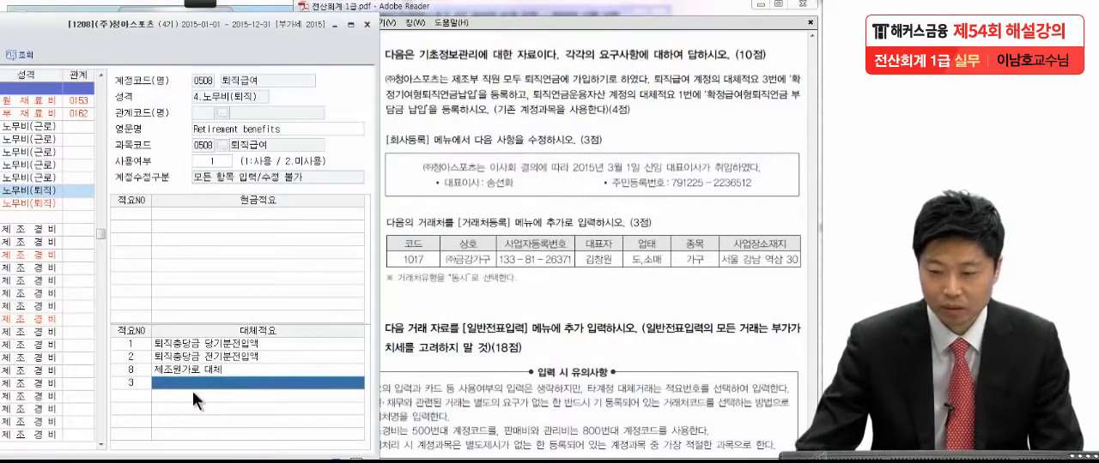
Step: Enter "확정기여형퇴직연금납입" as the text of 대체적요 number 3 for 퇴직급여
{"action": "left_click", "coordinate": [193, 380]}
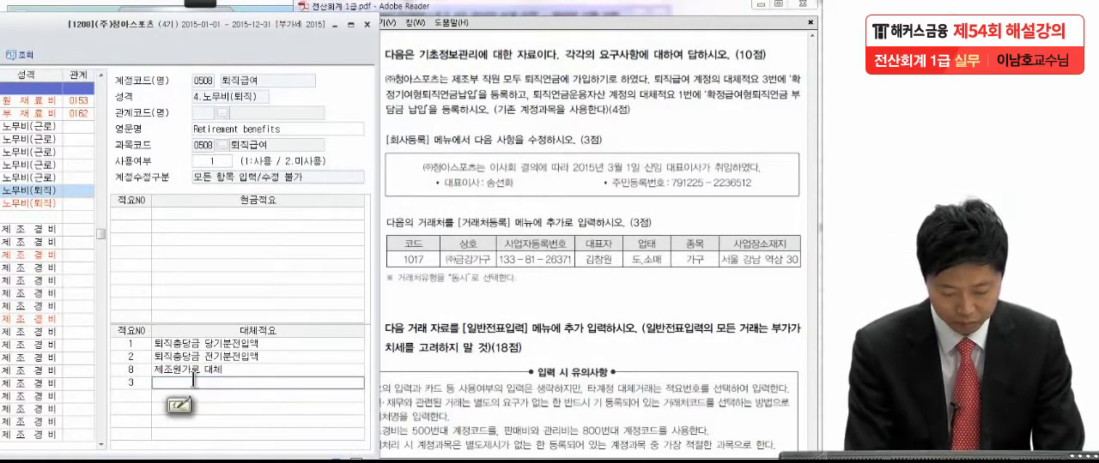
{"action": "type", "text": "퇴정"}
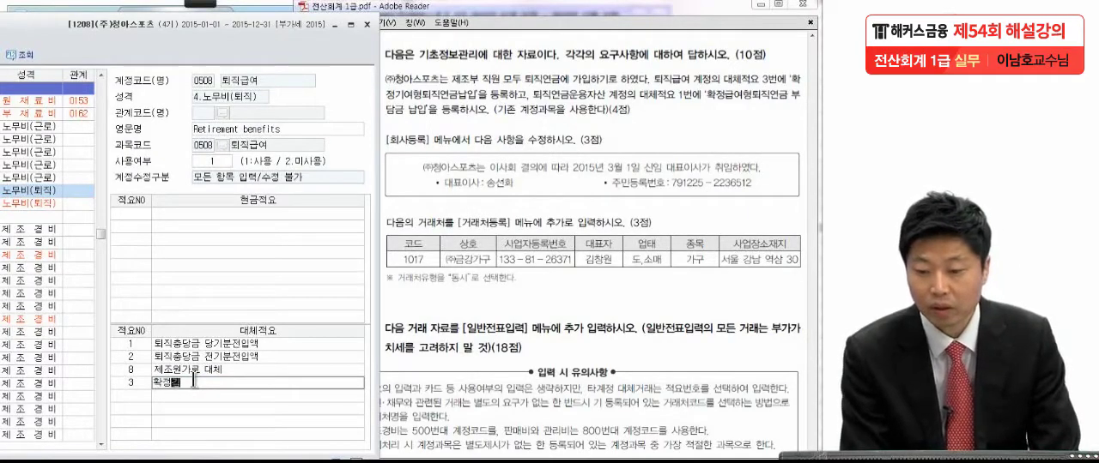
{"action": "type", "text": "기여형퇴직"}
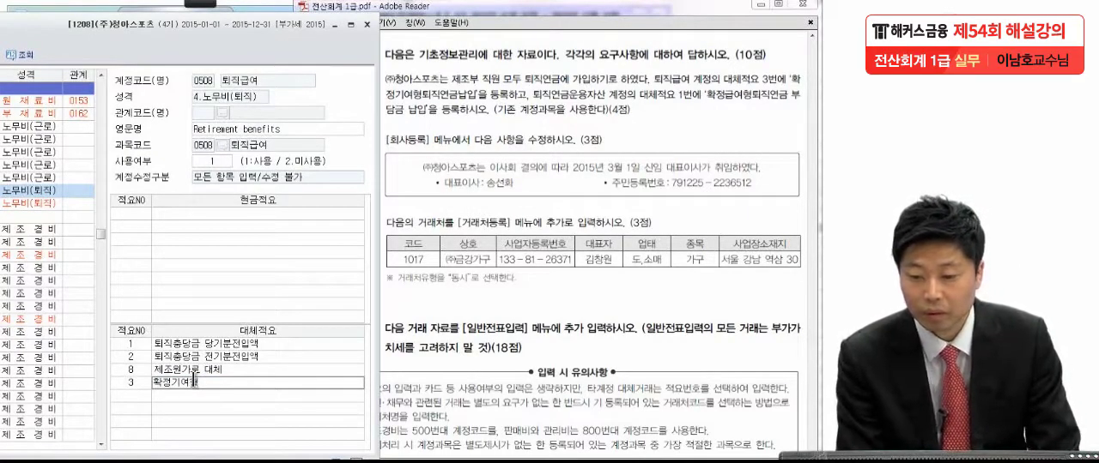
{"action": "type", "text": "ㄱ"}
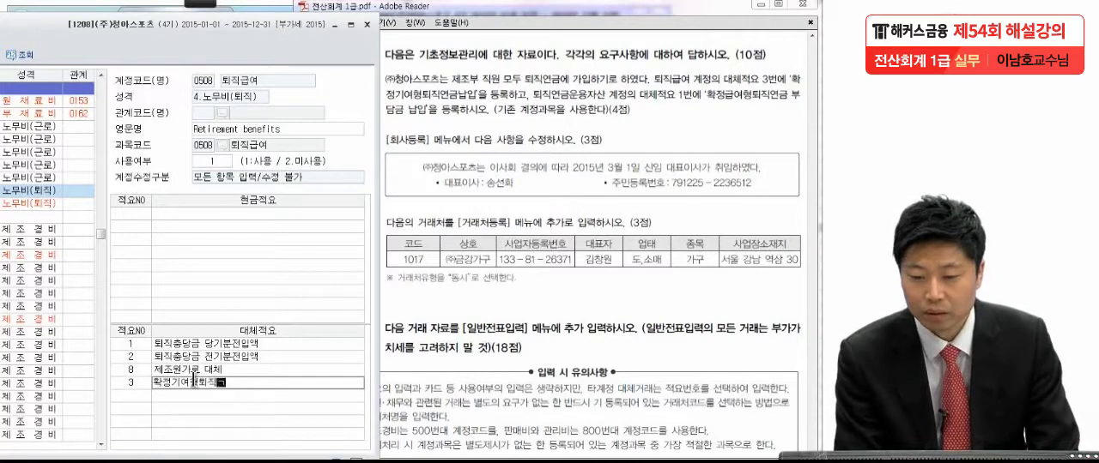
{"action": "type", "text": "연"}
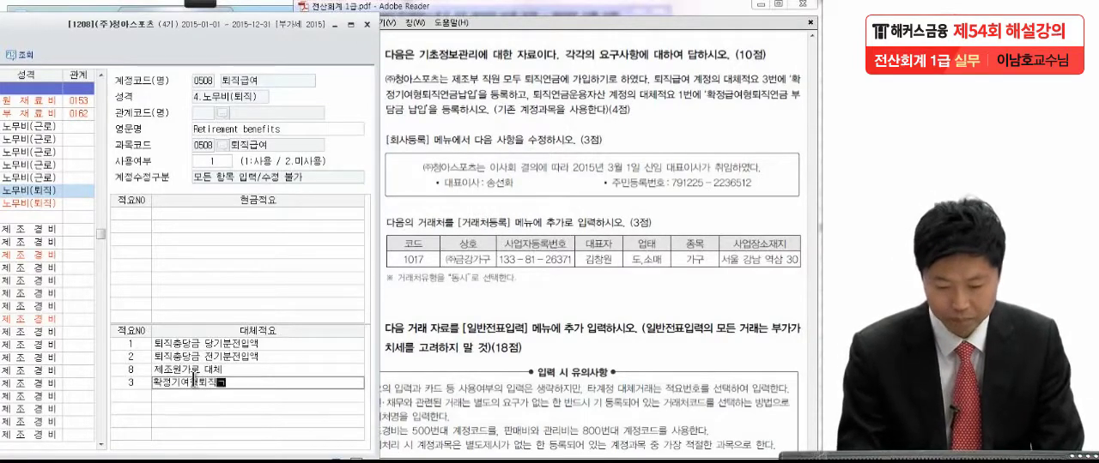
{"action": "type", "text": "금 "}
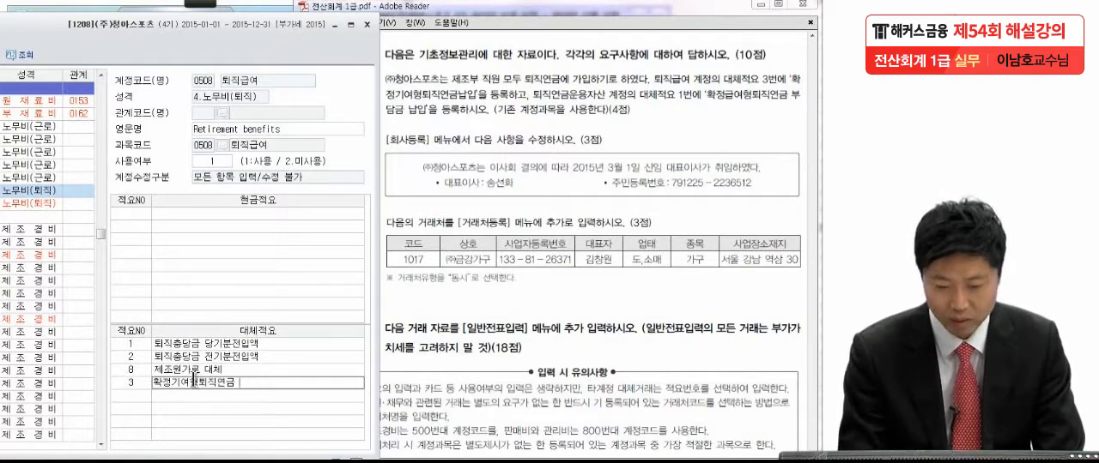
{"action": "type", "text": "납입"}
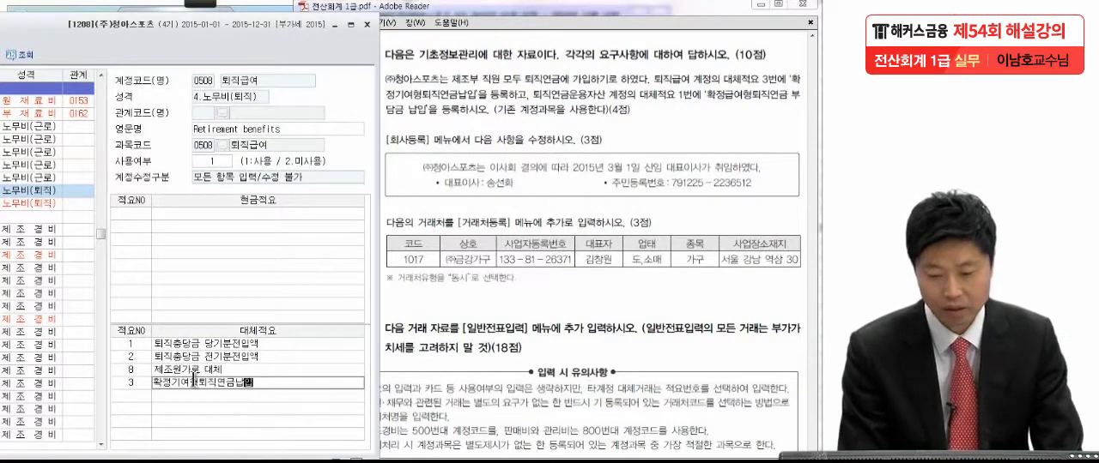
{"action": "key", "text": "Return"}
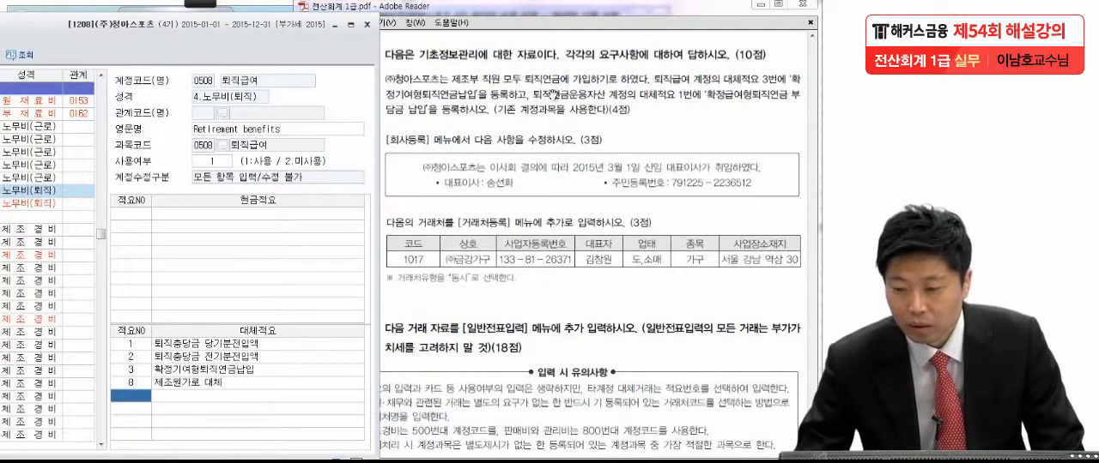
Step: Check the second account in the exam question and search the account list for "퇴직연금", stepping through the matches
{"action": "left_click", "coordinate": [685, 108]}
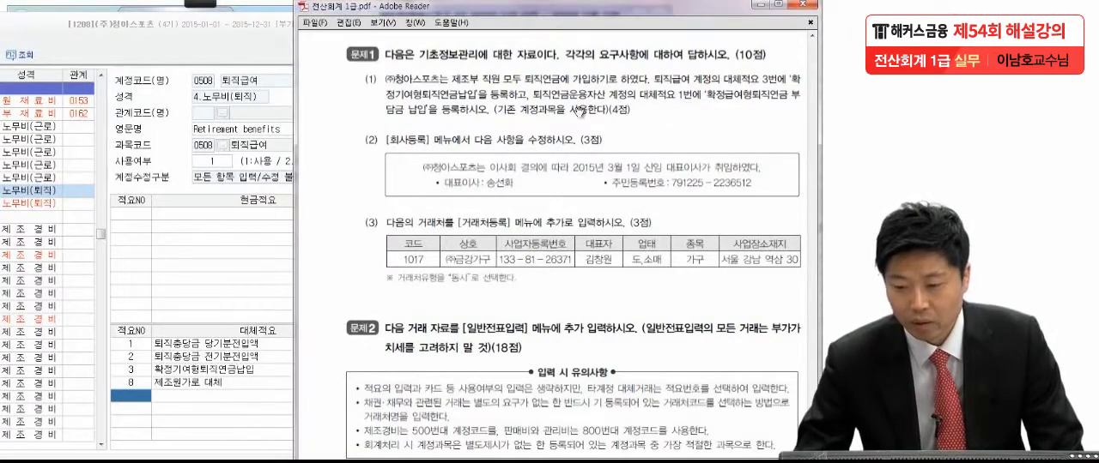
{"action": "left_click_drag", "start_coordinate": [181, 34], "coordinate": [515, 53]}
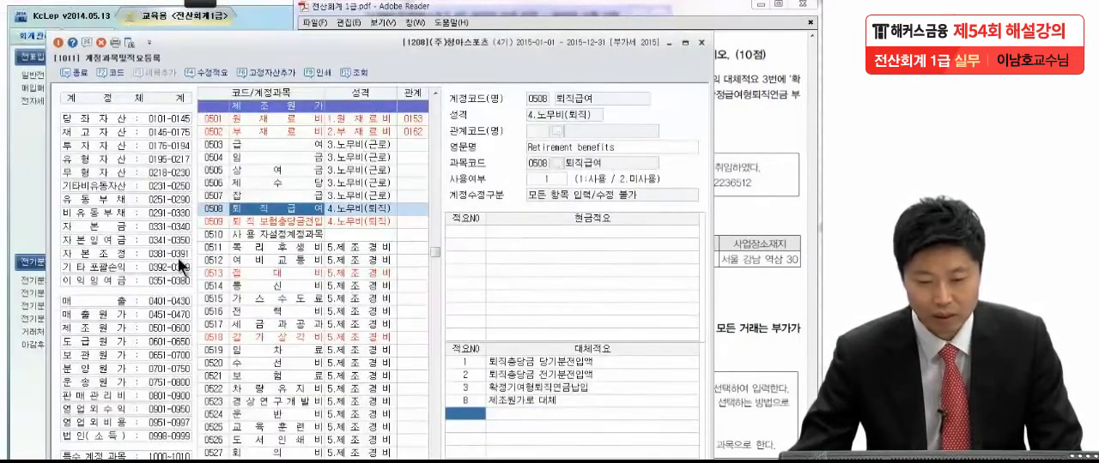
{"action": "left_click", "coordinate": [278, 248]}
{"action": "key", "text": "F2"}
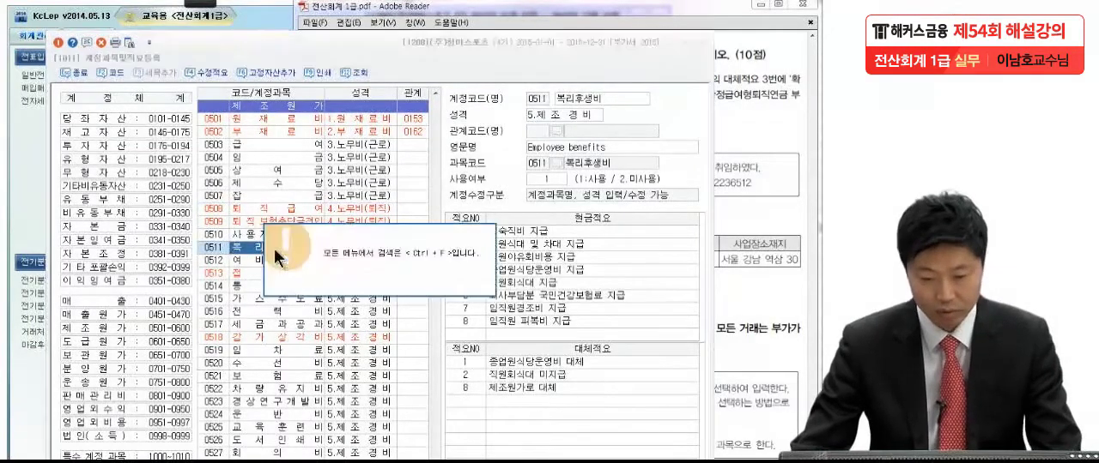
{"action": "key", "text": "ctrl+f"}
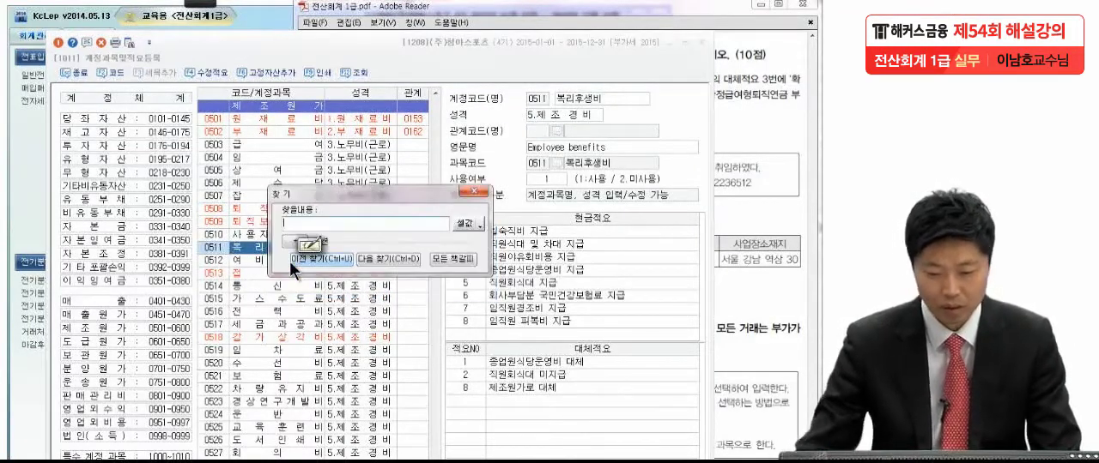
{"action": "type", "text": "퇴직급"}
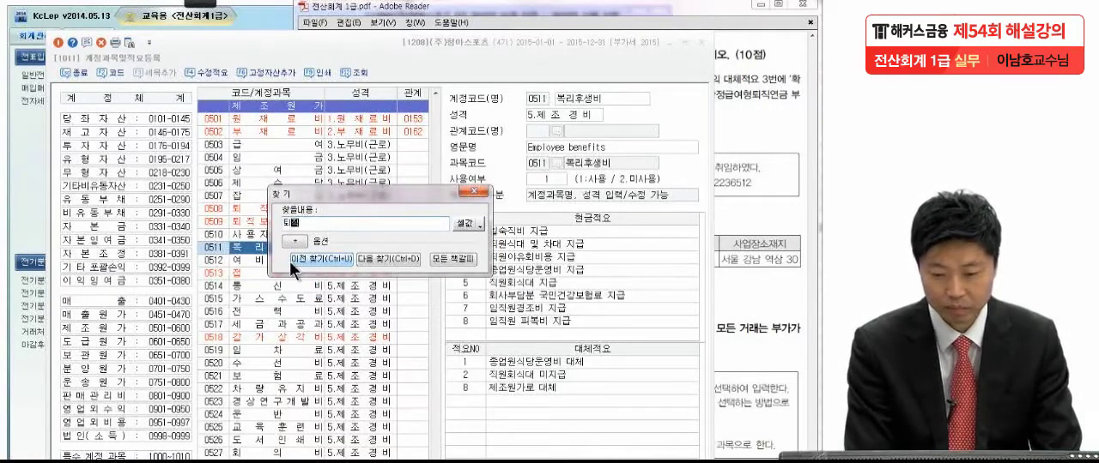
{"action": "type", "text": "연금"}
{"action": "key", "text": "Return"}
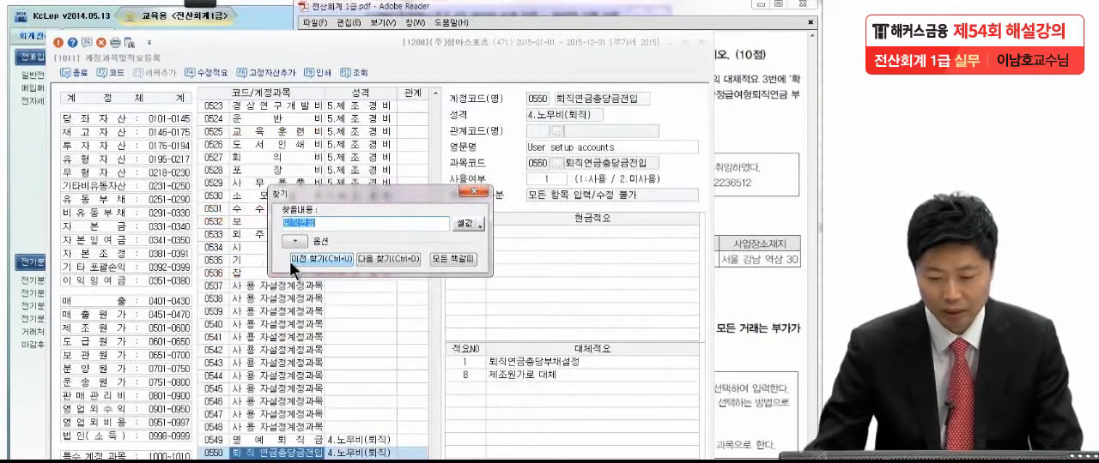
{"action": "left_click", "coordinate": [289, 261]}
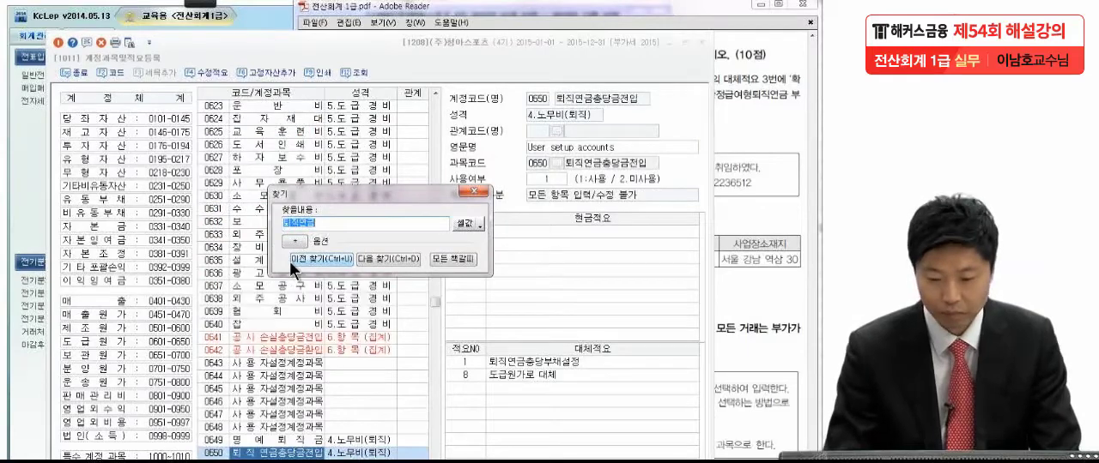
{"action": "left_click", "coordinate": [289, 261]}
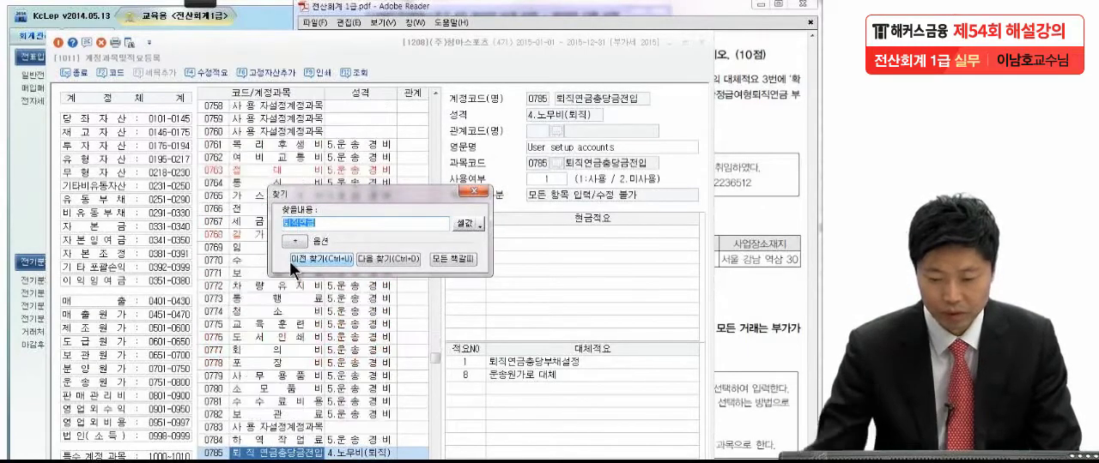
Step: Refine the account search to "퇴직연금운용" to select account 0186 퇴직연금운용자산, and close the search dialog
{"action": "left_click", "coordinate": [319, 223]}
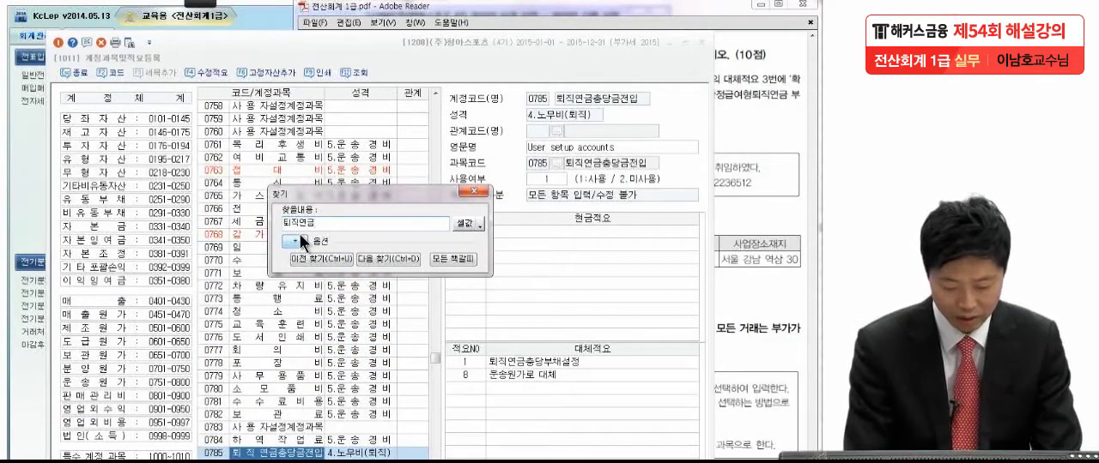
{"action": "key", "text": "BackSpace"}
{"action": "type", "text": "운용"}
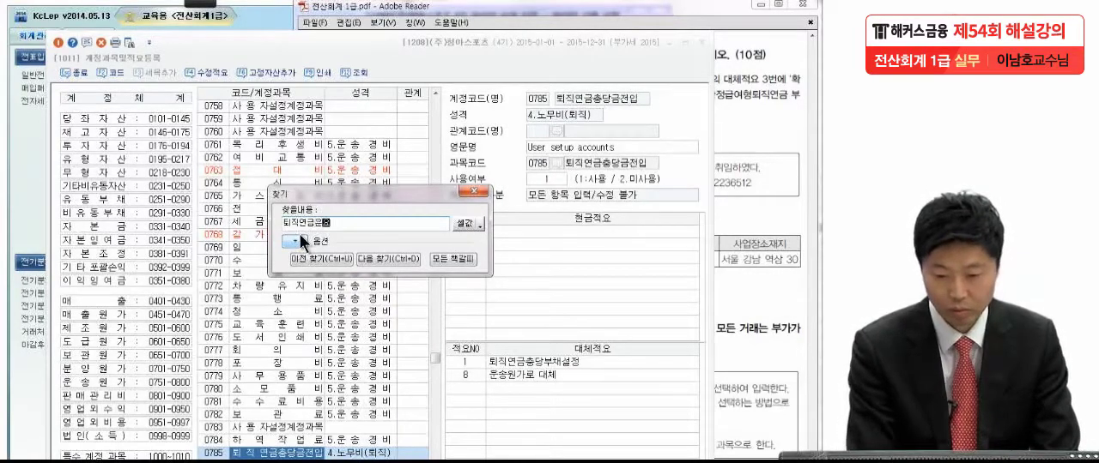
{"action": "key", "text": "Return"}
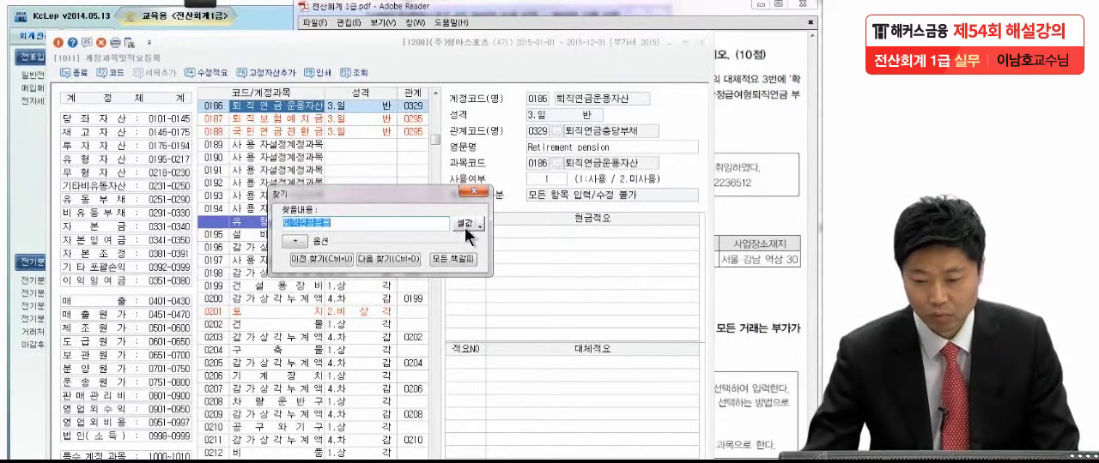
{"action": "left_click", "coordinate": [475, 192]}
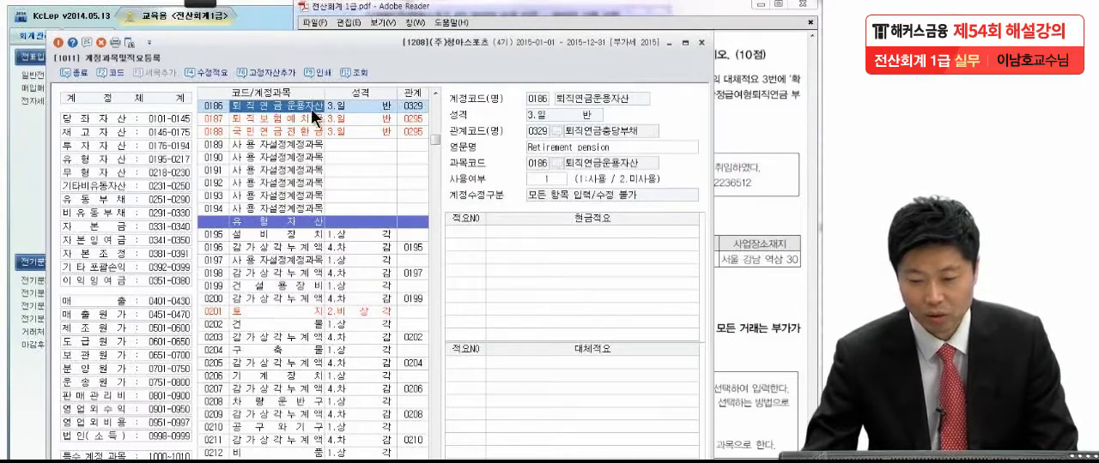
Step: Add 대체적요 number 1 for 퇴직연금운용자산 and place the registration window so the exam question is readable beside it
{"action": "left_click", "coordinate": [742, 210]}
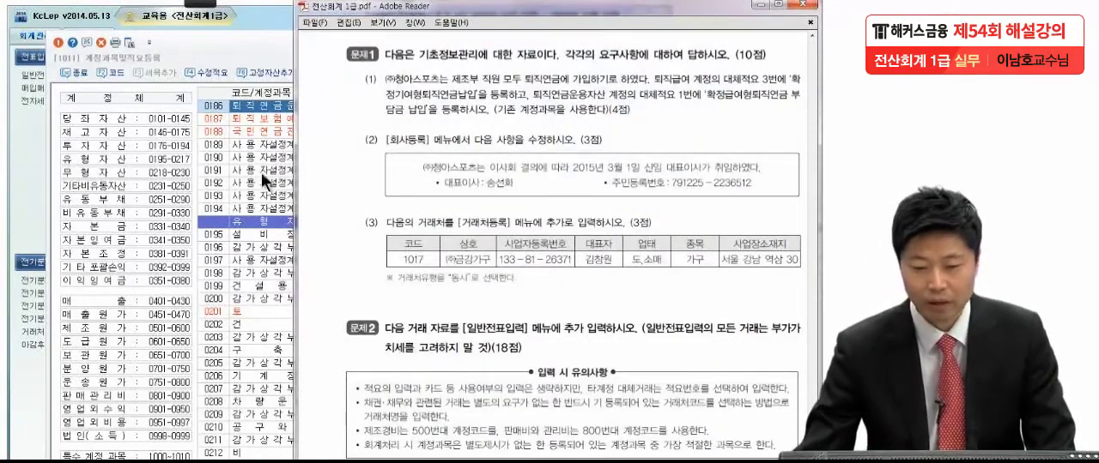
{"action": "left_click", "coordinate": [249, 106]}
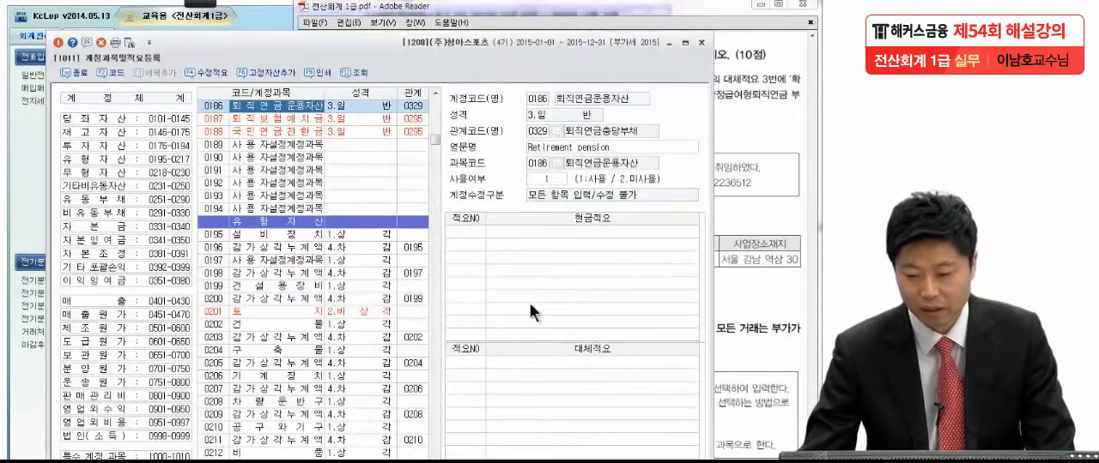
{"action": "left_click", "coordinate": [532, 368]}
{"action": "left_click", "coordinate": [490, 370]}
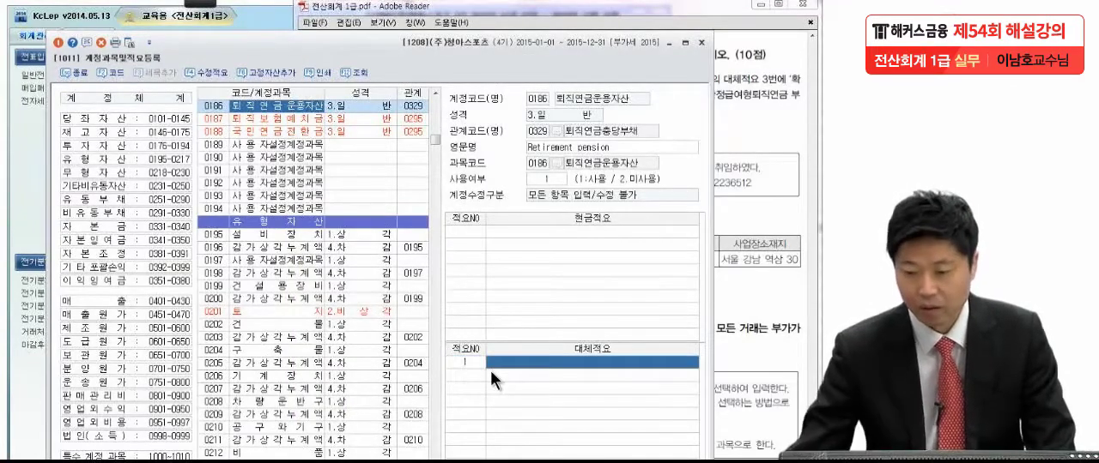
{"action": "left_click_drag", "start_coordinate": [592, 46], "coordinate": [245, 51]}
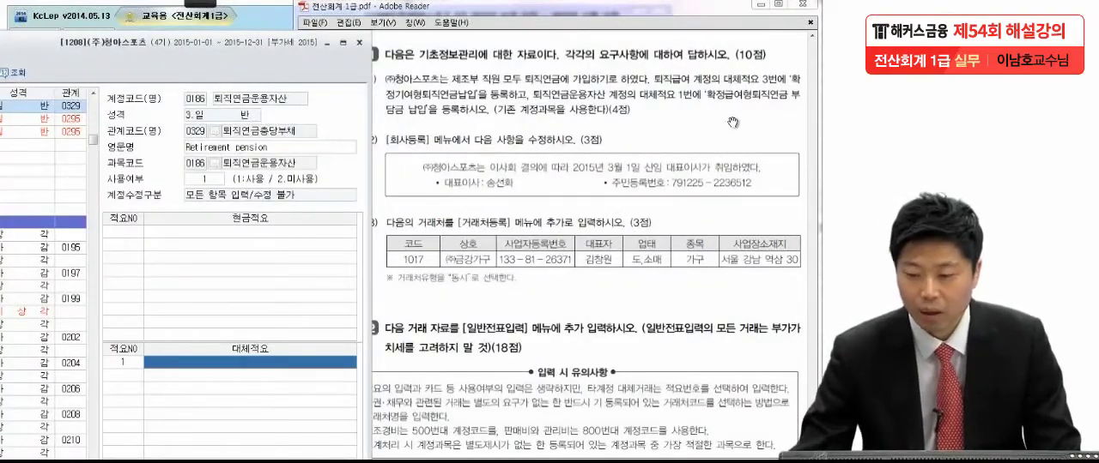
Step: Enter "확정급여형퇴직연금 부담금 납입" as the text of 대체적요 number 1 for 퇴직연금운용자산
{"action": "left_click", "coordinate": [264, 361]}
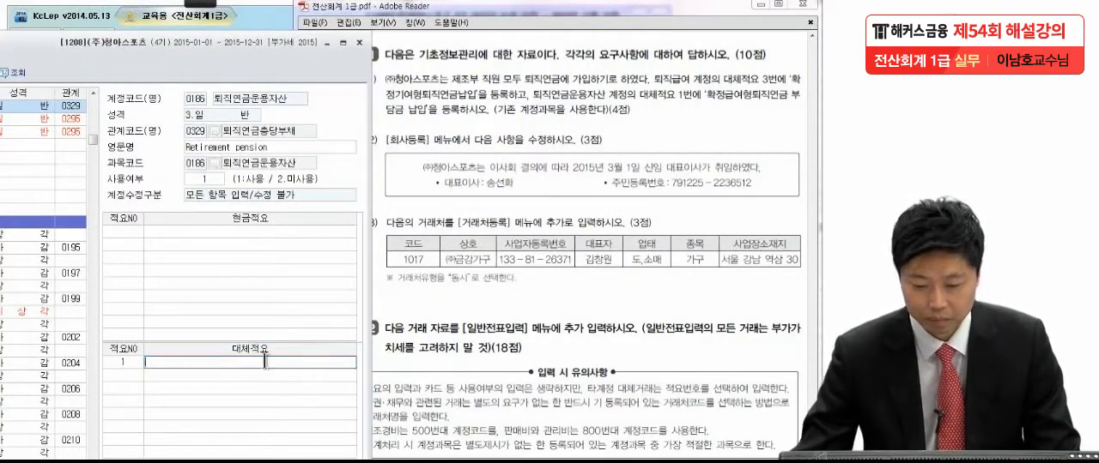
{"action": "type", "text": "확정"}
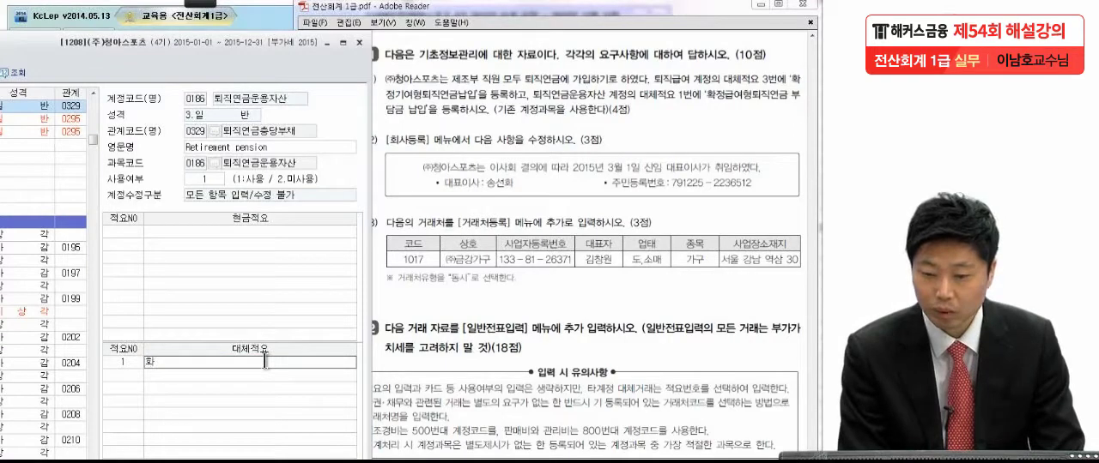
{"action": "type", "text": "급여형"}
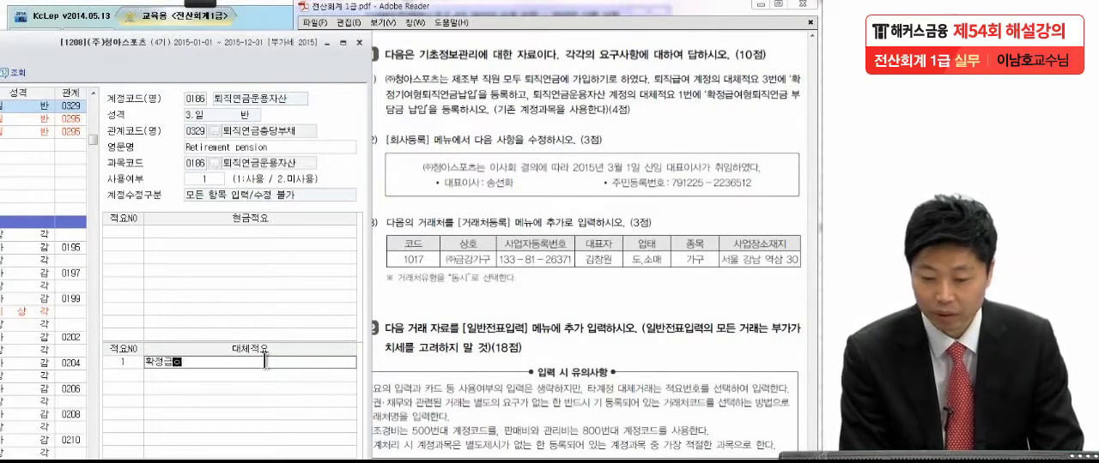
{"action": "type", "text": "퇴직연금"}
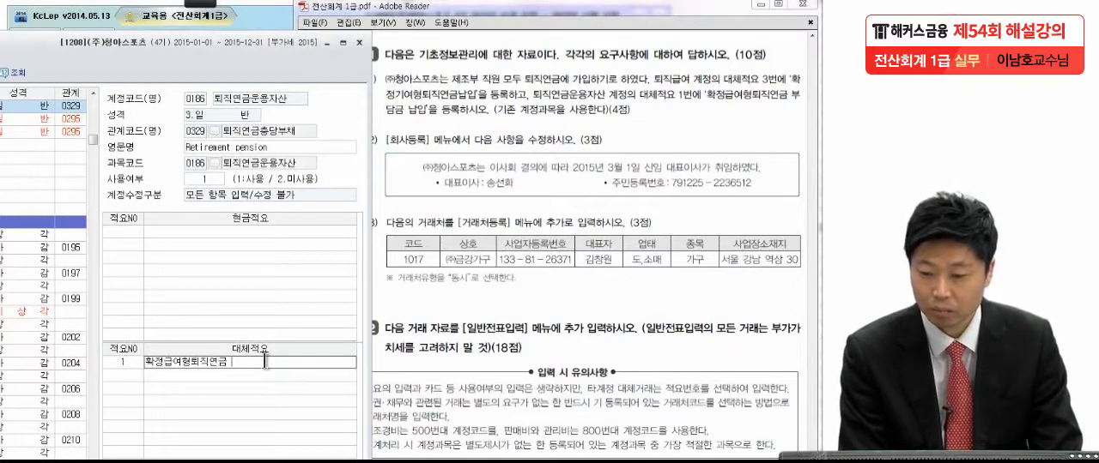
{"action": "type", "text": " 부담금 납입"}
{"action": "key", "text": "Return"}
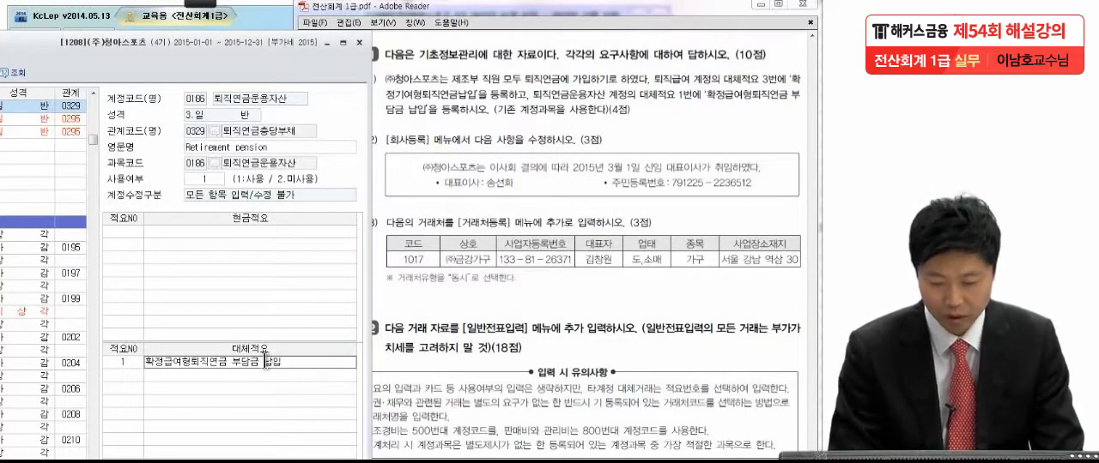
Step: Close the account registration window and bring item (2) of exam question 1 into view in the PDF
{"action": "left_click_drag", "start_coordinate": [174, 65], "coordinate": [490, 53]}
{"action": "left_click", "coordinate": [55, 57]}
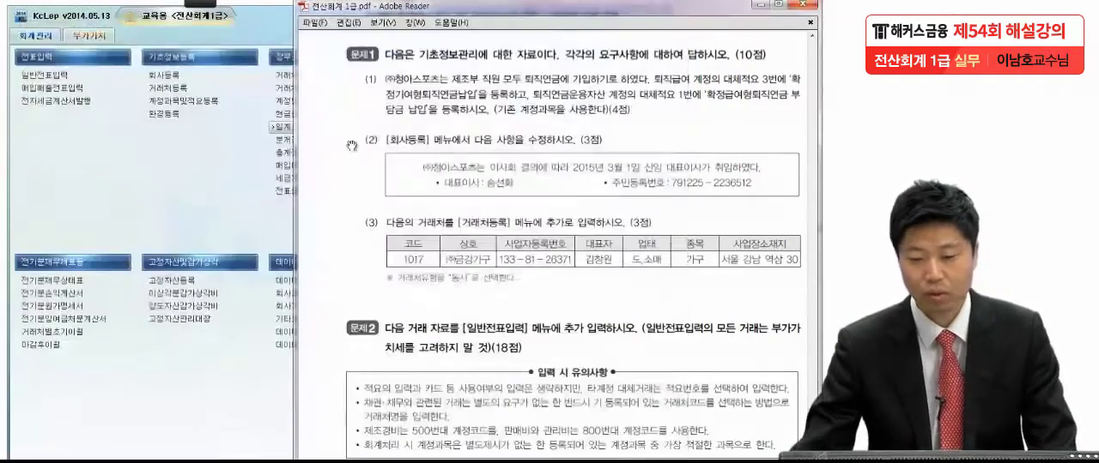
{"action": "scroll", "coordinate": [489, 157], "scroll_direction": "down", "scroll_amount": 3}
{"action": "mouse_move", "coordinate": [489, 157]}
{"action": "left_mouse_down"}
{"action": "mouse_move", "coordinate": [473, 144]}
{"action": "mouse_move", "coordinate": [494, 145]}
{"action": "left_mouse_up"}
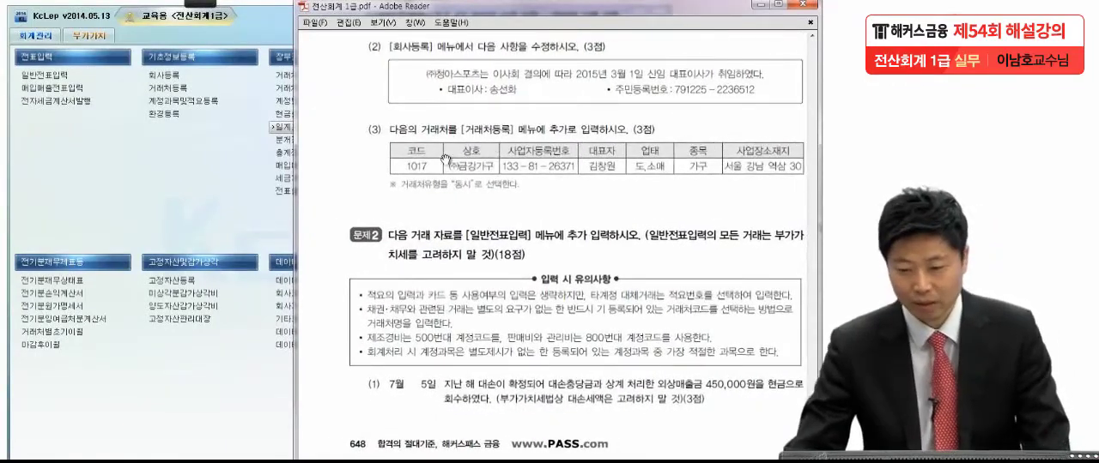
Step: Open 회사등록 for (주)청아스포츠, place it beside the exam PDF, and check the new representative's details in item (2)
{"action": "left_click", "coordinate": [176, 75]}
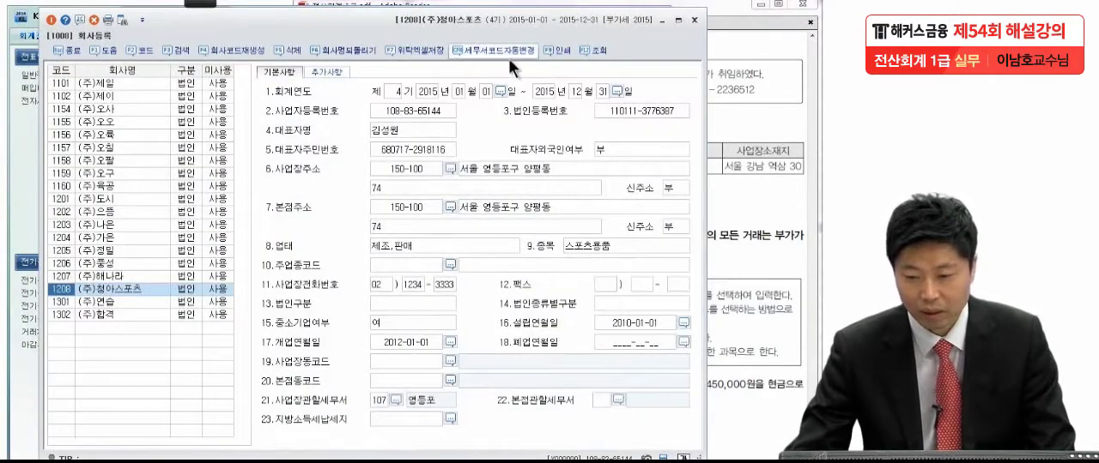
{"action": "left_click_drag", "start_coordinate": [518, 31], "coordinate": [253, 38]}
{"action": "left_click", "coordinate": [699, 130]}
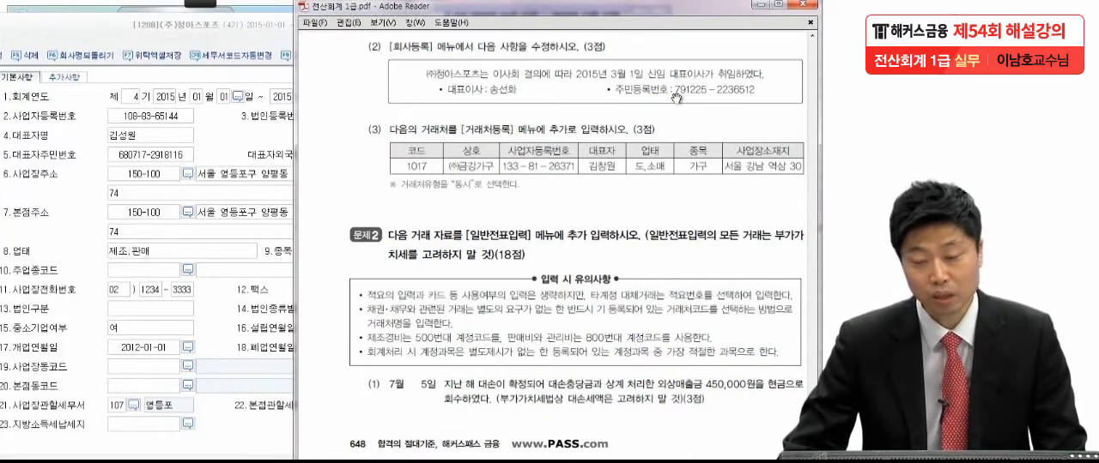
Step: Replace the 대표자명 of (주)청아스포츠 with the new representative's name given in item (2)
{"action": "left_click", "coordinate": [133, 137]}
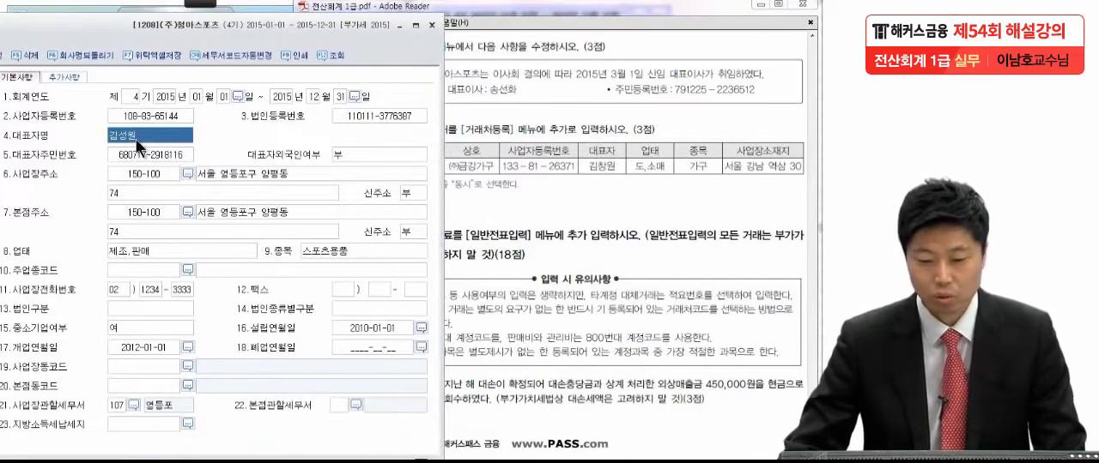
{"action": "key", "text": "BackSpace"}
{"action": "type", "text": "송선화"}
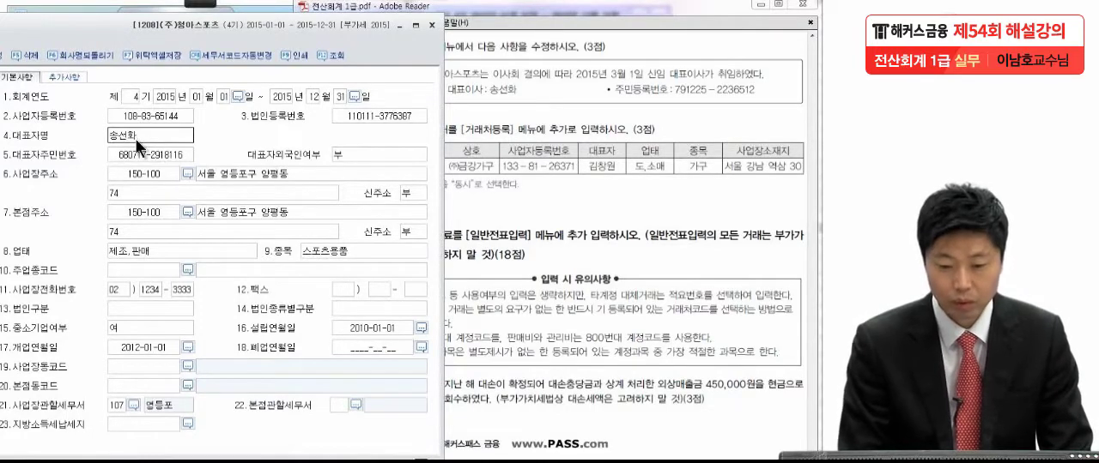
{"action": "key", "text": "Return"}
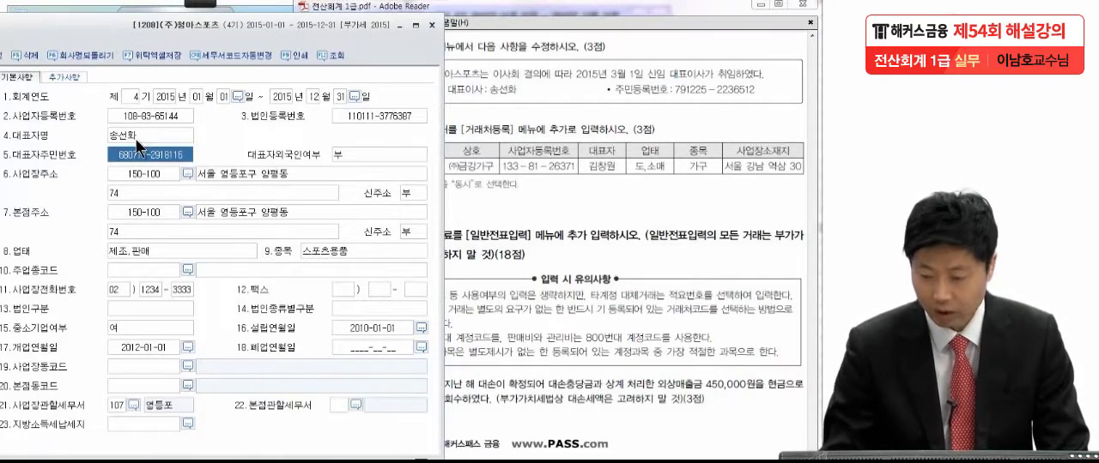
Step: Replace the 대표자주민번호 with the new representative's resident registration number from item (2)
{"action": "type", "text": "79"}
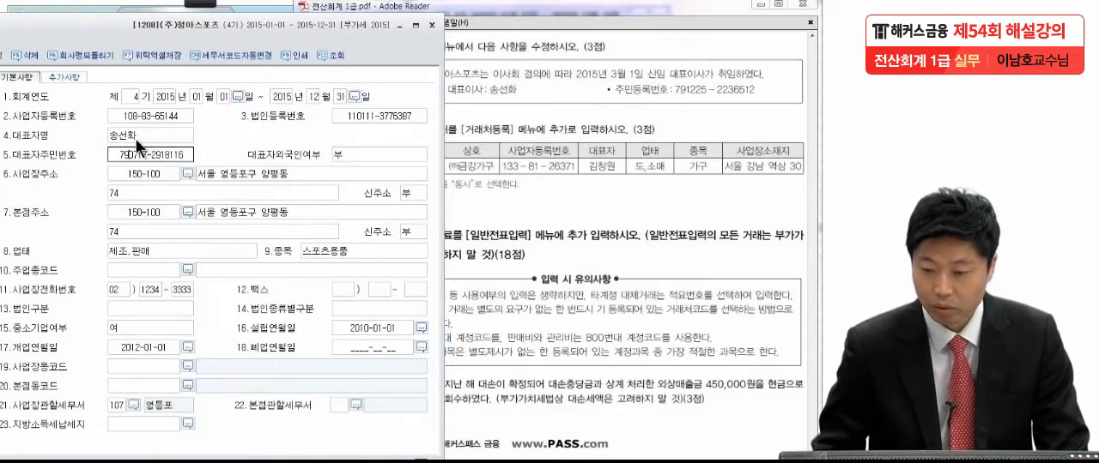
{"action": "type", "text": "122"}
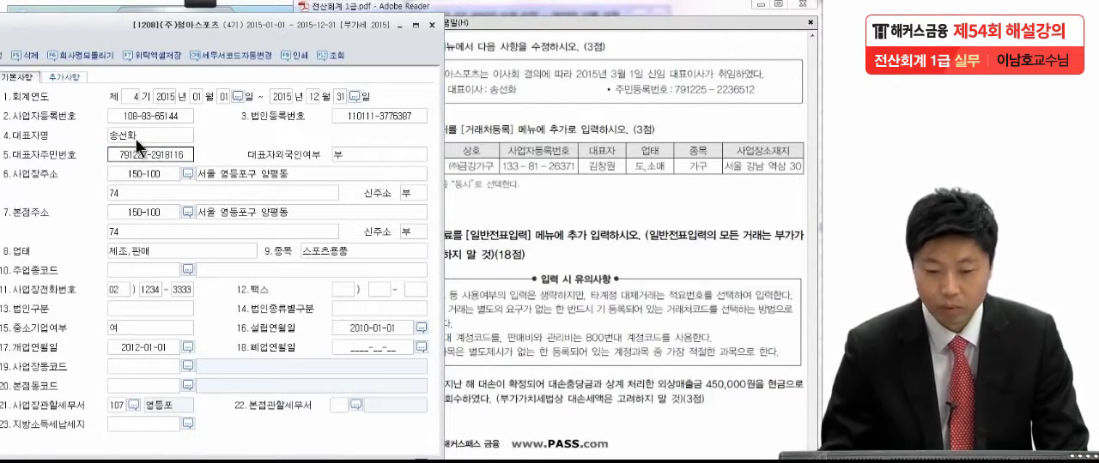
{"action": "type", "text": "5-223651"}
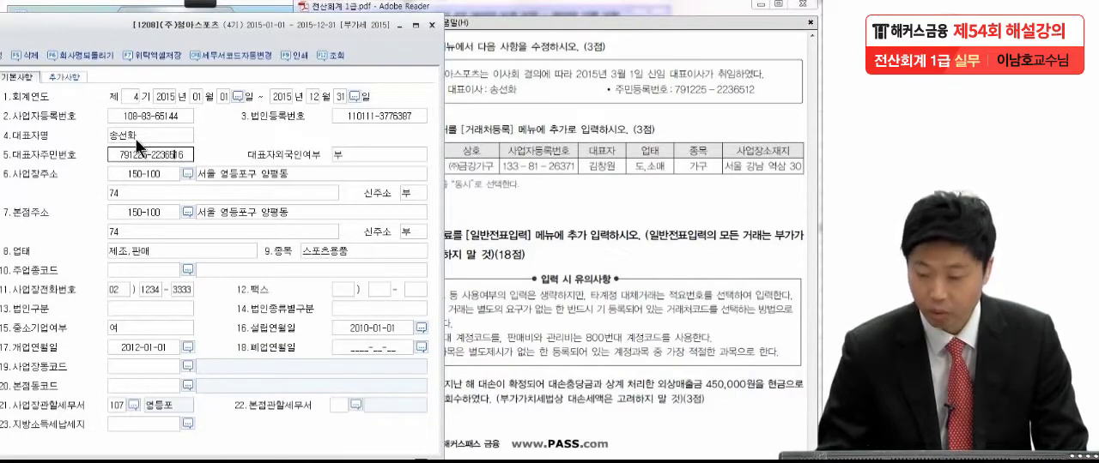
{"action": "type", "text": "2"}
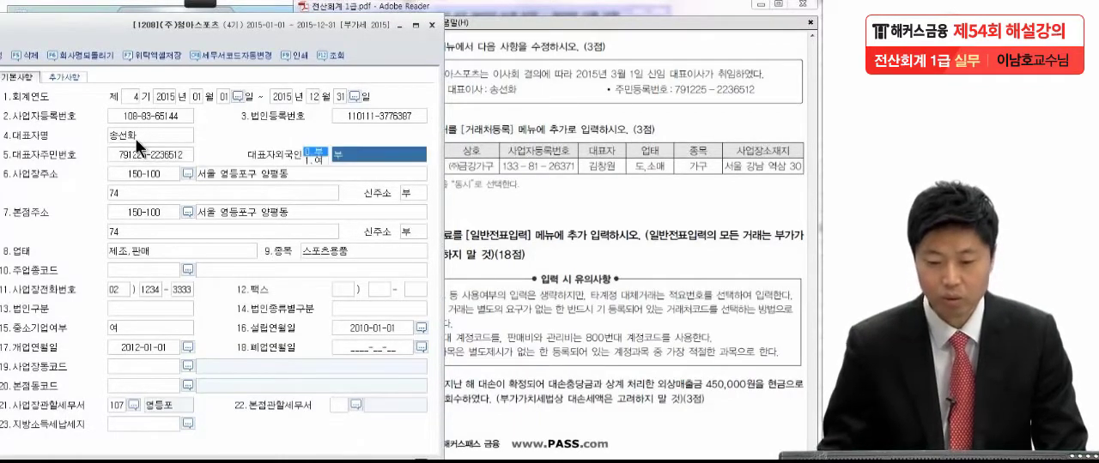
{"action": "left_click", "coordinate": [238, 196]}
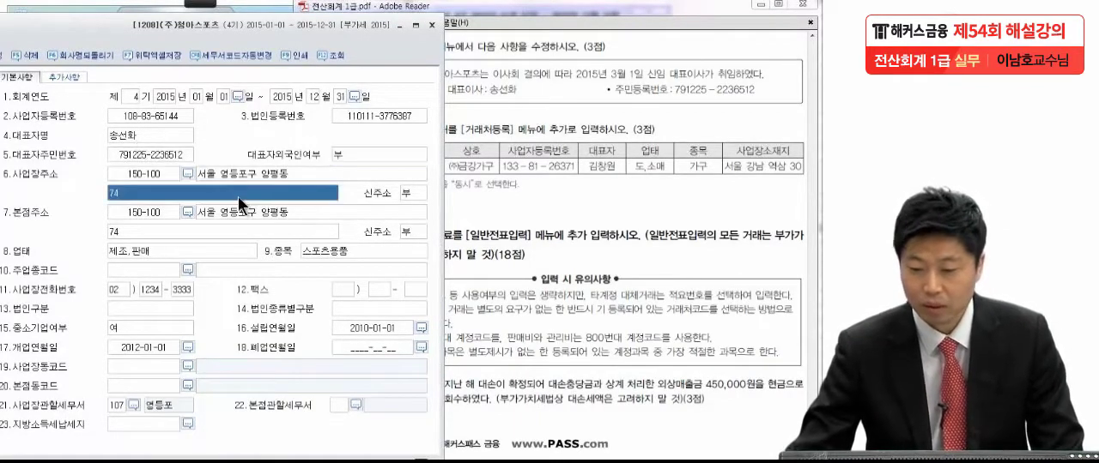
Step: Check item (3) of the exam question, close the company registration window, and bring the 거래처 table into view
{"action": "left_click", "coordinate": [565, 182]}
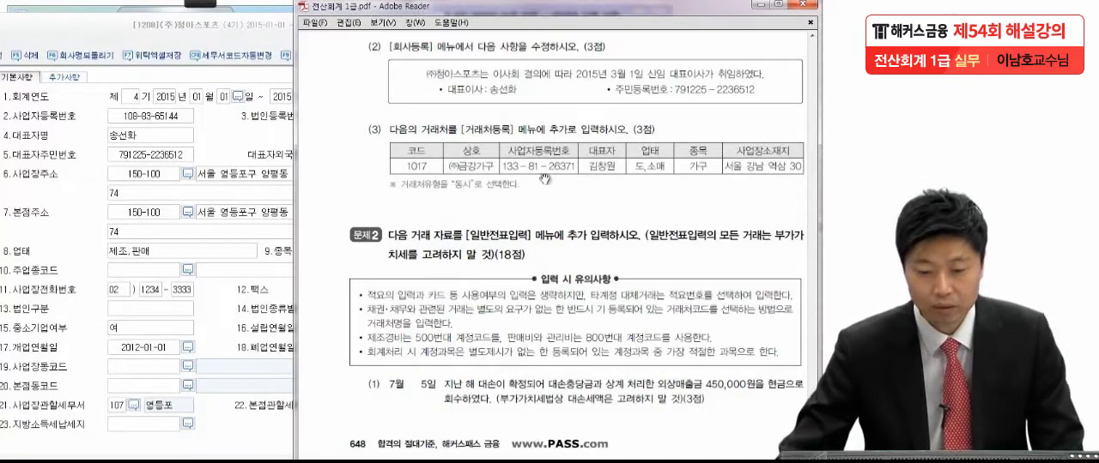
{"action": "left_click_drag", "start_coordinate": [230, 28], "coordinate": [487, 19]}
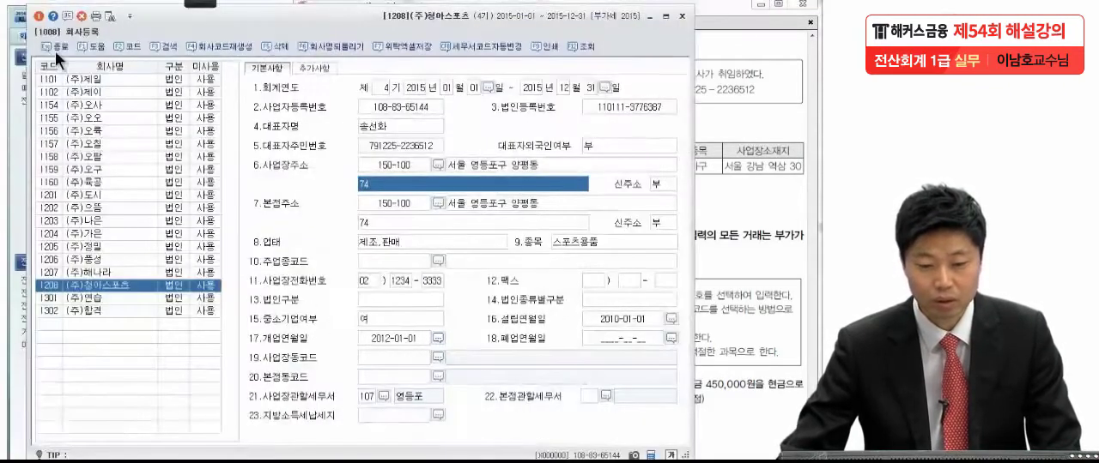
{"action": "left_click", "coordinate": [51, 42]}
{"action": "left_click_drag", "start_coordinate": [653, 276], "coordinate": [646, 192]}
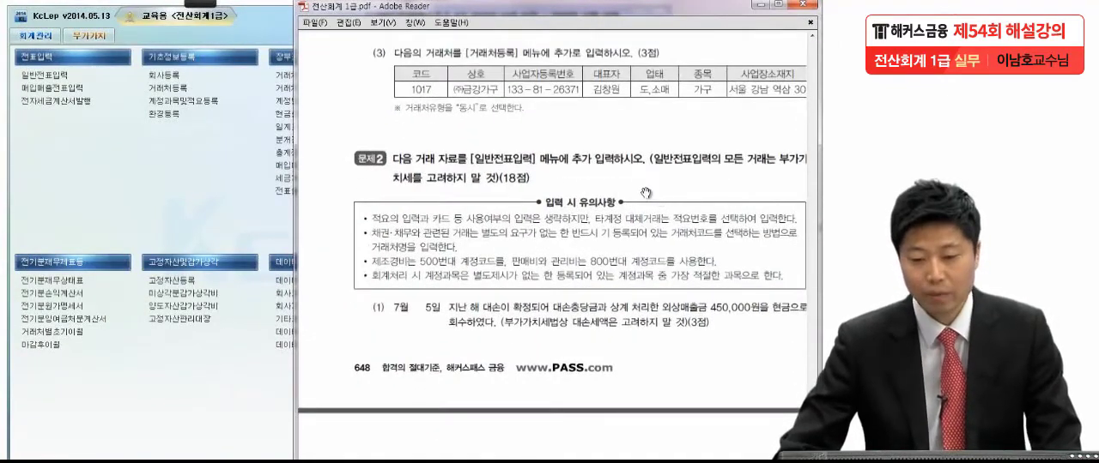
Step: Open 거래처등록 and add a new 일반거래처 row with code 1017 as given in item (3)
{"action": "left_click", "coordinate": [161, 88]}
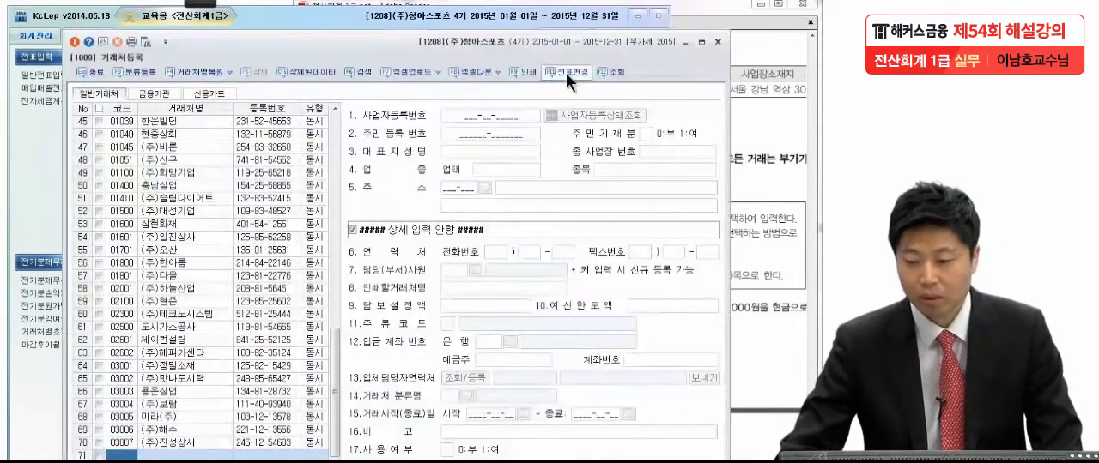
{"action": "left_click", "coordinate": [747, 130]}
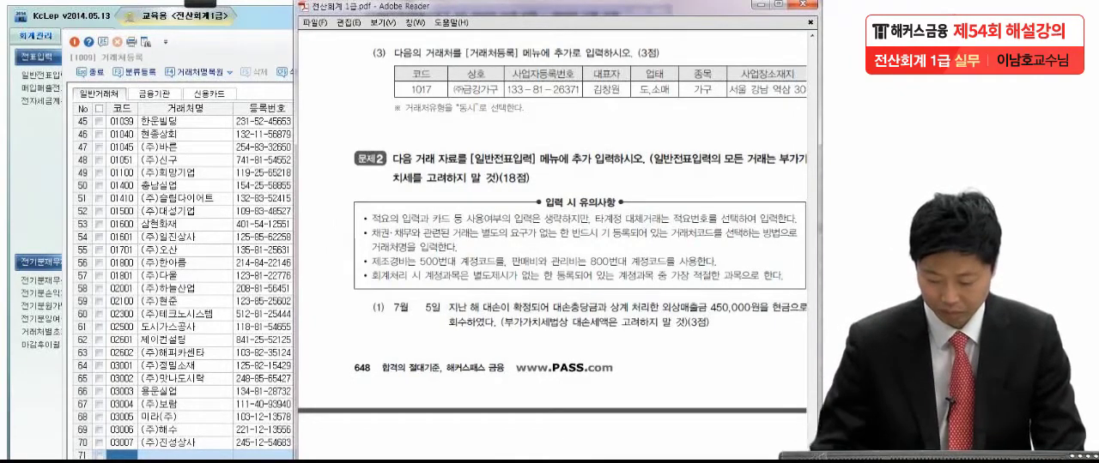
{"action": "left_click", "coordinate": [123, 456]}
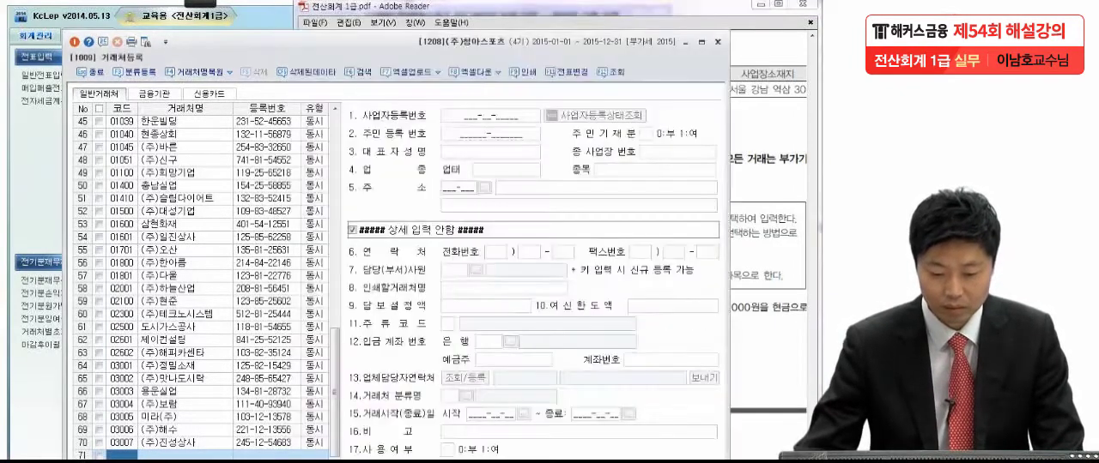
{"action": "type", "text": "101"}
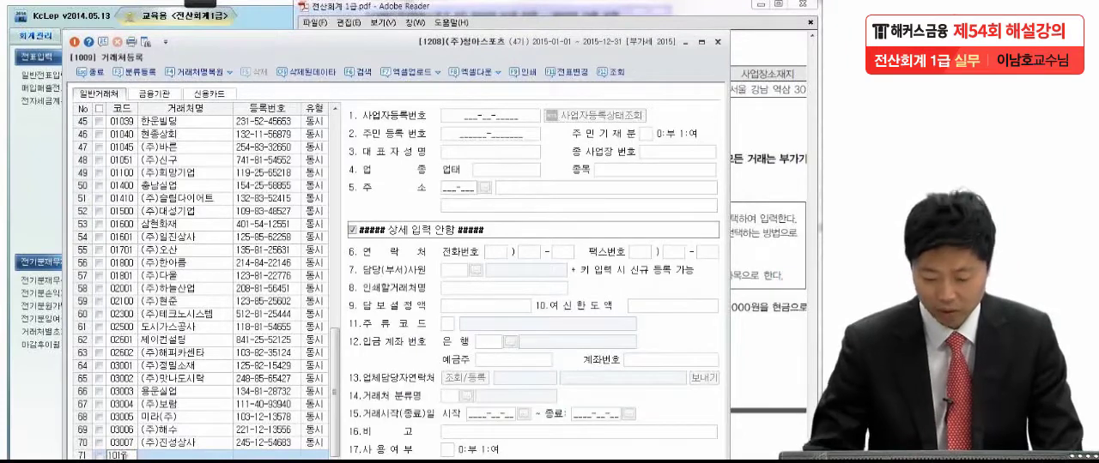
{"action": "type", "text": "7"}
{"action": "key", "text": "Return"}
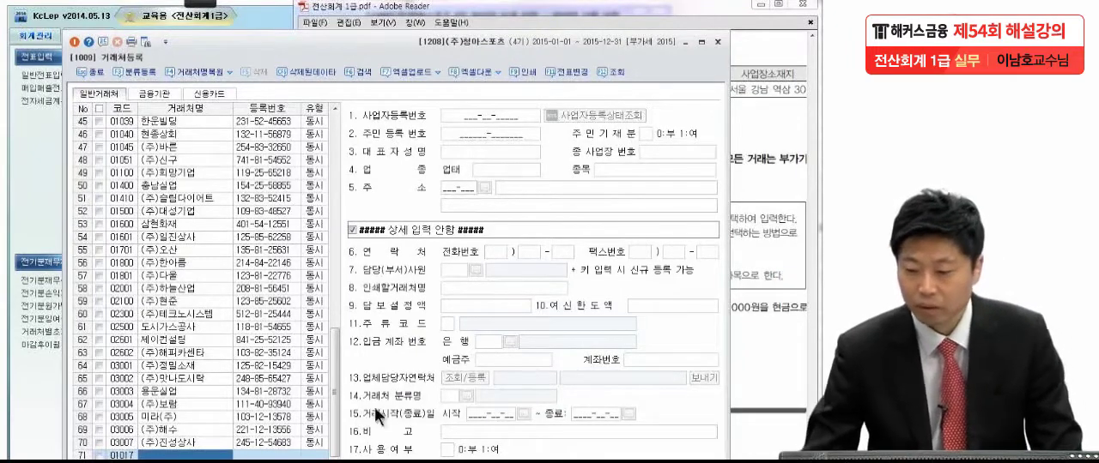
Step: Name 거래처 01017 "(주)금강가구" and set its 유형 to 동시
{"action": "left_click", "coordinate": [760, 220]}
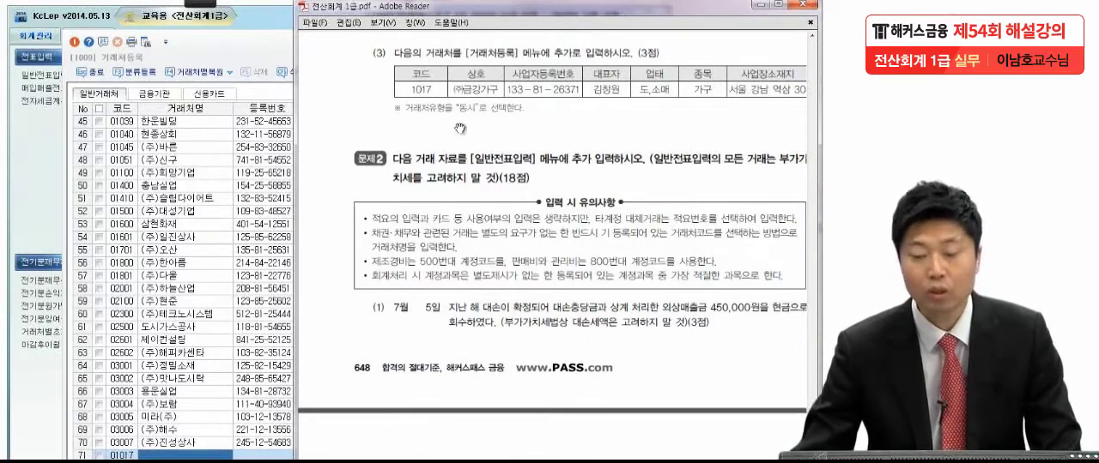
{"action": "left_click", "coordinate": [191, 457]}
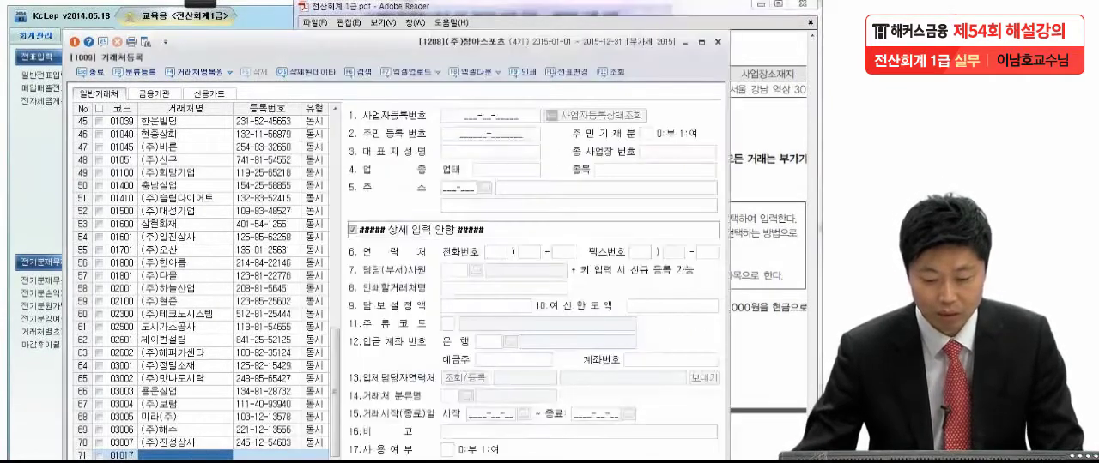
{"action": "type", "text": "("}
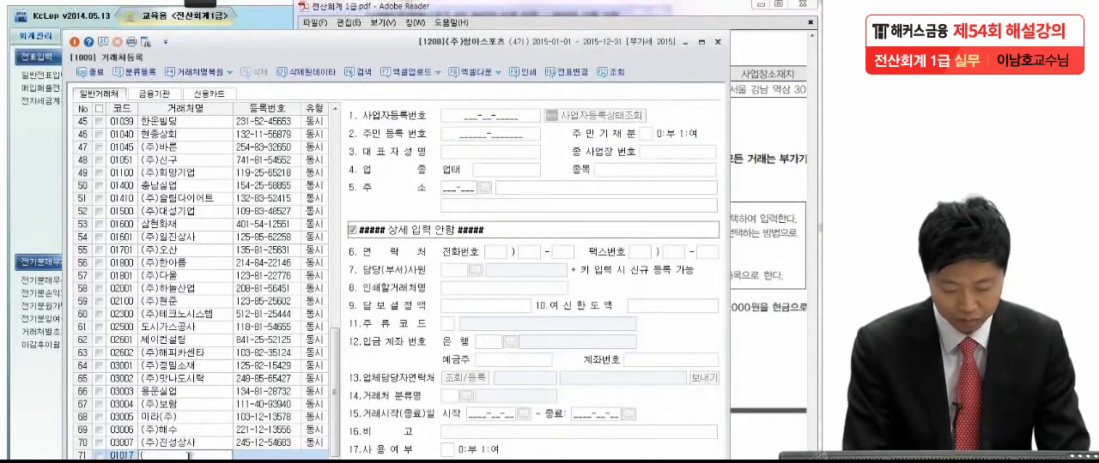
{"action": "type", "text": "주)금"}
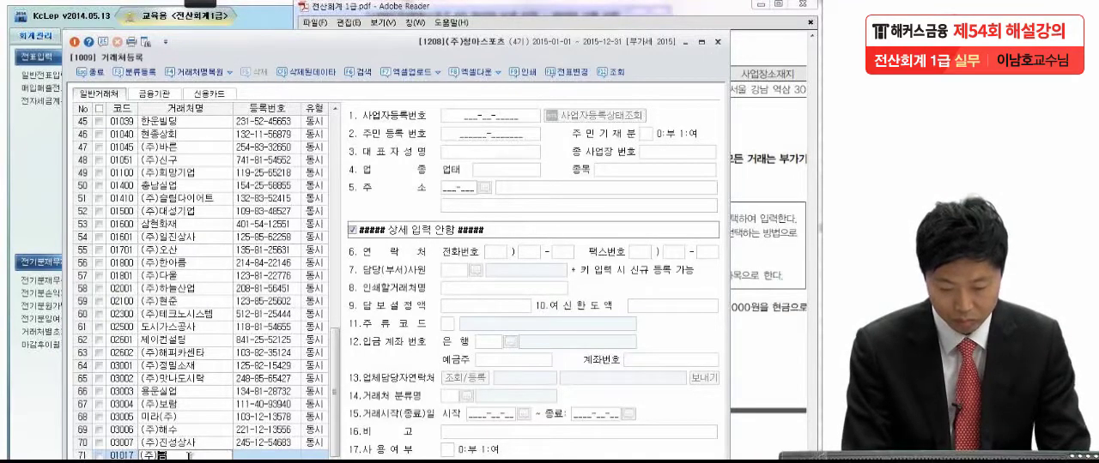
{"action": "type", "text": "강가구"}
{"action": "key", "text": "Return"}
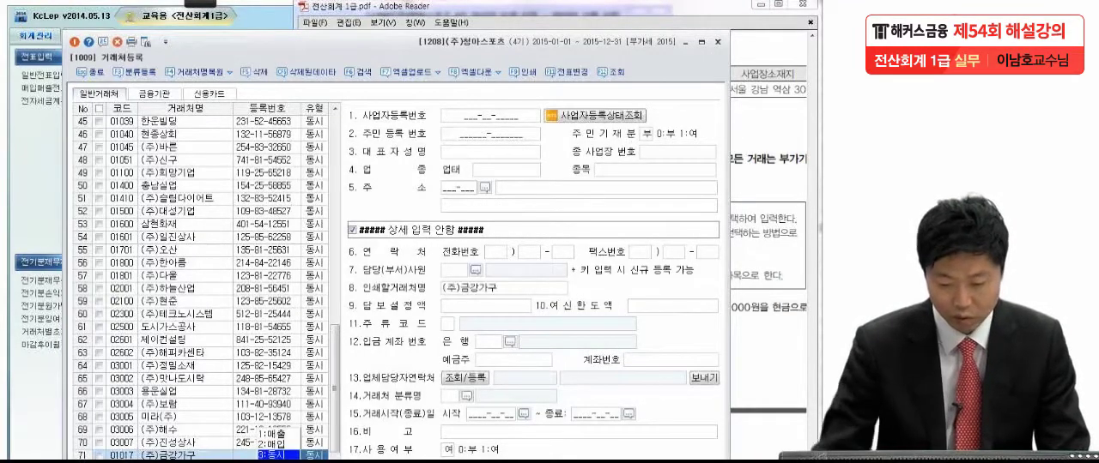
{"action": "key", "text": "Return"}
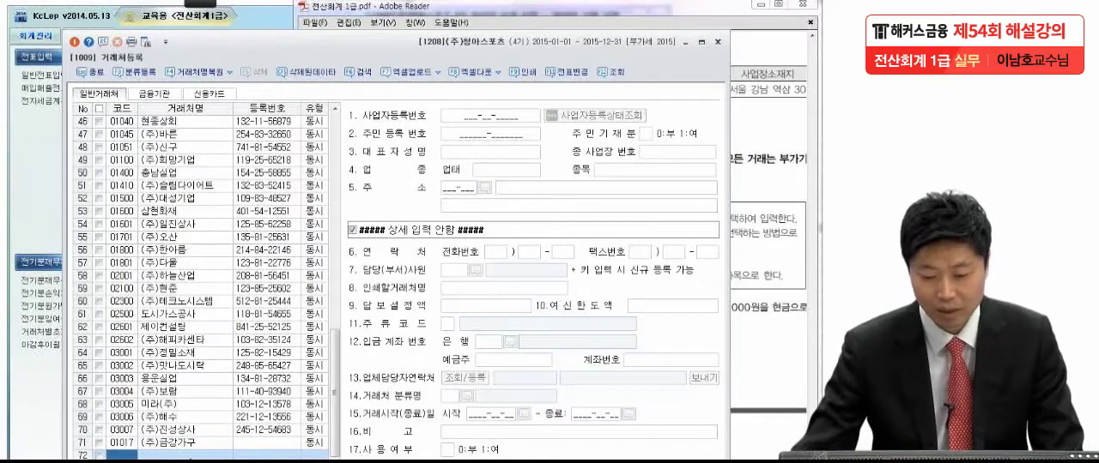
Step: Enter the 사업자등록번호 given in item (3) for the new 거래처 (주)금강가구
{"action": "left_click", "coordinate": [194, 443]}
{"action": "left_click", "coordinate": [449, 112]}
{"action": "left_click_drag", "start_coordinate": [367, 45], "coordinate": [65, 34]}
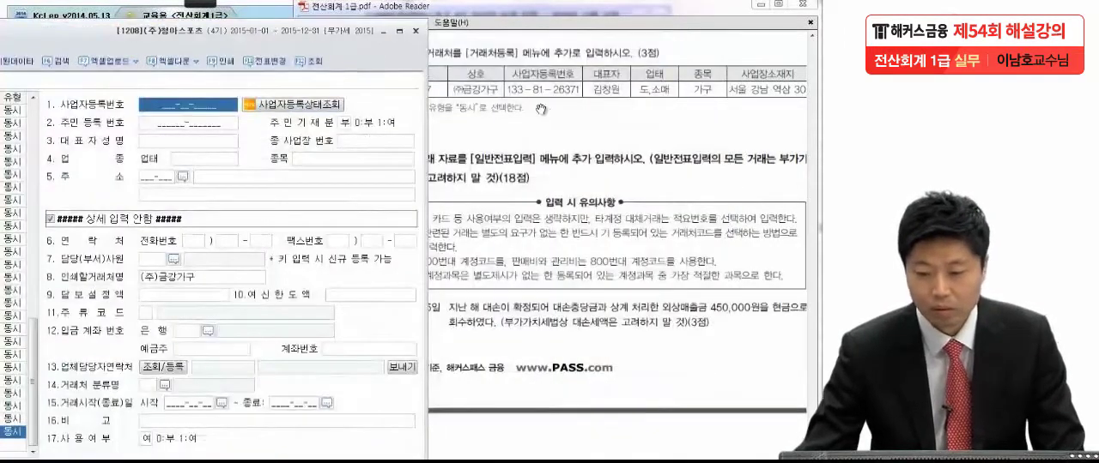
{"action": "left_click", "coordinate": [204, 103]}
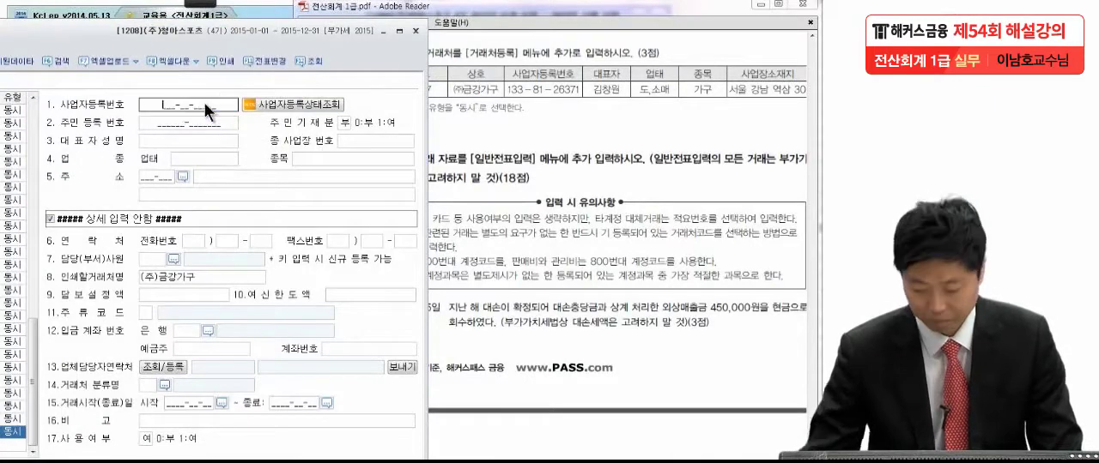
{"action": "type", "text": "133-81-"}
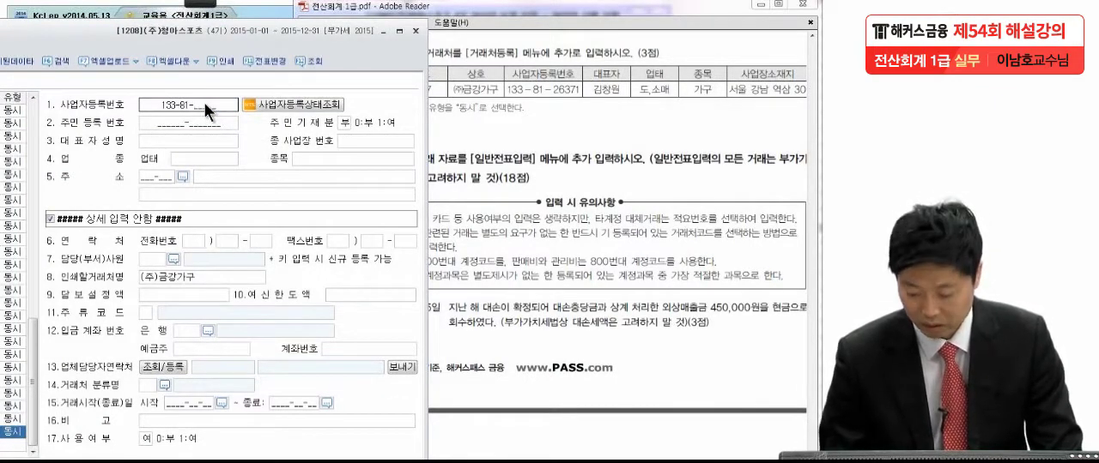
{"action": "type", "text": "81263"}
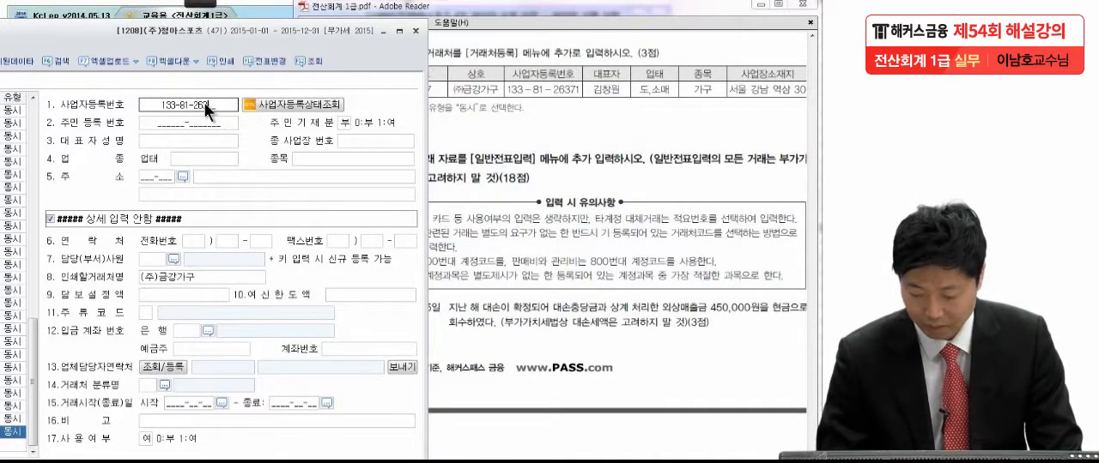
{"action": "type", "text": "71"}
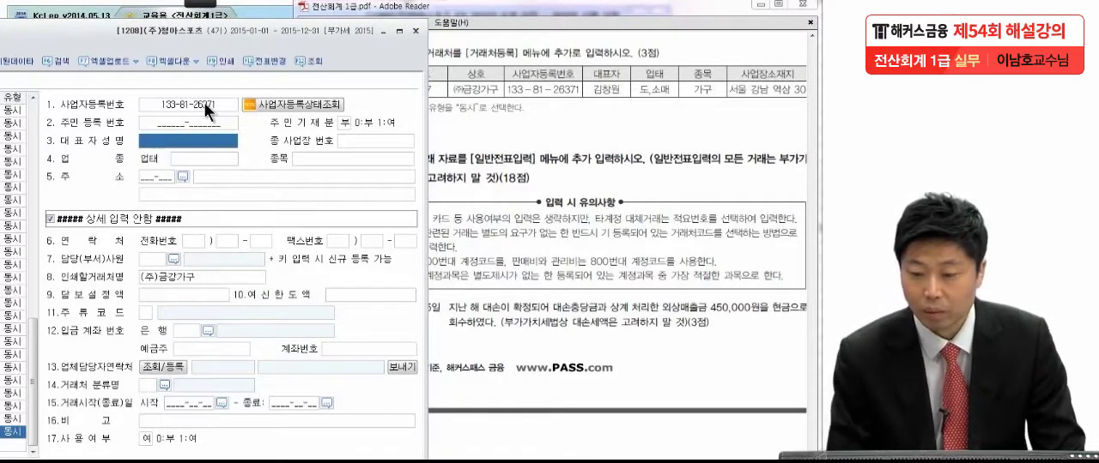
{"action": "type", "text": "김창원"}
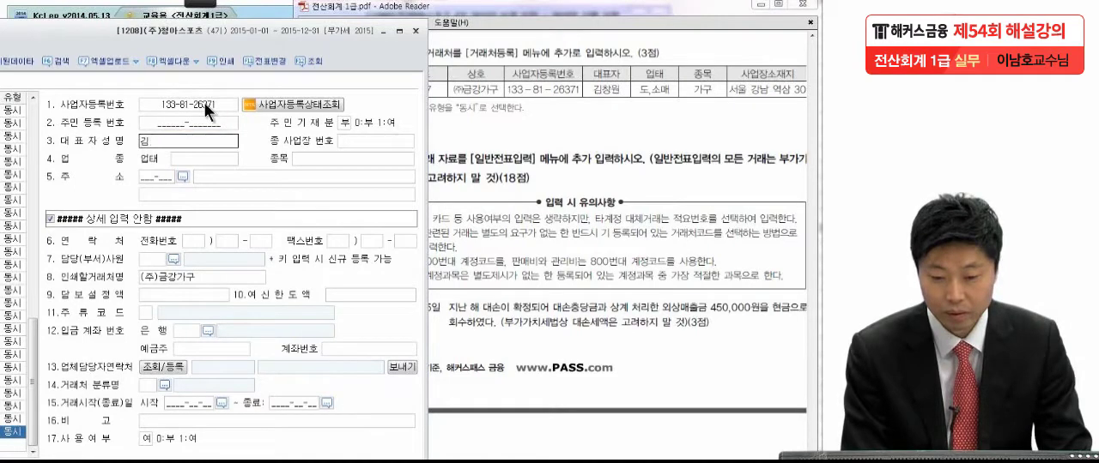
Step: Fill in the representative's name for (주)금강가구 and set 업태 to "도,소매" and 종목 to "가구"
{"action": "key", "text": "Return"}
{"action": "key", "text": "Return"}
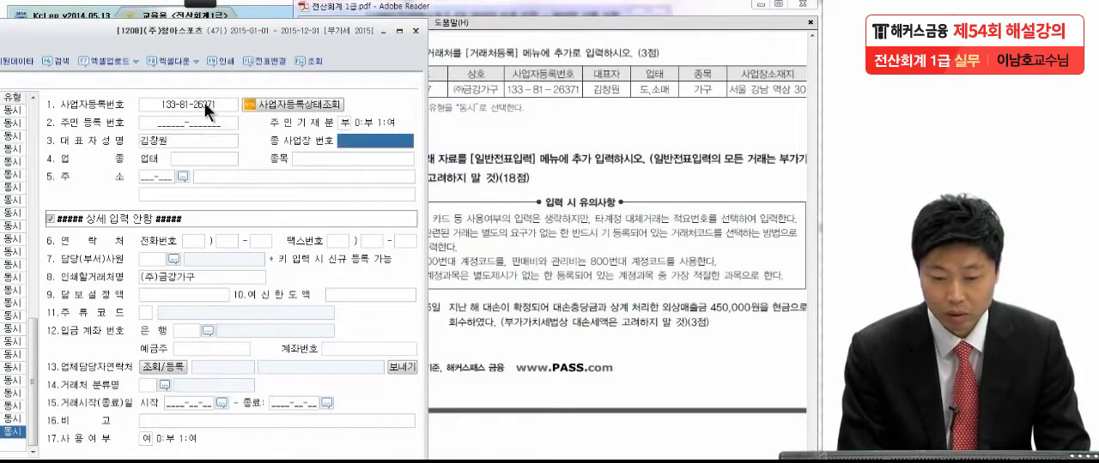
{"action": "type", "text": "도"}
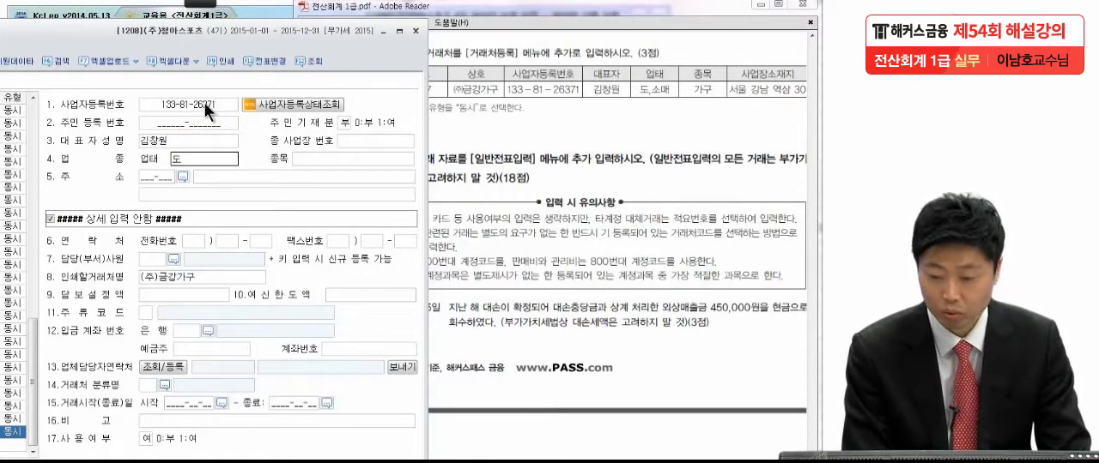
{"action": "type", "text": ",소매"}
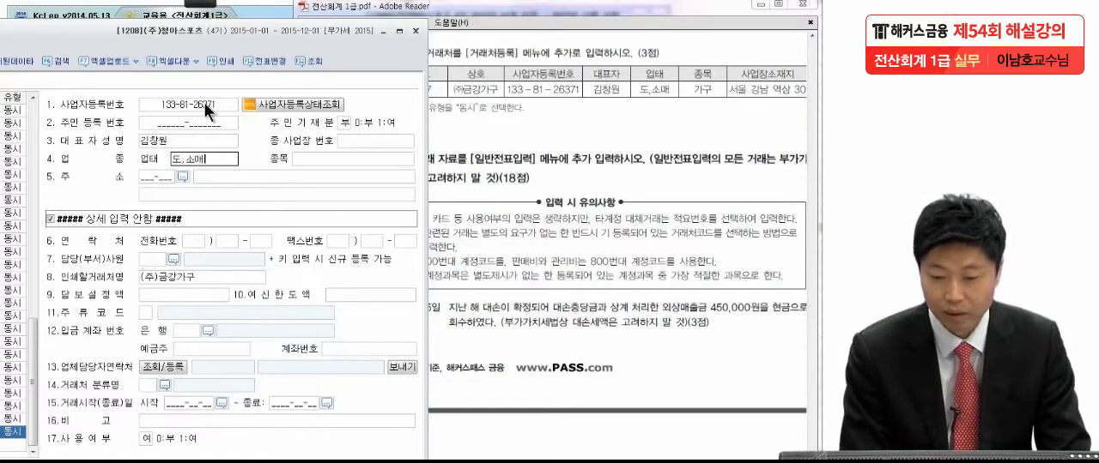
{"action": "key", "text": "Return"}
{"action": "type", "text": "가구"}
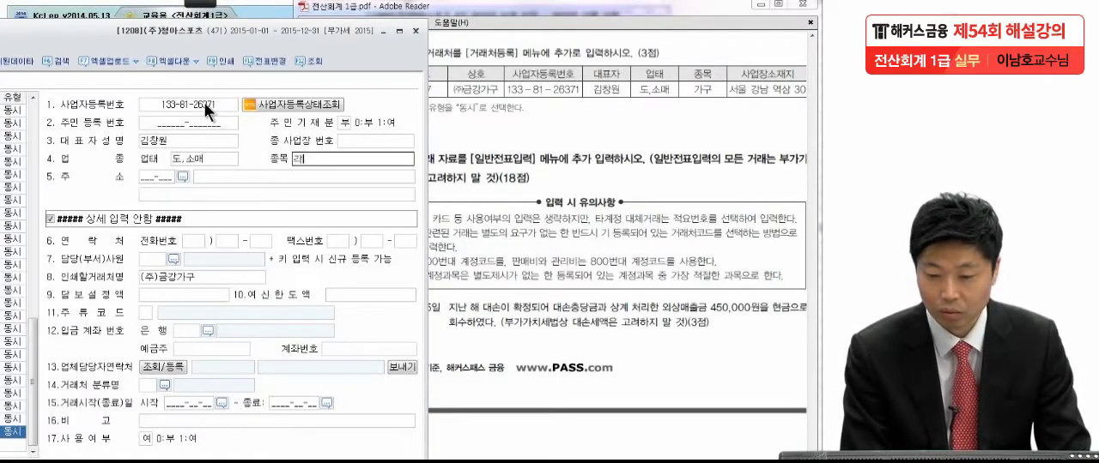
{"action": "key", "text": "Return"}
Step: Enter the business address from item (3) in the 주소 field of (주)금강가구
{"action": "type", "text": "서"}
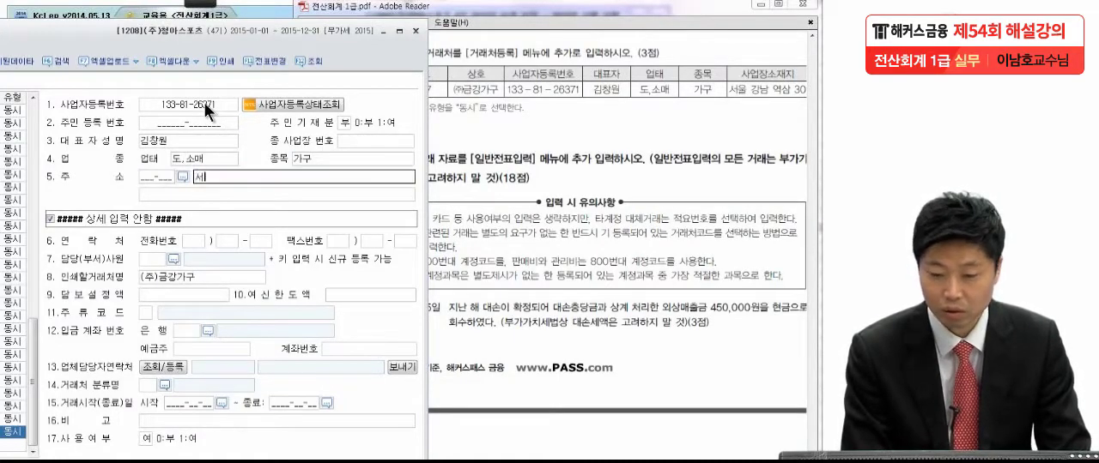
{"action": "type", "text": "울 강남 "}
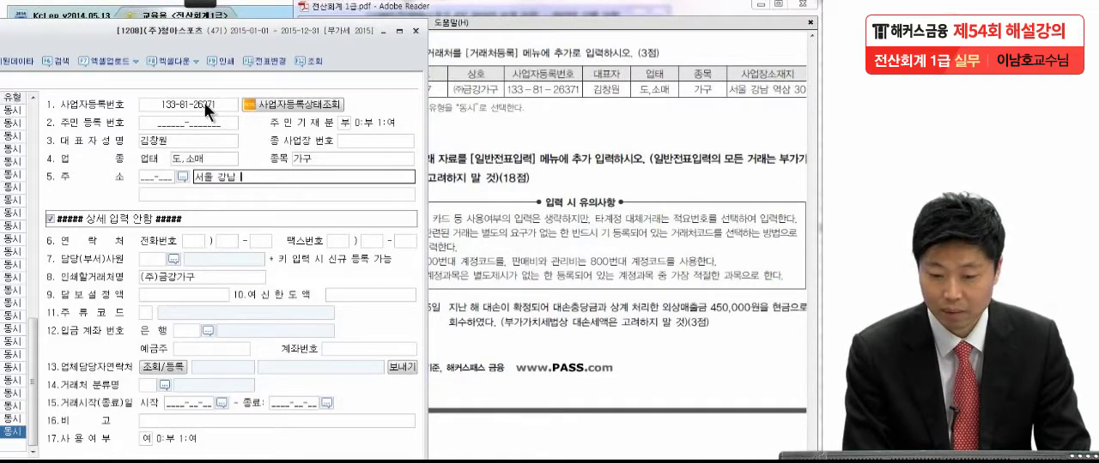
{"action": "type", "text": "역삼 30"}
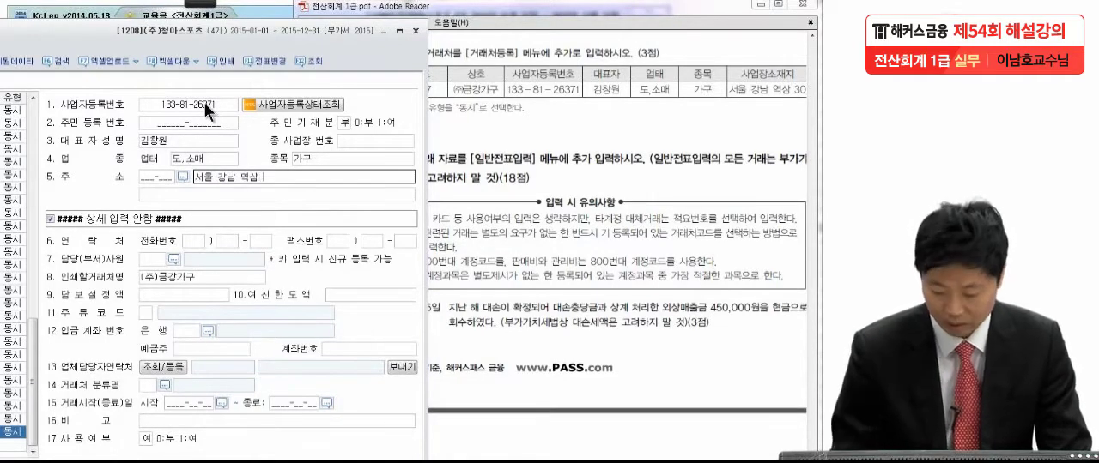
{"action": "key", "text": "Return"}
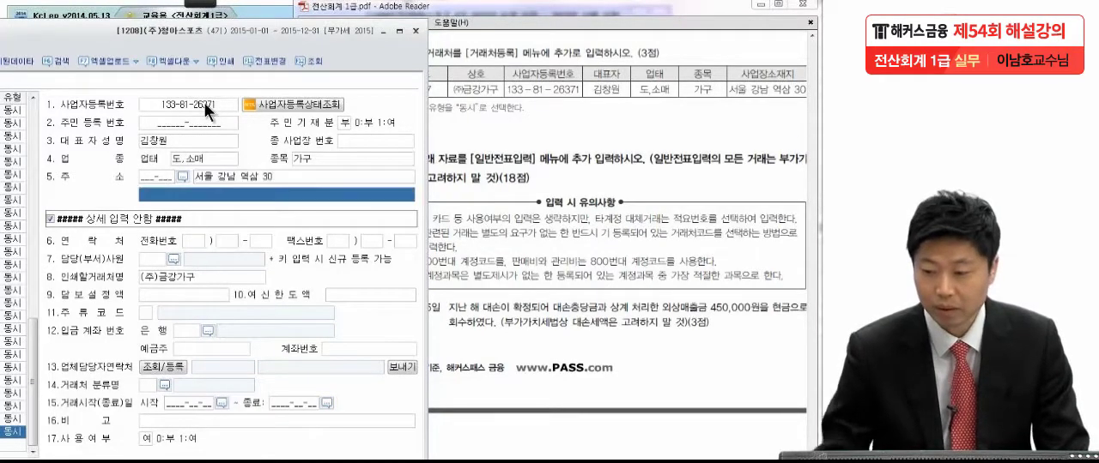
Step: Check the entered 거래처 details against item (3) of the exam question and close 거래처등록
{"action": "left_click", "coordinate": [582, 138]}
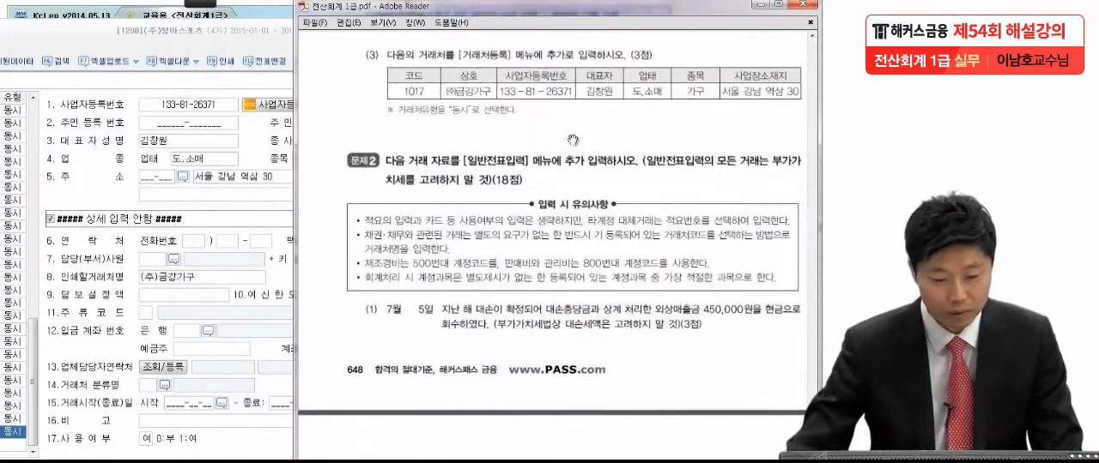
{"action": "left_click_drag", "start_coordinate": [200, 39], "coordinate": [524, 28]}
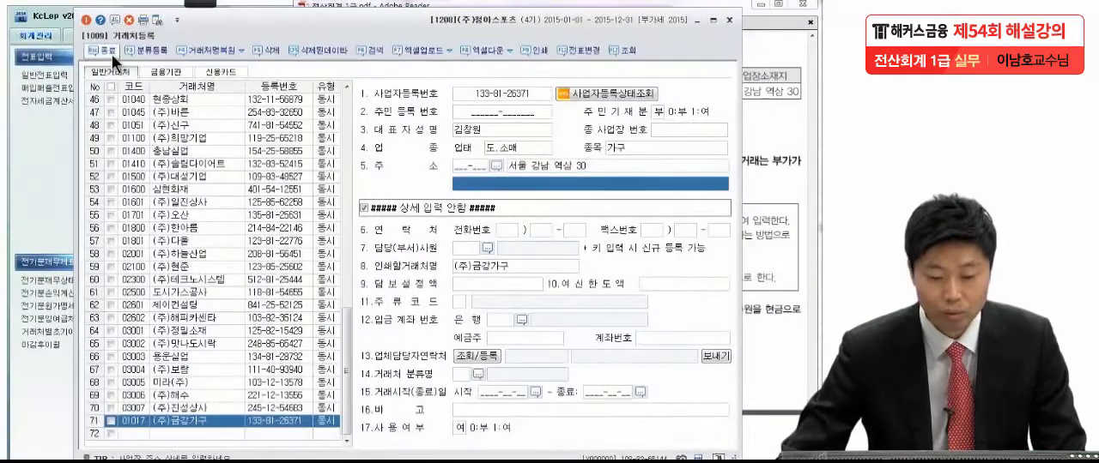
{"action": "left_click", "coordinate": [112, 54]}
Step: Handwrite the debit side "현금 450,000" with a dividing slash under item (1) of 문제2 in the exam PDF
{"action": "scroll", "coordinate": [439, 220], "scroll_direction": "down", "scroll_amount": 3}
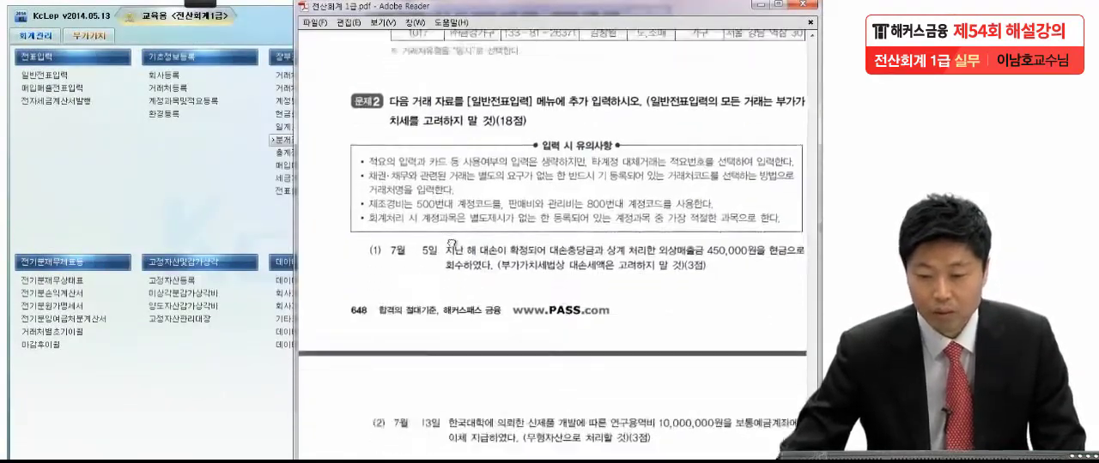
{"action": "scroll", "coordinate": [422, 309], "scroll_direction": "down", "scroll_amount": 5}
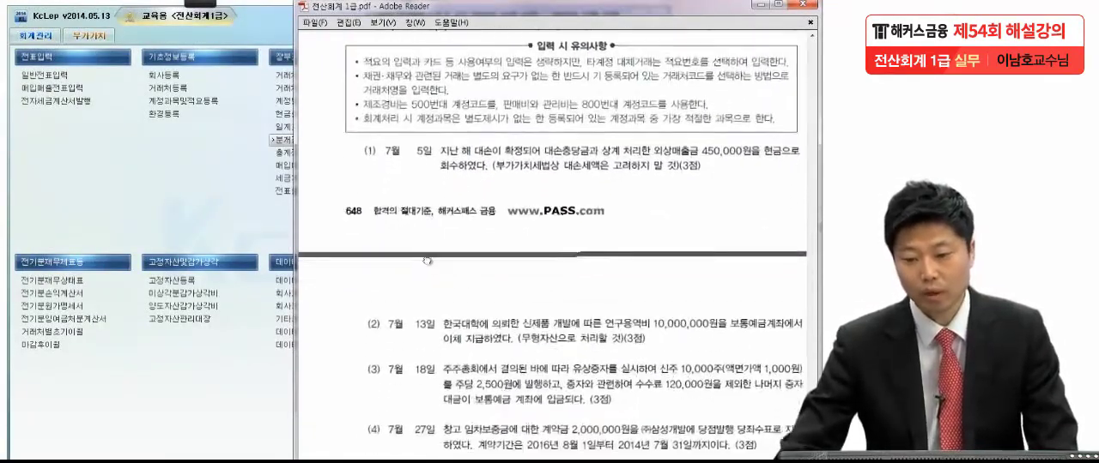
{"action": "scroll", "coordinate": [406, 273], "scroll_direction": "down", "scroll_amount": 1}
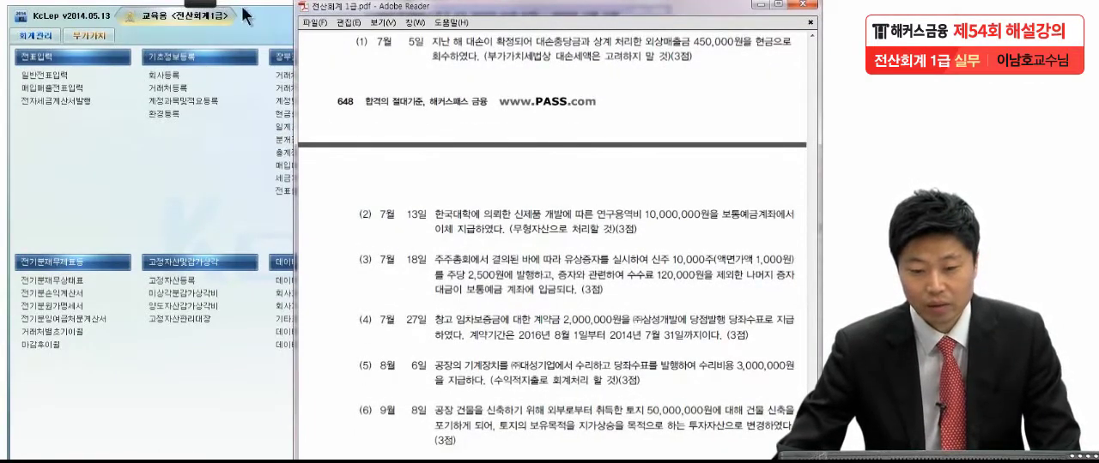
{"action": "left_click", "coordinate": [204, 3]}
{"action": "left_click", "coordinate": [15, 20]}
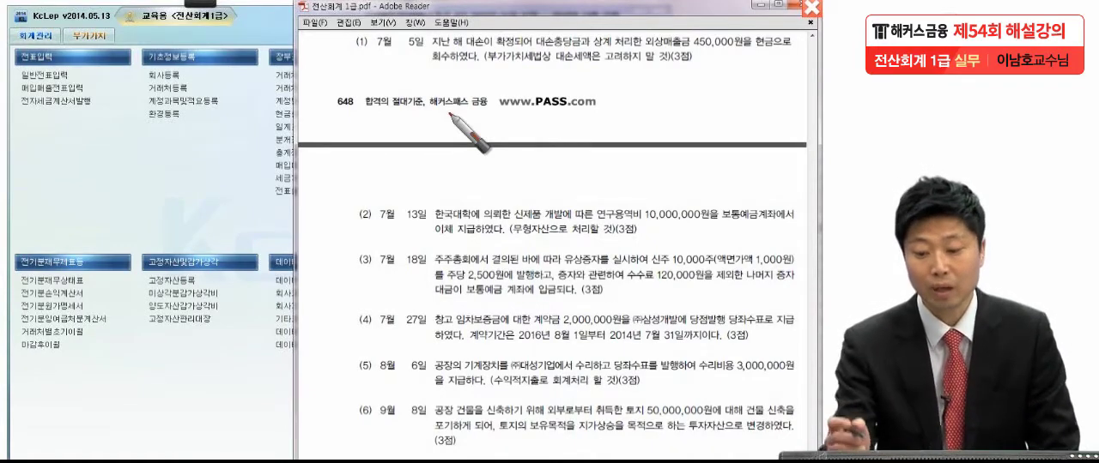
{"action": "left_click_drag", "start_coordinate": [566, 65], "coordinate": [528, 119]}
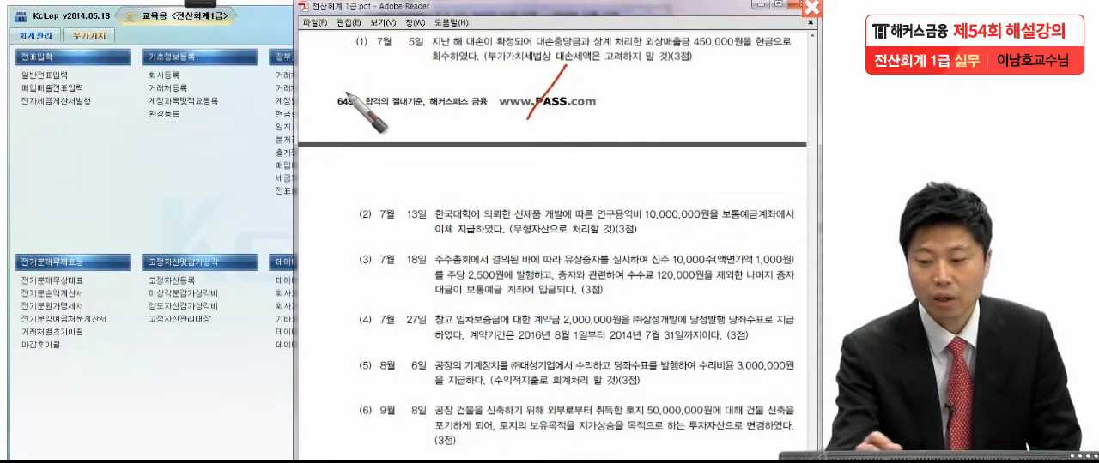
{"action": "left_click_drag", "start_coordinate": [330, 59], "coordinate": [347, 75]}
{"action": "mouse_move", "coordinate": [335, 81]}
{"action": "left_mouse_down"}
{"action": "mouse_move", "coordinate": [331, 95]}
{"action": "mouse_move", "coordinate": [372, 89]}
{"action": "left_mouse_up"}
{"action": "mouse_move", "coordinate": [379, 66]}
{"action": "left_mouse_down"}
{"action": "mouse_move", "coordinate": [388, 96]}
{"action": "mouse_move", "coordinate": [462, 77]}
{"action": "mouse_move", "coordinate": [493, 94]}
{"action": "mouse_move", "coordinate": [511, 83]}
{"action": "mouse_move", "coordinate": [595, 120]}
{"action": "left_mouse_up"}
Step: Handwrite a circled "대.충" and 450,000 as the credit side and underline 외상매출금 in item (1)
{"action": "mouse_move", "coordinate": [661, 121]}
{"action": "left_mouse_down"}
{"action": "mouse_move", "coordinate": [692, 99]}
{"action": "mouse_move", "coordinate": [643, 136]}
{"action": "left_mouse_up"}
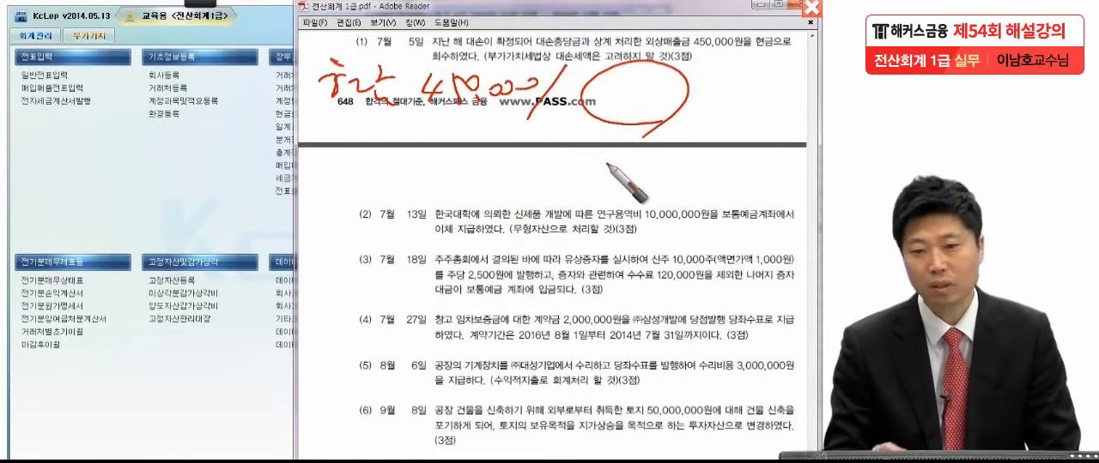
{"action": "mouse_move", "coordinate": [601, 83]}
{"action": "left_mouse_down"}
{"action": "mouse_move", "coordinate": [593, 105]}
{"action": "mouse_move", "coordinate": [618, 86]}
{"action": "mouse_move", "coordinate": [633, 100]}
{"action": "mouse_move", "coordinate": [664, 88]}
{"action": "mouse_move", "coordinate": [670, 107]}
{"action": "left_mouse_up"}
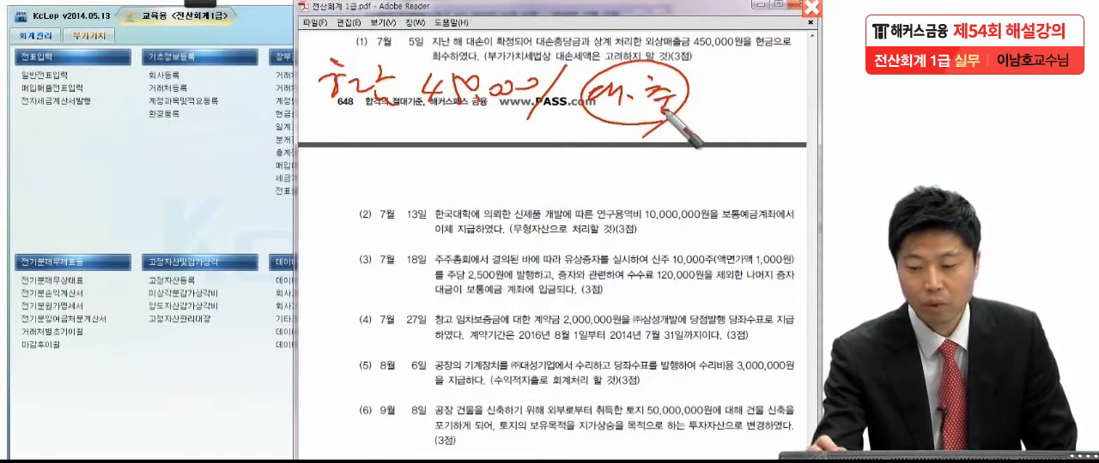
{"action": "left_click_drag", "start_coordinate": [638, 52], "coordinate": [706, 52]}
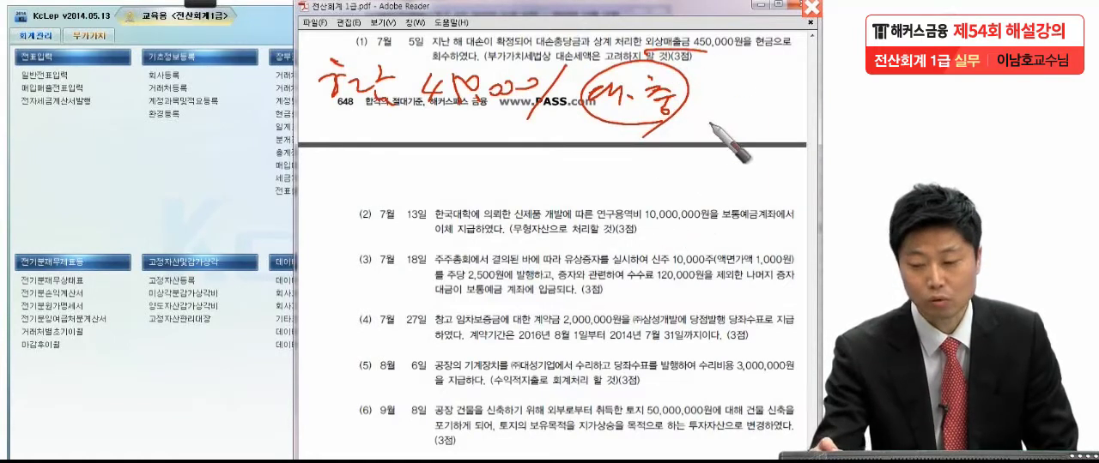
{"action": "mouse_move", "coordinate": [710, 82]}
{"action": "left_mouse_down"}
{"action": "mouse_move", "coordinate": [775, 110]}
{"action": "mouse_move", "coordinate": [812, 100]}
{"action": "left_mouse_up"}
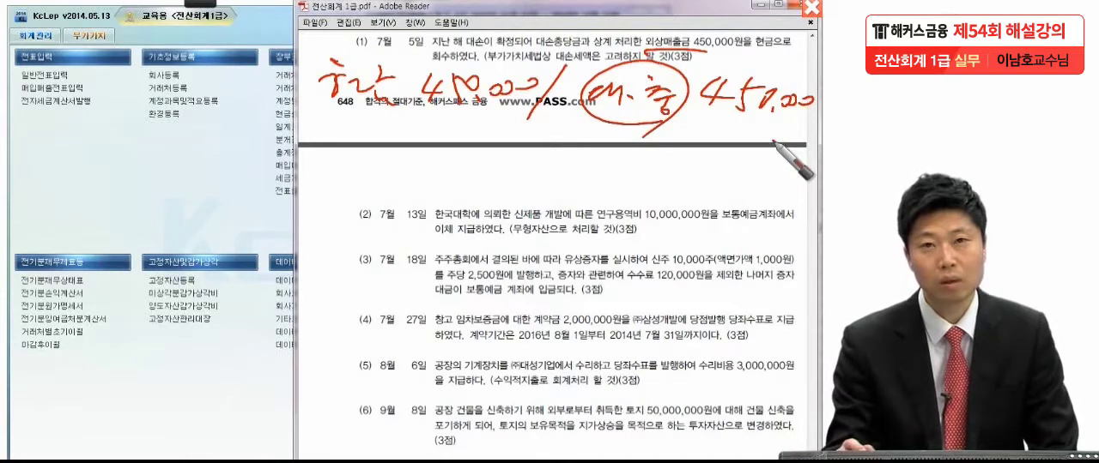
Step: Underline both sides of the handwritten entry, circle the credit account again, and clear all pen marks
{"action": "left_click_drag", "start_coordinate": [316, 127], "coordinate": [506, 126]}
{"action": "left_click_drag", "start_coordinate": [624, 133], "coordinate": [804, 129]}
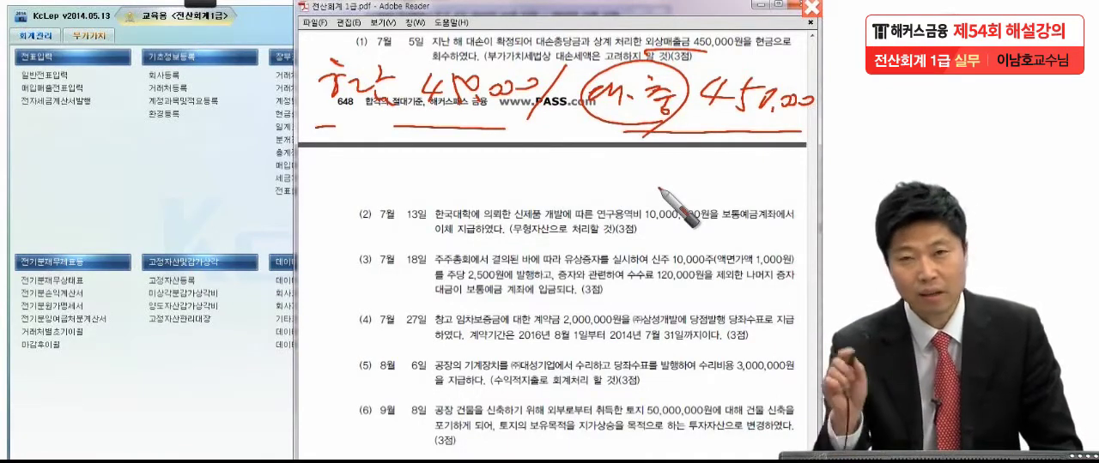
{"action": "mouse_move", "coordinate": [664, 115]}
{"action": "left_mouse_down"}
{"action": "mouse_move", "coordinate": [592, 108]}
{"action": "mouse_move", "coordinate": [690, 94]}
{"action": "mouse_move", "coordinate": [653, 149]}
{"action": "left_mouse_up"}
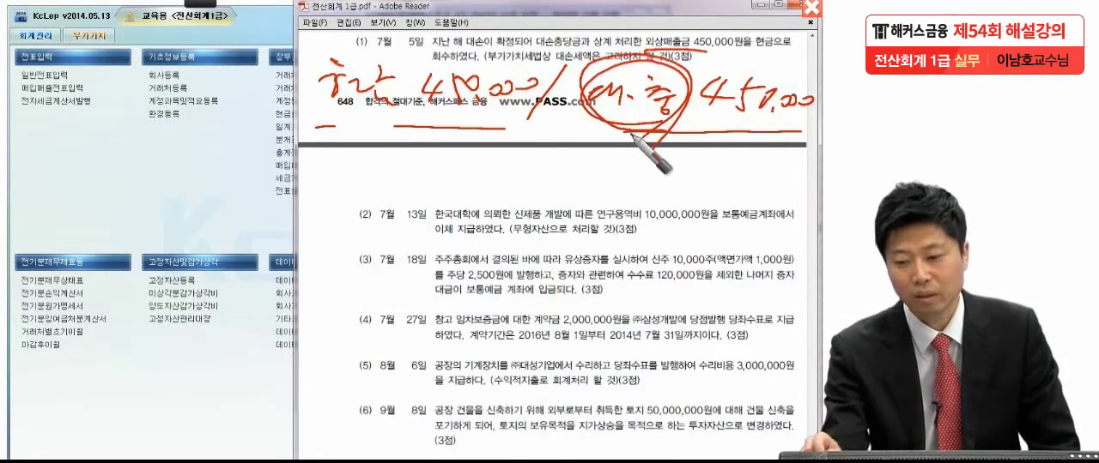
{"action": "left_click_drag", "start_coordinate": [589, 133], "coordinate": [798, 137]}
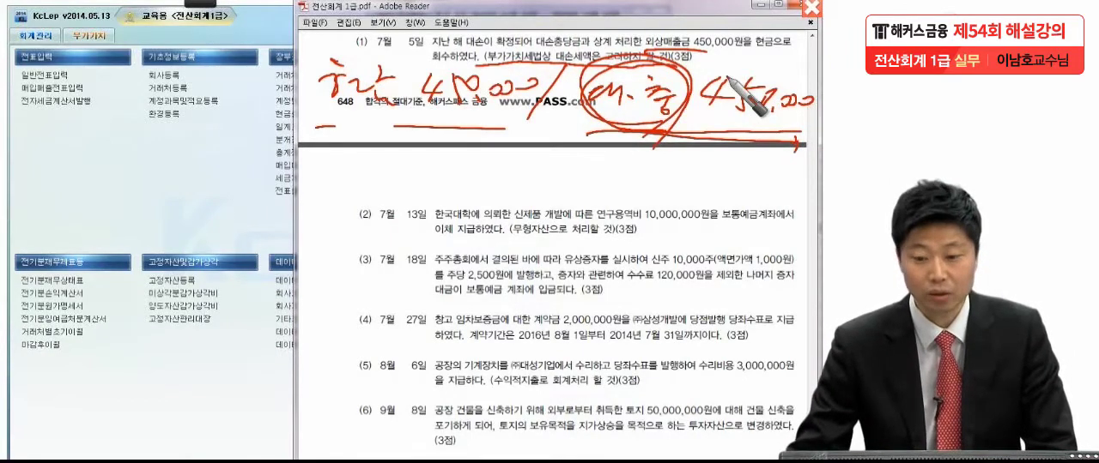
{"action": "key", "text": "Escape"}
Step: Open 일반전표입력 and set the voucher date to 7월 5일 for item (1)
{"action": "mouse_move", "coordinate": [664, 242]}
{"action": "left_mouse_down"}
{"action": "mouse_move", "coordinate": [656, 153]}
{"action": "mouse_move", "coordinate": [641, 276]}
{"action": "left_mouse_up"}
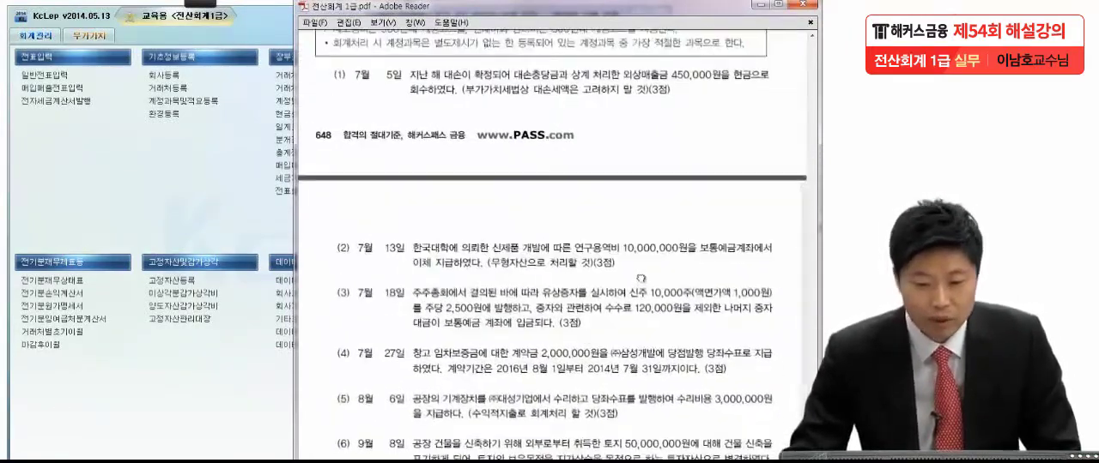
{"action": "left_click", "coordinate": [63, 77]}
{"action": "left_click", "coordinate": [80, 92]}
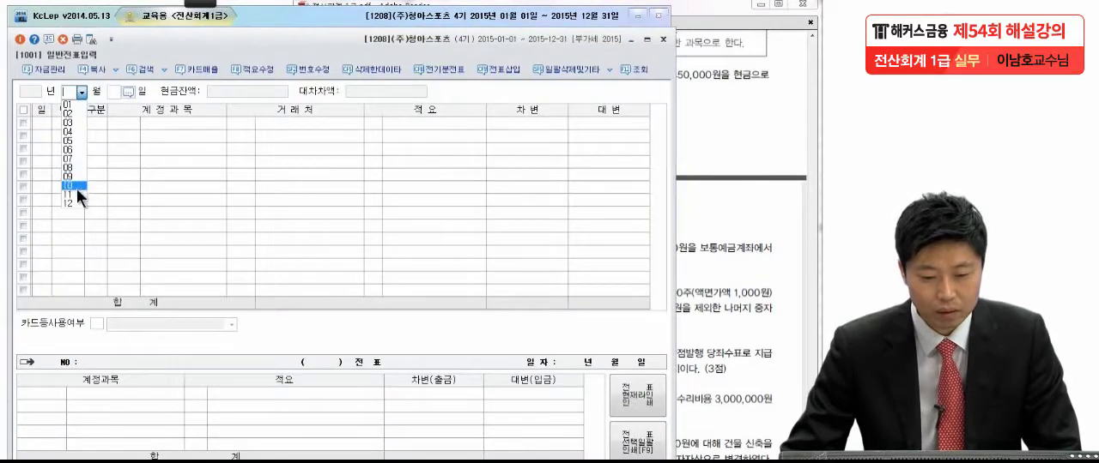
{"action": "left_click", "coordinate": [76, 156]}
{"action": "type", "text": "5"}
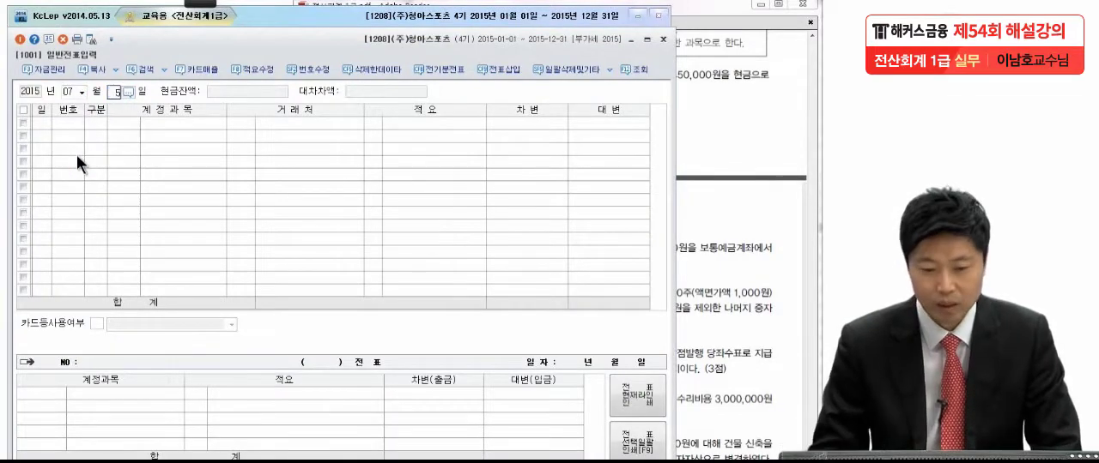
{"action": "key", "text": "Return"}
Step: Enter a debit (차변) line to account 101 현금 for 450,000 in the 7월 5일 voucher
{"action": "type", "text": "3"}
{"action": "key", "text": "Return"}
{"action": "type", "text": "101"}
{"action": "key", "text": "Return"}
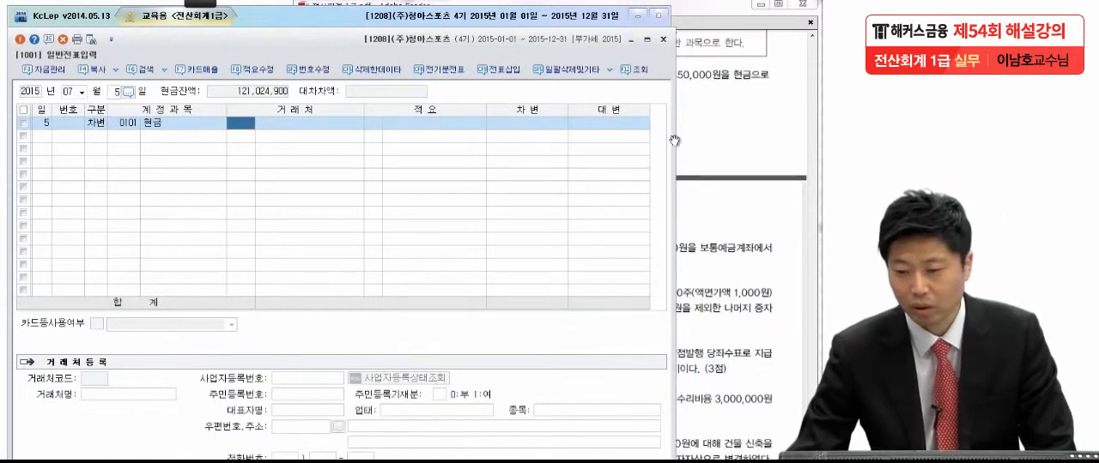
{"action": "left_click", "coordinate": [745, 102]}
{"action": "left_click", "coordinate": [224, 219]}
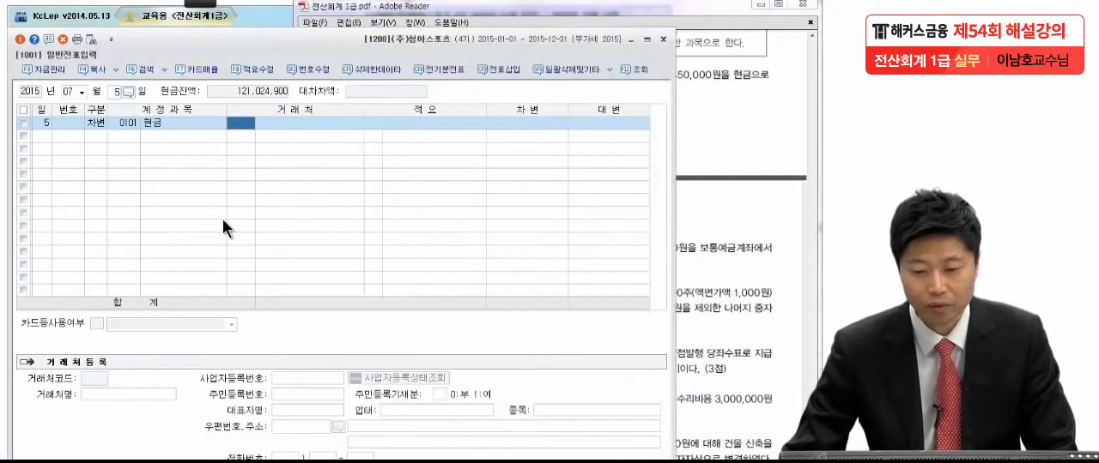
{"action": "left_click", "coordinate": [519, 124]}
{"action": "type", "text": "450,000"}
{"action": "key", "text": "Return"}
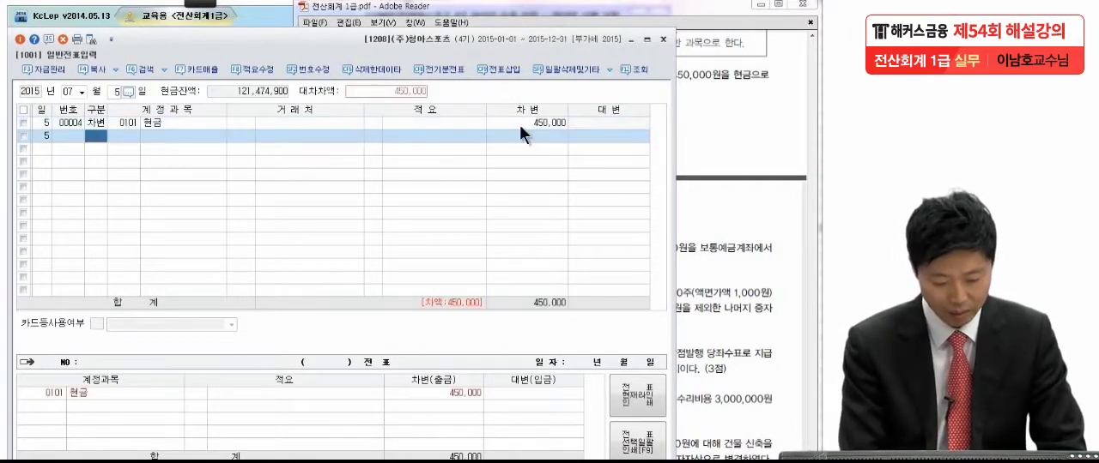
Step: Add a credit (대변) line to account 109 대손충당금 (외상매출금) for 450,000 in the 7월 5일 voucher and review its fields
{"action": "type", "text": "4"}
{"action": "key", "text": "Return"}
{"action": "type", "text": "대손충"}
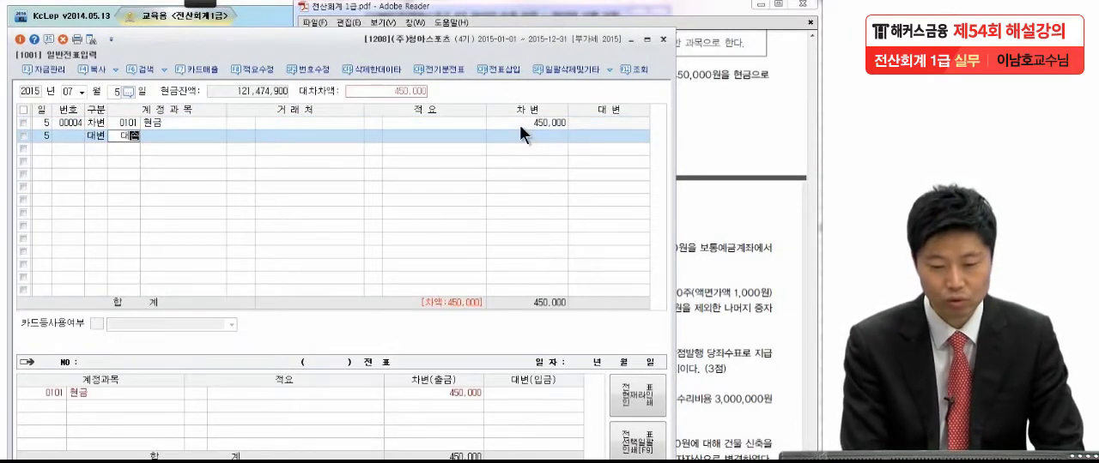
{"action": "key", "text": "Return"}
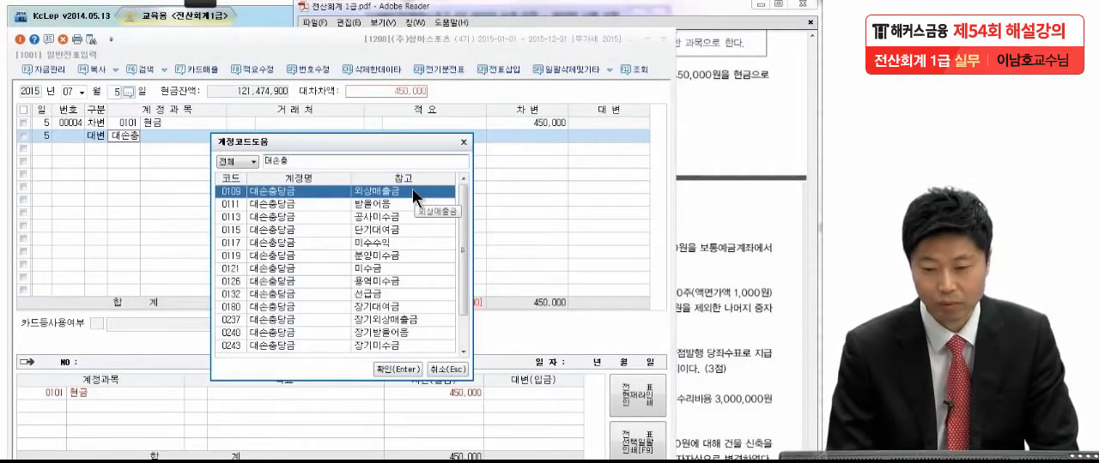
{"action": "key", "text": "Return"}
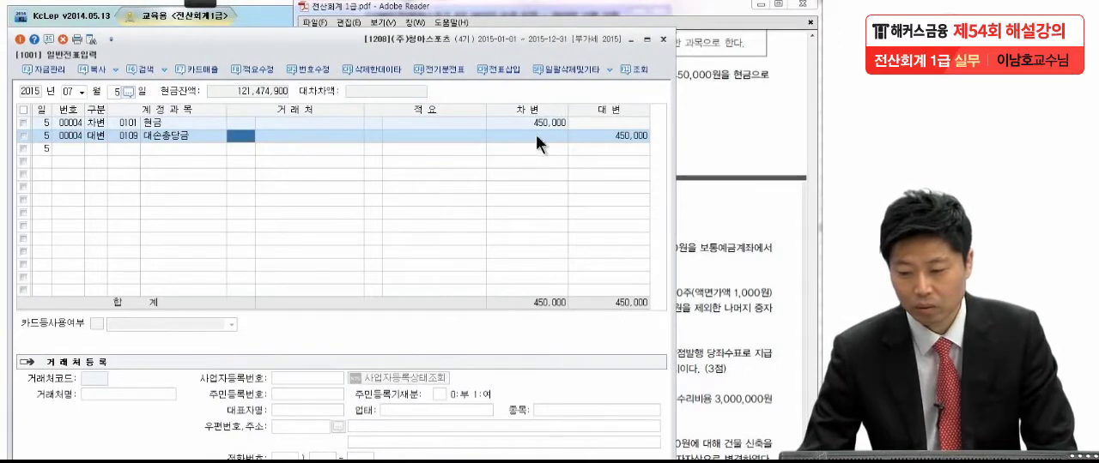
{"action": "left_click", "coordinate": [613, 136]}
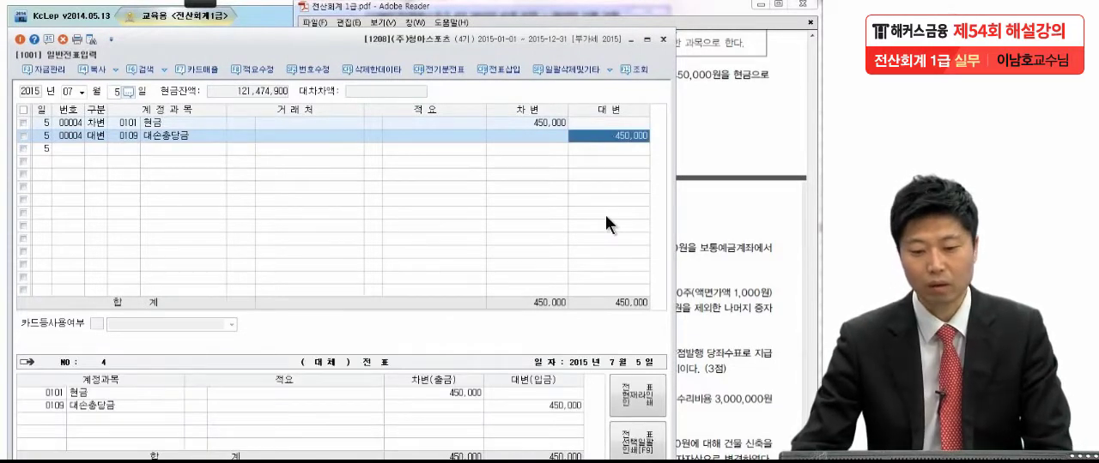
{"action": "left_click", "coordinate": [130, 135]}
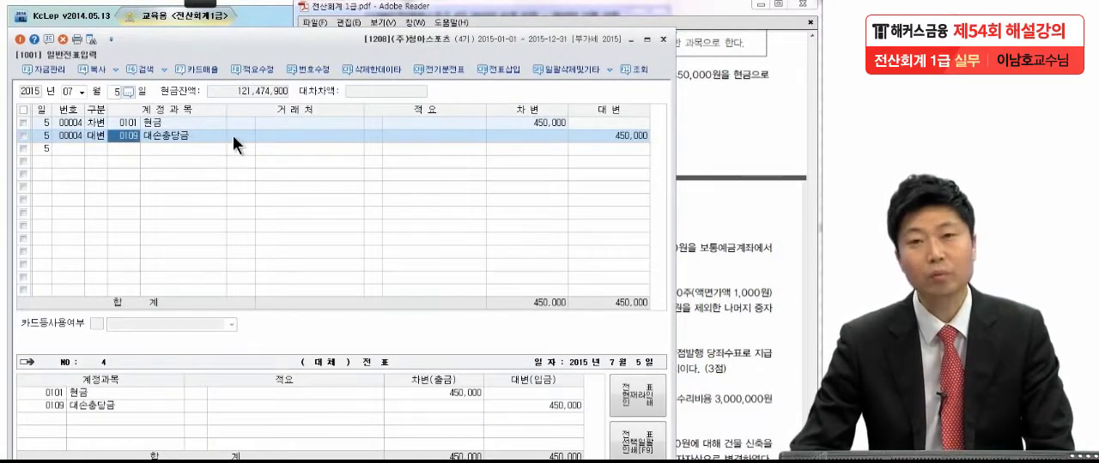
{"action": "left_click", "coordinate": [594, 138]}
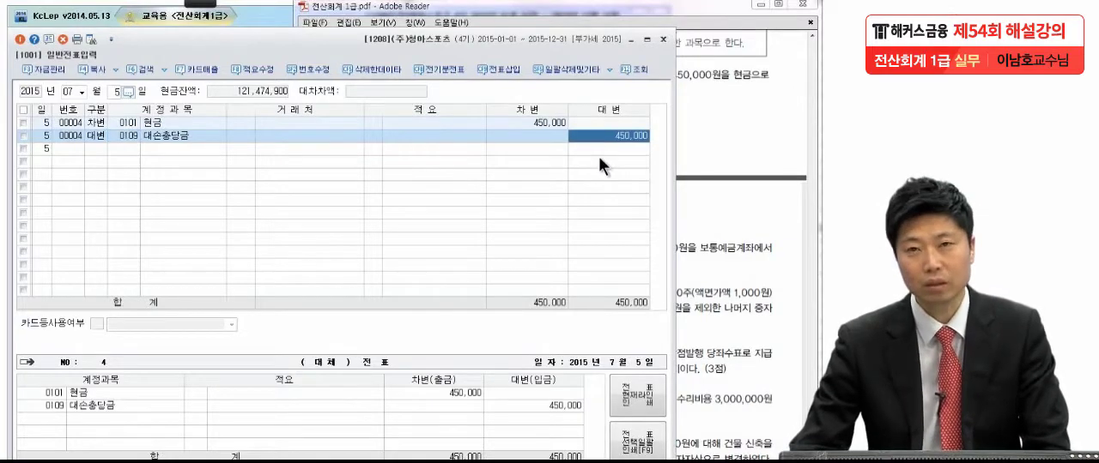
Step: Bring up item (2) in the exam PDF and underline 10,000,000원 and 무형자산 with the pen
{"action": "left_click", "coordinate": [769, 130]}
{"action": "left_click_drag", "start_coordinate": [727, 334], "coordinate": [729, 139]}
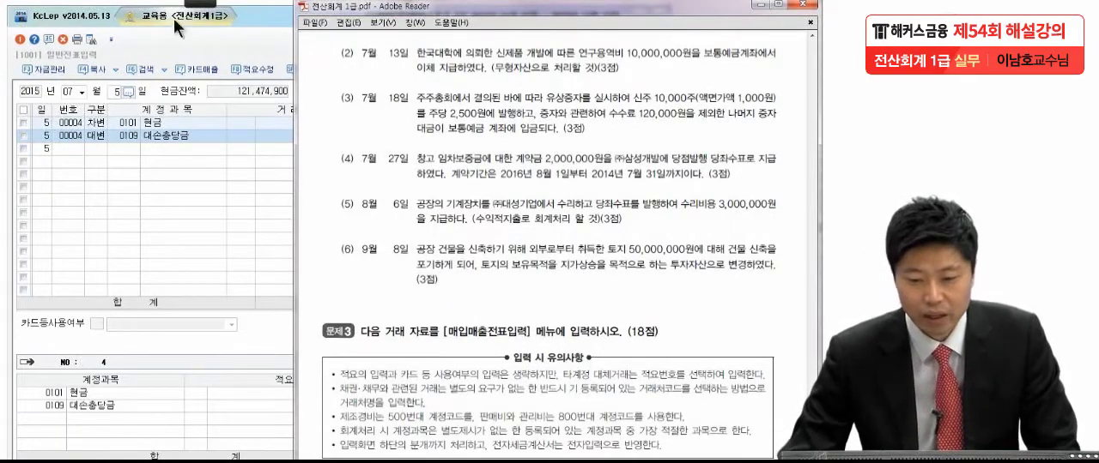
{"action": "mouse_move", "coordinate": [204, 5]}
{"action": "left_click", "coordinate": [18, 18]}
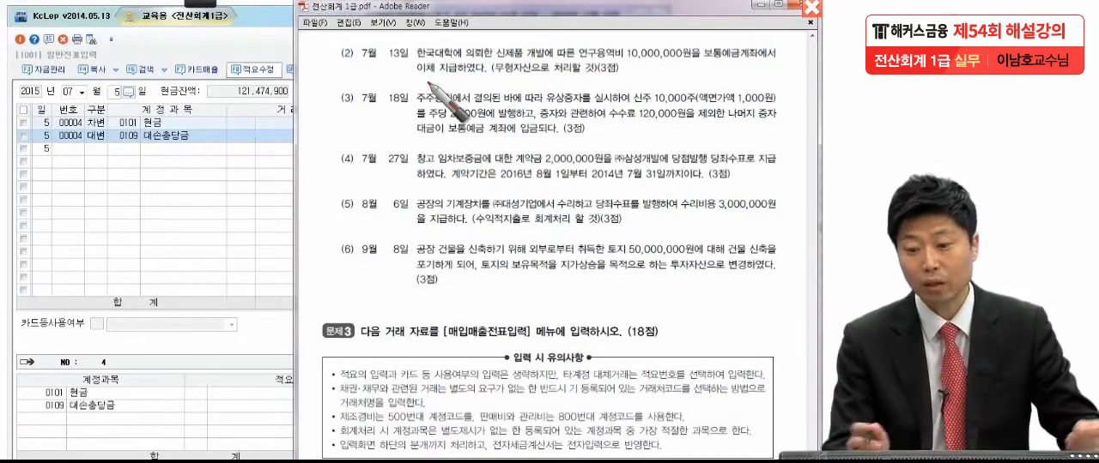
{"action": "left_click_drag", "start_coordinate": [625, 62], "coordinate": [697, 60]}
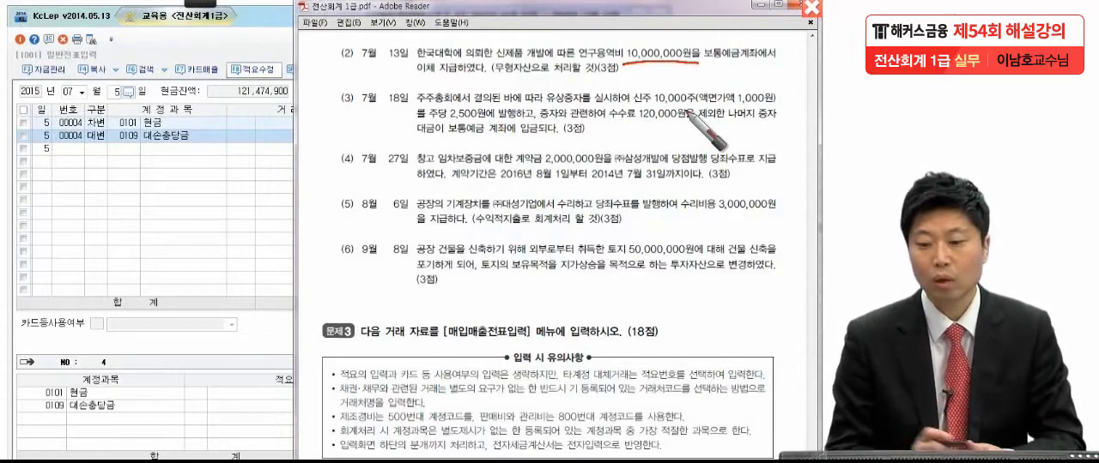
{"action": "left_click_drag", "start_coordinate": [491, 72], "coordinate": [528, 73]}
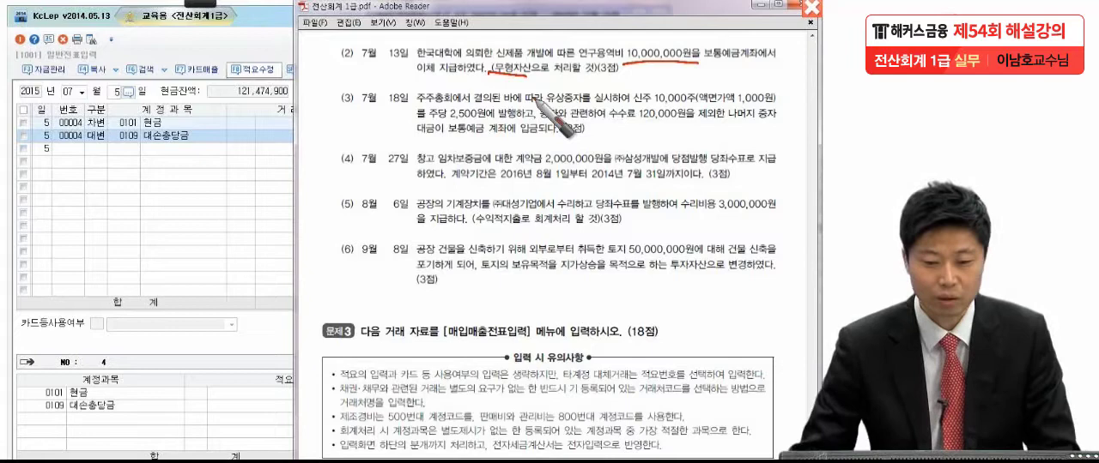
Step: Set the voucher date to 7월 13일 and start a debit (차변) line with account 226 개발비
{"action": "left_click", "coordinate": [114, 91]}
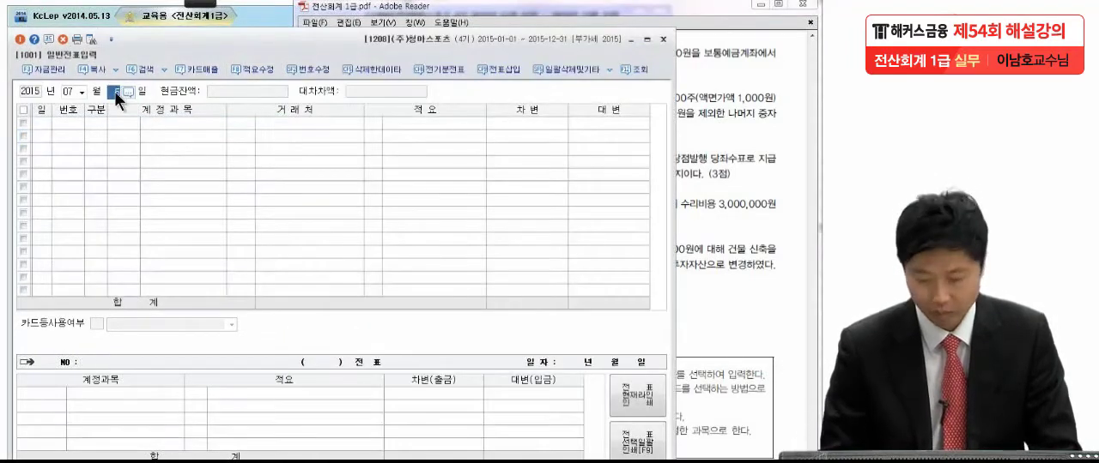
{"action": "type", "text": "13"}
{"action": "key", "text": "Return"}
{"action": "type", "text": "3"}
{"action": "key", "text": "Return"}
{"action": "type", "text": "개발"}
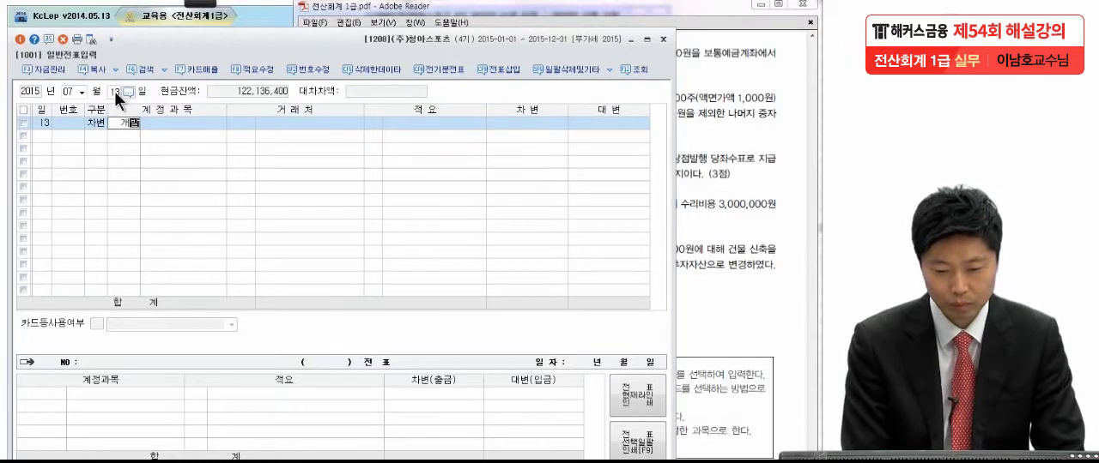
{"action": "key", "text": "Return"}
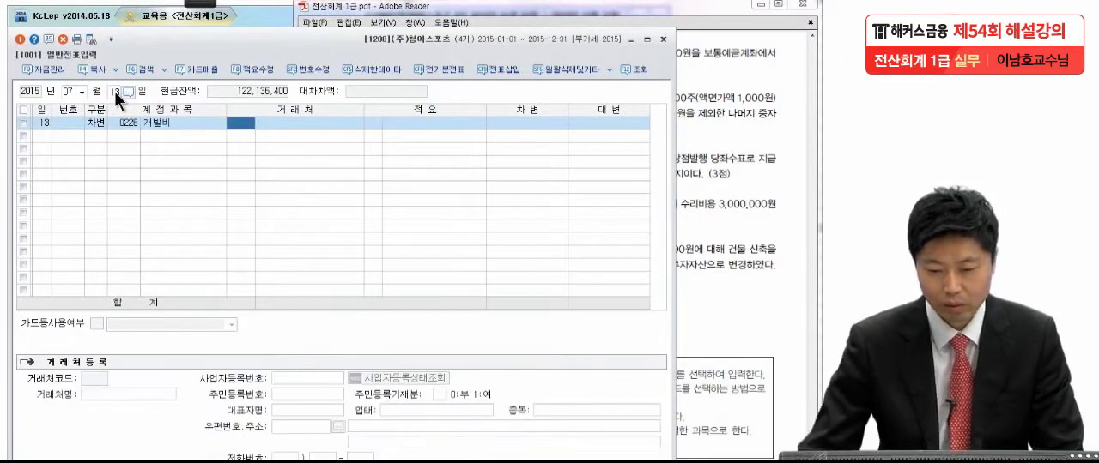
Step: Enter 10,000,000 as the debit amount of the 개발비 line, leaving 거래처 and 적요 blank
{"action": "key", "text": "Return"}
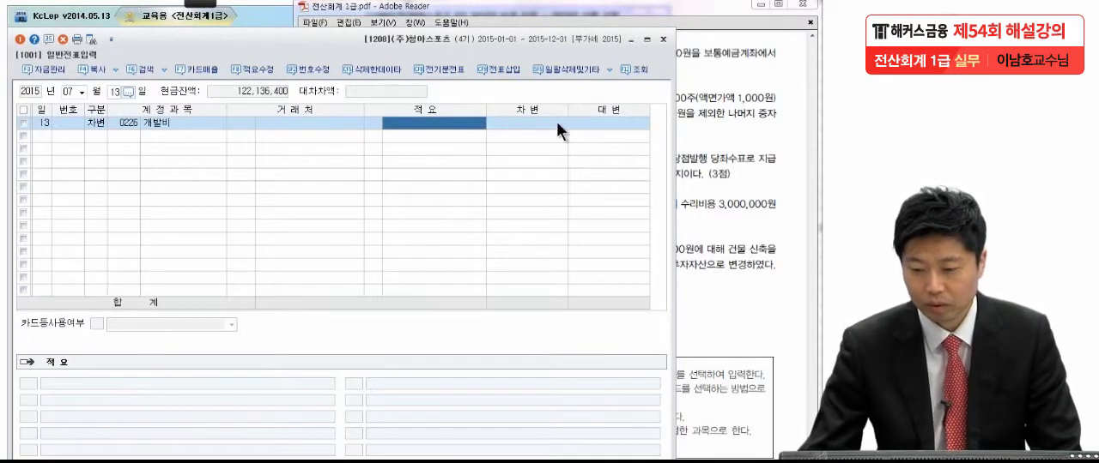
{"action": "key", "text": "Return"}
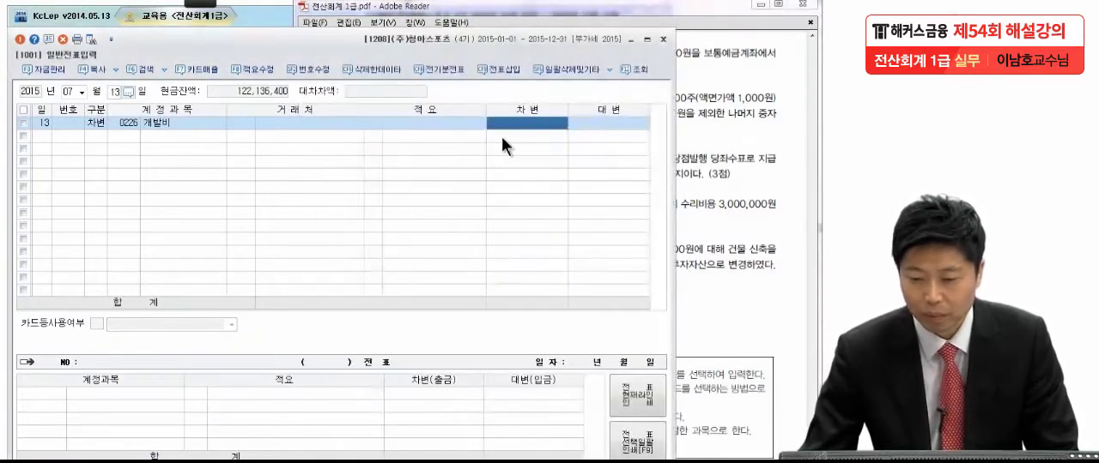
{"action": "type", "text": "10,000,000"}
{"action": "key", "text": "Return"}
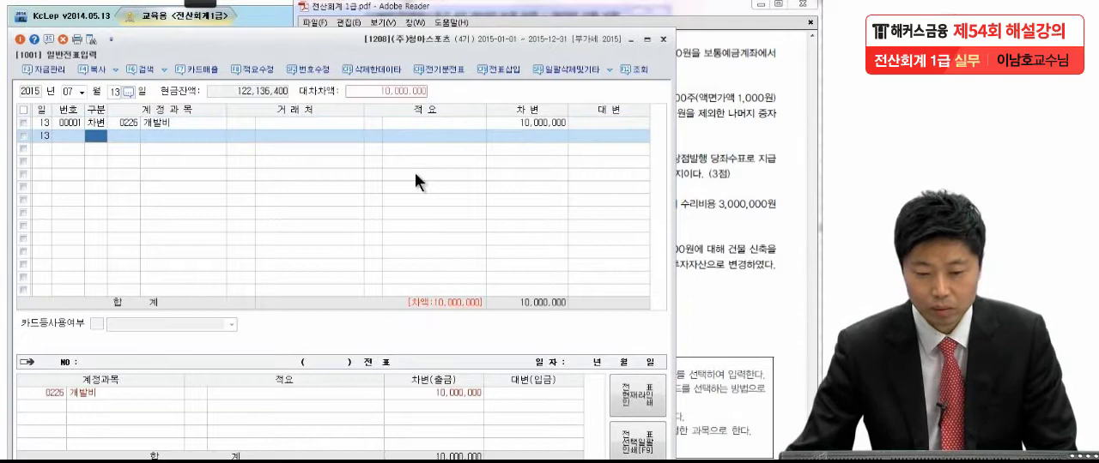
Step: Look up 개발 in the account code help for the debit line and choose 0226 개발비 again
{"action": "left_click", "coordinate": [123, 125]}
{"action": "key", "text": "F2"}
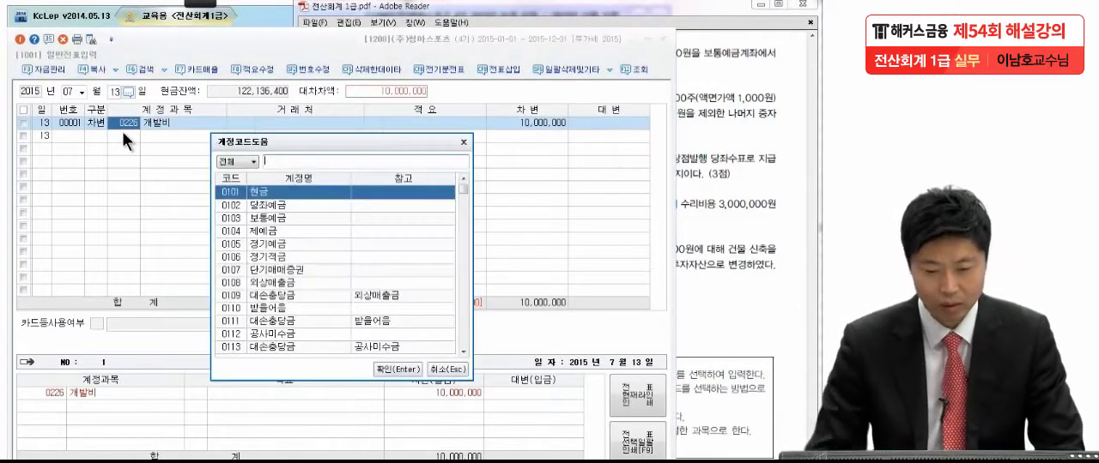
{"action": "type", "text": "개발비"}
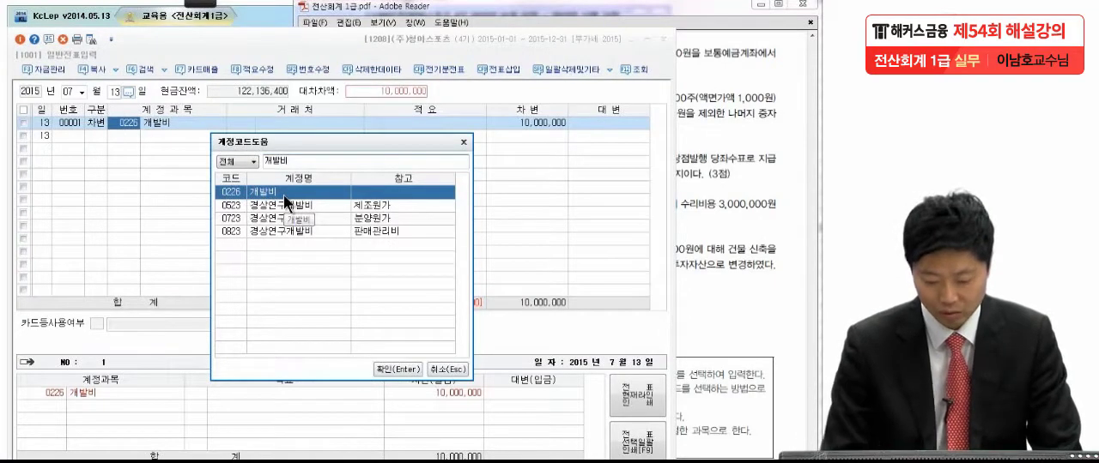
{"action": "double_click", "coordinate": [284, 195]}
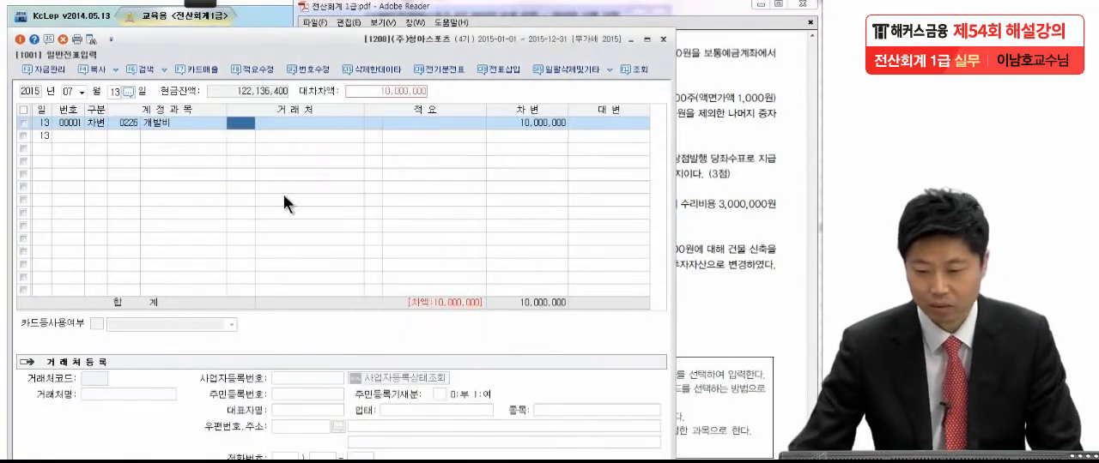
{"action": "key", "text": "Return"}
{"action": "key", "text": "Return"}
Step: Add a credit (대변) line to account 103 보통예금 for 10,000,000 in the 7월 13일 voucher
{"action": "key", "text": "Return"}
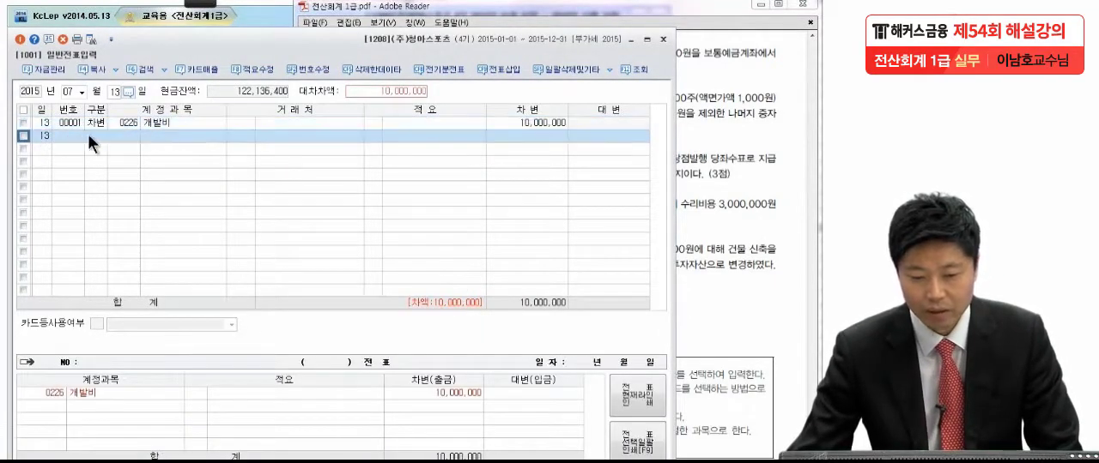
{"action": "type", "text": "4"}
{"action": "key", "text": "Return"}
{"action": "type", "text": "보통"}
{"action": "key", "text": "Return"}
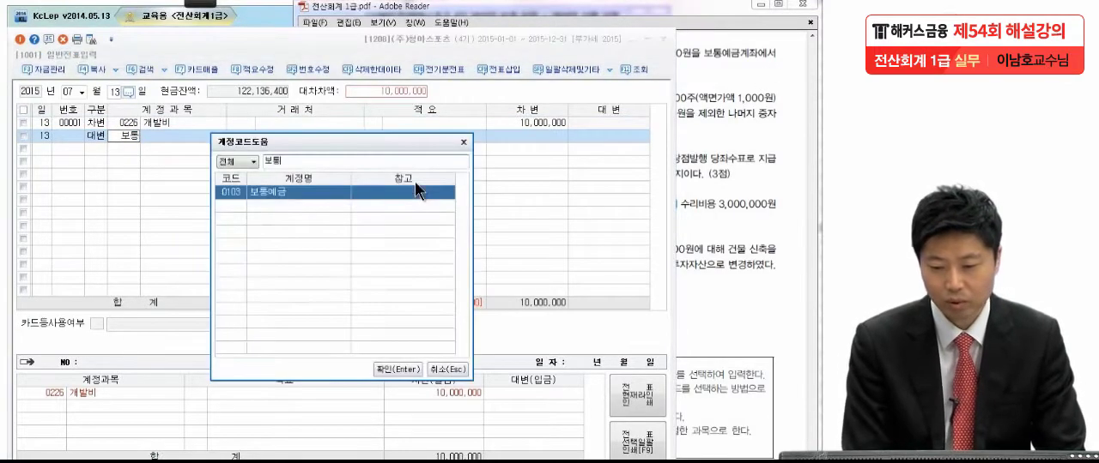
{"action": "key", "text": "Return"}
{"action": "key", "text": "Return"}
{"action": "key", "text": "Return"}
{"action": "key", "text": "Return"}
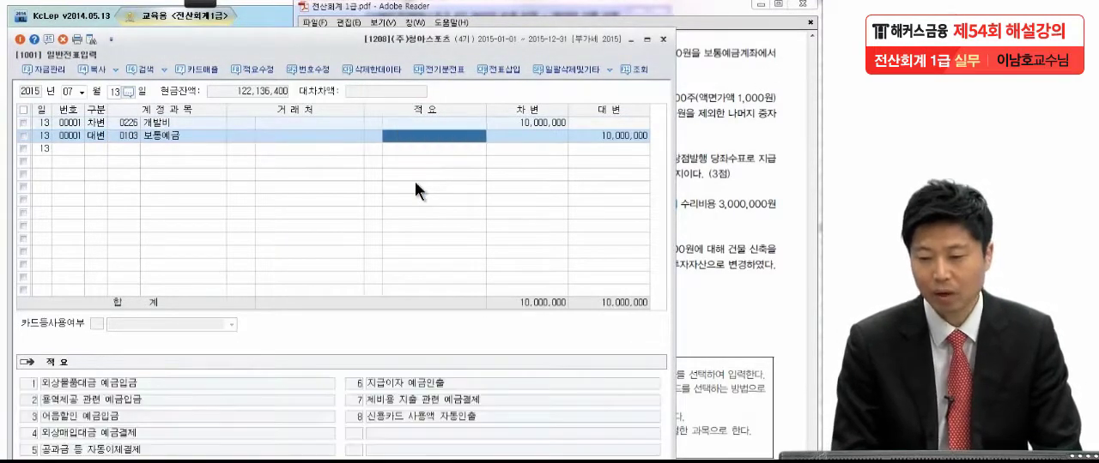
Step: In exam item (3), circle 수수료 120,000원 and underline the 보통예금 계좌, 2,500원에 발행 and 제외한 나머지 증자 phrases
{"action": "left_click", "coordinate": [699, 109]}
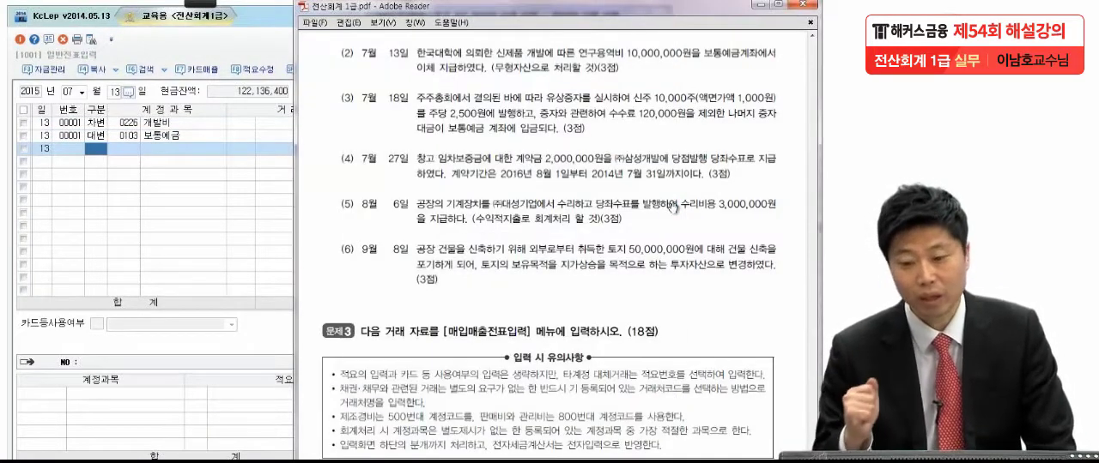
{"action": "scroll", "coordinate": [671, 197], "scroll_direction": "down", "scroll_amount": 2}
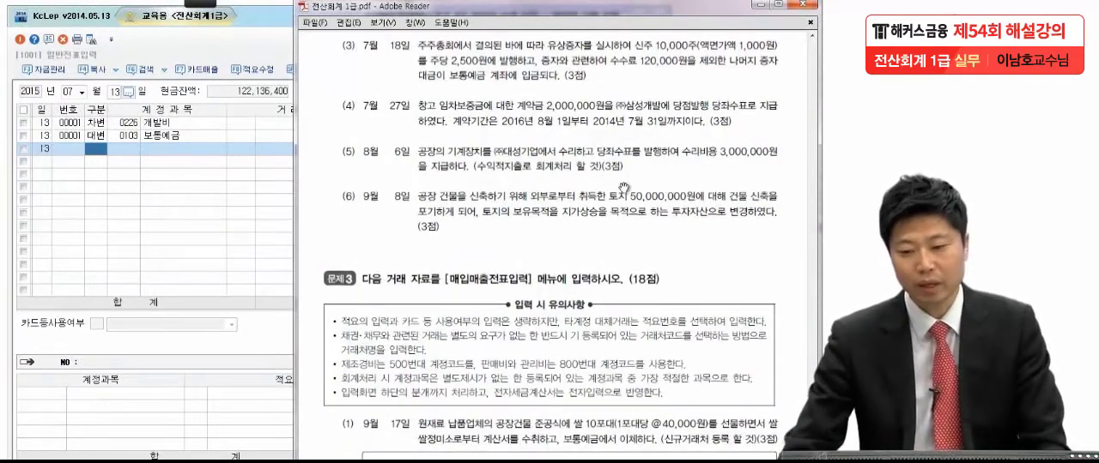
{"action": "mouse_move", "coordinate": [214, 11]}
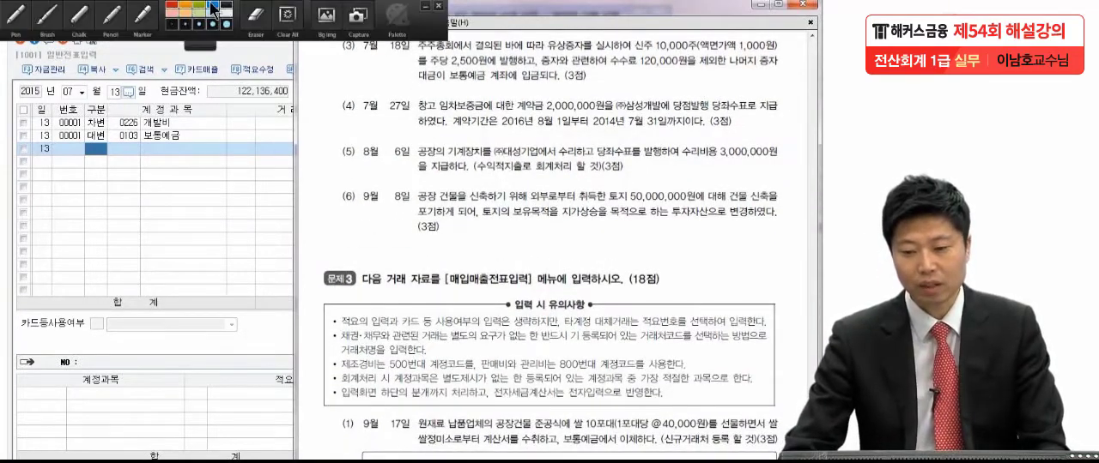
{"action": "left_click", "coordinate": [22, 21]}
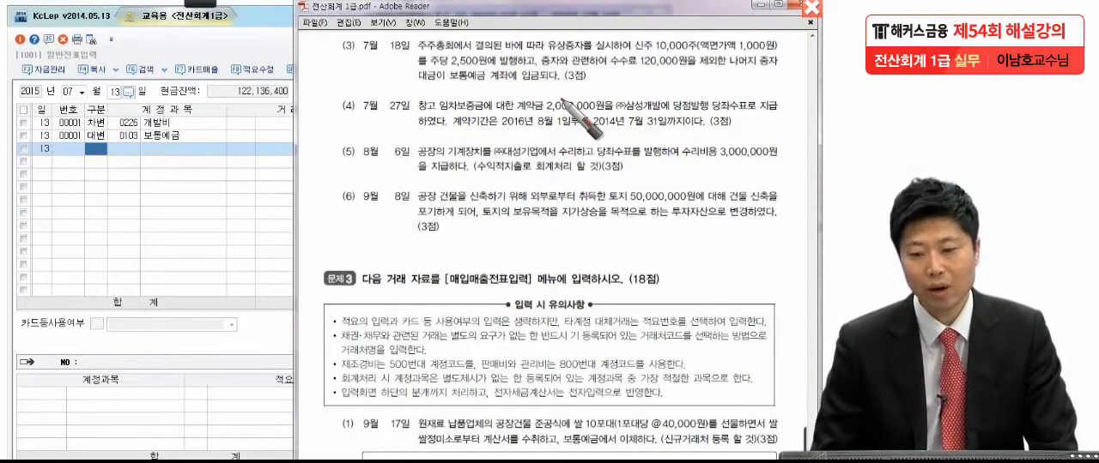
{"action": "mouse_move", "coordinate": [678, 65]}
{"action": "left_mouse_down"}
{"action": "mouse_move", "coordinate": [618, 79]}
{"action": "mouse_move", "coordinate": [682, 55]}
{"action": "mouse_move", "coordinate": [705, 72]}
{"action": "left_mouse_up"}
{"action": "left_click", "coordinate": [777, 75]}
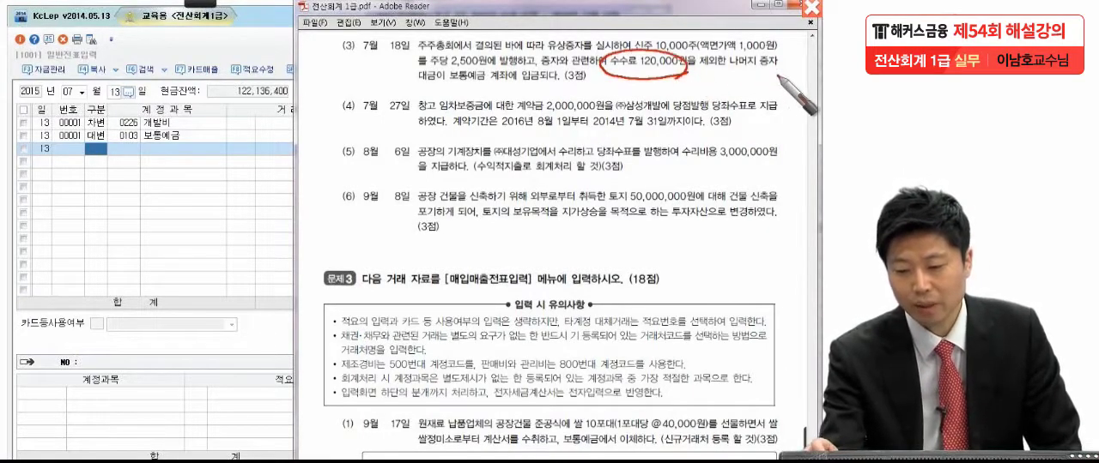
{"action": "left_click_drag", "start_coordinate": [449, 86], "coordinate": [517, 86]}
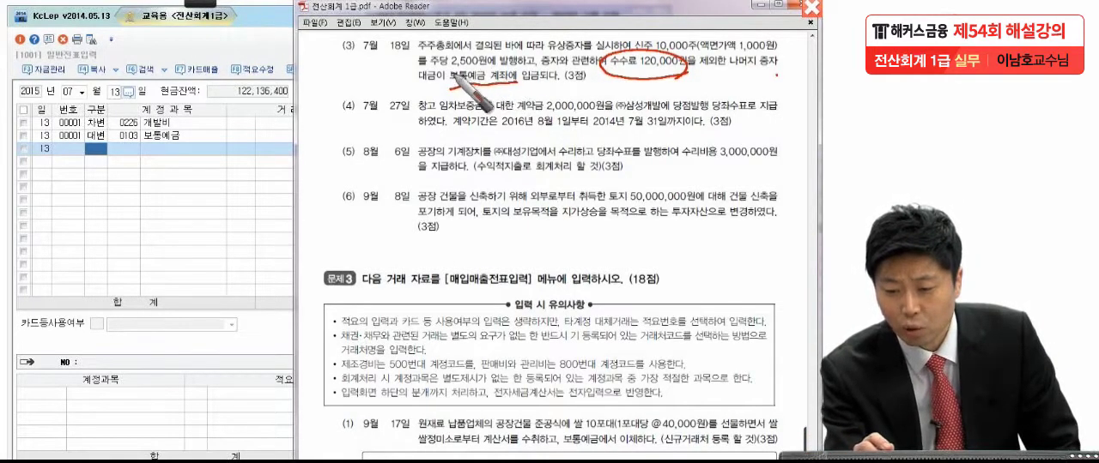
{"action": "left_click_drag", "start_coordinate": [687, 62], "coordinate": [783, 58]}
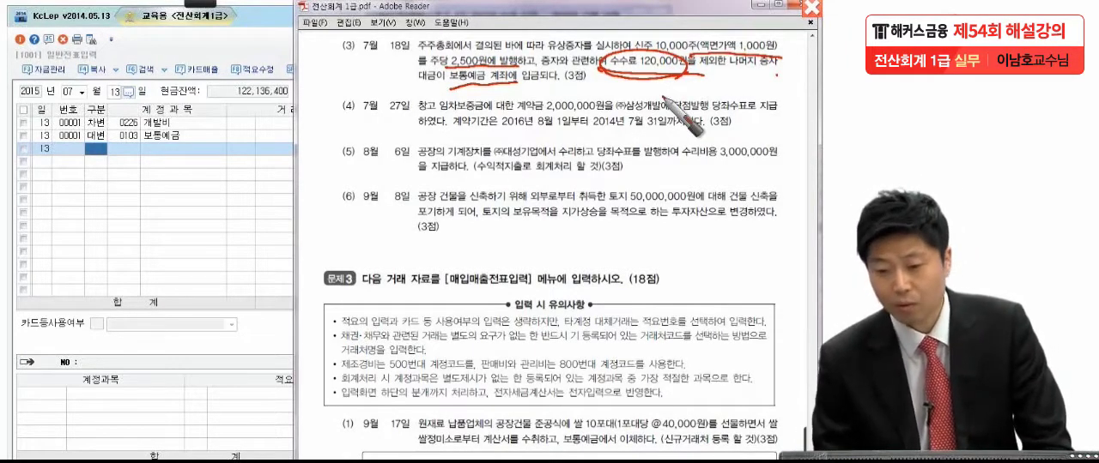
Step: Handwrite and underline 24,880,000 below item (3), branch it into two empty circles, and leave pen mode
{"action": "mouse_move", "coordinate": [534, 155]}
{"action": "left_mouse_down"}
{"action": "mouse_move", "coordinate": [553, 175]}
{"action": "mouse_move", "coordinate": [594, 164]}
{"action": "mouse_move", "coordinate": [584, 178]}
{"action": "mouse_move", "coordinate": [662, 167]}
{"action": "mouse_move", "coordinate": [683, 178]}
{"action": "mouse_move", "coordinate": [717, 159]}
{"action": "mouse_move", "coordinate": [755, 181]}
{"action": "left_mouse_up"}
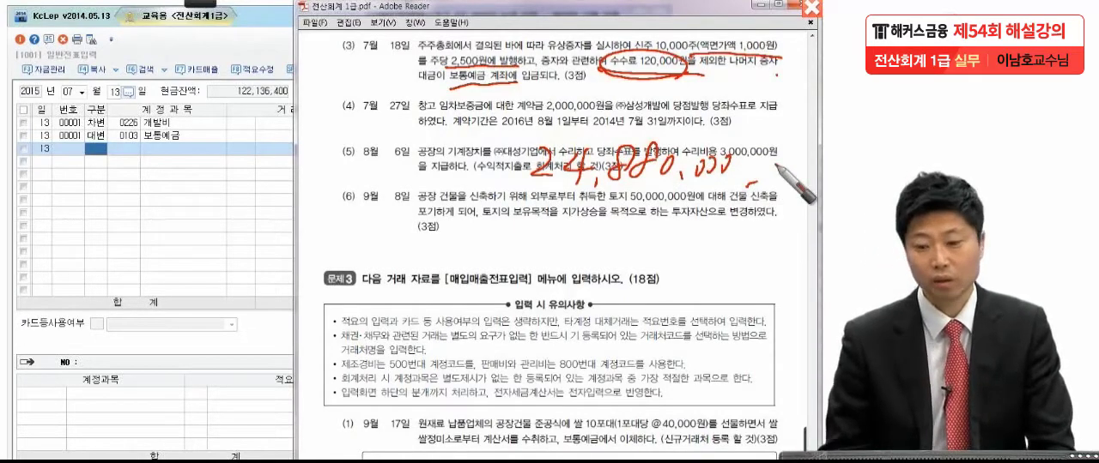
{"action": "left_click_drag", "start_coordinate": [520, 199], "coordinate": [734, 194]}
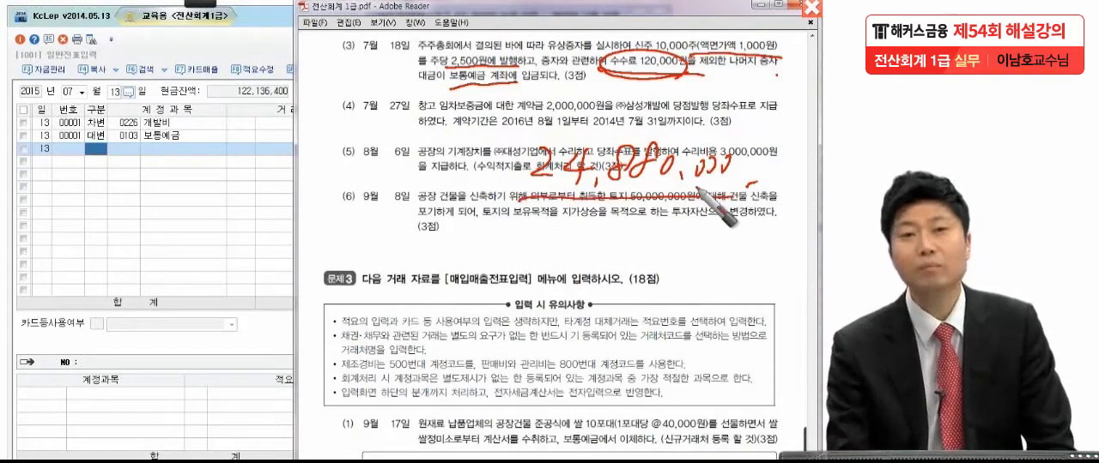
{"action": "mouse_move", "coordinate": [587, 247]}
{"action": "left_mouse_down"}
{"action": "mouse_move", "coordinate": [617, 215]}
{"action": "mouse_move", "coordinate": [659, 254]}
{"action": "mouse_move", "coordinate": [722, 284]}
{"action": "mouse_move", "coordinate": [669, 292]}
{"action": "left_mouse_up"}
{"action": "mouse_move", "coordinate": [599, 306]}
{"action": "left_mouse_down"}
{"action": "mouse_move", "coordinate": [584, 255]}
{"action": "mouse_move", "coordinate": [577, 332]}
{"action": "left_mouse_up"}
{"action": "left_click_drag", "start_coordinate": [635, 310], "coordinate": [628, 321]}
{"action": "left_click_drag", "start_coordinate": [758, 298], "coordinate": [752, 311]}
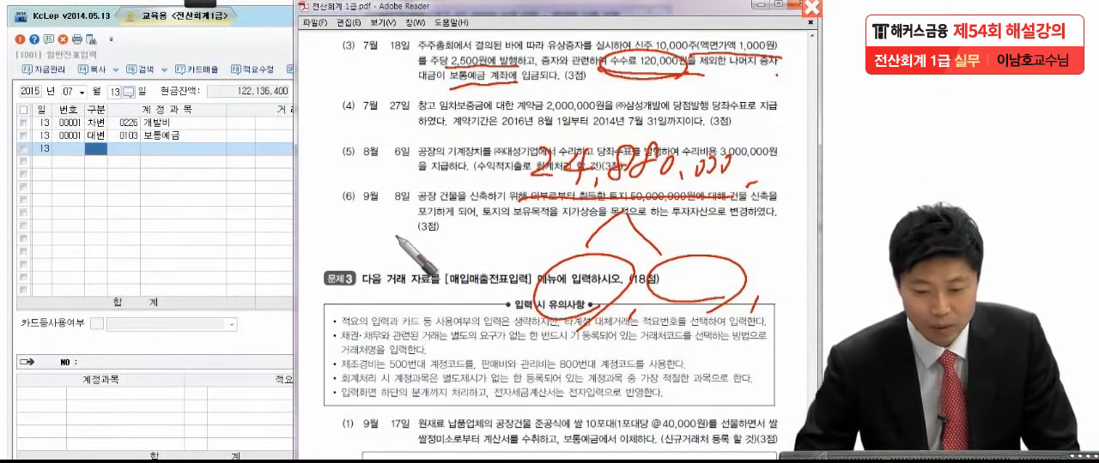
{"action": "key", "text": "Escape"}
Step: Set the voucher date to 7월 18일 and start a debit (차변) line with account 0103 보통예금
{"action": "left_click", "coordinate": [112, 93]}
{"action": "type", "text": "18"}
{"action": "key", "text": "Return"}
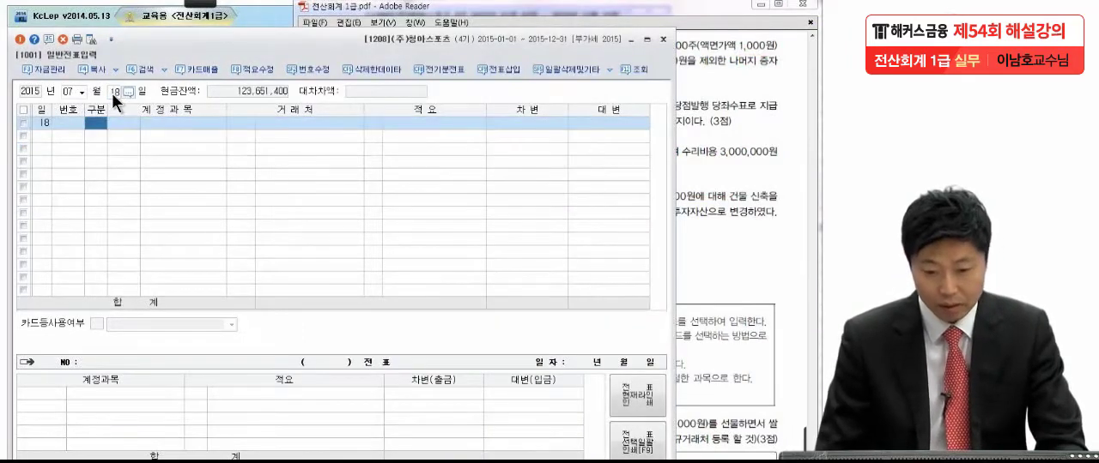
{"action": "type", "text": "3"}
{"action": "key", "text": "Return"}
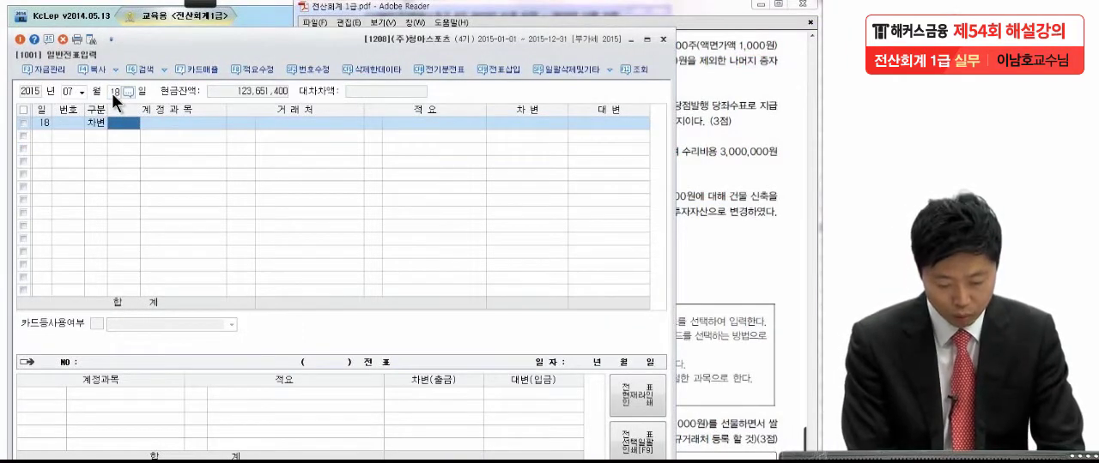
{"action": "type", "text": "보통"}
{"action": "key", "text": "Return"}
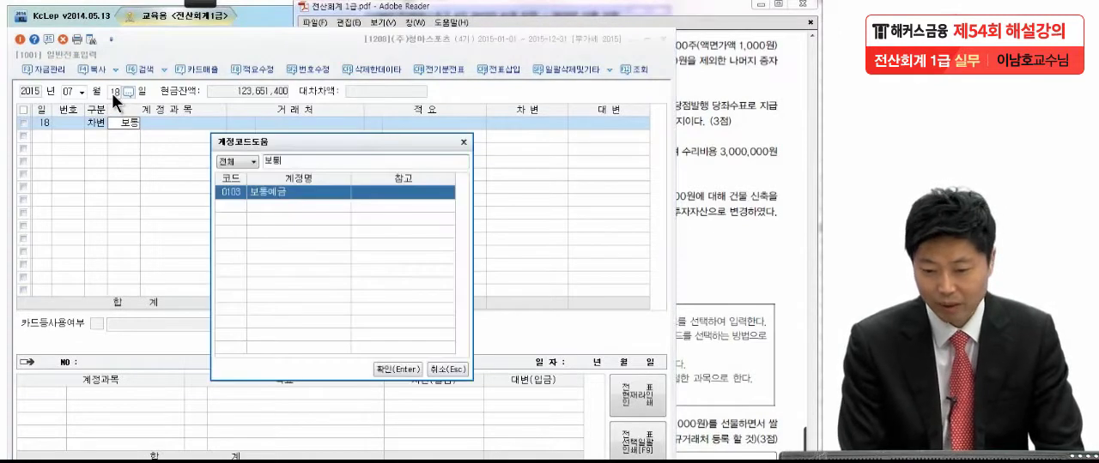
{"action": "key", "text": "Return"}
{"action": "key", "text": "Return"}
{"action": "key", "text": "Return"}
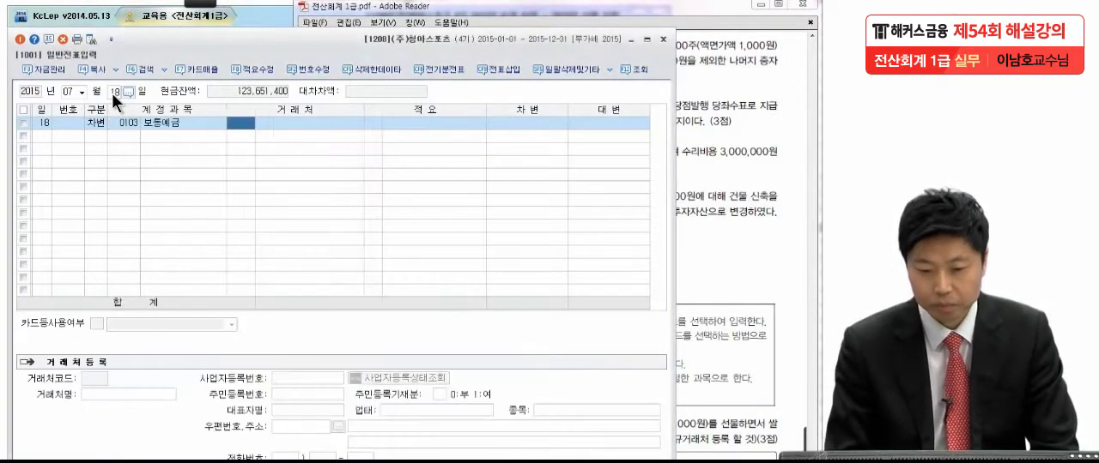
Step: Enter 24,880,000 as the debit amount of the 보통예금 line
{"action": "type", "text": "2"}
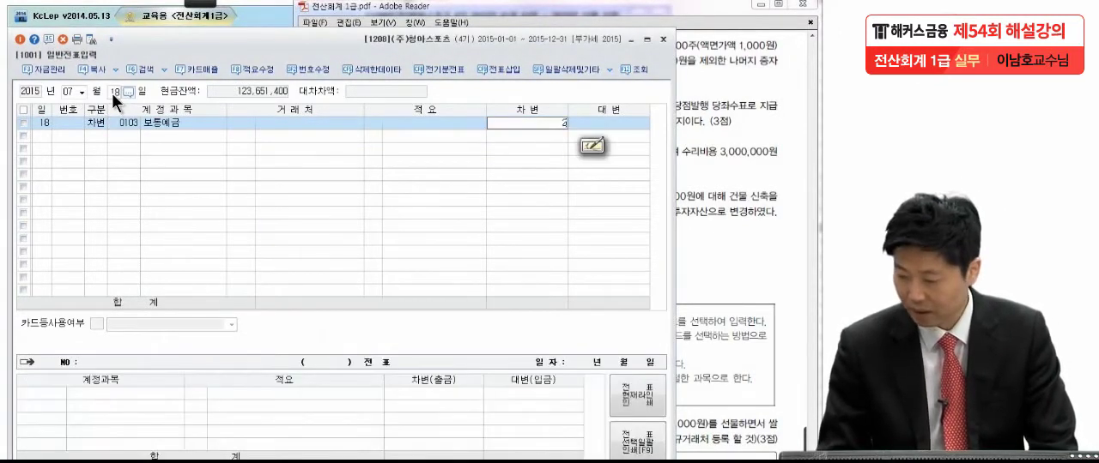
{"action": "type", "text": "4,880,000"}
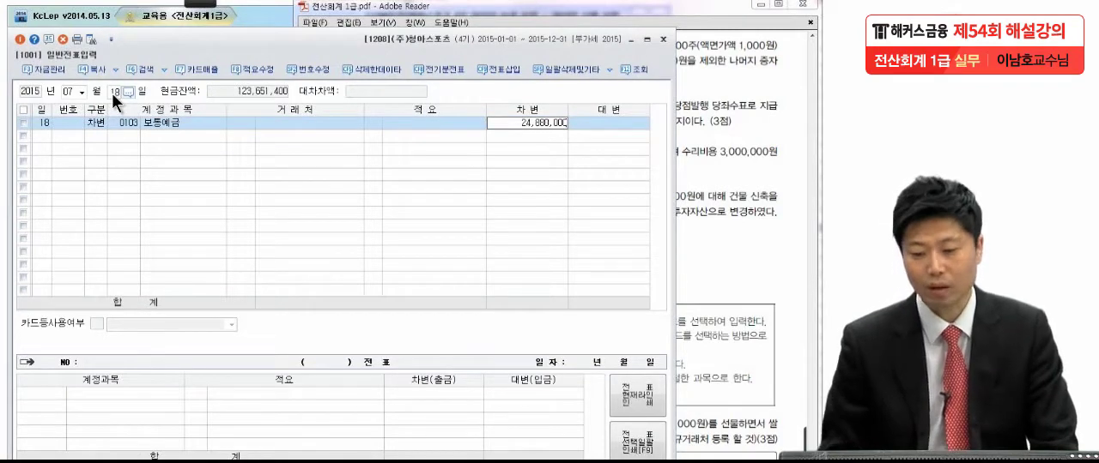
{"action": "key", "text": "Return"}
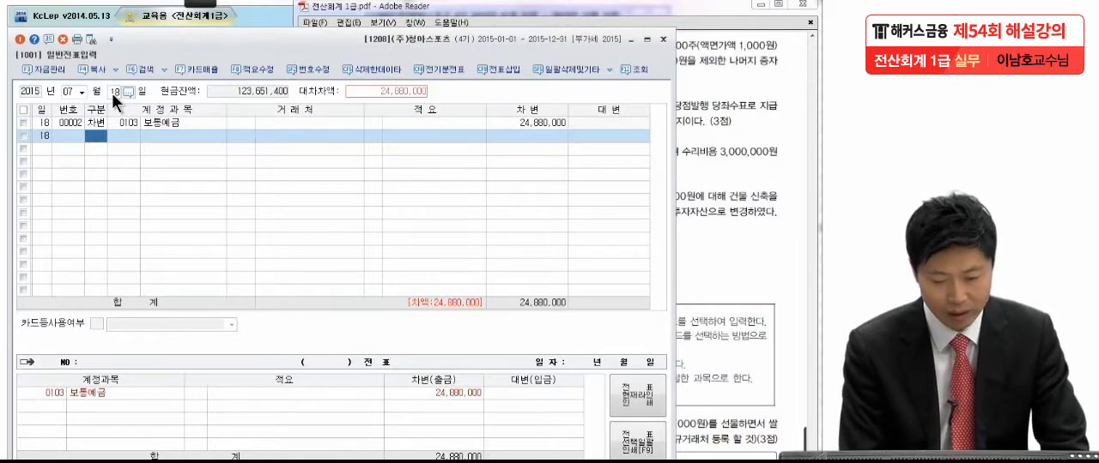
Step: Add a credit (대변) line to account 0331 자본금 in the 7월 18일 voucher
{"action": "type", "text": "4"}
{"action": "key", "text": "Return"}
{"action": "type", "text": "0331"}
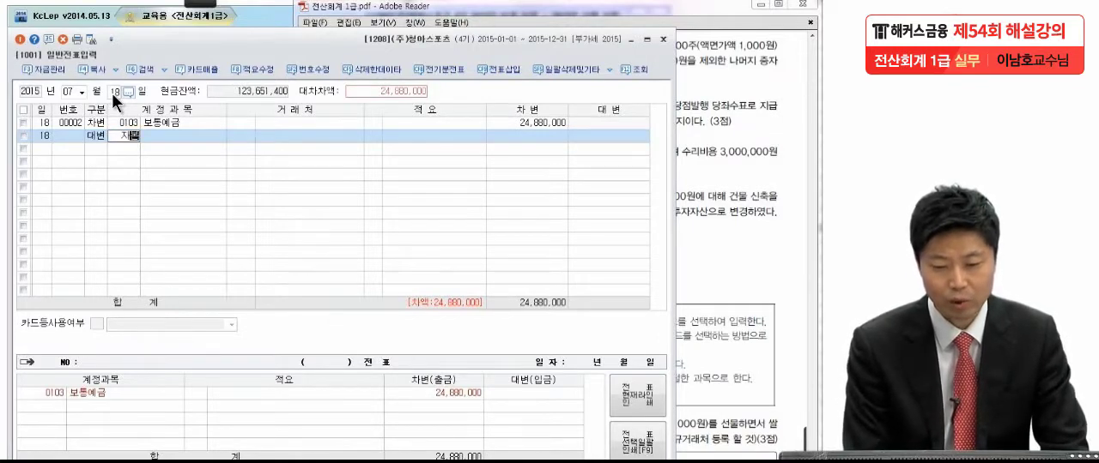
{"action": "key", "text": "Return"}
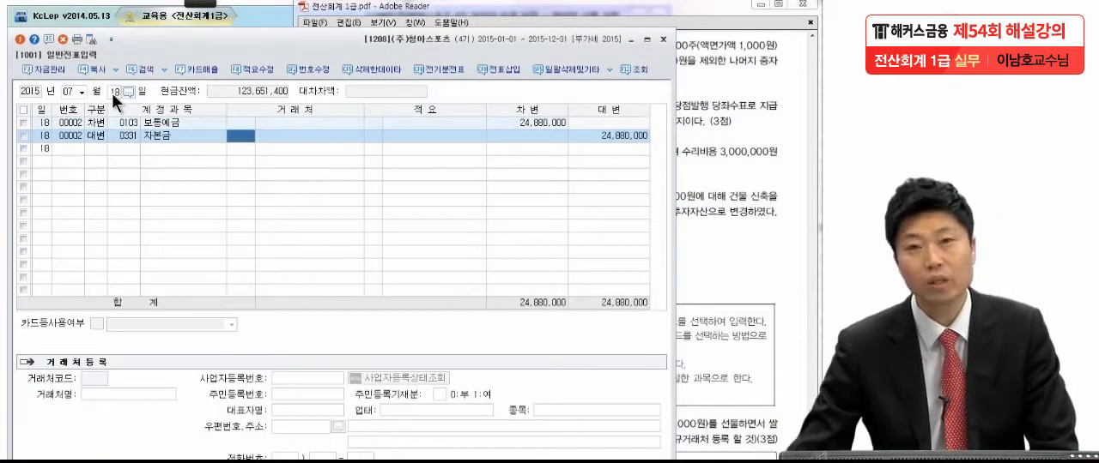
Step: Check the par value in exam item (3) and set the 자본금 credit amount to 10,000,000
{"action": "left_click", "coordinate": [773, 68]}
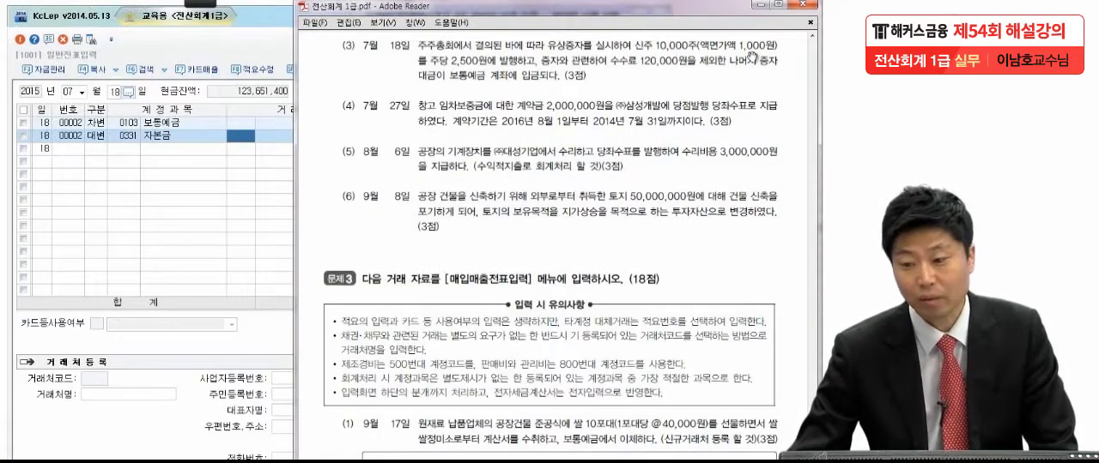
{"action": "left_click", "coordinate": [240, 178]}
{"action": "left_click", "coordinate": [588, 136]}
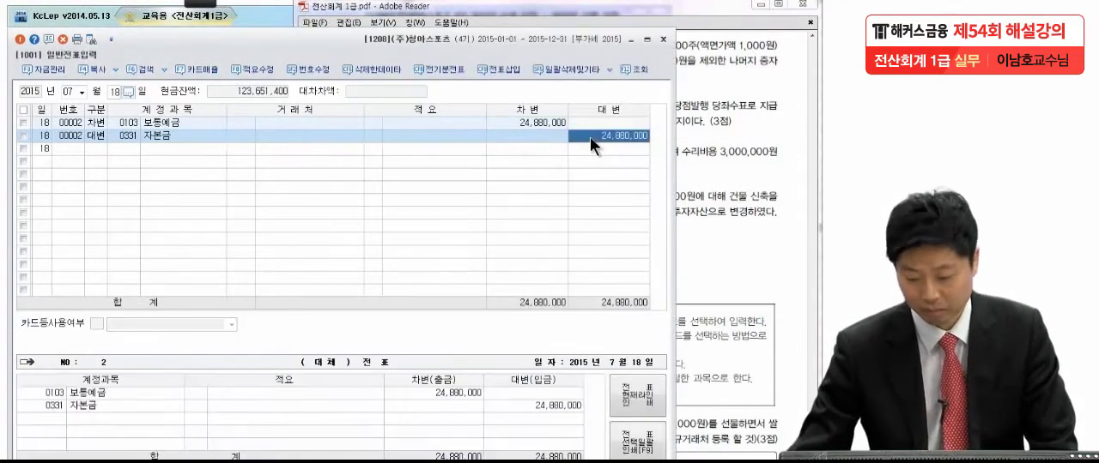
{"action": "type", "text": "10,000,000"}
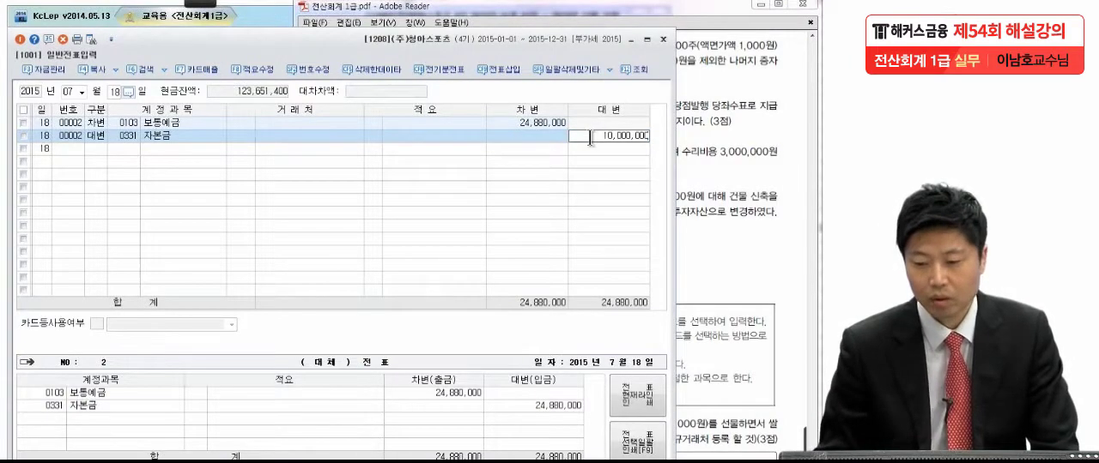
{"action": "key", "text": "Return"}
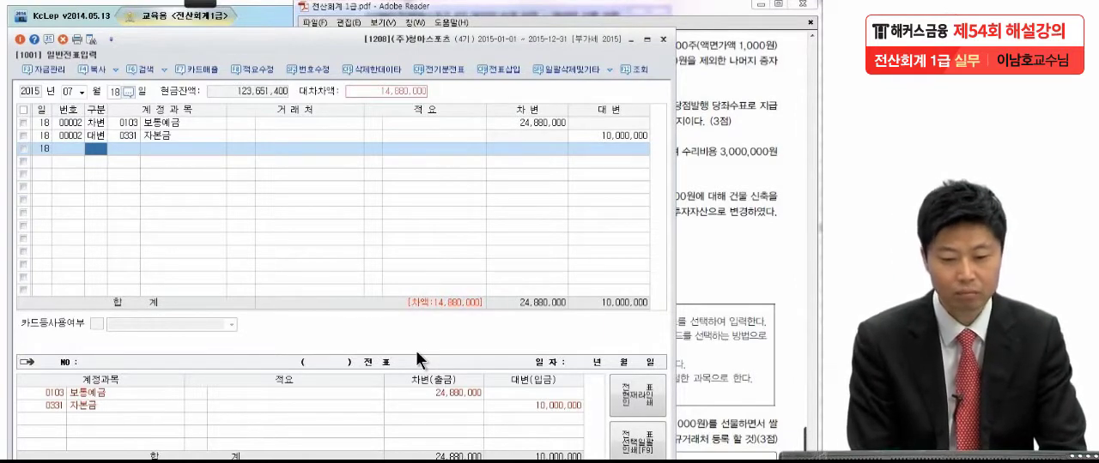
Step: Add a credit (대변) line to account 0341 주식발행초과금 for the remaining 14,880,000
{"action": "type", "text": "4주식"}
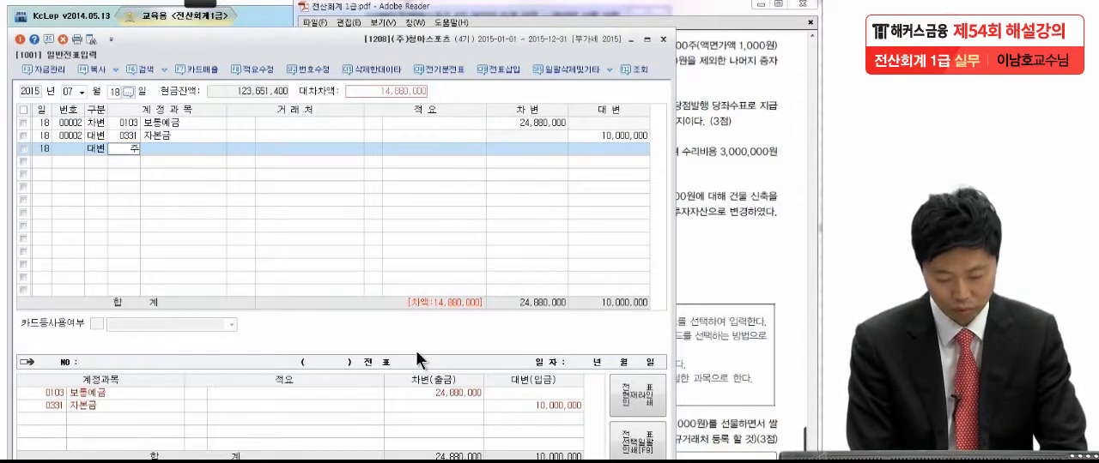
{"action": "key", "text": "BackSpace"}
{"action": "key", "text": "BackSpace"}
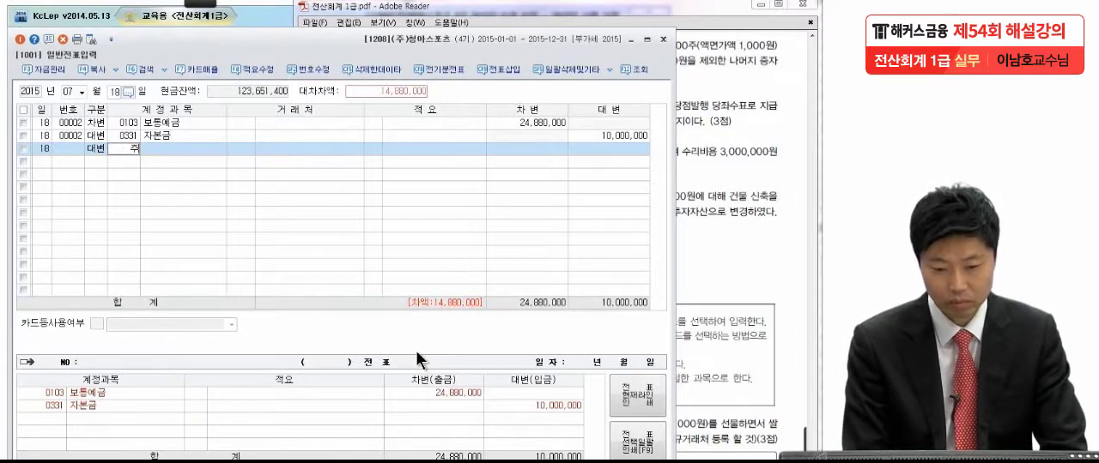
{"action": "type", "text": "식발"}
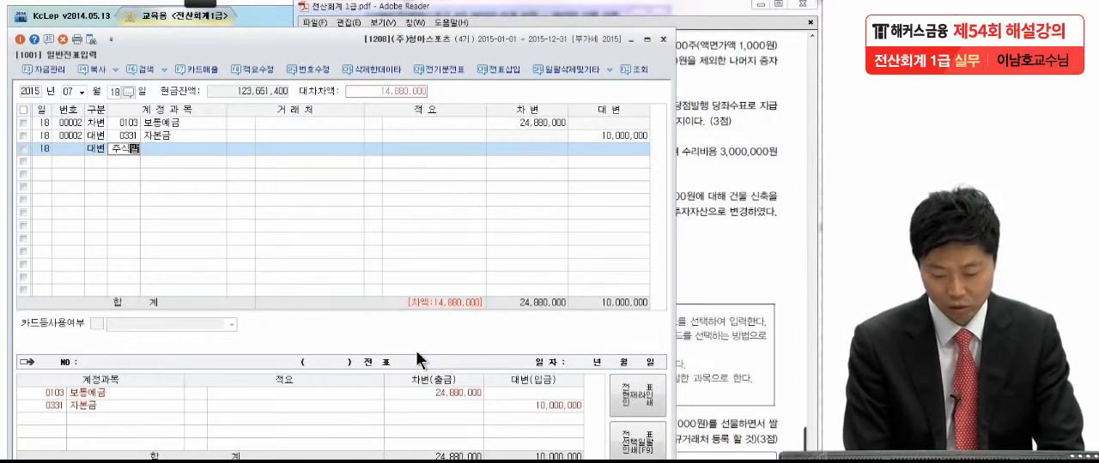
{"action": "key", "text": "Return"}
{"action": "key", "text": "Return"}
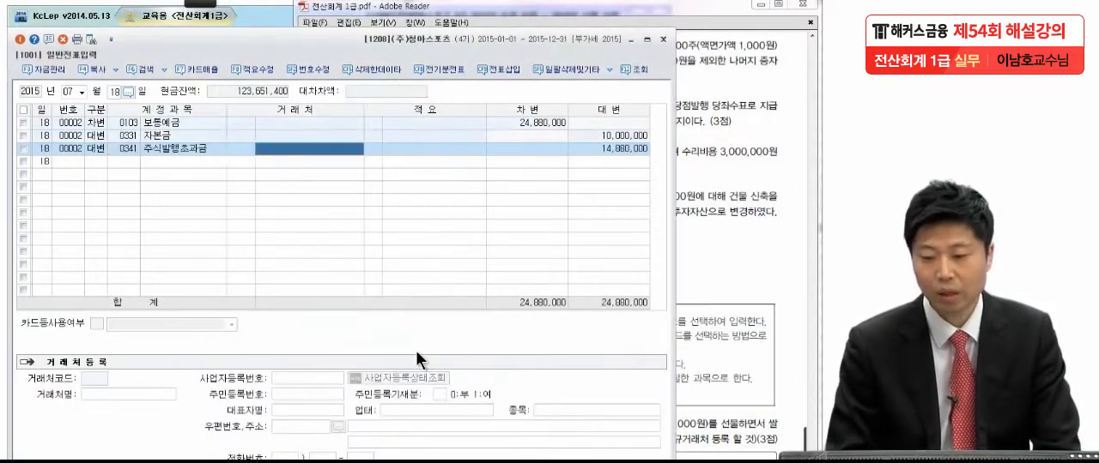
{"action": "key", "text": "Return"}
{"action": "key", "text": "Return"}
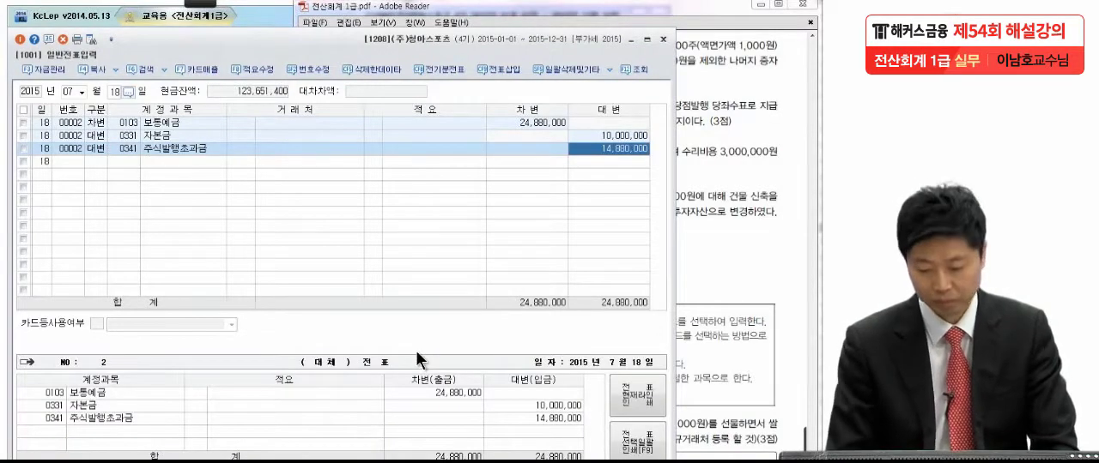
{"action": "key", "text": "Return"}
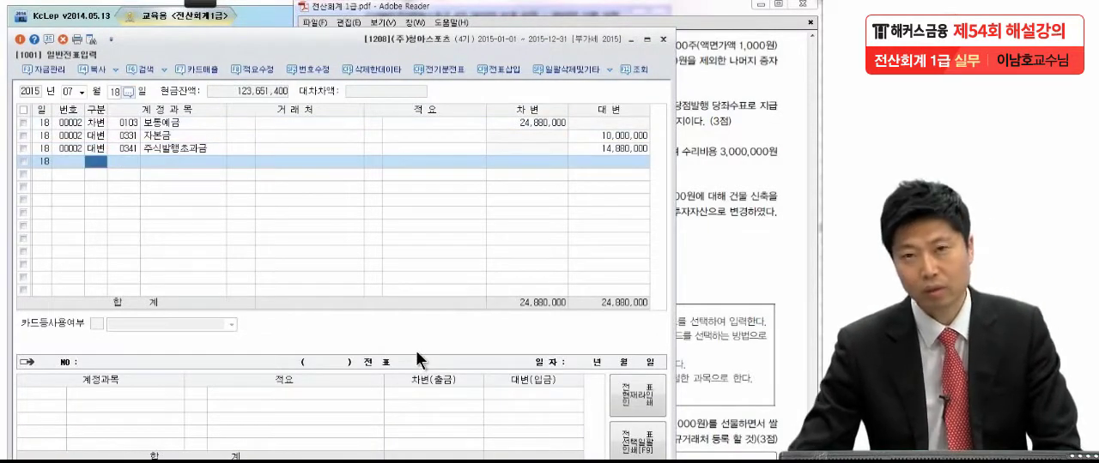
Step: In exam item (4), strike through 2014년 in the contract period with the pen, then leave pen mode and clear the mark
{"action": "left_click", "coordinate": [740, 202]}
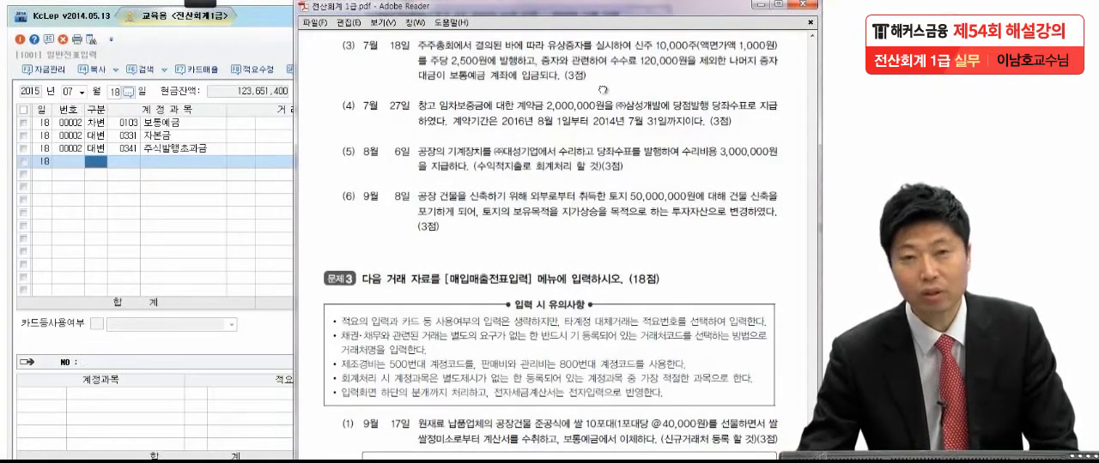
{"action": "scroll", "coordinate": [599, 114], "scroll_direction": "down", "scroll_amount": 2}
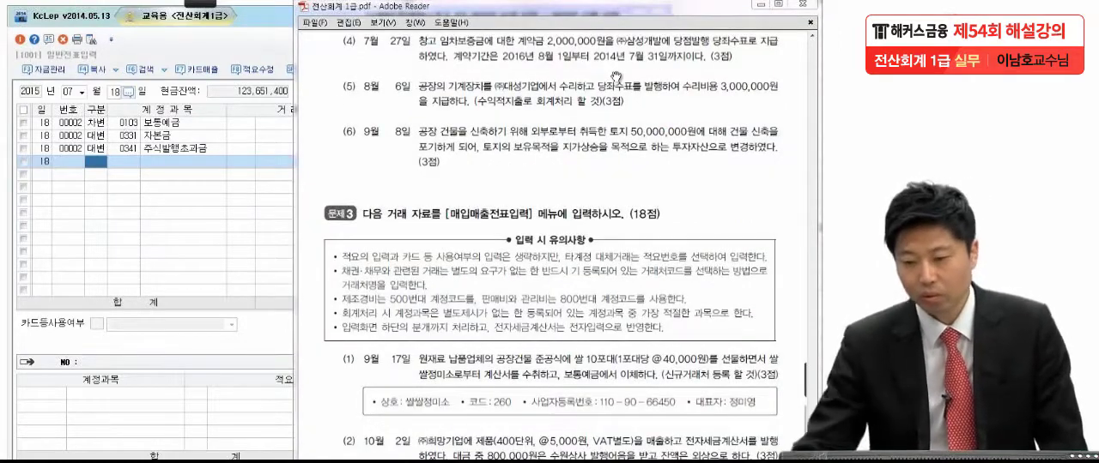
{"action": "mouse_move", "coordinate": [211, 6]}
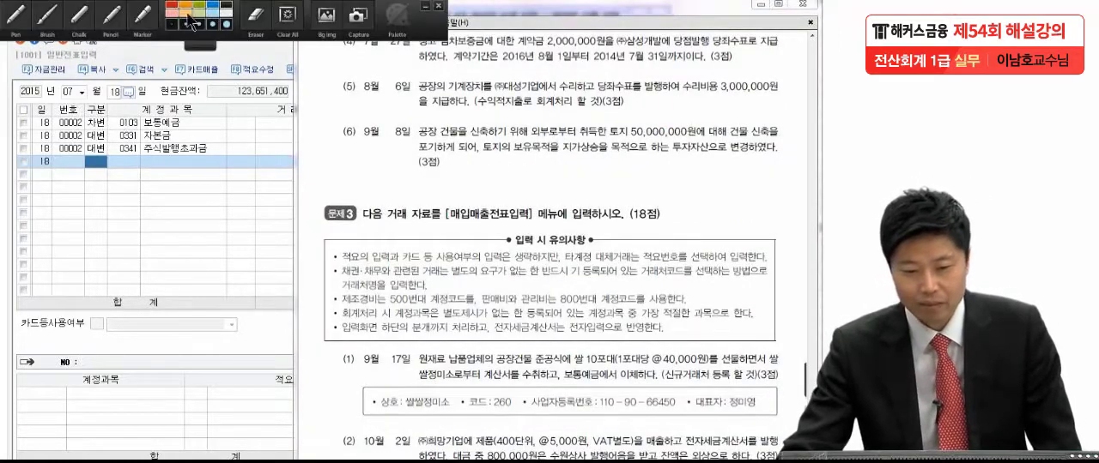
{"action": "left_click", "coordinate": [17, 21]}
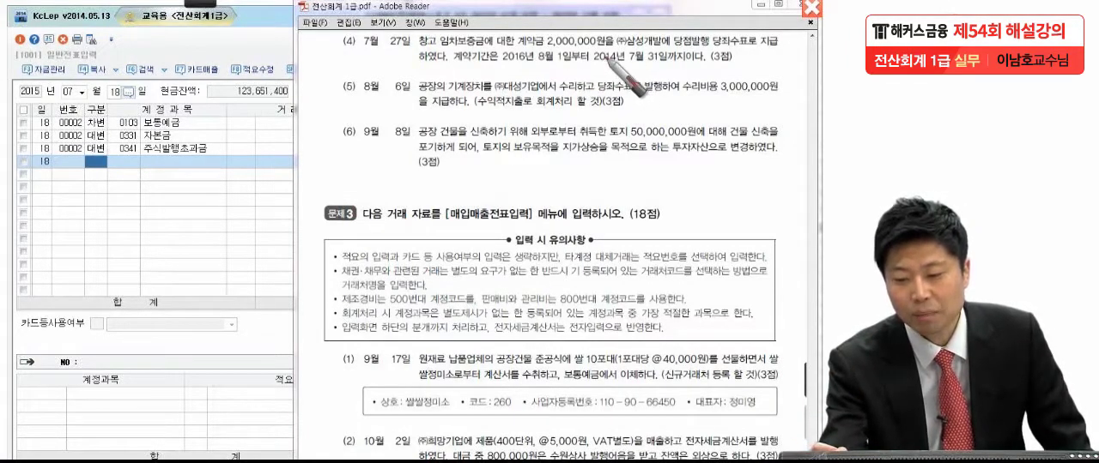
{"action": "left_click_drag", "start_coordinate": [594, 58], "coordinate": [641, 58]}
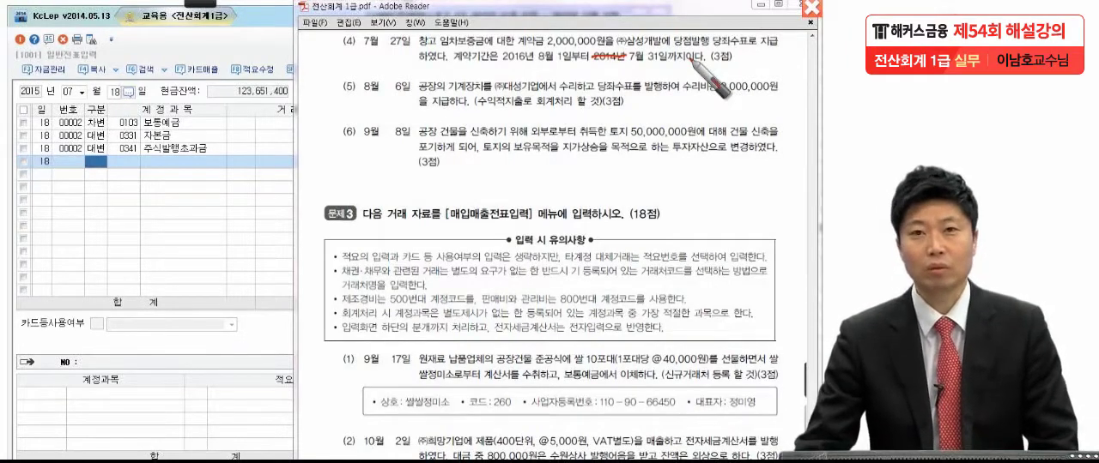
{"action": "key", "text": "Escape"}
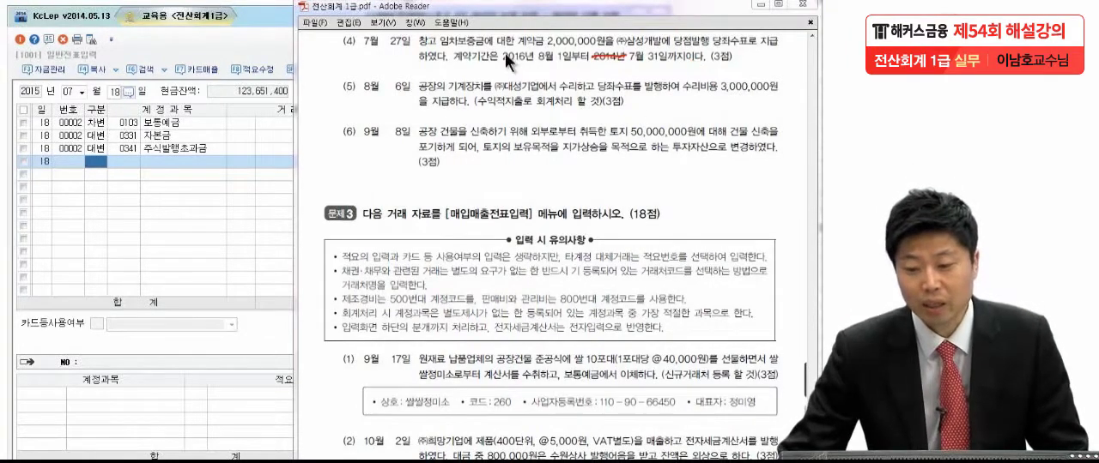
{"action": "left_click", "coordinate": [525, 52]}
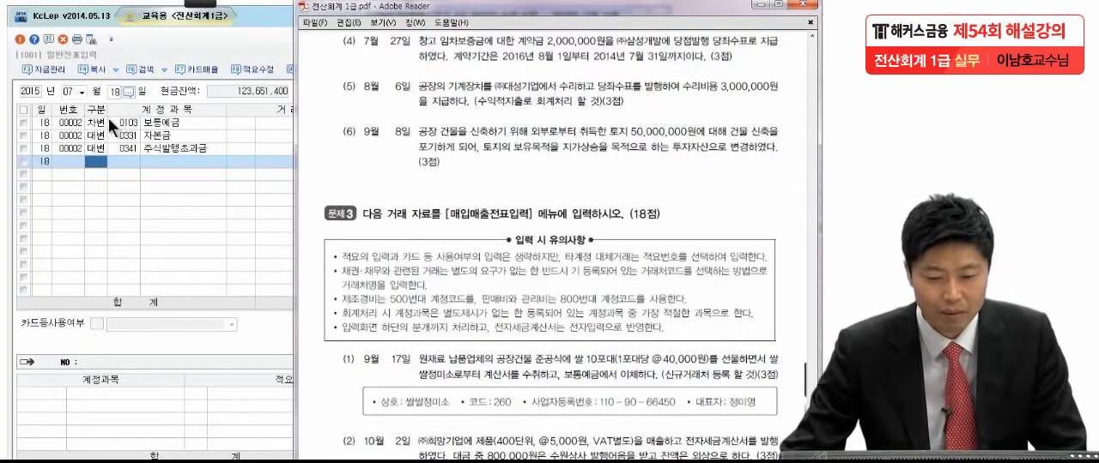
Step: Set the voucher date to 7월 27일 and start a debit (차변) line with account 0131 선급금
{"action": "left_click", "coordinate": [113, 93]}
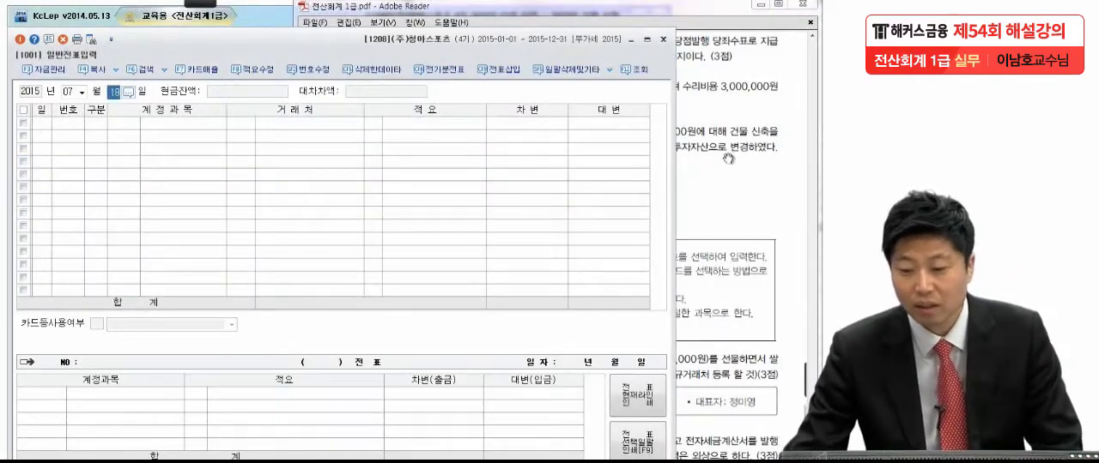
{"action": "key", "text": "alt+Tab"}
{"action": "left_click", "coordinate": [105, 96]}
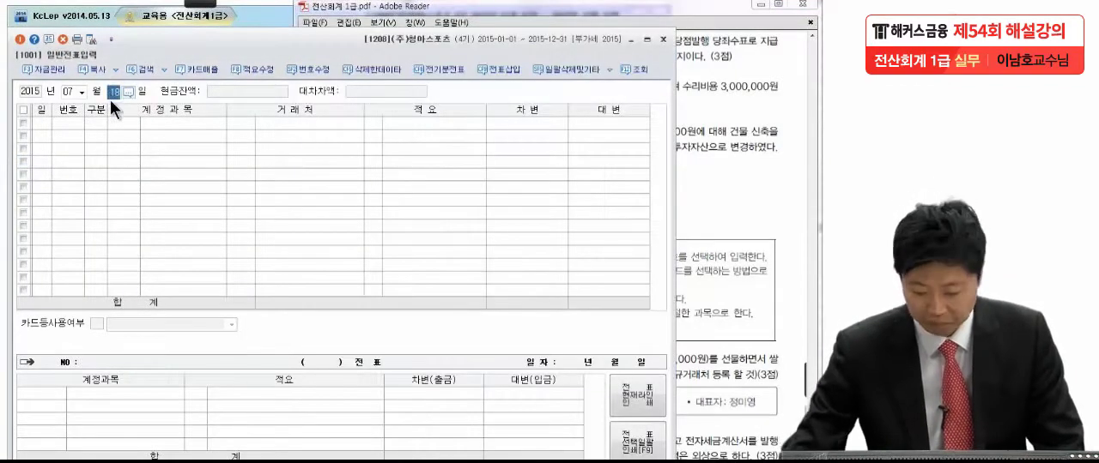
{"action": "type", "text": "27"}
{"action": "key", "text": "Return"}
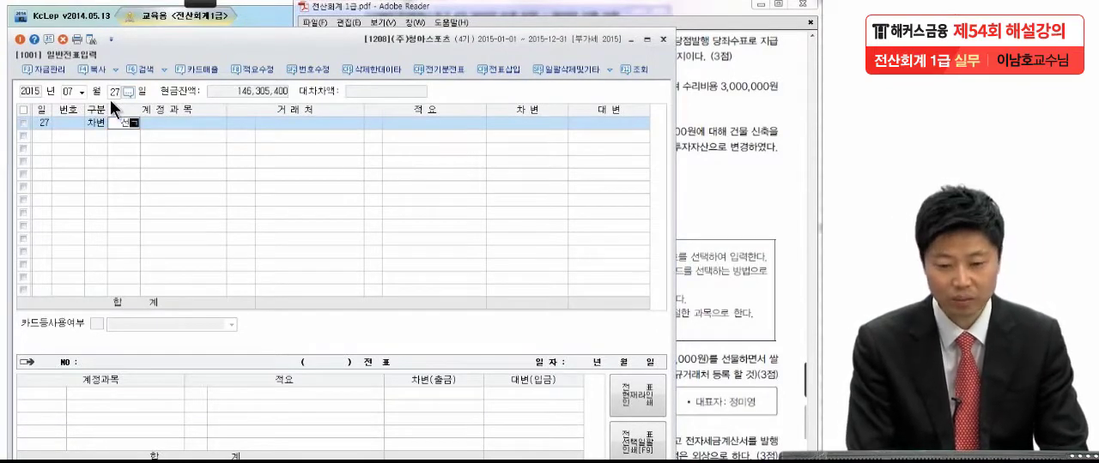
{"action": "key", "text": "Return"}
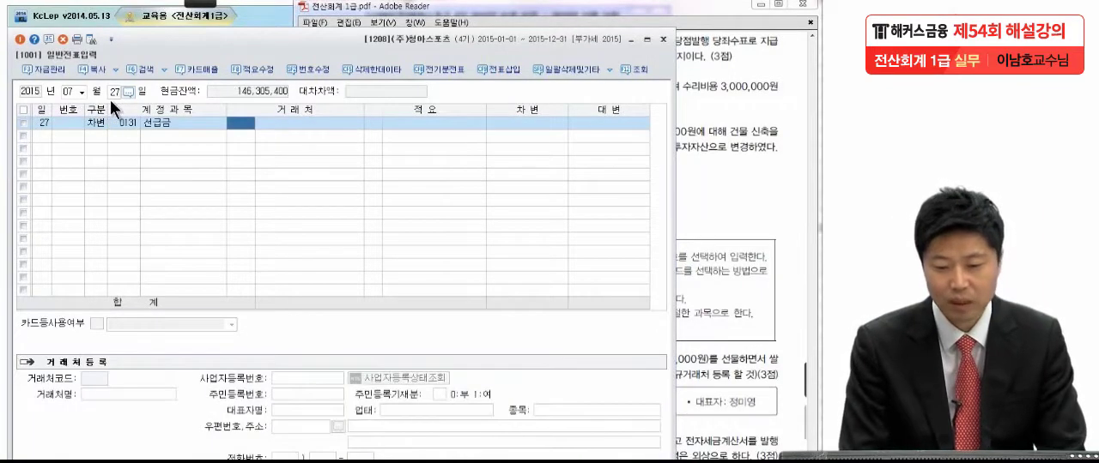
Step: Look up 삼성 in the customer help and assign 00661 (주)삼성개발 to the 선급금 line
{"action": "type", "text": "삼성"}
{"action": "key", "text": "Return"}
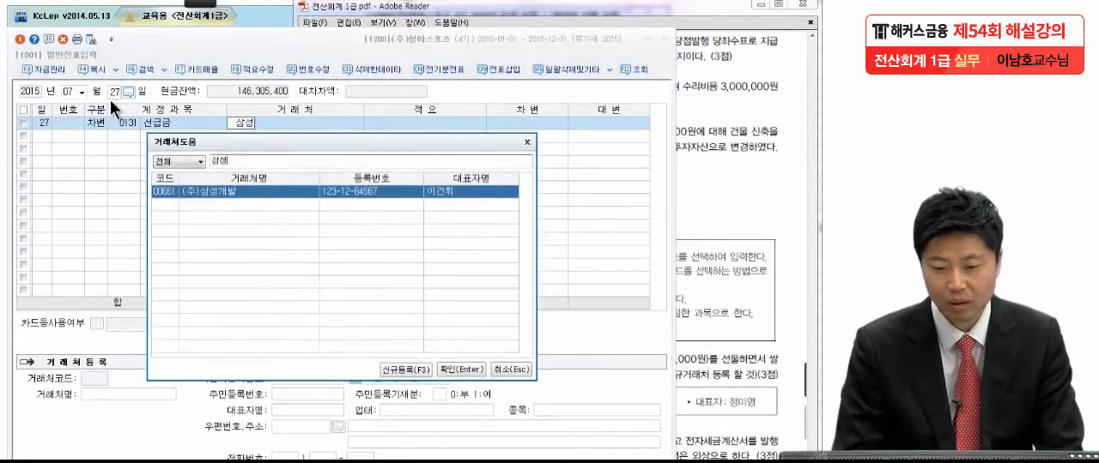
{"action": "key", "text": "Return"}
{"action": "key", "text": "Return"}
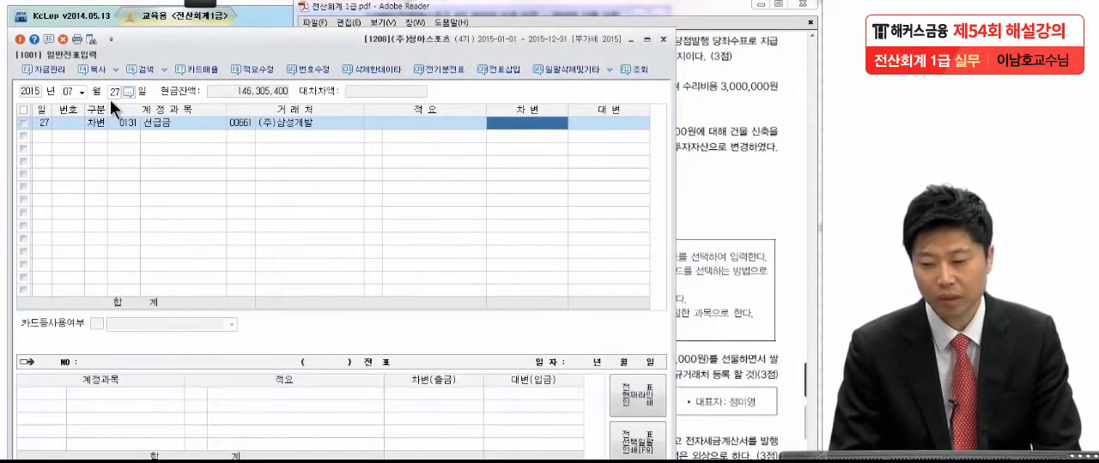
Step: Enter 2,000,000 as the debit amount of the 선급금 line
{"action": "left_click", "coordinate": [694, 120]}
{"action": "left_click", "coordinate": [275, 180]}
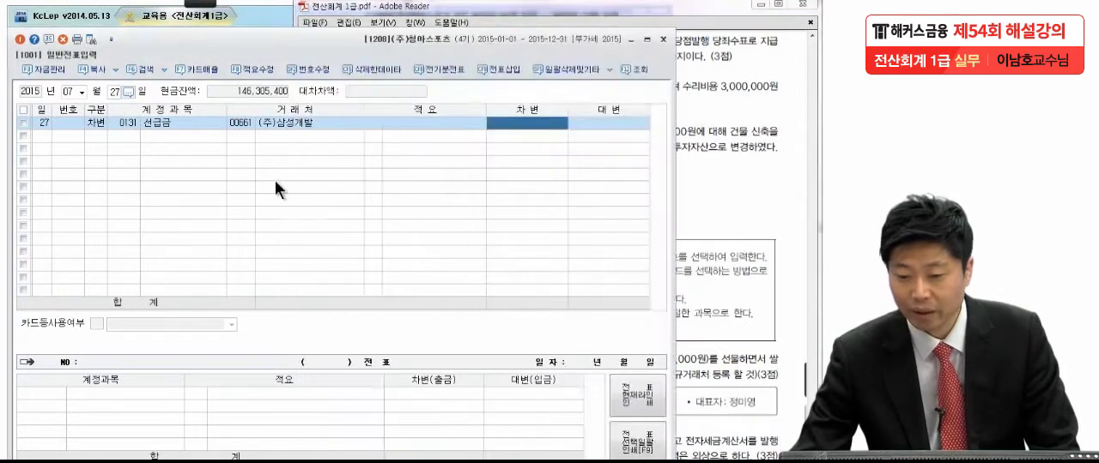
{"action": "left_click", "coordinate": [539, 121]}
{"action": "type", "text": "2,00"}
{"action": "type", "text": "0,000"}
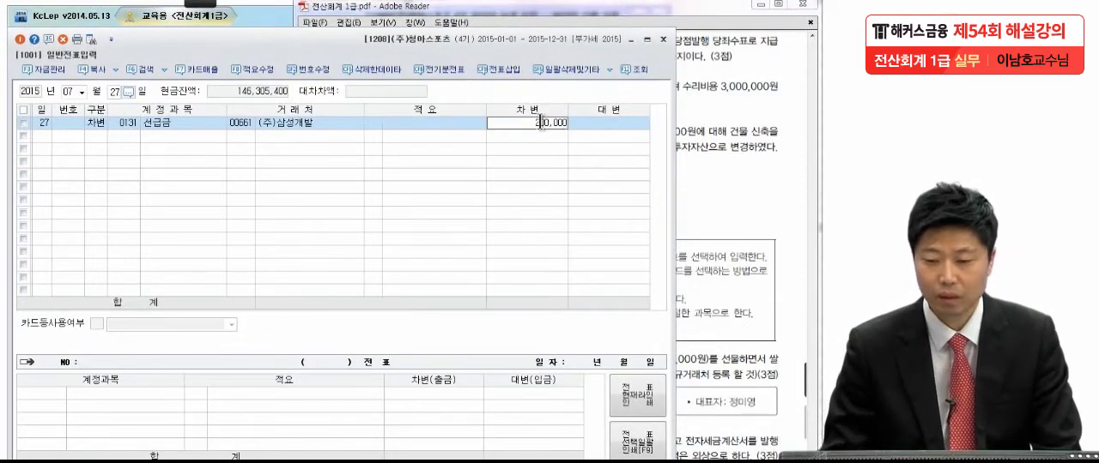
{"action": "key", "text": "Return"}
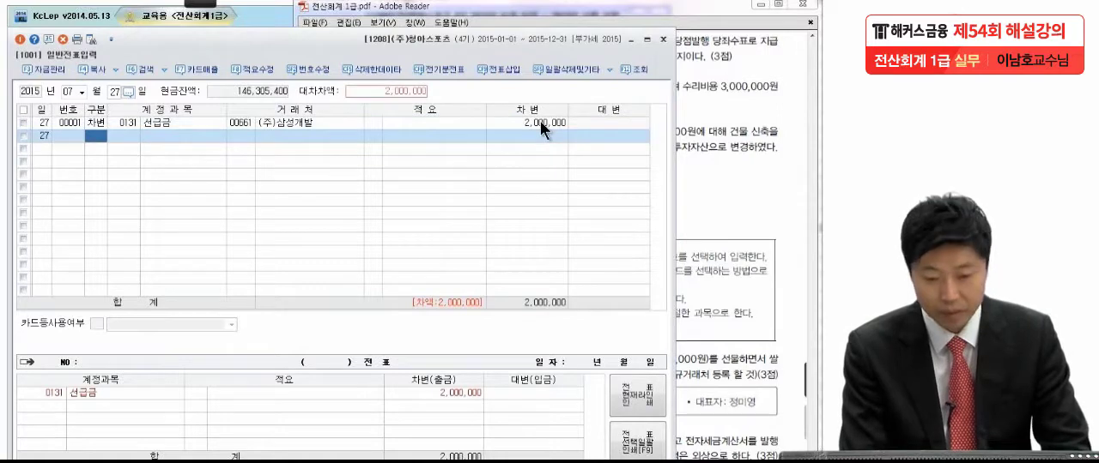
Step: Add a credit (대변) line with account 0102 당좌예금 for 2,000,000 and complete the 7월 27일 voucher
{"action": "key", "text": "4"}
{"action": "key", "text": "Return"}
{"action": "type", "text": "당좌"}
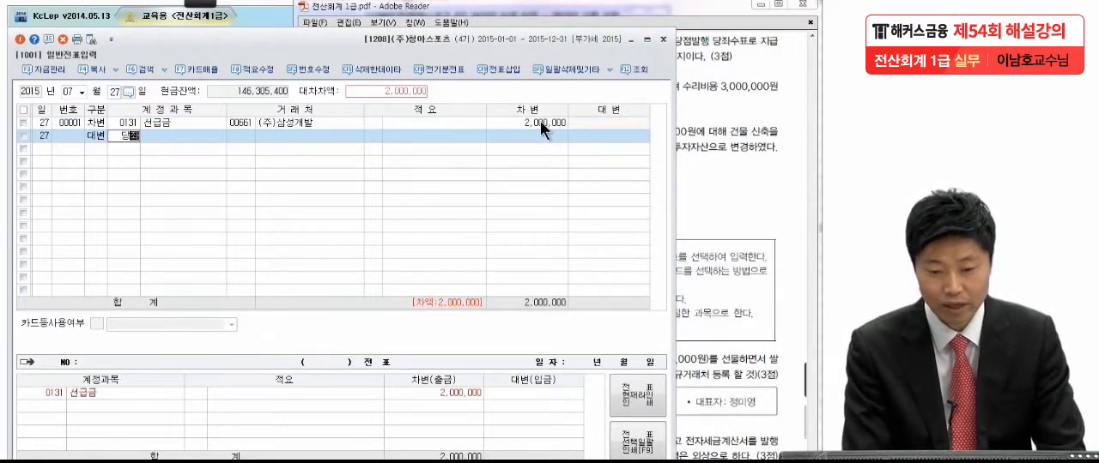
{"action": "key", "text": "Return"}
{"action": "key", "text": "Return"}
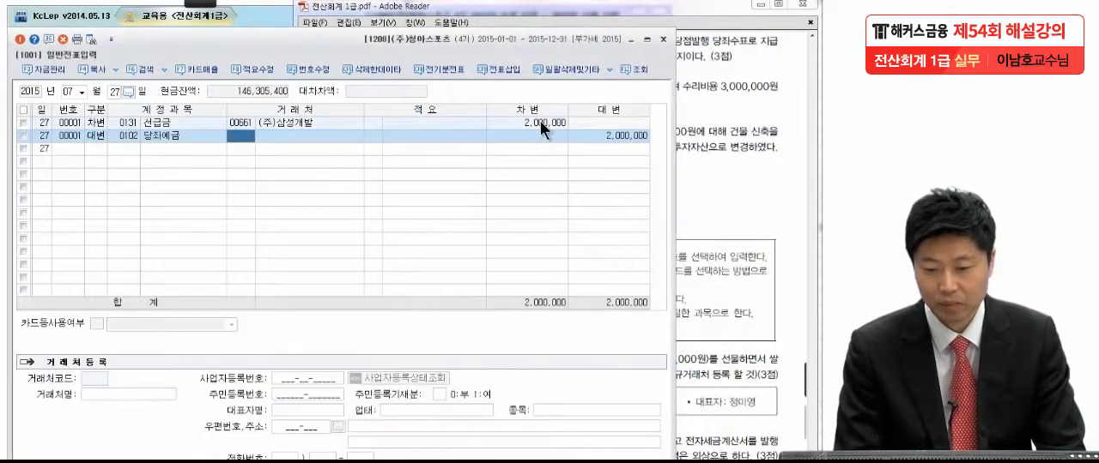
{"action": "key", "text": "Return"}
{"action": "key", "text": "Return"}
{"action": "key", "text": "Return"}
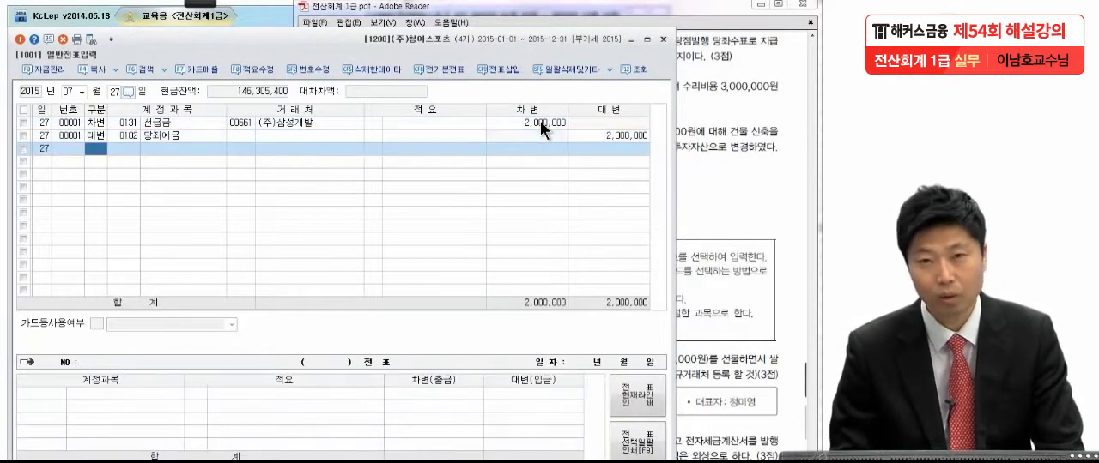
Step: In the exam PDF, underline 공장 and 수익적지출 in item (5) with the pen, then leave pen mode and clear the marks
{"action": "left_click", "coordinate": [716, 215]}
{"action": "scroll", "coordinate": [716, 163], "scroll_direction": "down", "scroll_amount": 2}
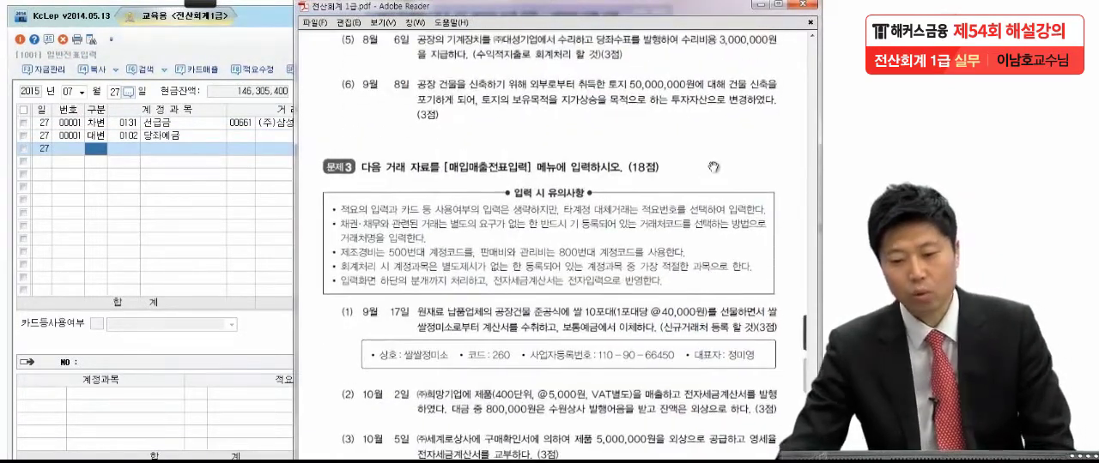
{"action": "mouse_move", "coordinate": [213, 12]}
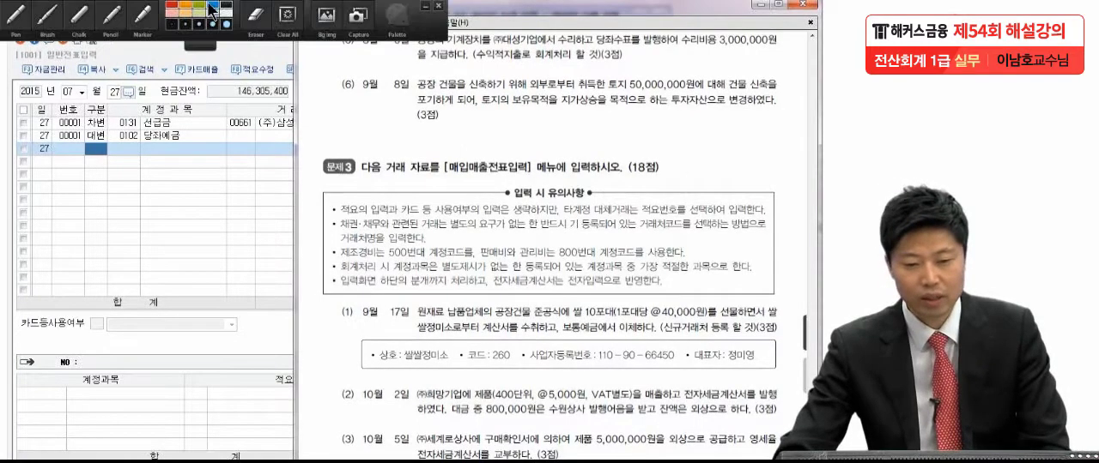
{"action": "left_click", "coordinate": [30, 12]}
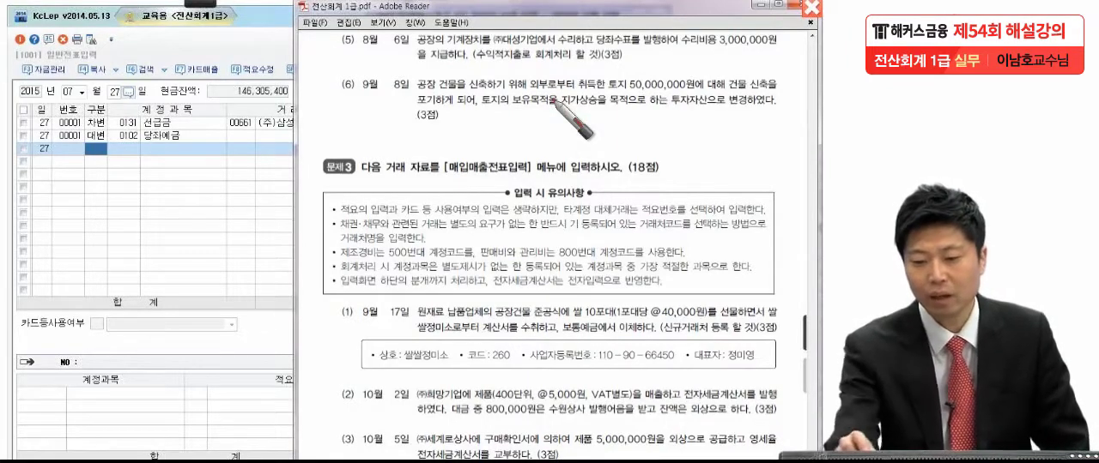
{"action": "left_click_drag", "start_coordinate": [468, 62], "coordinate": [526, 61]}
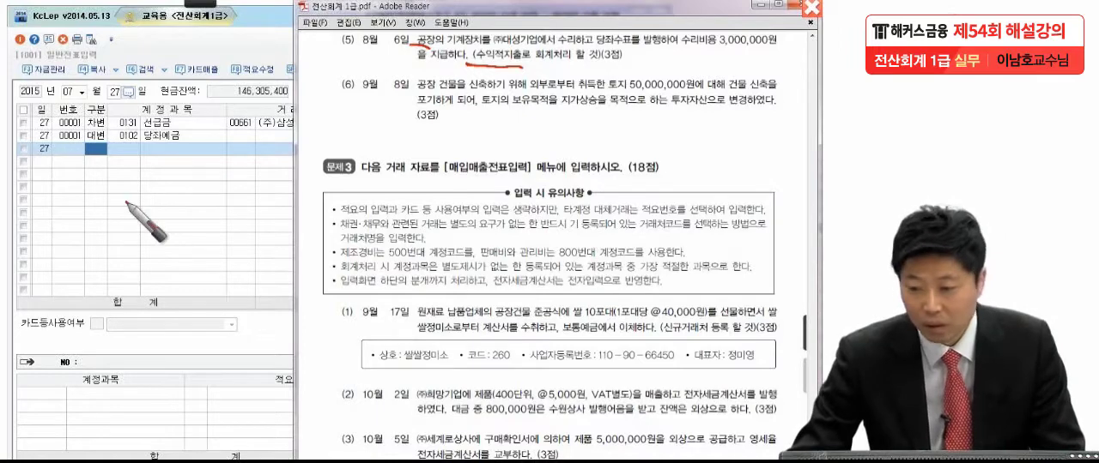
{"action": "key", "text": "Escape"}
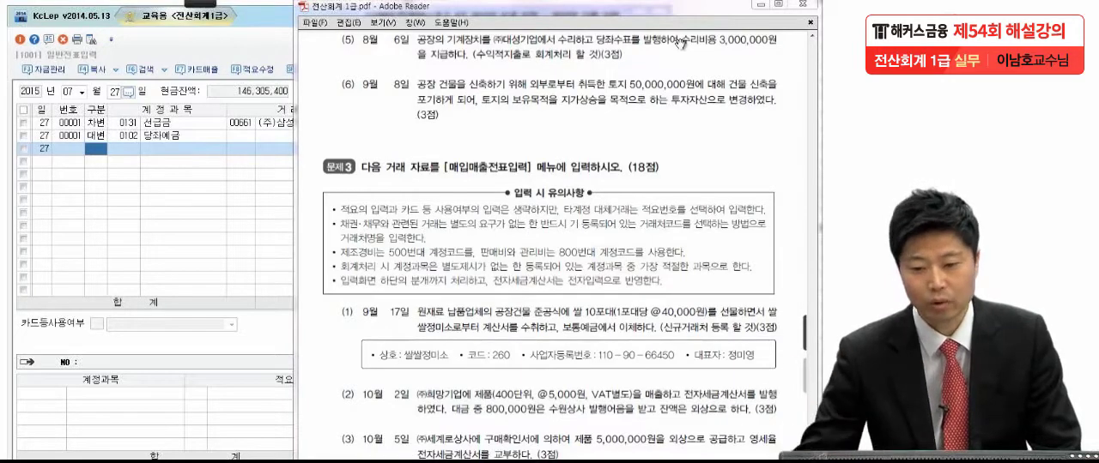
Step: Set the voucher date to 8월 6일 and start a debit (차변) line with account 0520 수선비 (제조원가)
{"action": "left_click", "coordinate": [81, 91]}
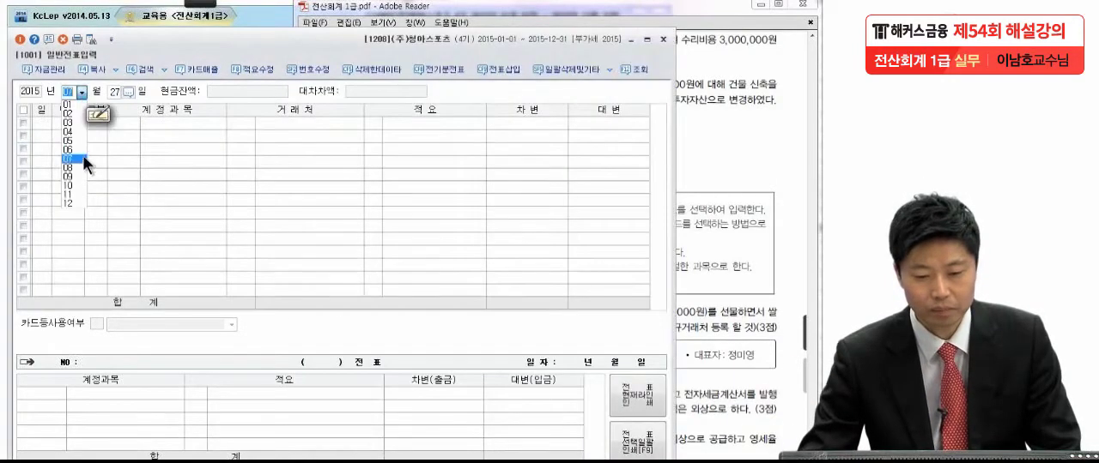
{"action": "left_click", "coordinate": [81, 169]}
{"action": "type", "text": "6"}
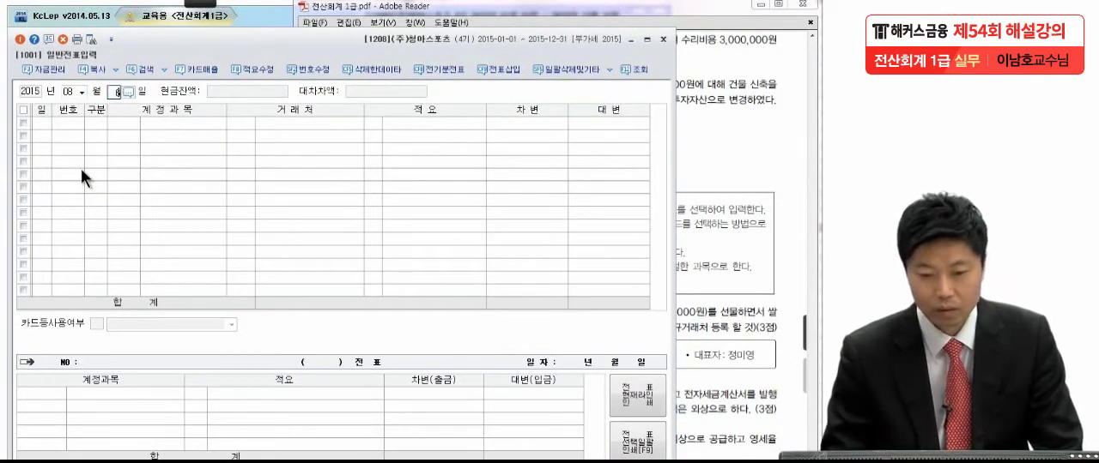
{"action": "key", "text": "Return"}
{"action": "type", "text": "3"}
{"action": "key", "text": "Return"}
{"action": "type", "text": "서ㄴ"}
{"action": "key", "text": "Return"}
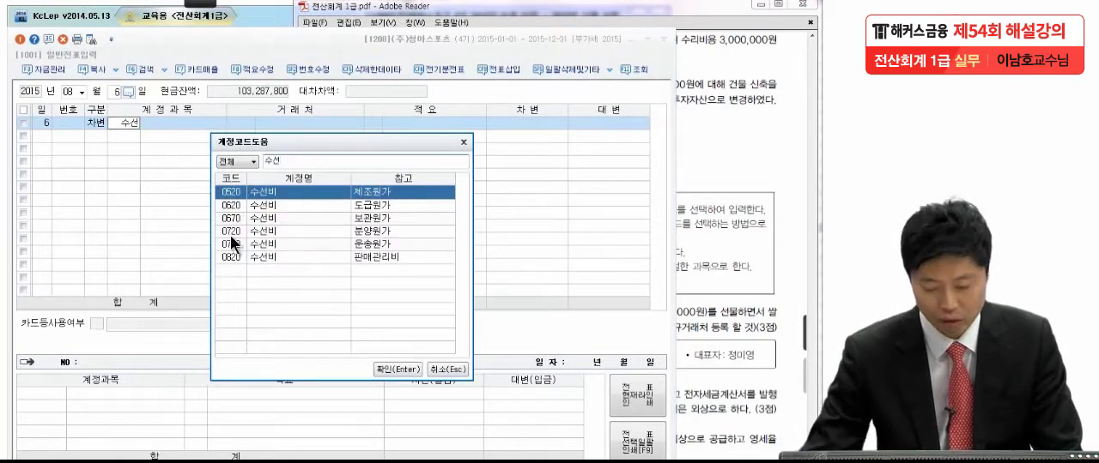
{"action": "key", "text": "Return"}
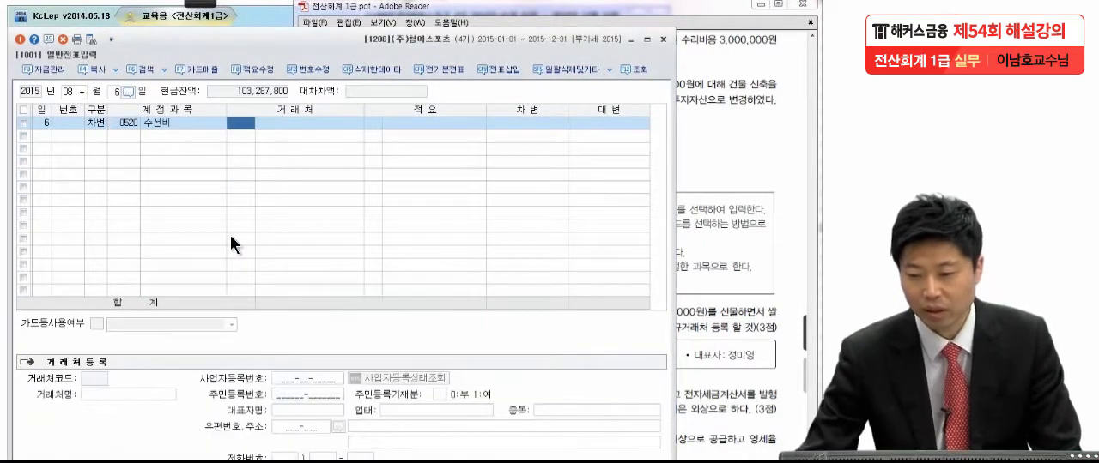
Step: Check the repair cost in exam item (5) and enter 3,000,000 as the debit amount of the 수선비 line
{"action": "left_click", "coordinate": [727, 130]}
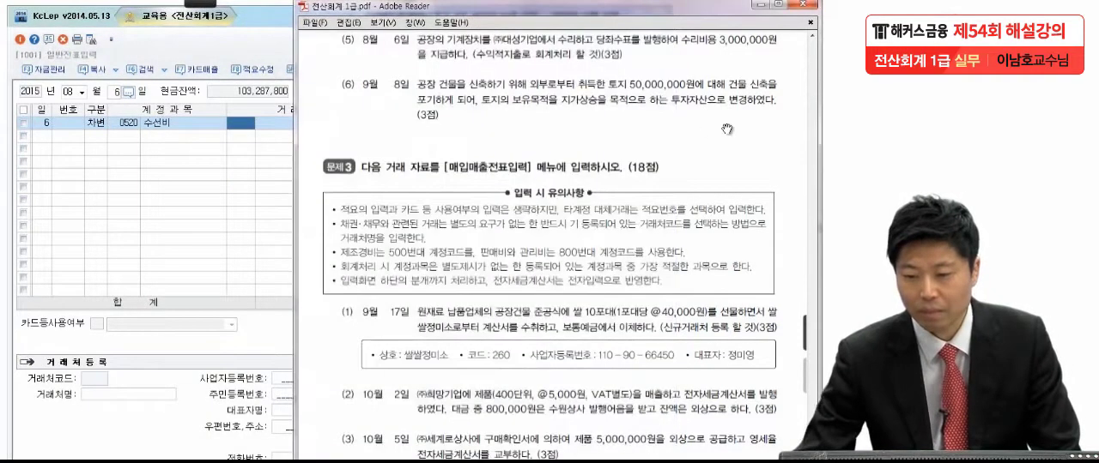
{"action": "left_click", "coordinate": [224, 242]}
{"action": "left_click", "coordinate": [553, 123]}
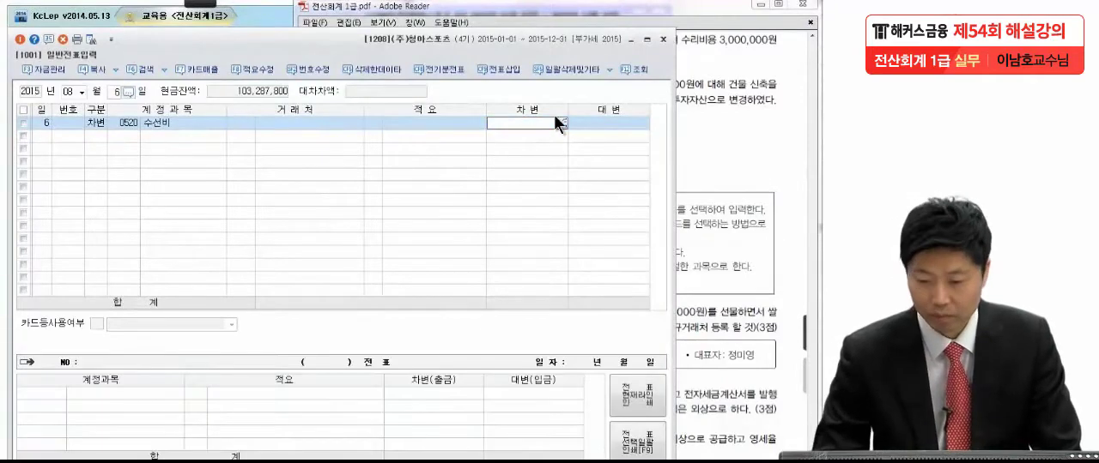
{"action": "type", "text": "3,000,000"}
{"action": "key", "text": "Return"}
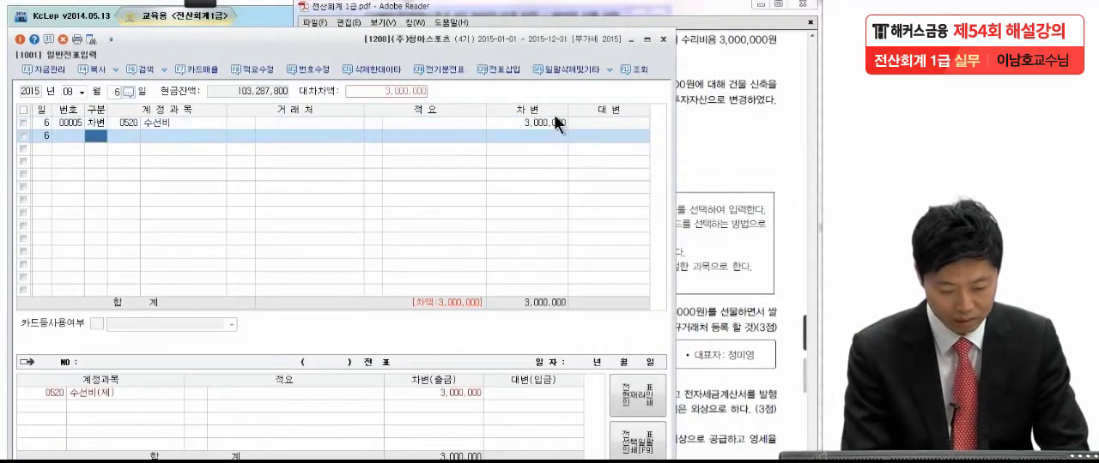
Step: Add a credit (대변) line with account 0102 당좌예금 for 3,000,000 to the 8월 6일 voucher
{"action": "type", "text": "4당좌예"}
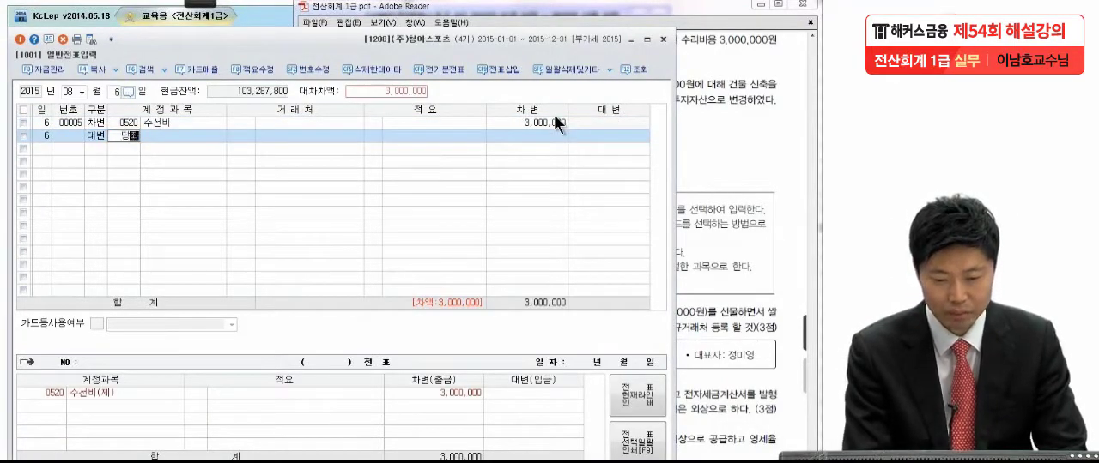
{"action": "key", "text": "Return"}
{"action": "key", "text": "Return"}
{"action": "key", "text": "Return"}
{"action": "key", "text": "Return"}
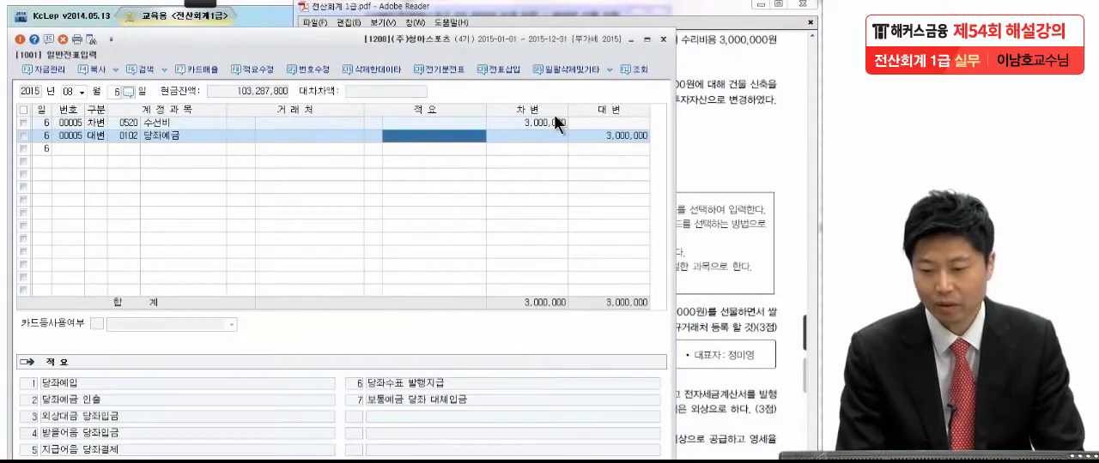
Step: Review exam item (6) in the PDF with the pen active, and set the voucher date to 9월 8일
{"action": "left_click", "coordinate": [713, 98]}
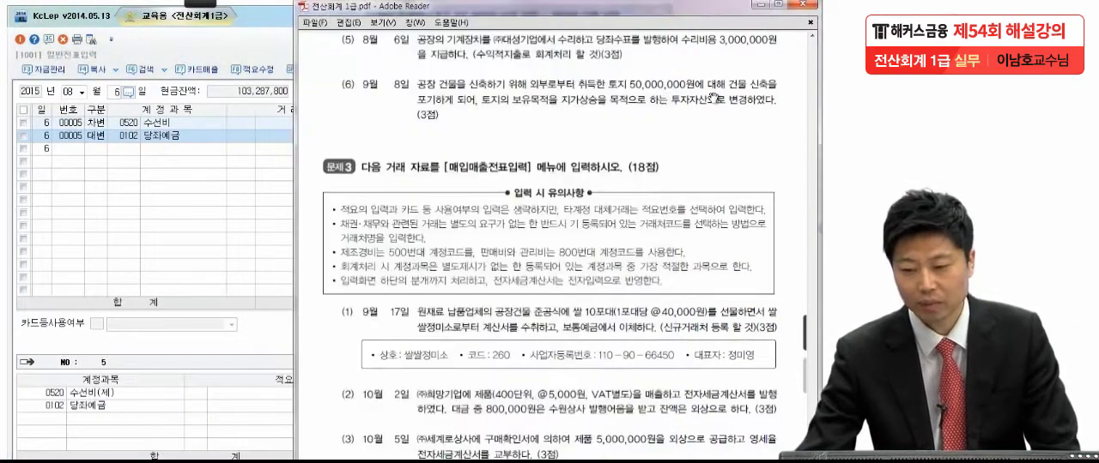
{"action": "scroll", "coordinate": [679, 163], "scroll_direction": "down", "scroll_amount": 1}
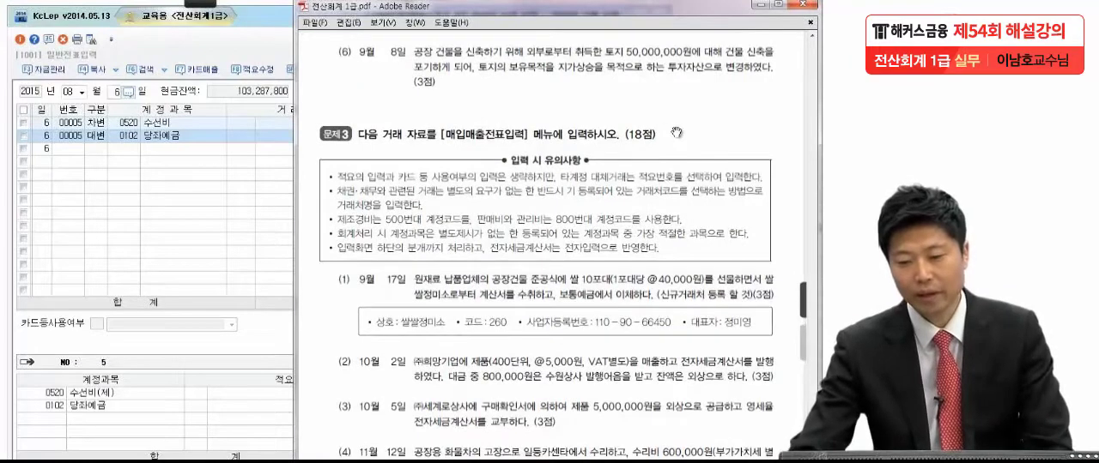
{"action": "left_click", "coordinate": [199, 4]}
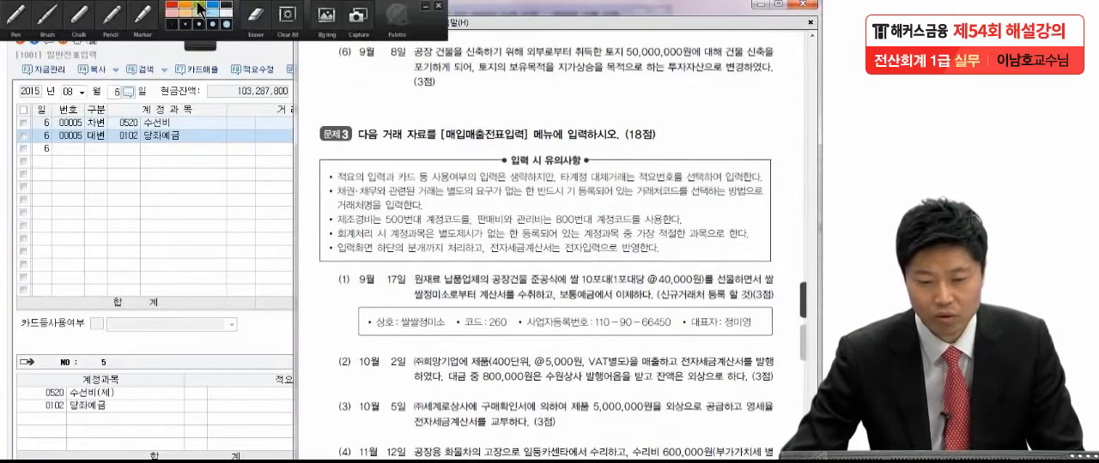
{"action": "left_click", "coordinate": [24, 14]}
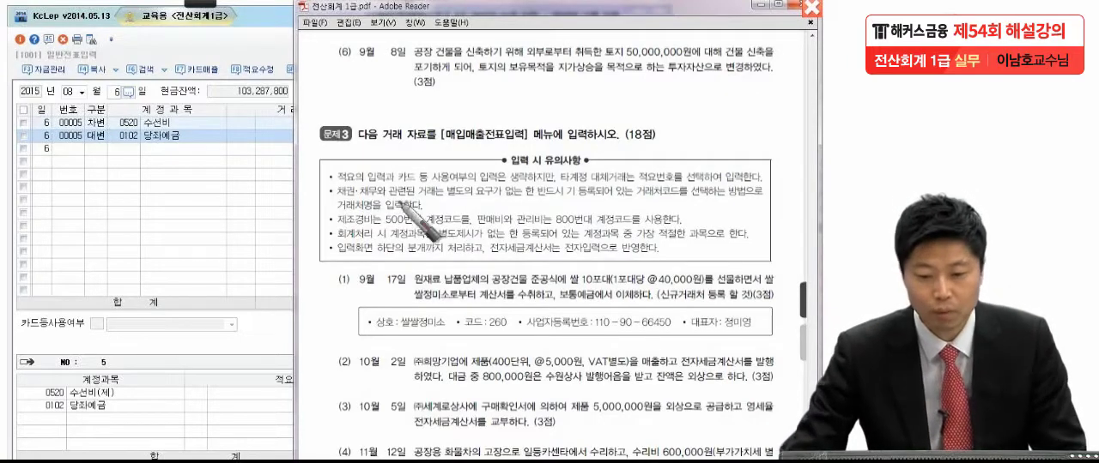
{"action": "left_click", "coordinate": [81, 91]}
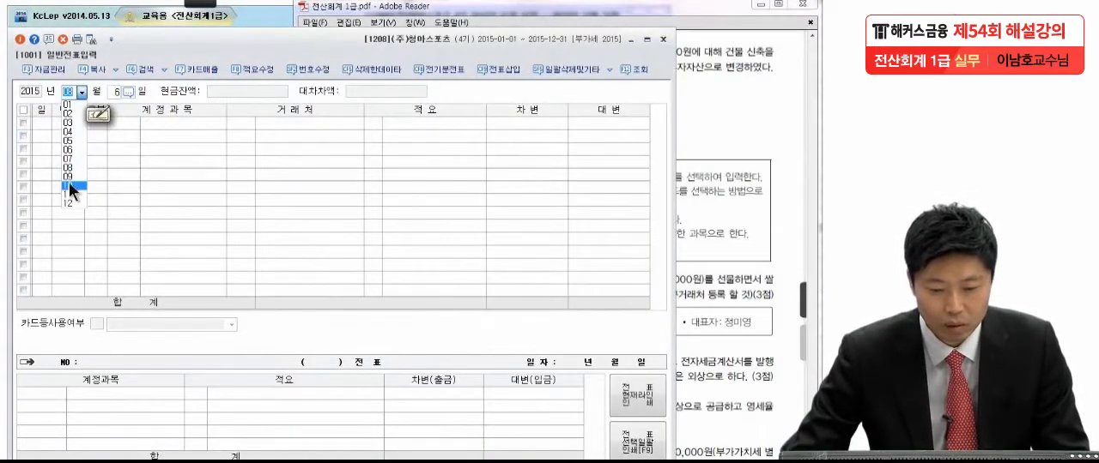
{"action": "left_click", "coordinate": [70, 178]}
{"action": "type", "text": "8"}
{"action": "key", "text": "Return"}
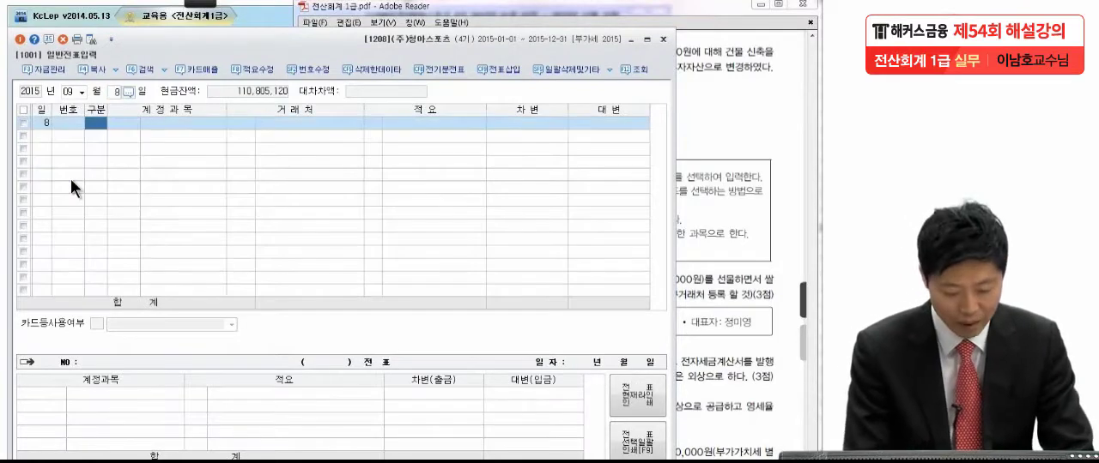
Step: Start a debit (차변) line with account 0183 투자부동산 in the 9월 8일 voucher, leaving the customer empty
{"action": "key", "text": "3"}
{"action": "key", "text": "Return"}
{"action": "type", "text": "부가"}
{"action": "key", "text": "Return"}
{"action": "key", "text": "Return"}
{"action": "key", "text": "Return"}
{"action": "key", "text": "Return"}
Step: Check the land value in exam item (6) and enter 50,000,000 as the debit amount of the 투자부동산 line
{"action": "left_click", "coordinate": [716, 95]}
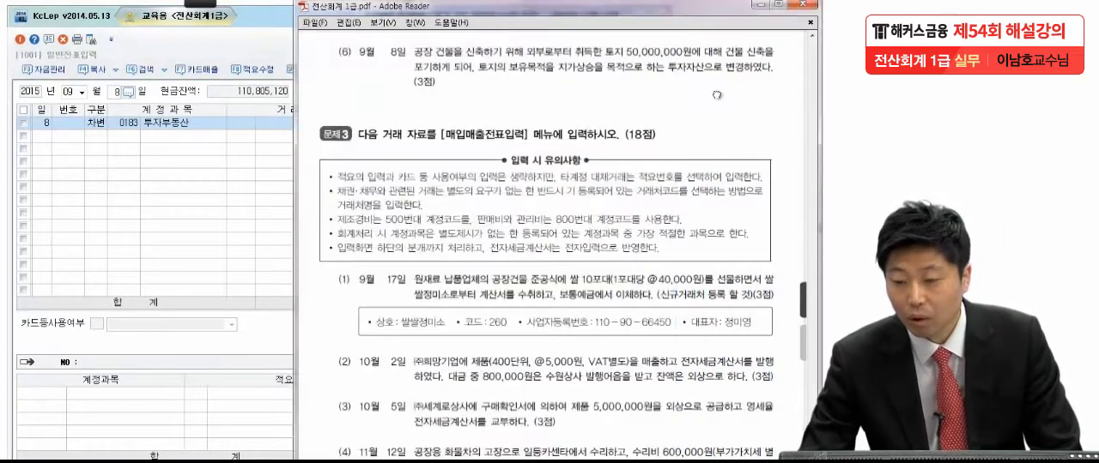
{"action": "left_click", "coordinate": [192, 214]}
{"action": "left_click", "coordinate": [524, 122]}
{"action": "type", "text": "50,000,000"}
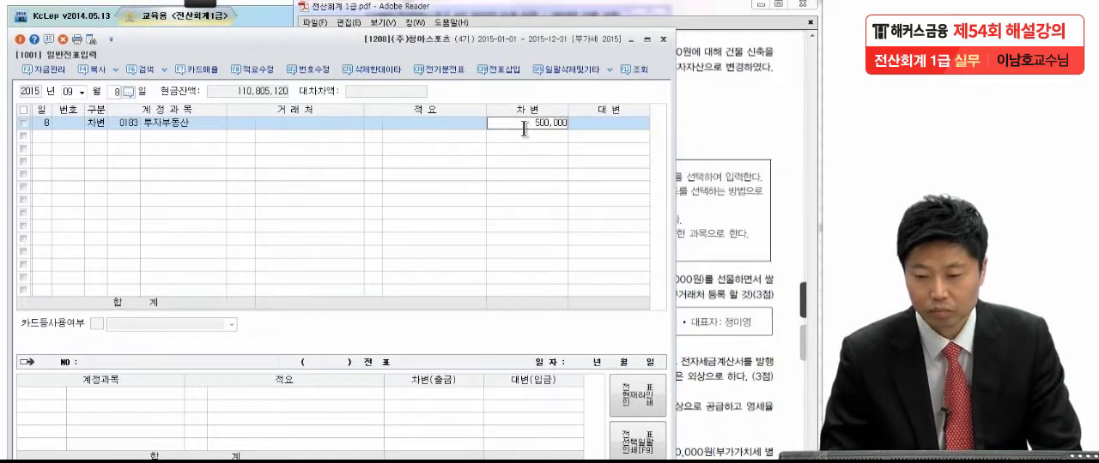
{"action": "key", "text": "Return"}
Step: Add a credit (대변) line with account 0201 토지 for 50,000,000 to the 9월 8일 voucher
{"action": "type", "text": "4"}
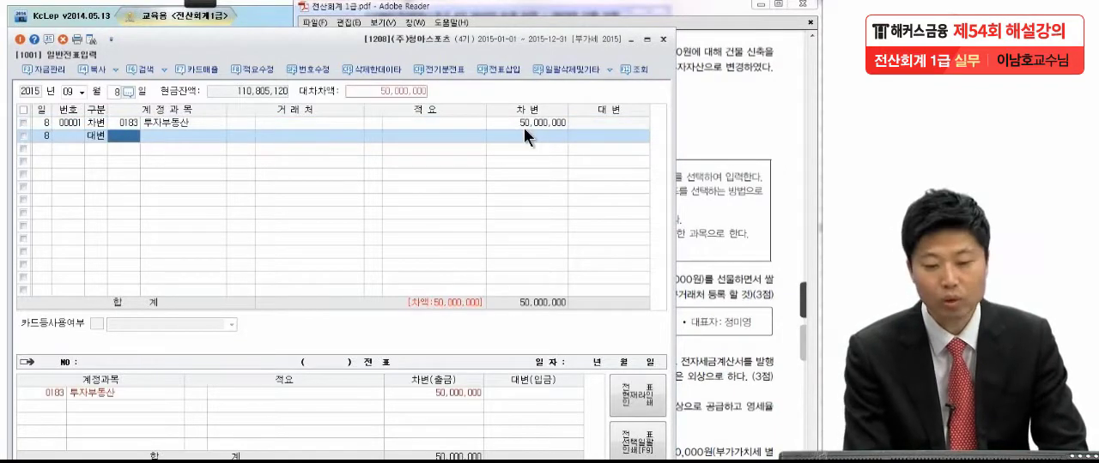
{"action": "type", "text": "토지"}
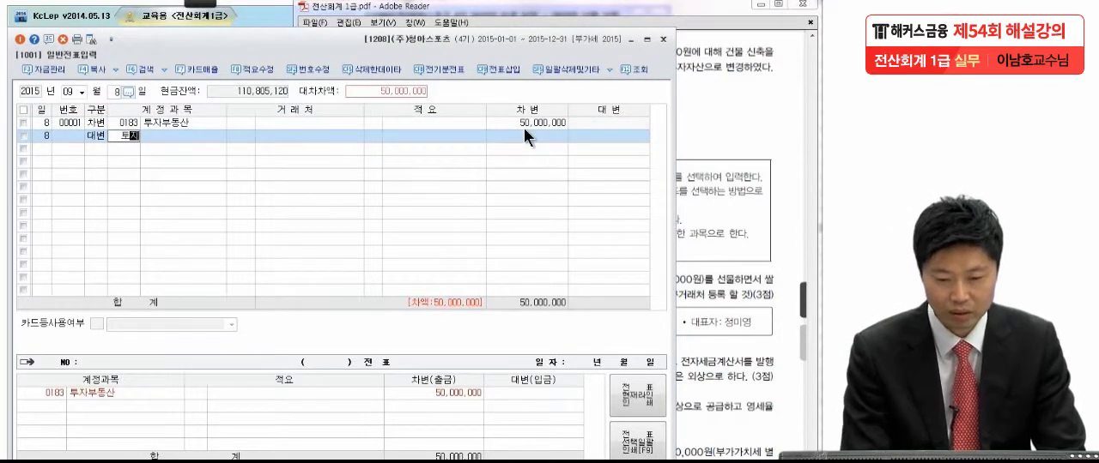
{"action": "key", "text": "Return"}
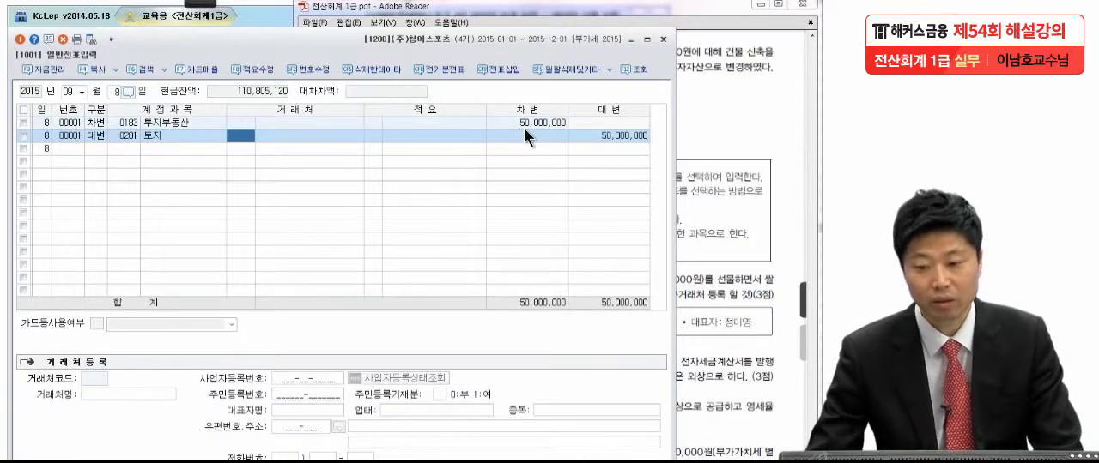
{"action": "left_click", "coordinate": [629, 140]}
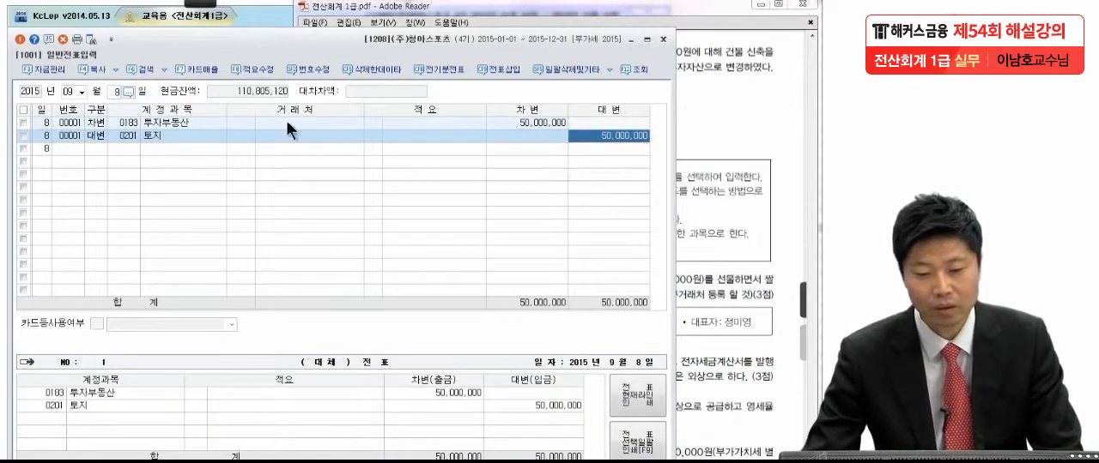
{"action": "left_click", "coordinate": [164, 123]}
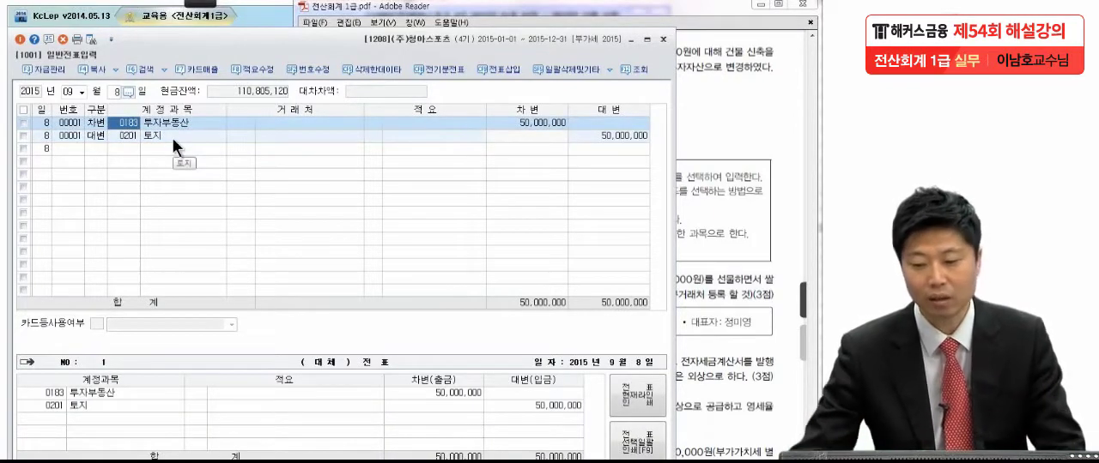
Step: Read item (1) of 문제3 in the exam PDF, draw a pen mark at the end of its first line, and clear it
{"action": "left_click", "coordinate": [729, 141]}
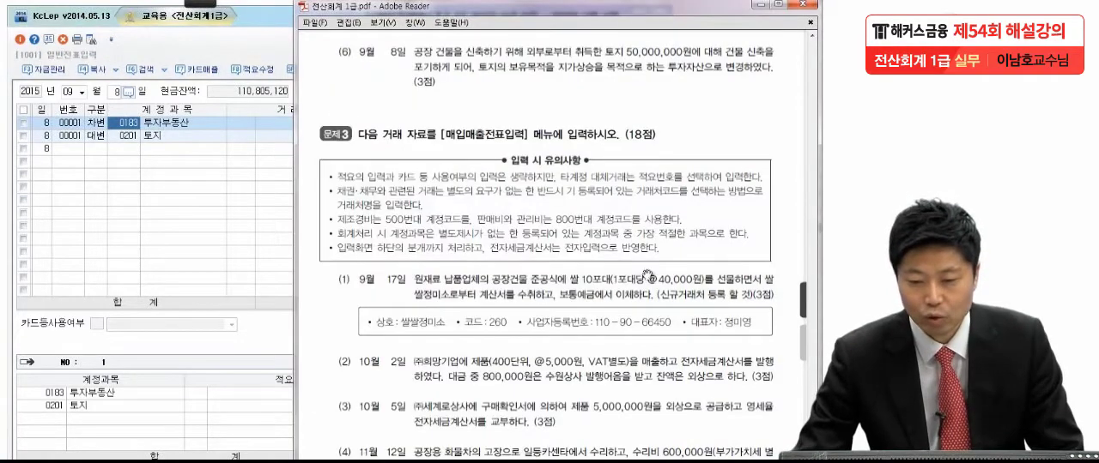
{"action": "scroll", "coordinate": [648, 275], "scroll_direction": "down", "scroll_amount": 3}
{"action": "scroll", "coordinate": [652, 185], "scroll_direction": "down", "scroll_amount": 3}
{"action": "scroll", "coordinate": [652, 185], "scroll_direction": "down", "scroll_amount": 2}
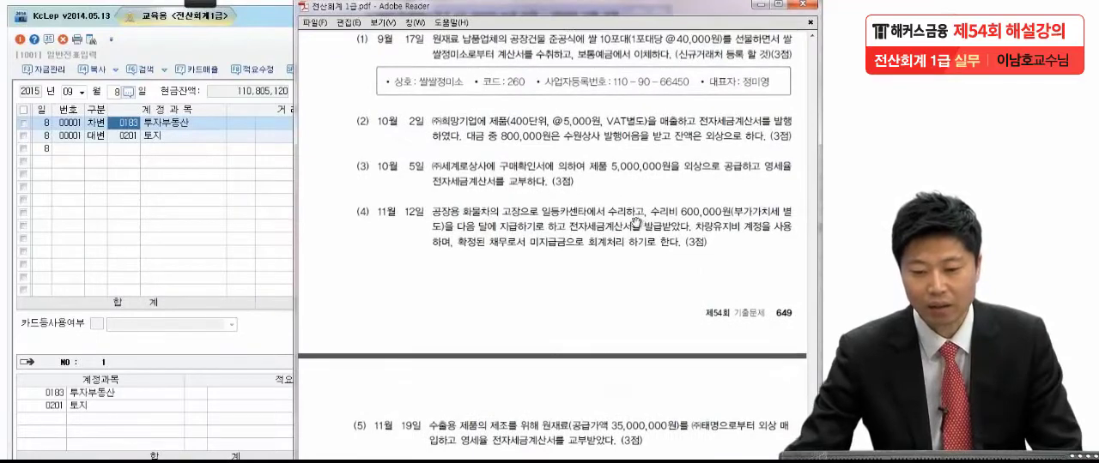
{"action": "mouse_move", "coordinate": [199, 7]}
{"action": "left_click", "coordinate": [17, 17]}
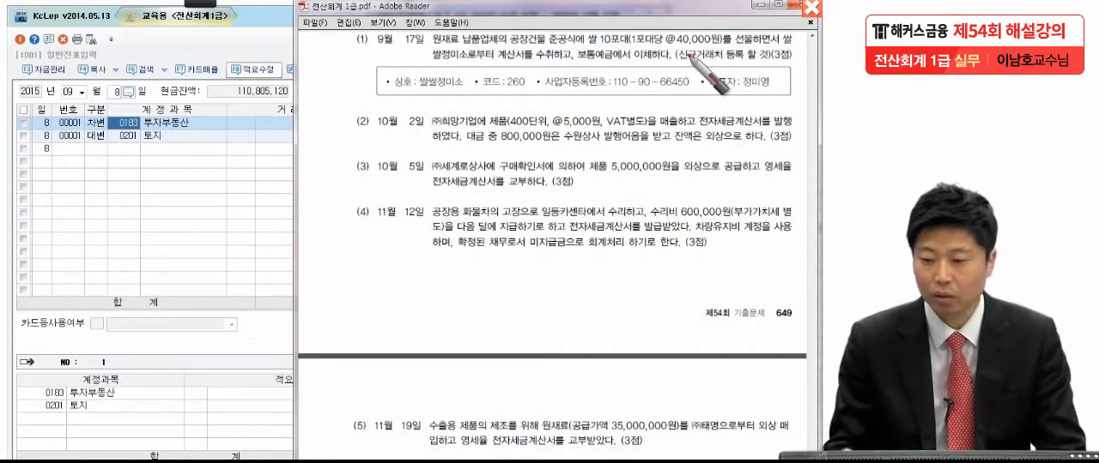
{"action": "left_click_drag", "start_coordinate": [794, 43], "coordinate": [784, 26]}
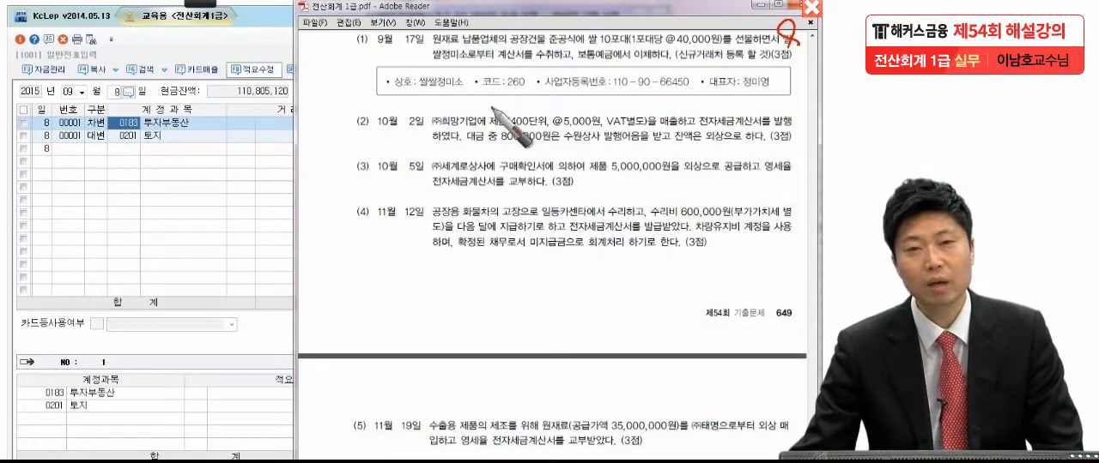
{"action": "key", "text": "Escape"}
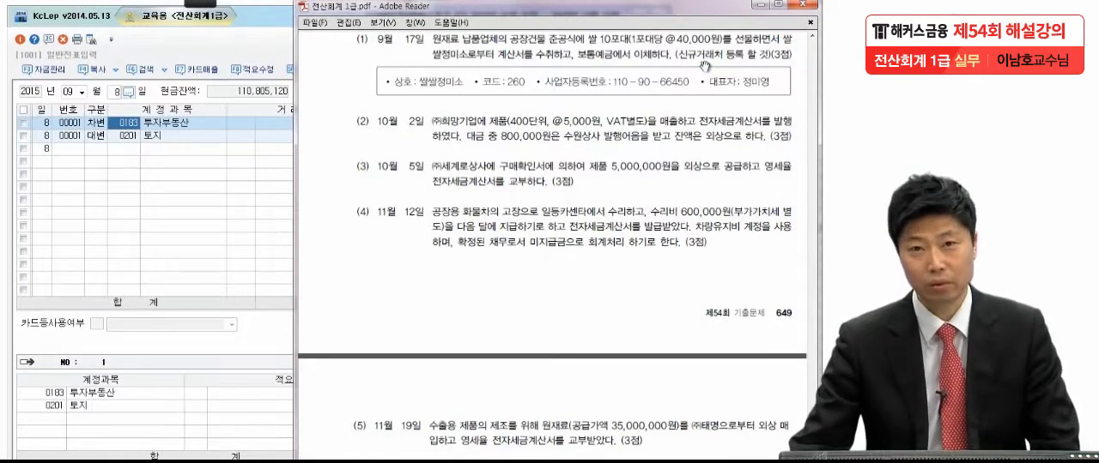
Step: Close 일반전표입력 and set the voucher date in 매입매출전표입력 to 9월 17일, 2015
{"action": "left_click", "coordinate": [186, 218]}
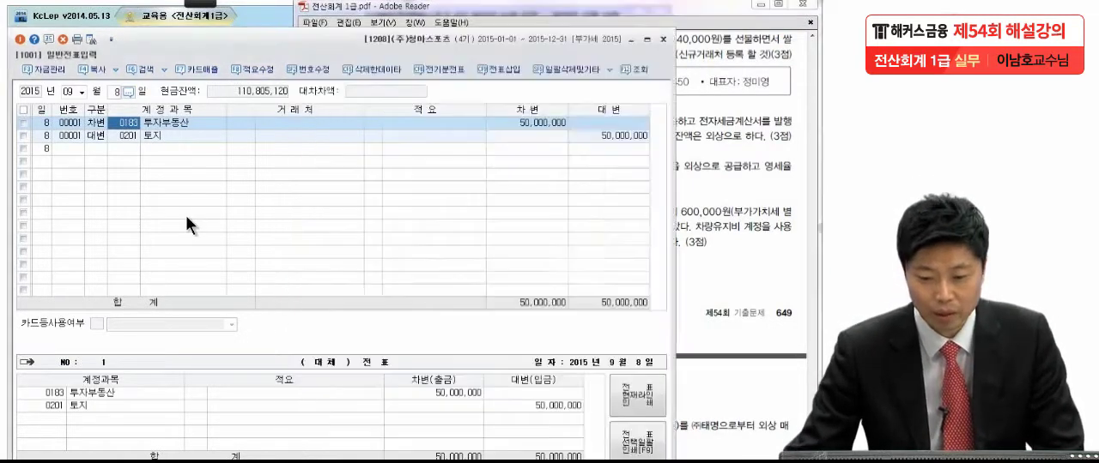
{"action": "left_click", "coordinate": [768, 156]}
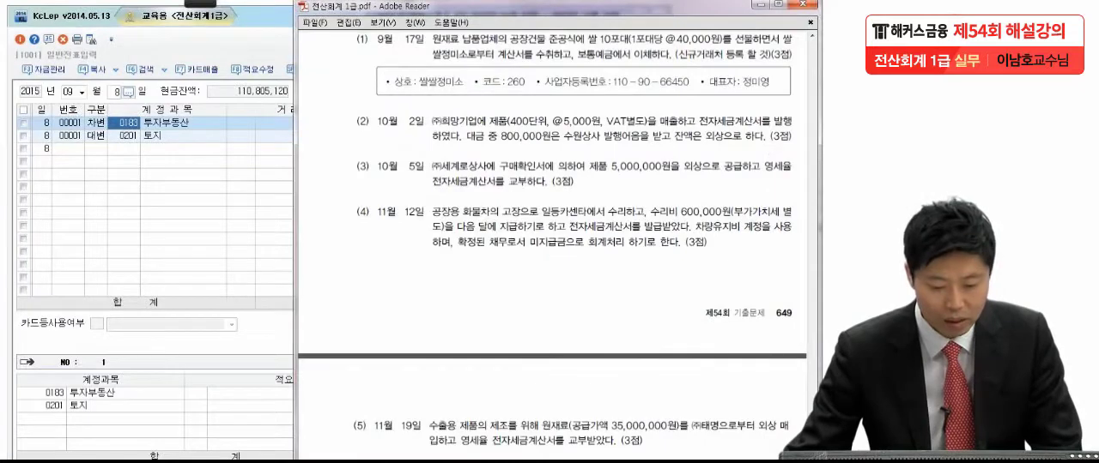
{"action": "left_click", "coordinate": [122, 150]}
{"action": "key", "text": "Escape"}
{"action": "left_click", "coordinate": [85, 93]}
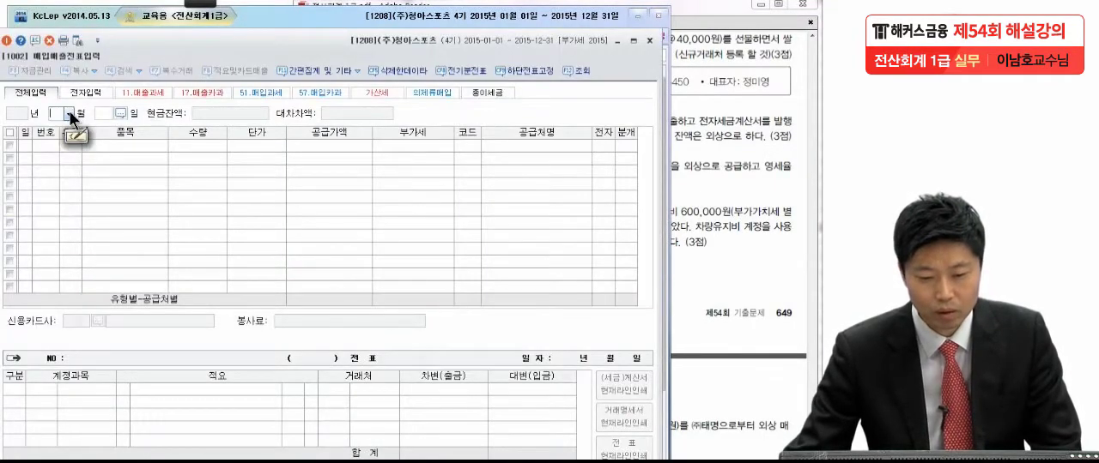
{"action": "left_click", "coordinate": [68, 113]}
{"action": "left_click", "coordinate": [60, 198]}
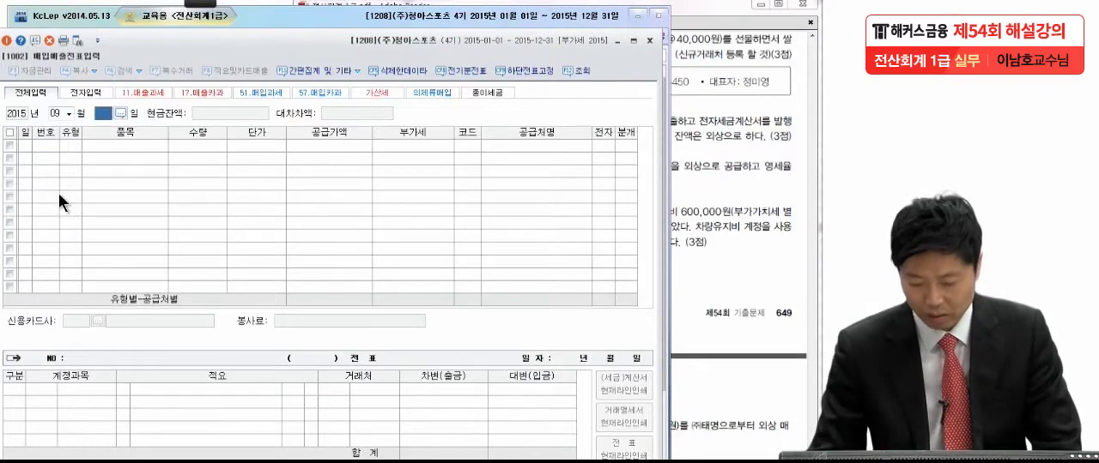
{"action": "type", "text": "17"}
{"action": "key", "text": "Return"}
Step: Check exam item (1) and set the 9월 17일 line's type to 53 면세 purchase, leaving 품목, 수량 and 단가 empty
{"action": "left_click", "coordinate": [755, 144]}
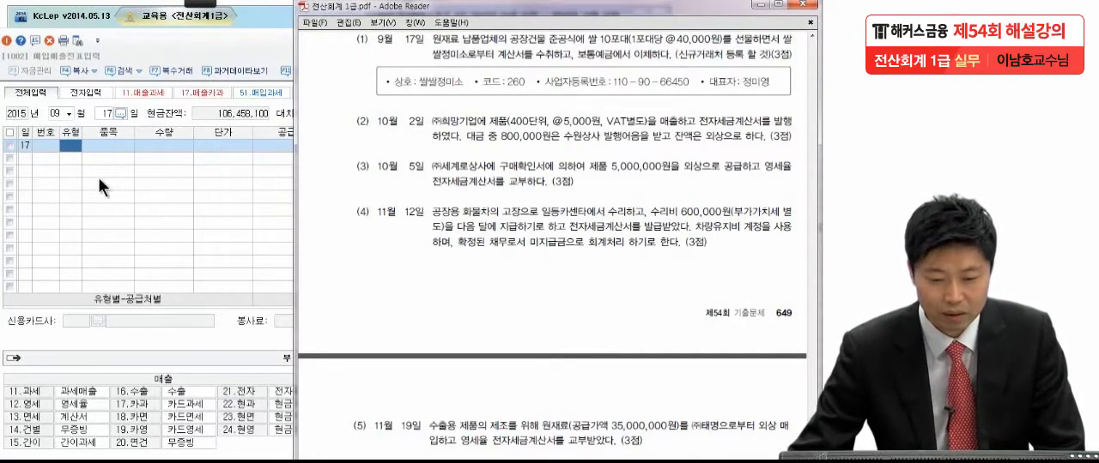
{"action": "left_click", "coordinate": [67, 142]}
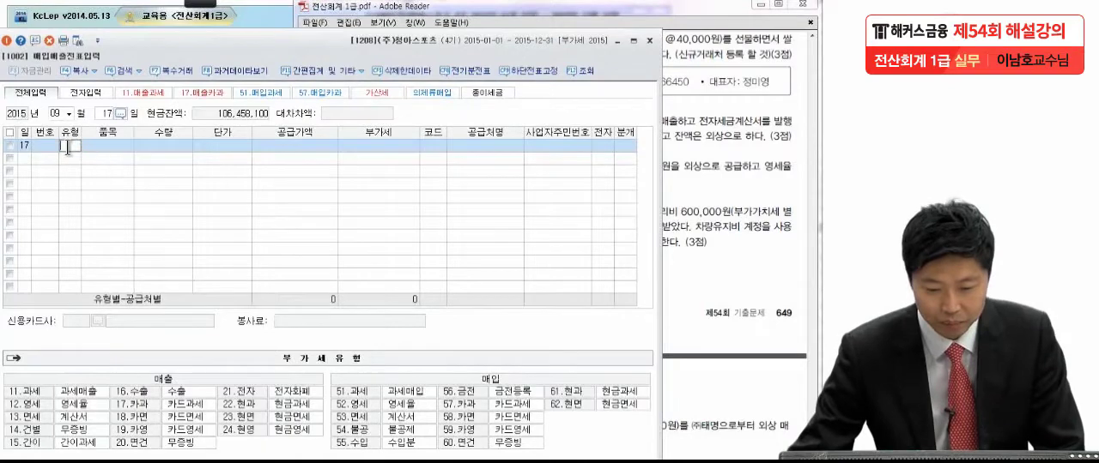
{"action": "type", "text": "53"}
{"action": "key", "text": "Return"}
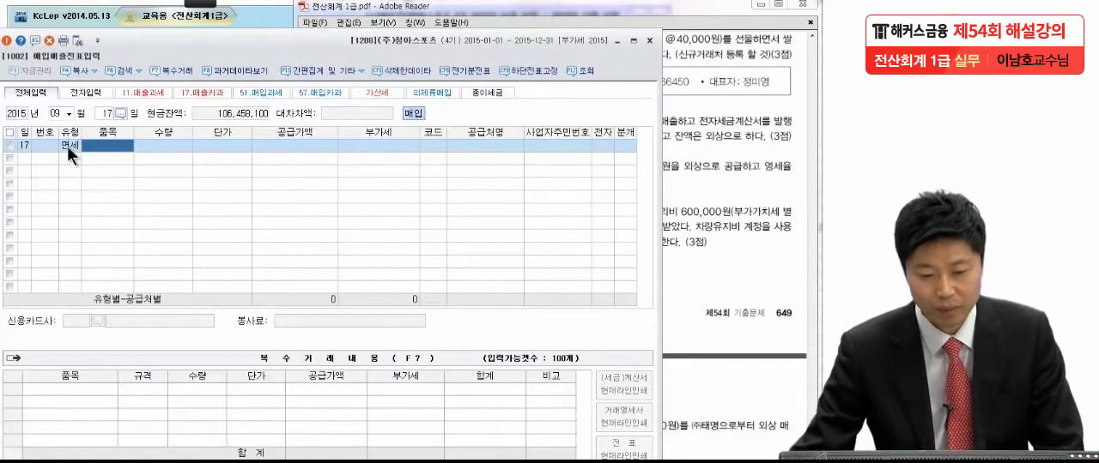
{"action": "key", "text": "Return"}
{"action": "key", "text": "Return"}
{"action": "key", "text": "Return"}
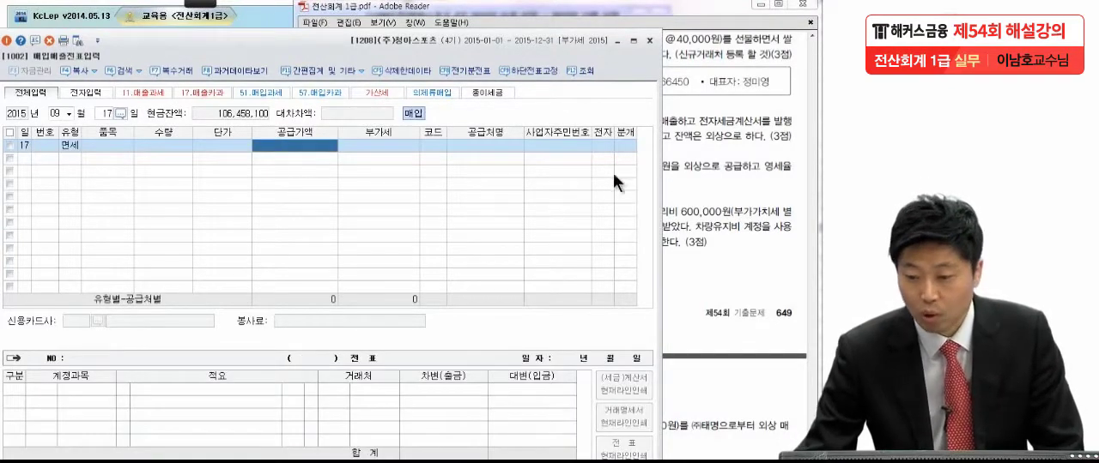
Step: Check the rice quantity and unit price in exam item (1) and enter 400,000 as the 공급가액
{"action": "left_click", "coordinate": [707, 168]}
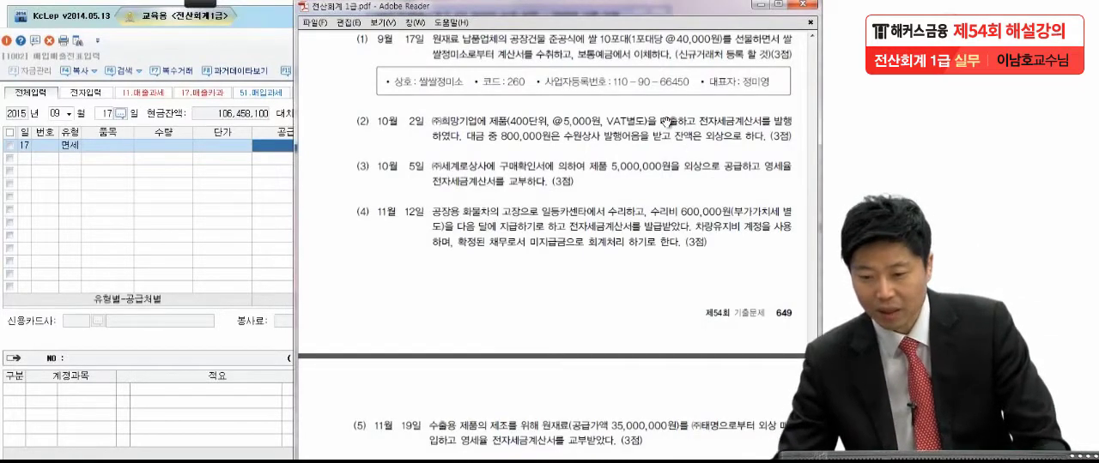
{"action": "left_click", "coordinate": [271, 204]}
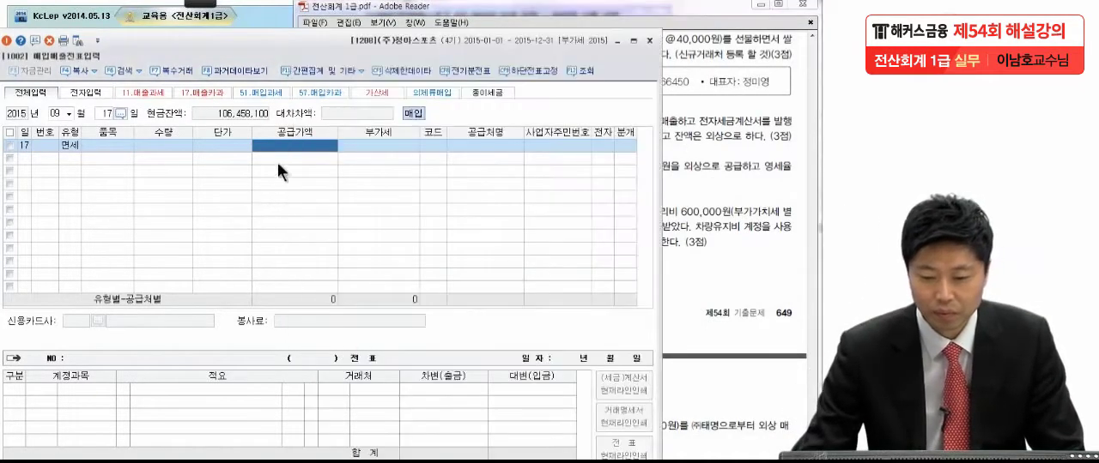
{"action": "left_click", "coordinate": [284, 147]}
{"action": "type", "text": "400,000"}
{"action": "key", "text": "Return"}
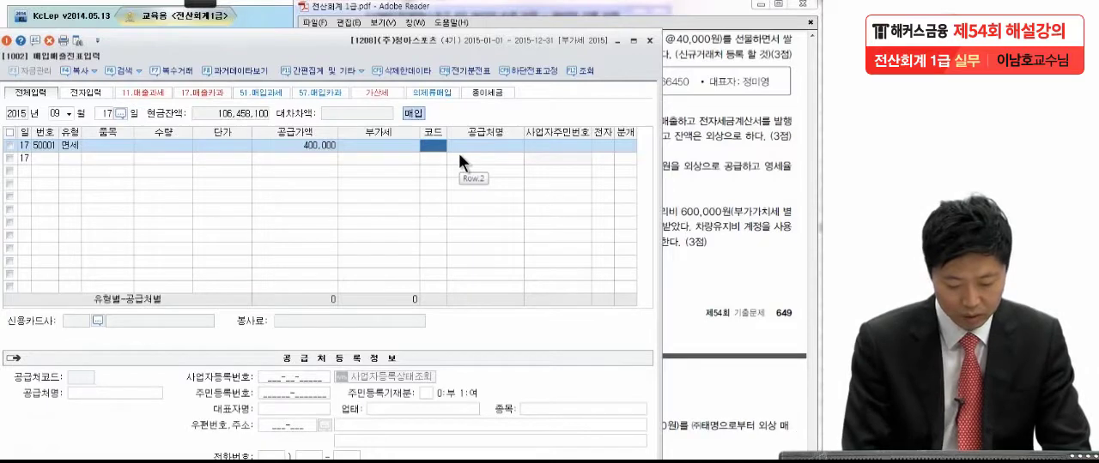
Step: Look up 쌀 as the supplier and start a new customer registration with 거래처코드 00260
{"action": "type", "text": "싸"}
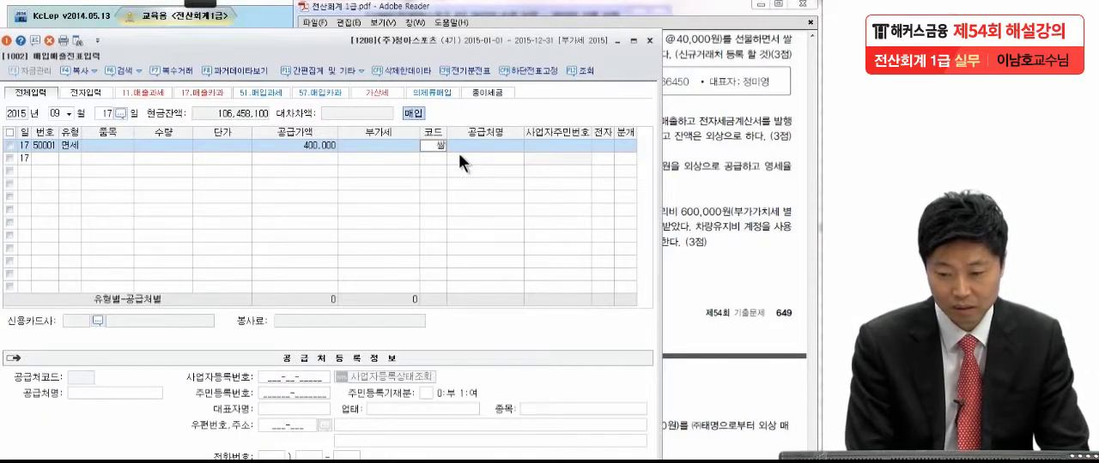
{"action": "key", "text": "Return"}
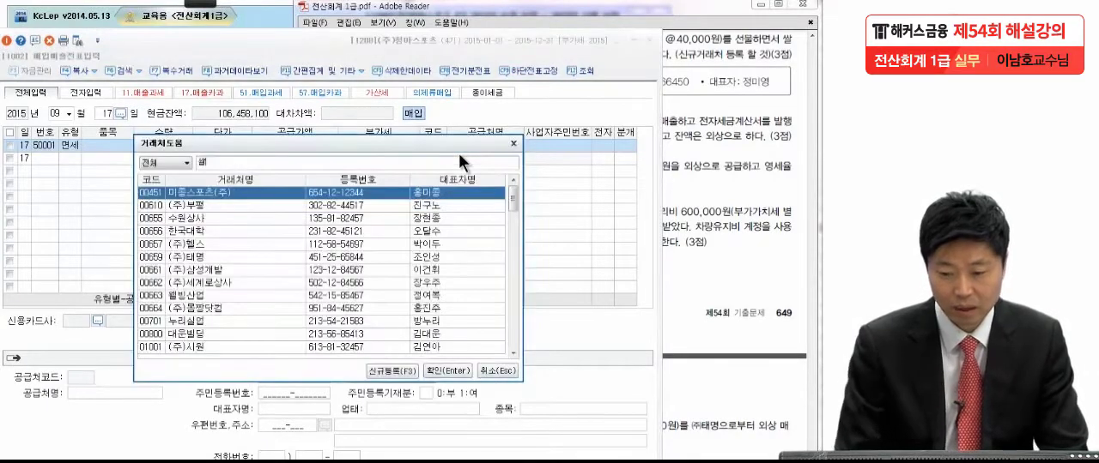
{"action": "left_click", "coordinate": [394, 371]}
{"action": "left_click", "coordinate": [727, 168]}
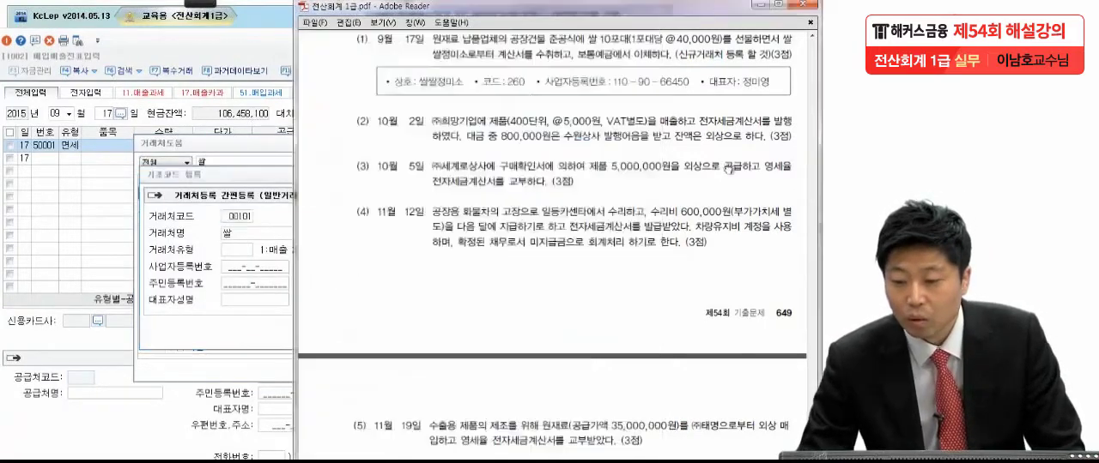
{"action": "left_click", "coordinate": [233, 216]}
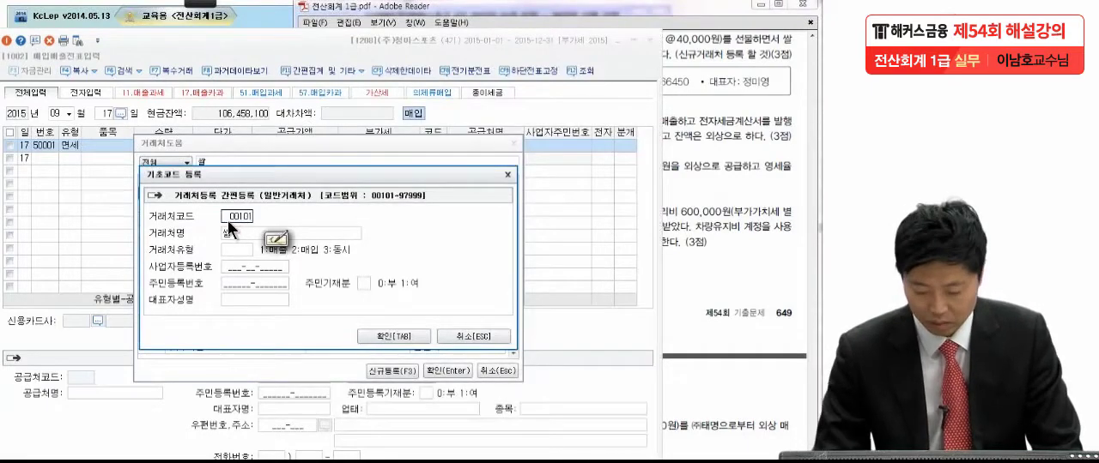
{"action": "type", "text": "00260"}
{"action": "key", "text": "Return"}
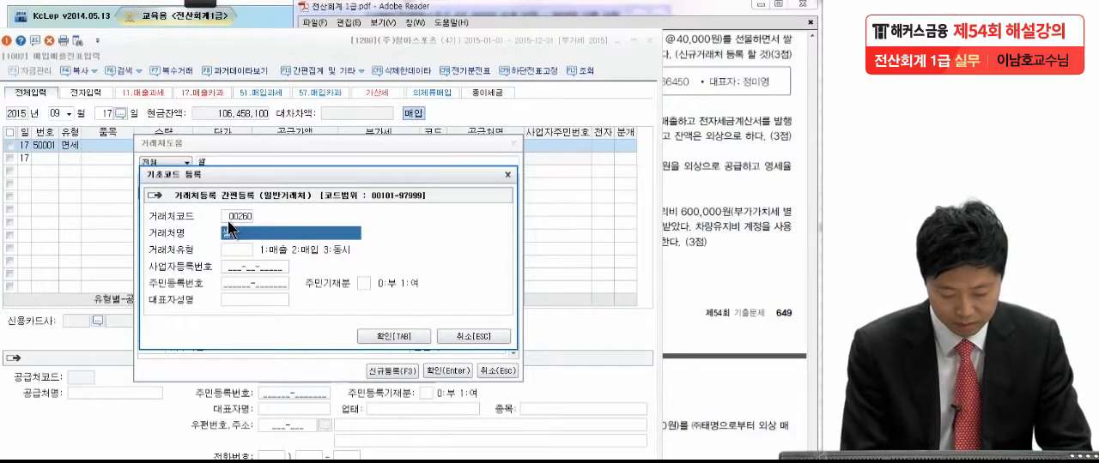
Step: Name the new customer 쌀쌀정미소 and set its 거래처유형 to 3 동시
{"action": "type", "text": "쌀쌀"}
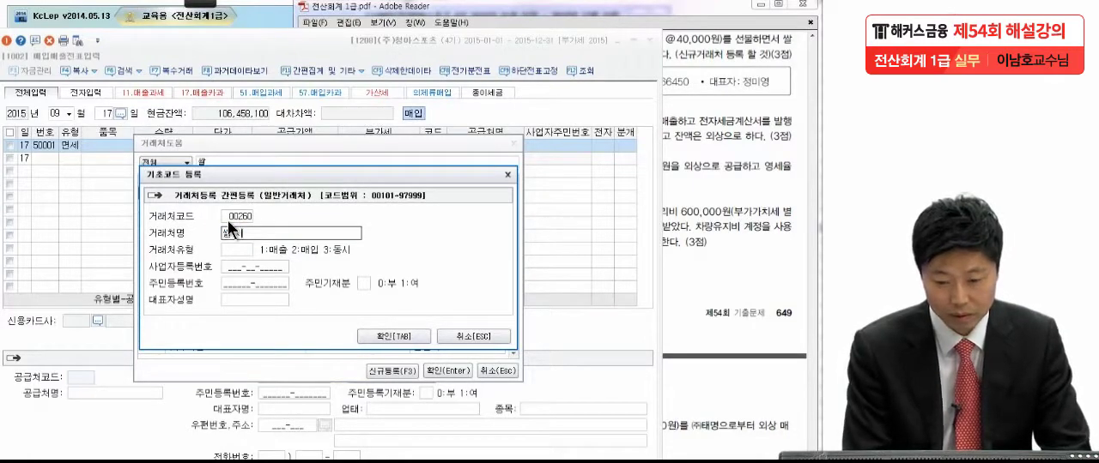
{"action": "type", "text": "정미소"}
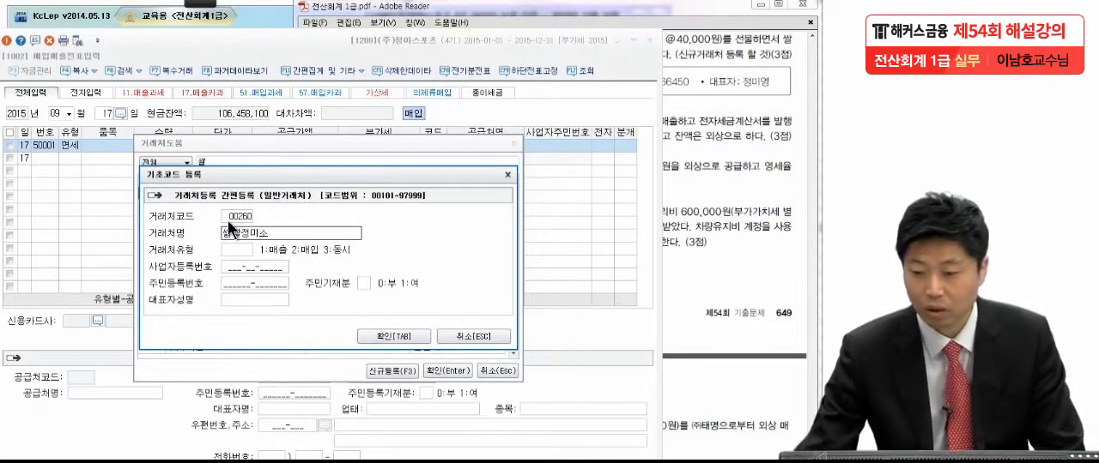
{"action": "left_click", "coordinate": [725, 155]}
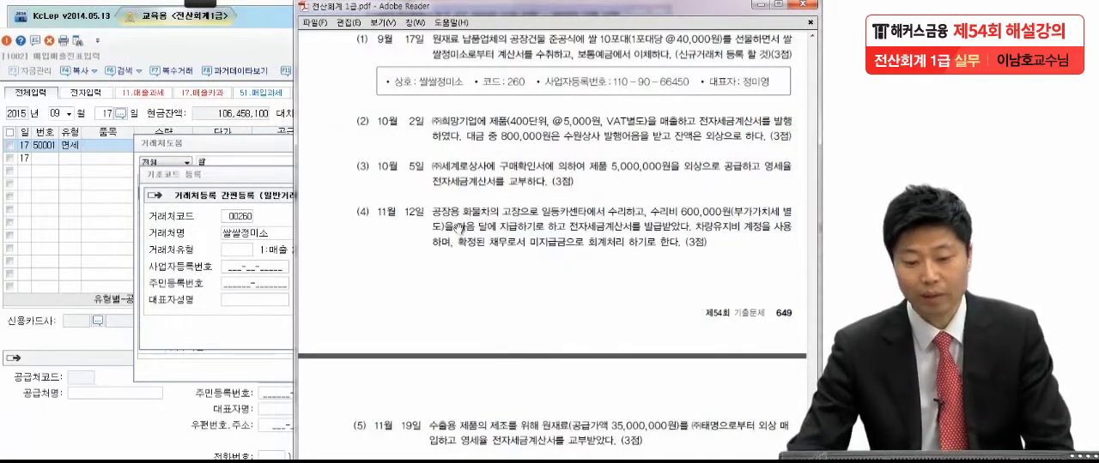
{"action": "left_click", "coordinate": [263, 248]}
{"action": "left_click", "coordinate": [238, 250]}
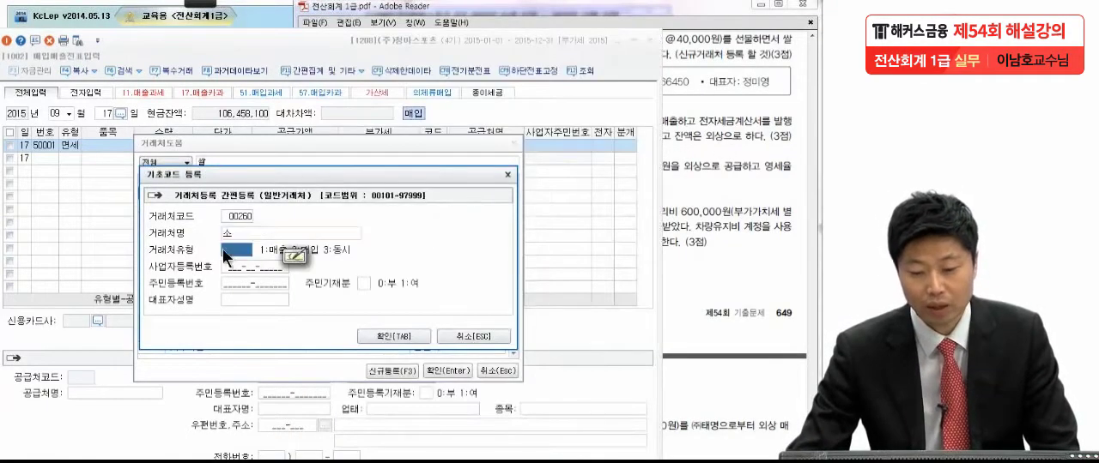
{"action": "left_click", "coordinate": [235, 229]}
{"action": "left_click", "coordinate": [232, 248]}
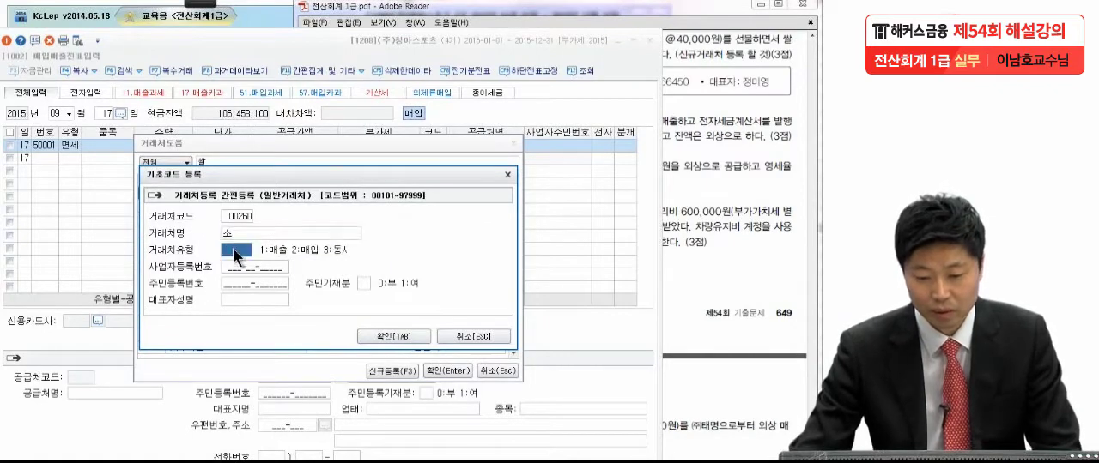
{"action": "left_click", "coordinate": [235, 234]}
{"action": "key", "text": "BackSpace"}
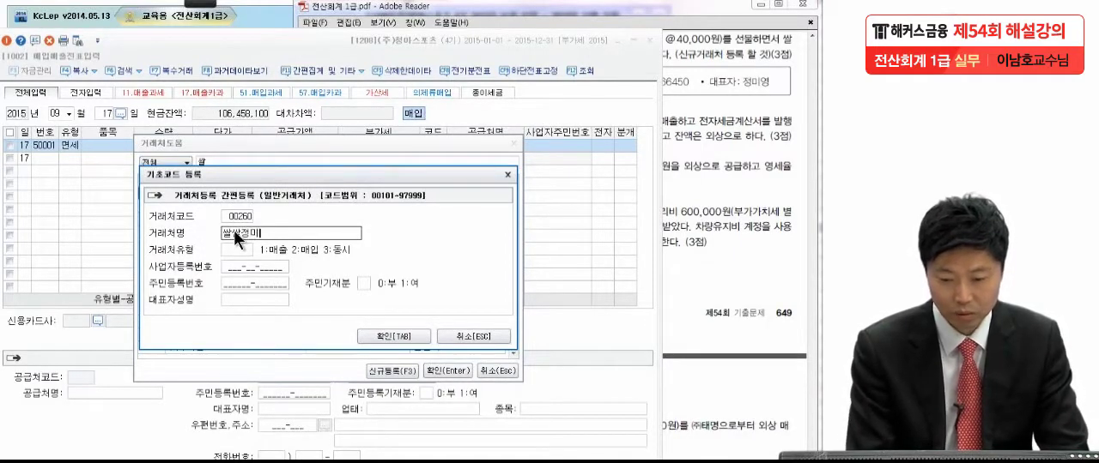
{"action": "type", "text": "소"}
{"action": "key", "text": "Return"}
{"action": "type", "text": "3"}
{"action": "key", "text": "Return"}
{"action": "key", "text": "Return"}
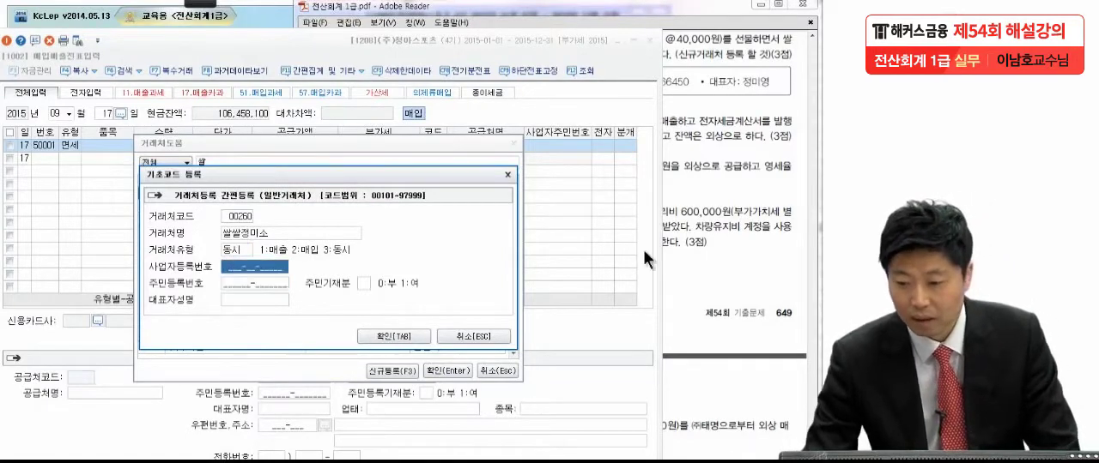
Step: Enter the new customer's 사업자등록번호 as given in exam item (1)
{"action": "left_click", "coordinate": [696, 228]}
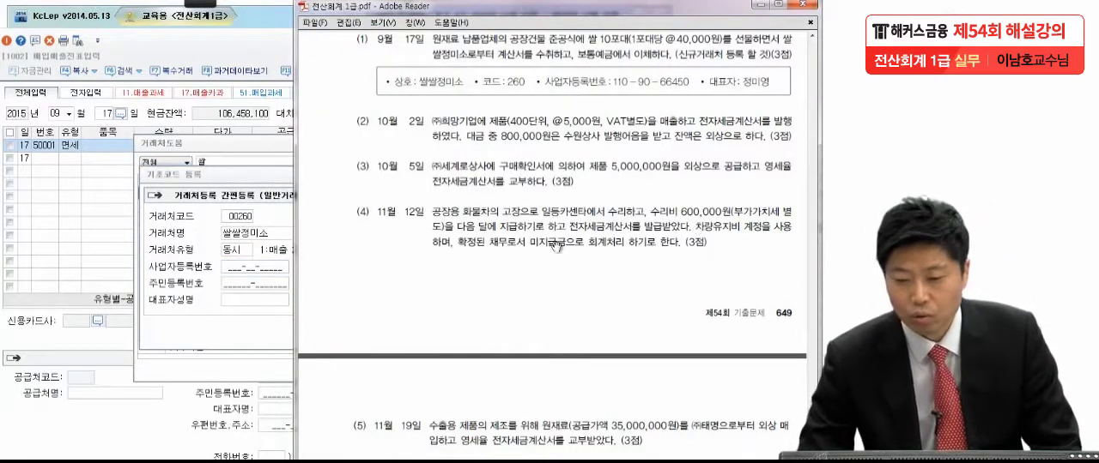
{"action": "left_click", "coordinate": [247, 270]}
{"action": "type", "text": "1"}
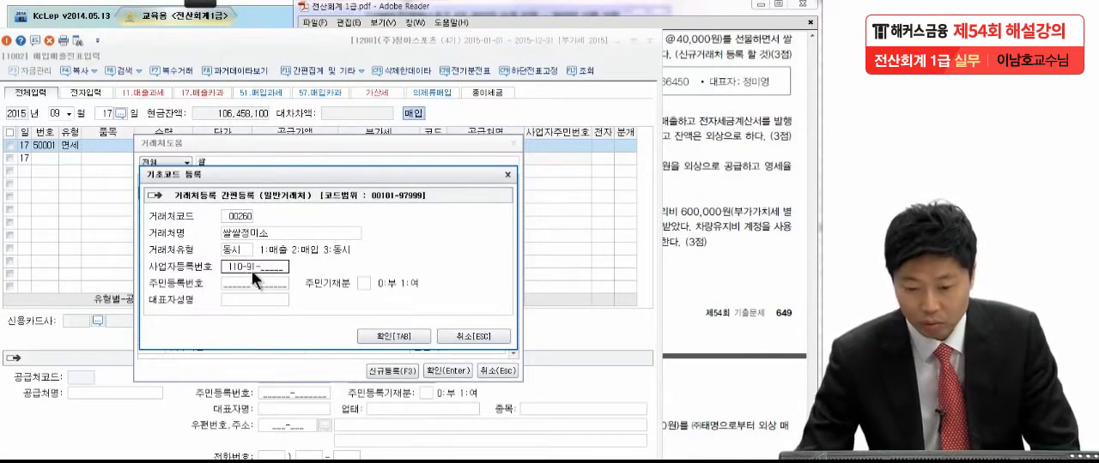
{"action": "type", "text": "10-90"}
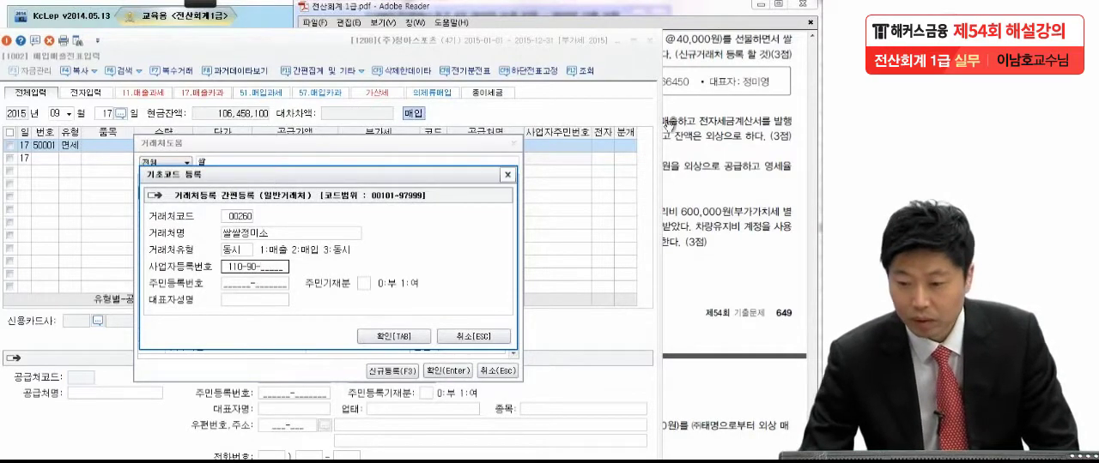
{"action": "left_click", "coordinate": [711, 135]}
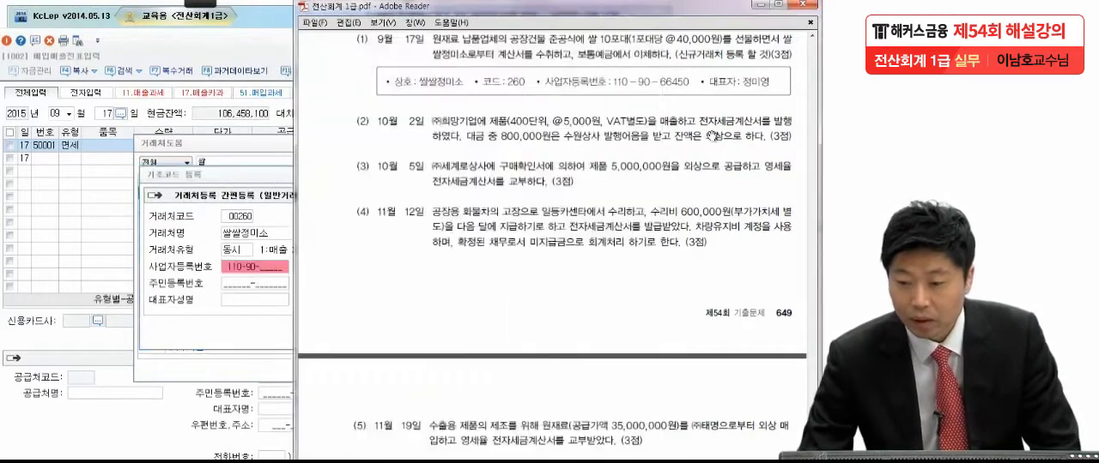
{"action": "left_click", "coordinate": [267, 278]}
{"action": "left_click", "coordinate": [266, 269]}
{"action": "left_click", "coordinate": [266, 269]}
{"action": "left_click", "coordinate": [266, 268]}
{"action": "left_click", "coordinate": [266, 269]}
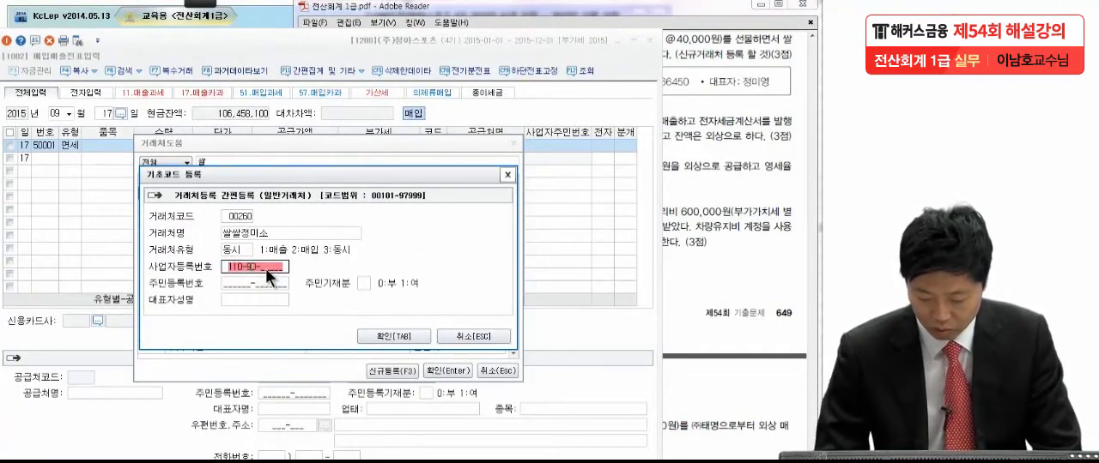
{"action": "type", "text": "66450"}
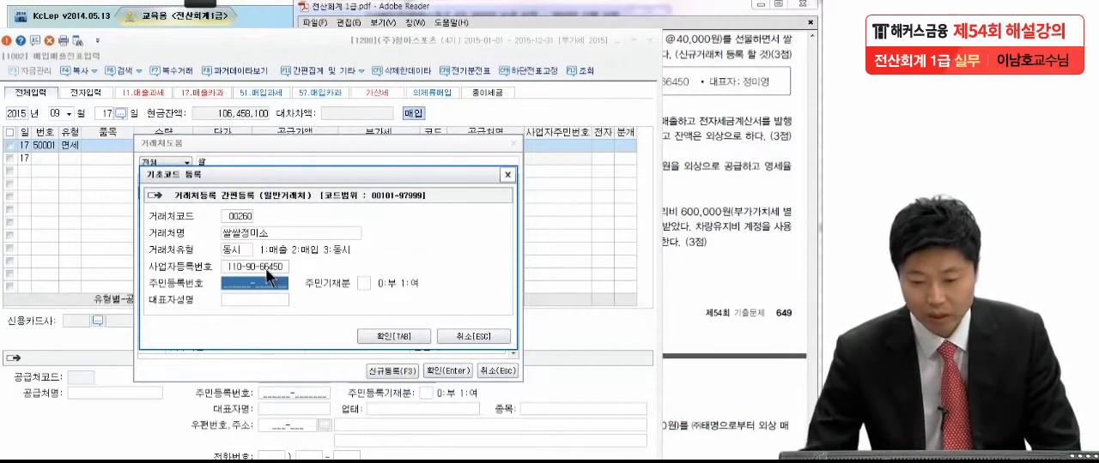
Step: Enter the representative's name in 대표자성명 and confirm the registration so the customer fills the voucher line
{"action": "left_click", "coordinate": [273, 299]}
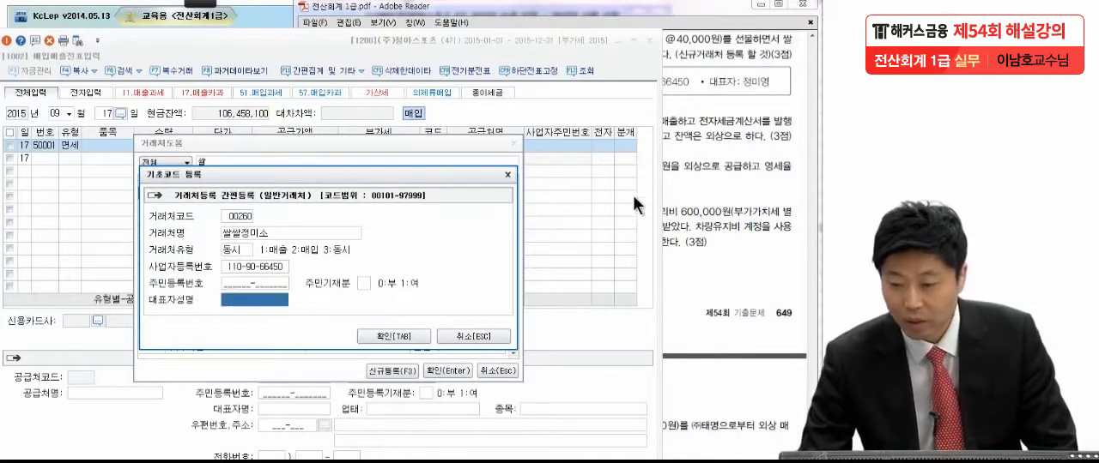
{"action": "type", "text": "정"}
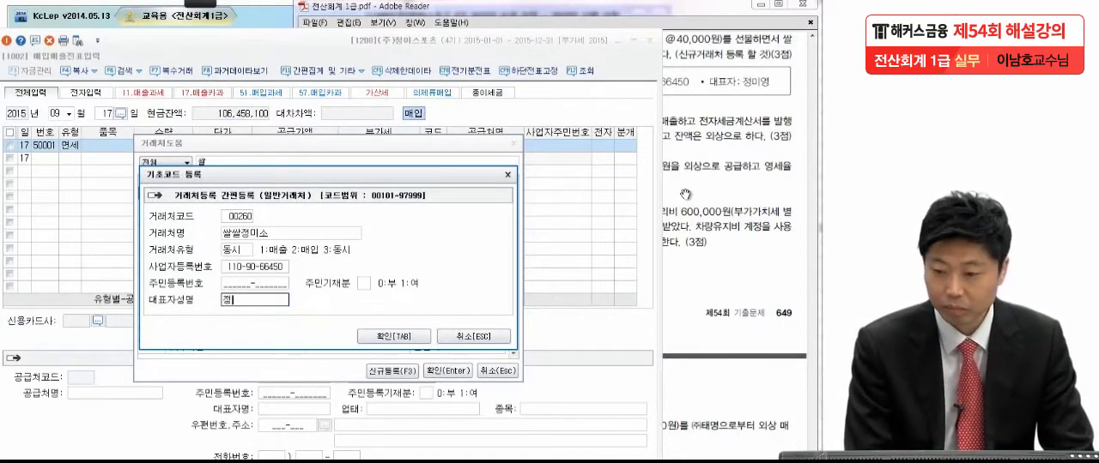
{"action": "type", "text": "미영"}
{"action": "key", "text": "Return"}
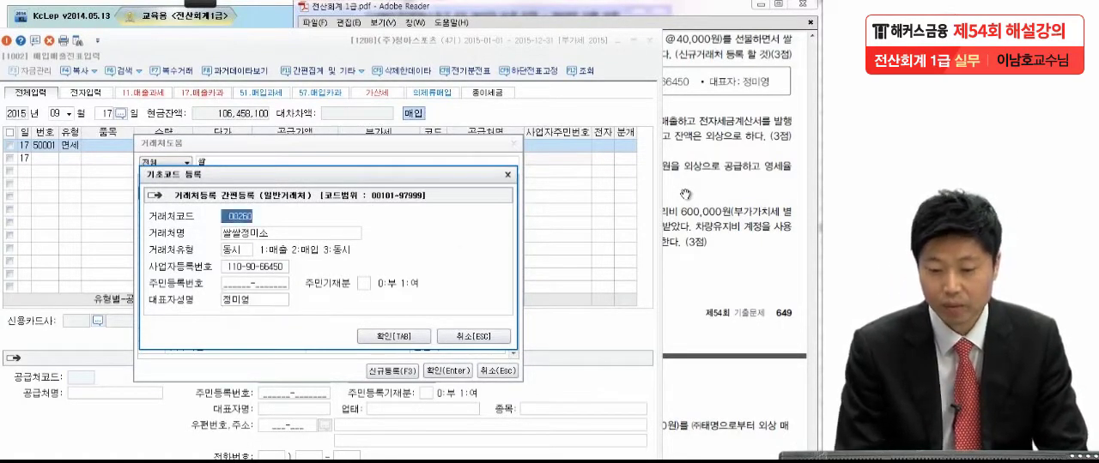
{"action": "left_click", "coordinate": [383, 334]}
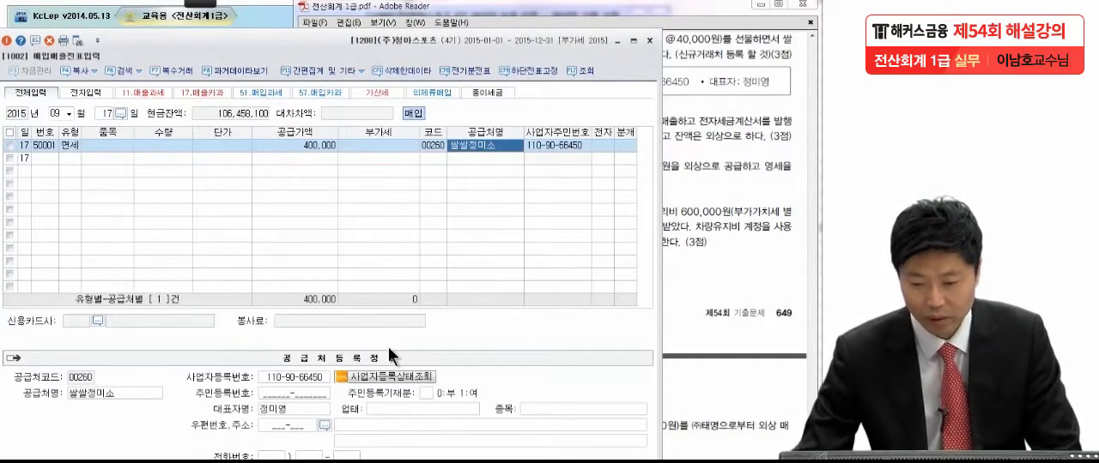
Step: Leave 전자 blank on the 쌀쌀정미소 purchase line and set its 분개 type to 3 혼합
{"action": "key", "text": "Return"}
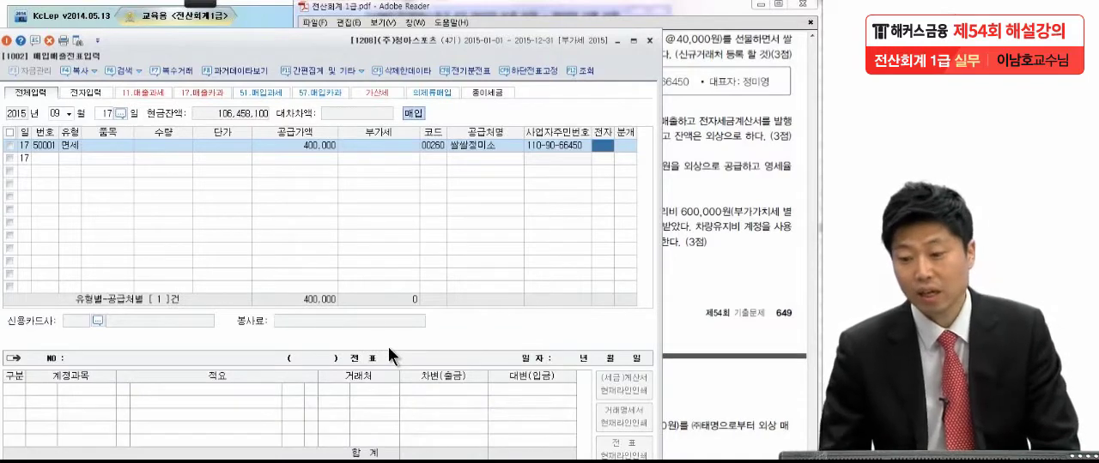
{"action": "left_click", "coordinate": [747, 217]}
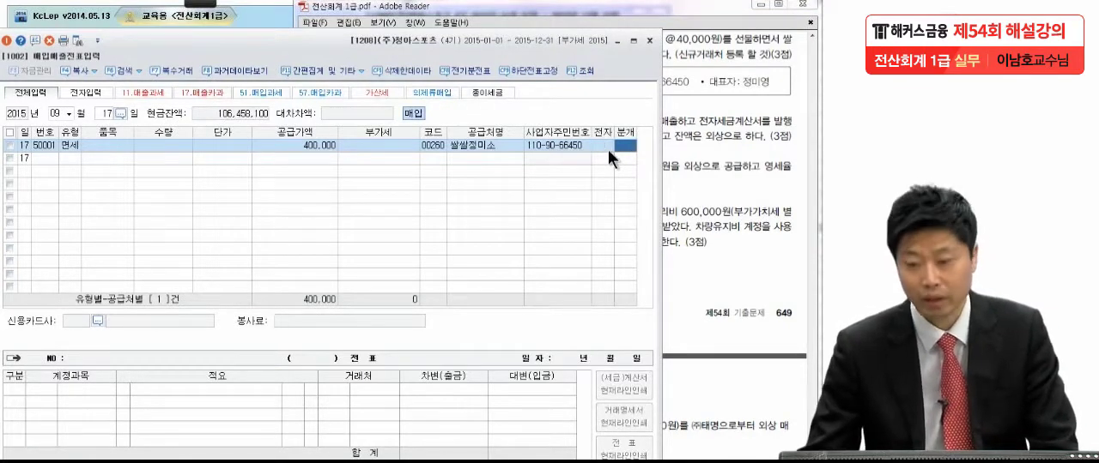
{"action": "type", "text": "3"}
{"action": "key", "text": "Return"}
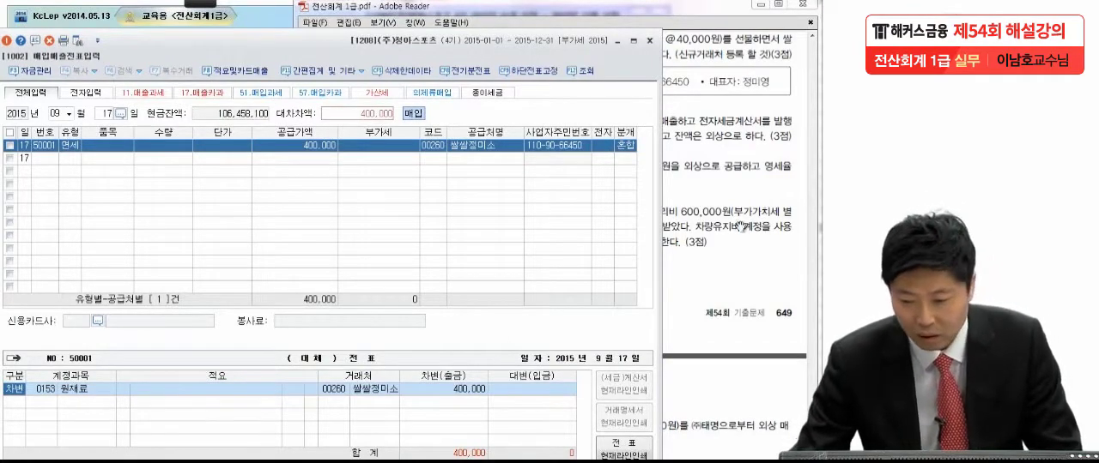
Step: Check exam item (1) and replace the debit account 원재료 with 0513 접대비
{"action": "left_click", "coordinate": [747, 194]}
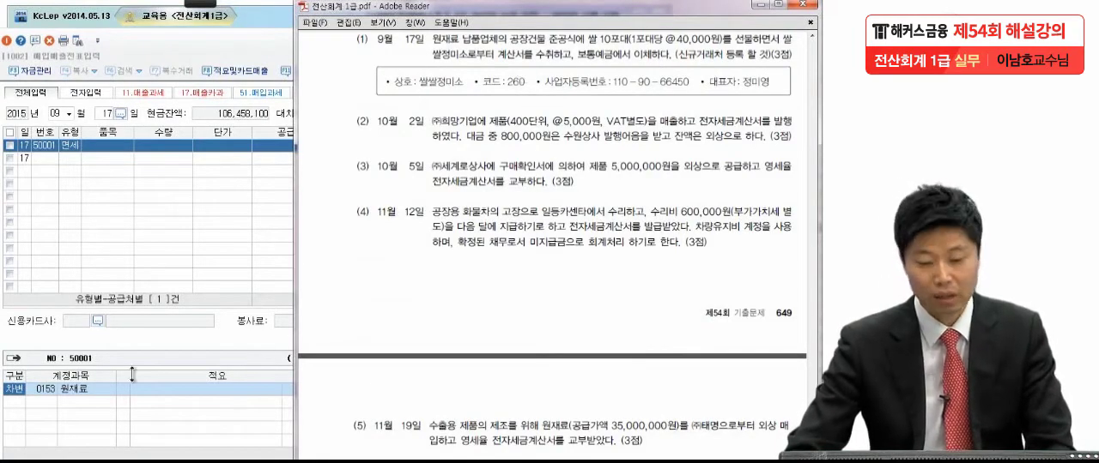
{"action": "left_click", "coordinate": [43, 392]}
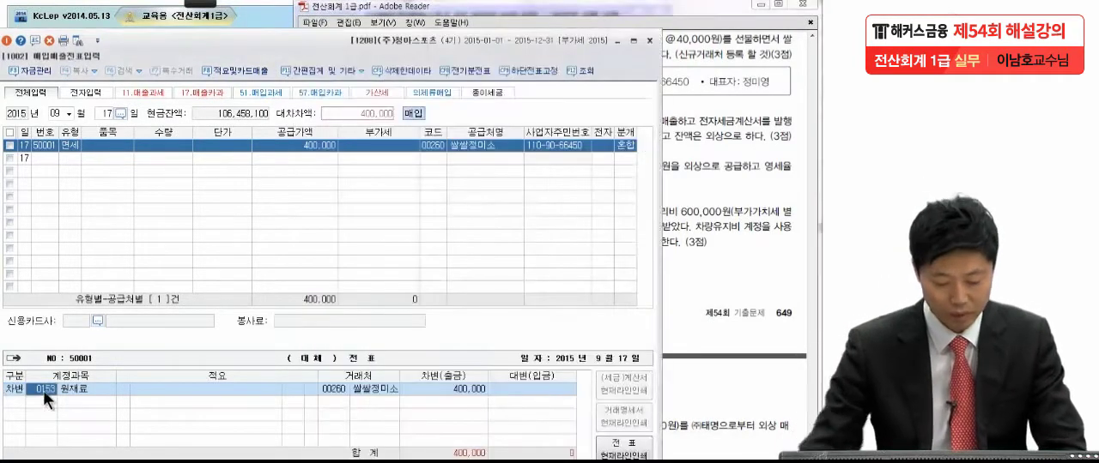
{"action": "type", "text": "접대"}
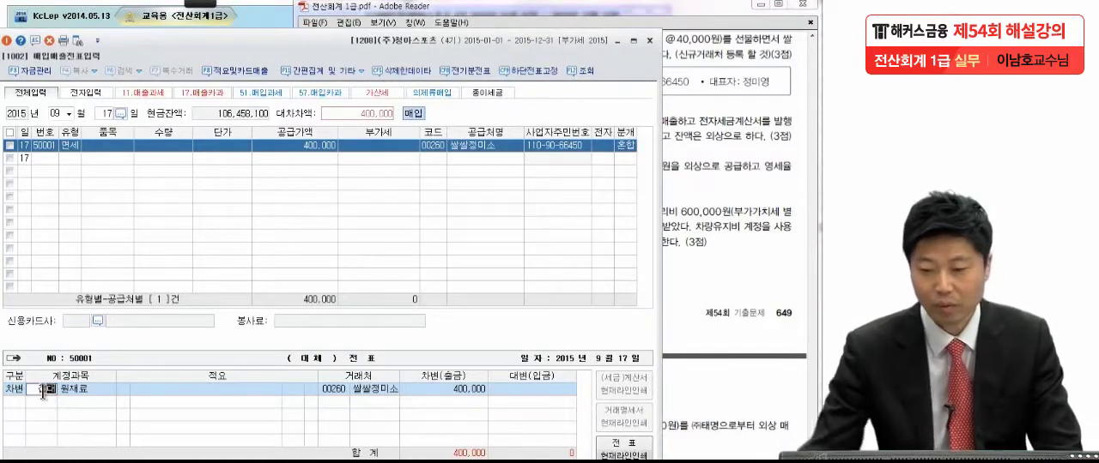
{"action": "left_click", "coordinate": [735, 143]}
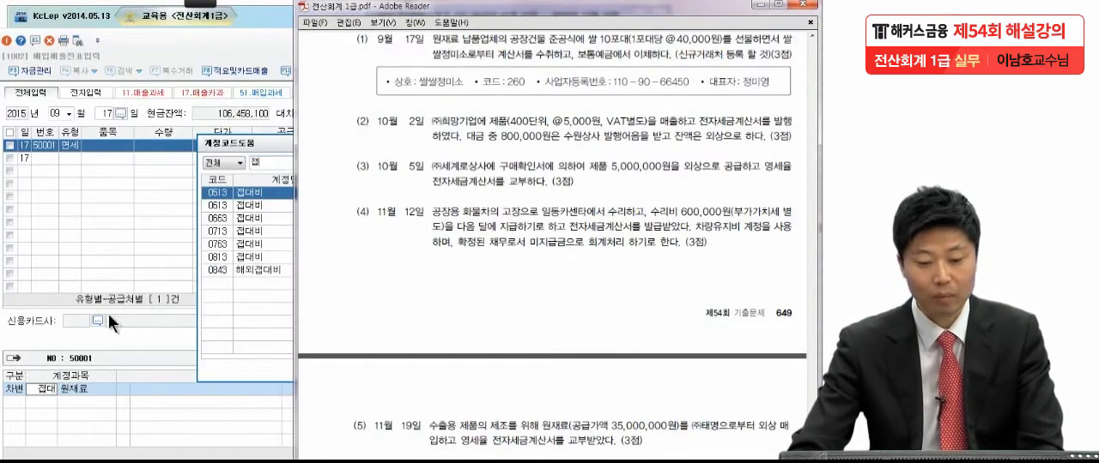
{"action": "left_click", "coordinate": [62, 392]}
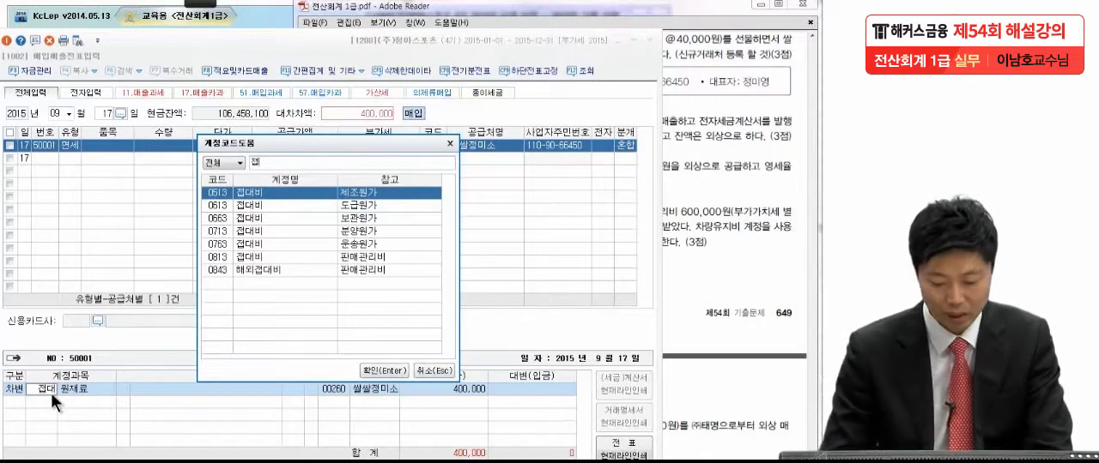
{"action": "key", "text": "Return"}
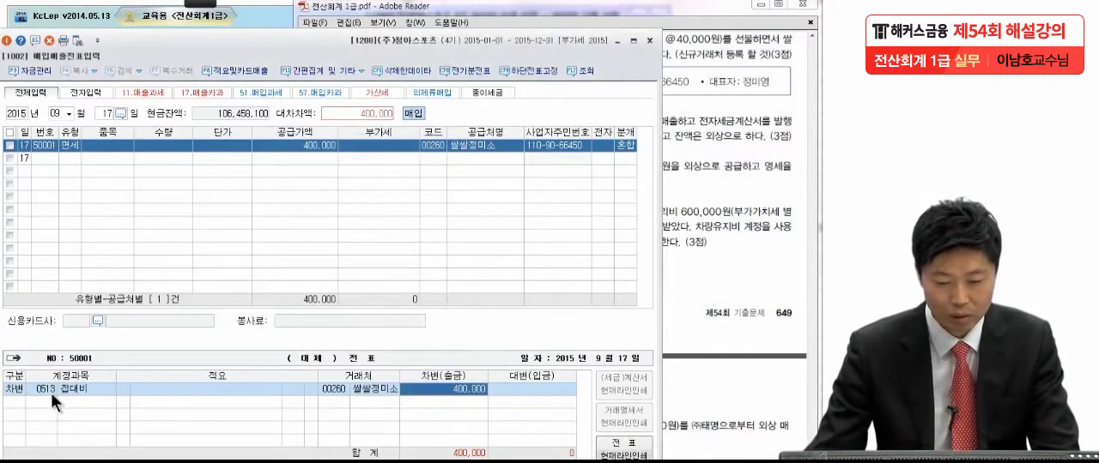
Step: Look up 접대 in the account code list for the debit line and select 0513 접대비 of 제조원가
{"action": "left_click", "coordinate": [50, 391]}
{"action": "key", "text": "F2"}
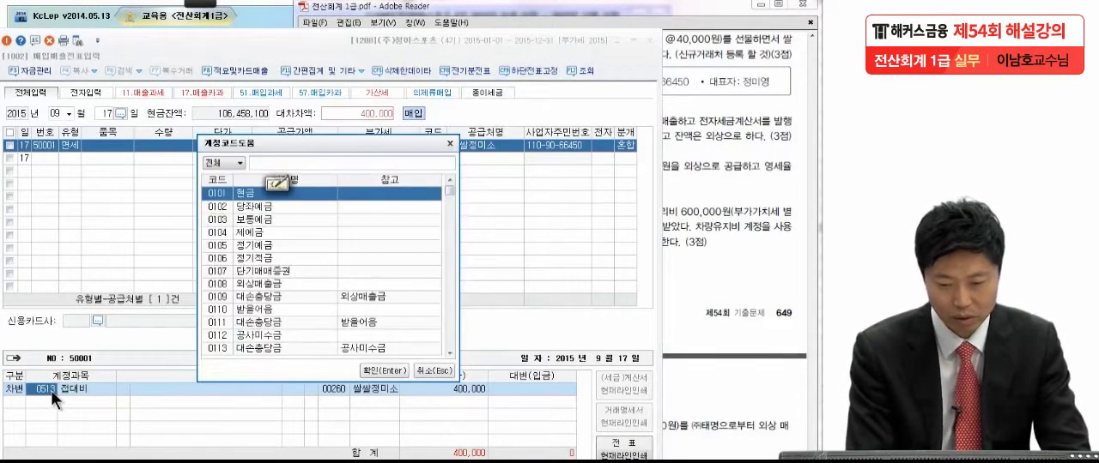
{"action": "type", "text": "접대"}
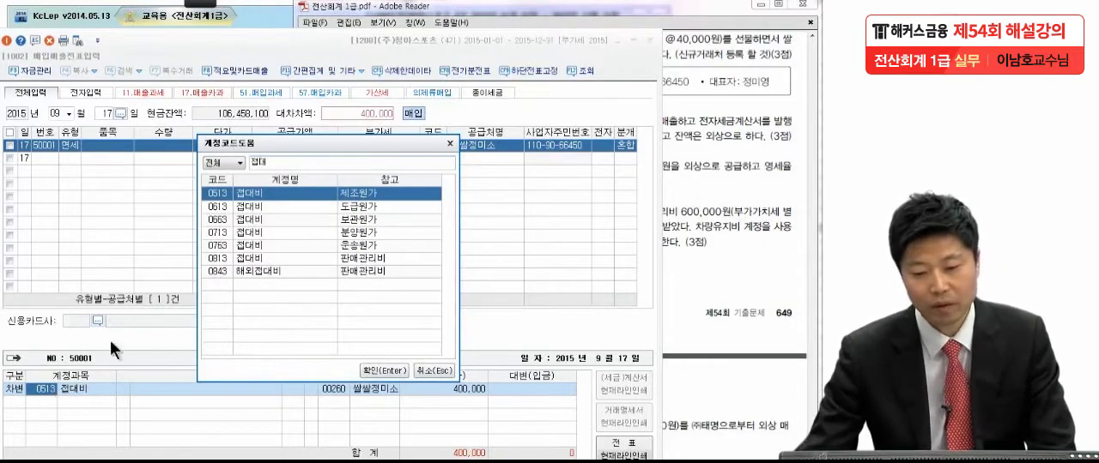
{"action": "double_click", "coordinate": [240, 194]}
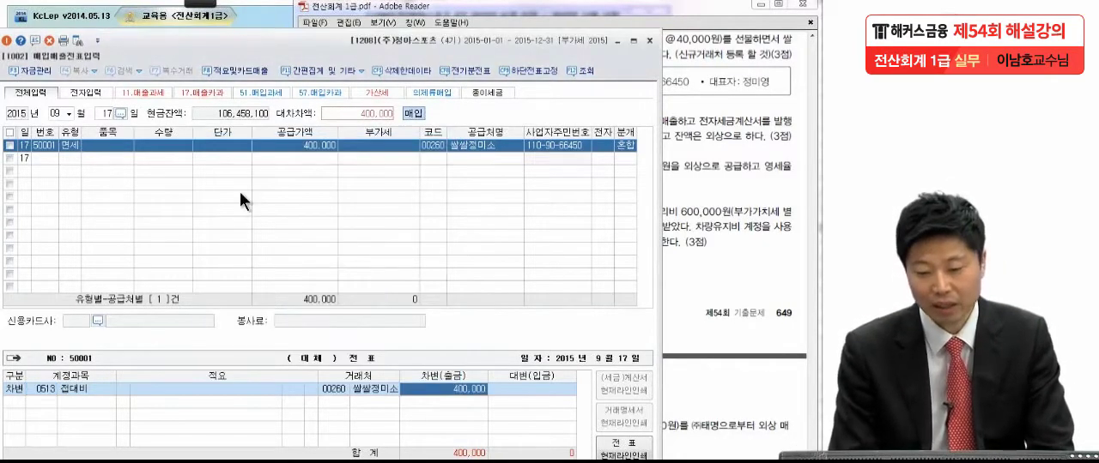
{"action": "key", "text": "Return"}
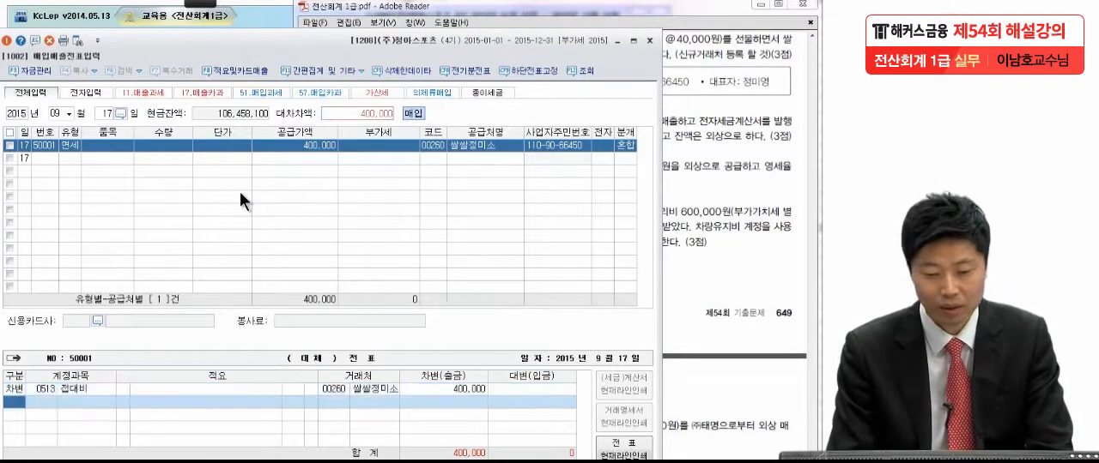
Step: Add a 대변 line for 0103 보통예금 of 400,000, complete the 9월 17일 voucher and review its journal lines
{"action": "left_click", "coordinate": [752, 66]}
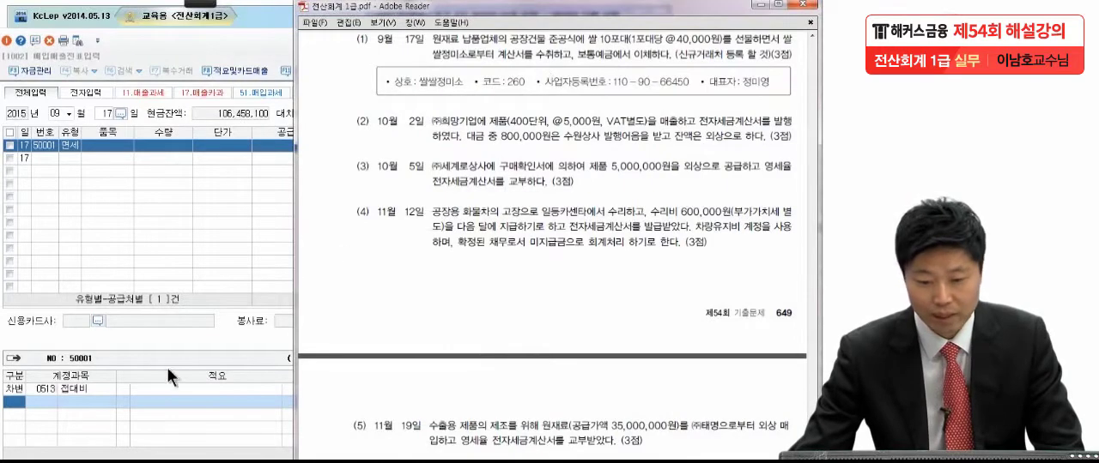
{"action": "left_click", "coordinate": [24, 398]}
{"action": "type", "text": "4"}
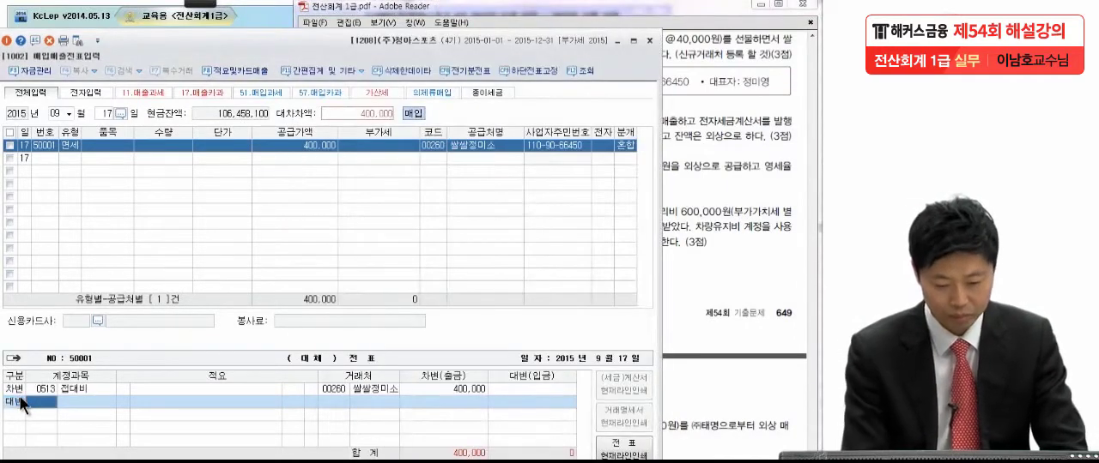
{"action": "type", "text": "보통"}
{"action": "key", "text": "Return"}
{"action": "key", "text": "Return"}
{"action": "key", "text": "Return"}
{"action": "key", "text": "Return"}
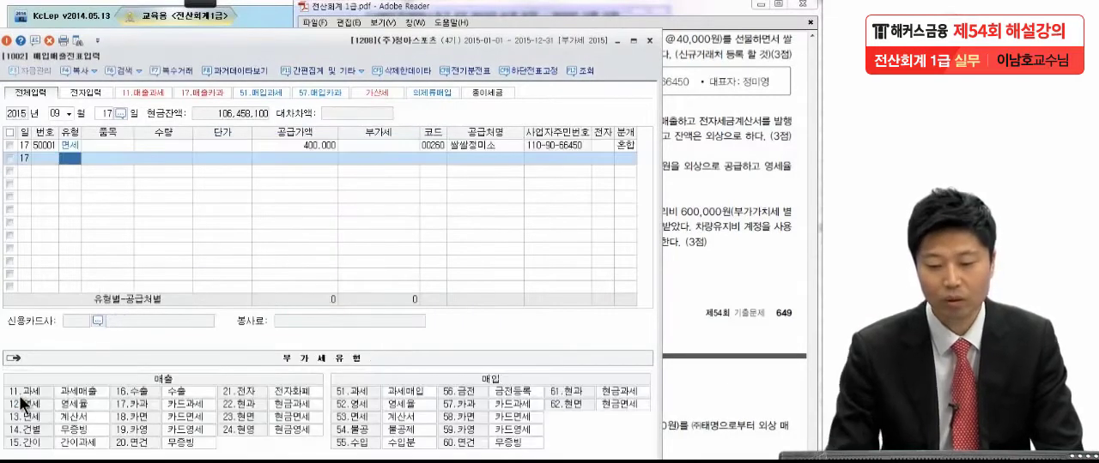
{"action": "left_click", "coordinate": [157, 145]}
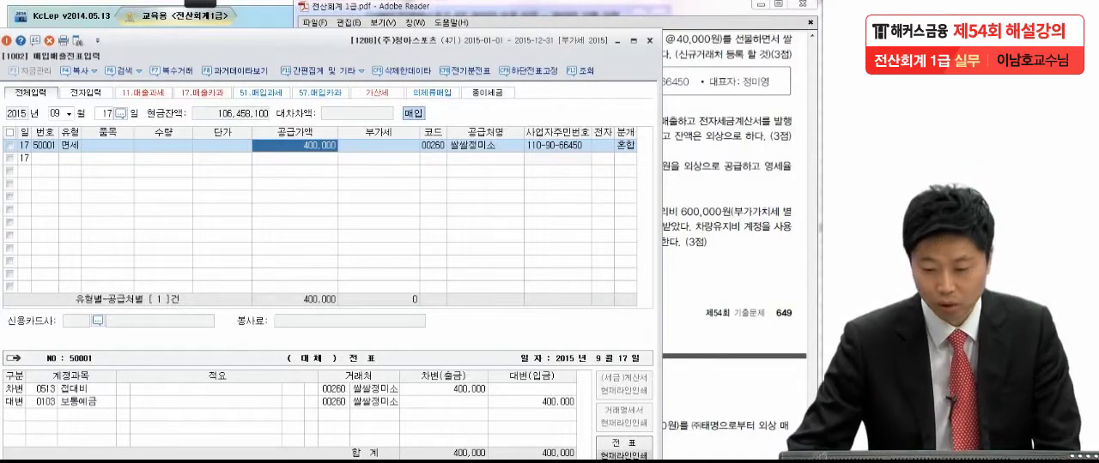
{"action": "left_click", "coordinate": [387, 388]}
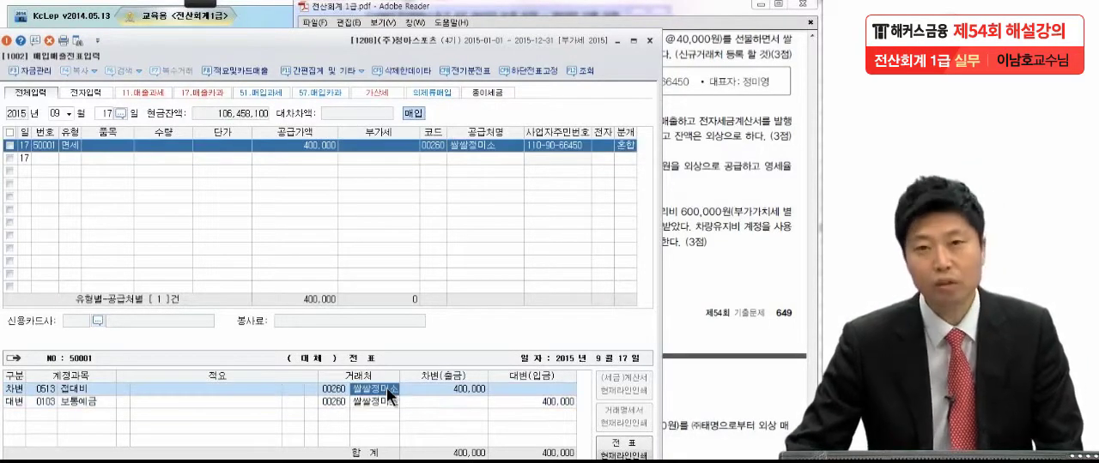
Step: Switch to the exam PDF in Adobe Reader, go to items (2) to (6) and pick the Pen annotation tool
{"action": "left_click", "coordinate": [762, 237]}
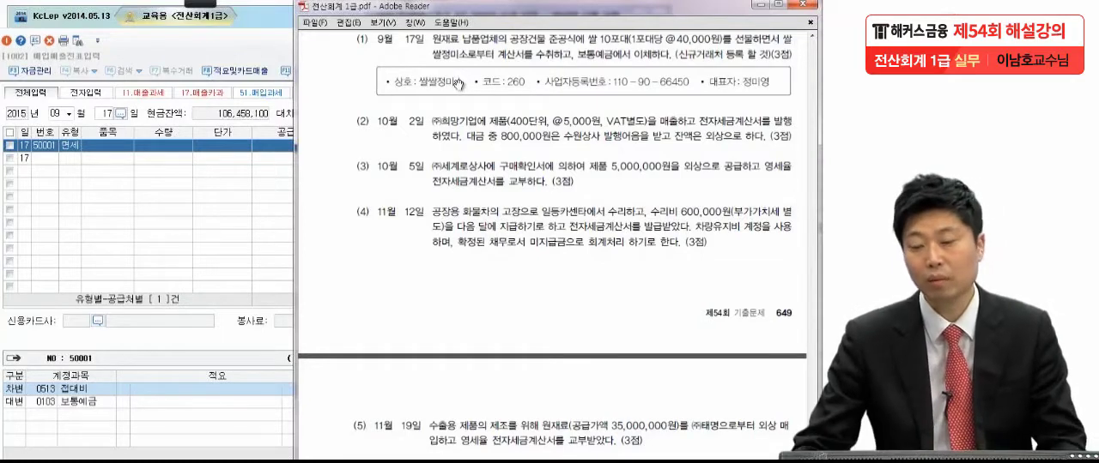
{"action": "scroll", "coordinate": [479, 192], "scroll_direction": "down", "scroll_amount": 2}
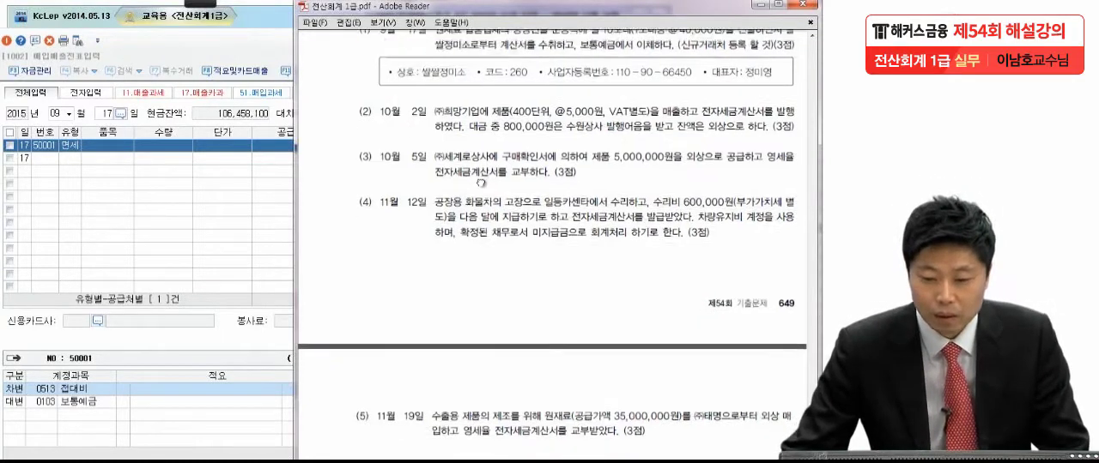
{"action": "mouse_move", "coordinate": [311, 9]}
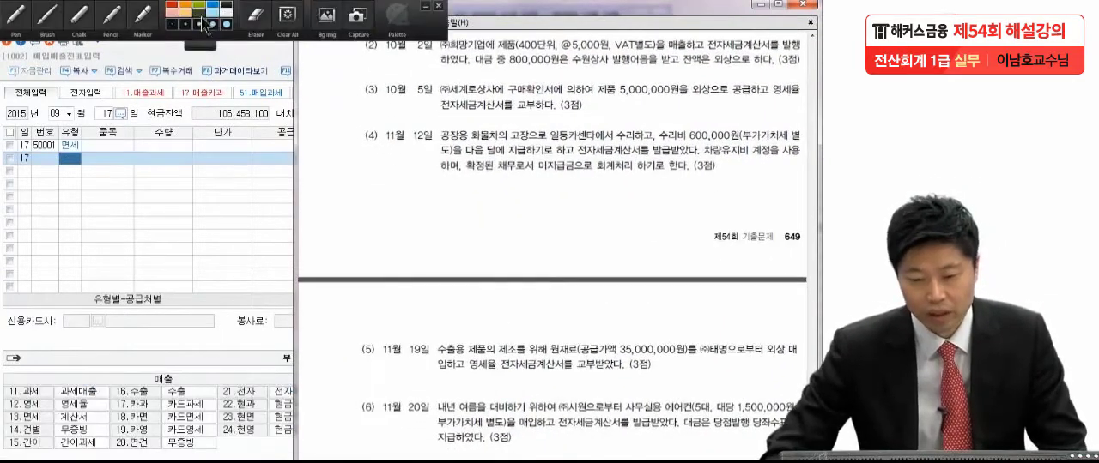
{"action": "left_click", "coordinate": [11, 27]}
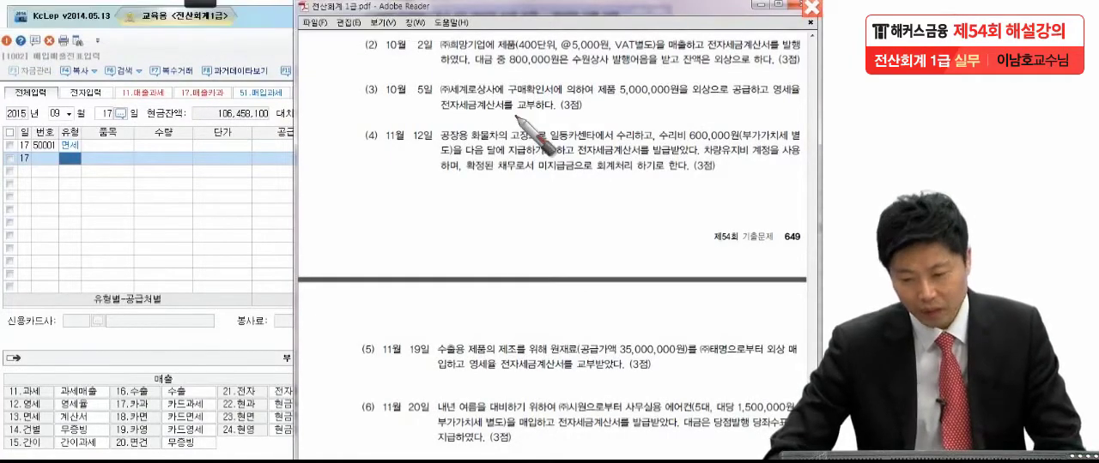
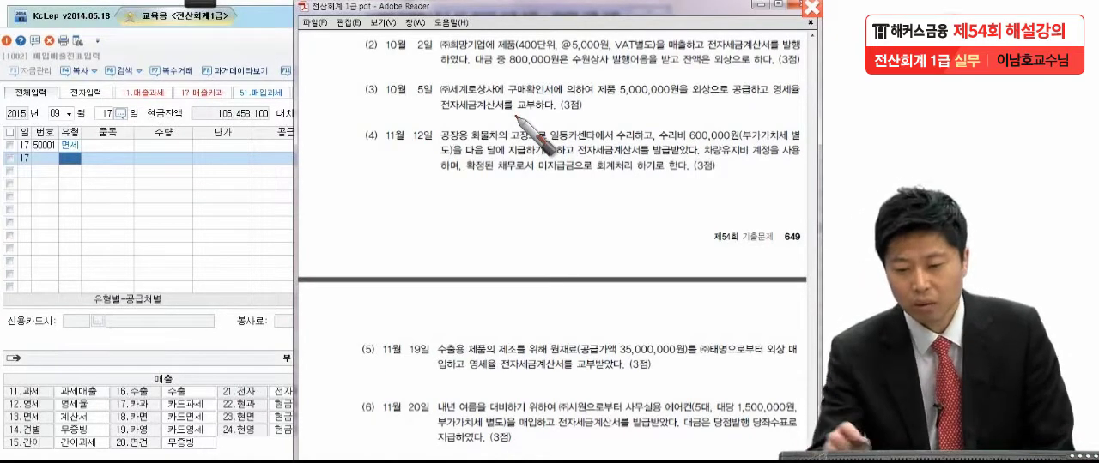
Step: Circle ㈜희망기업 and 수원상사 in exam item (2) with the pen, and clear the marks
{"action": "mouse_move", "coordinate": [474, 34]}
{"action": "left_mouse_down"}
{"action": "mouse_move", "coordinate": [433, 41]}
{"action": "mouse_move", "coordinate": [479, 54]}
{"action": "left_mouse_up"}
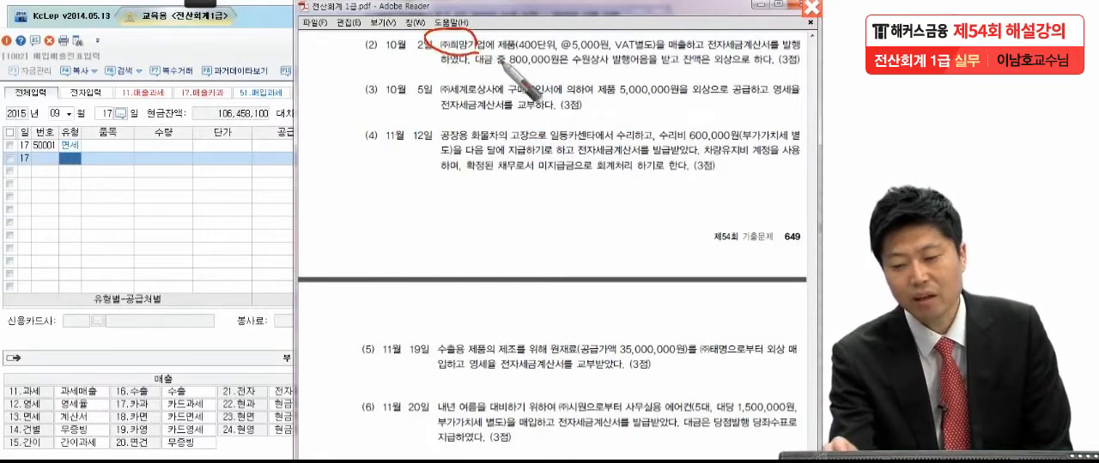
{"action": "mouse_move", "coordinate": [568, 71]}
{"action": "left_mouse_down"}
{"action": "mouse_move", "coordinate": [585, 51]}
{"action": "mouse_move", "coordinate": [615, 65]}
{"action": "mouse_move", "coordinate": [611, 81]}
{"action": "left_mouse_up"}
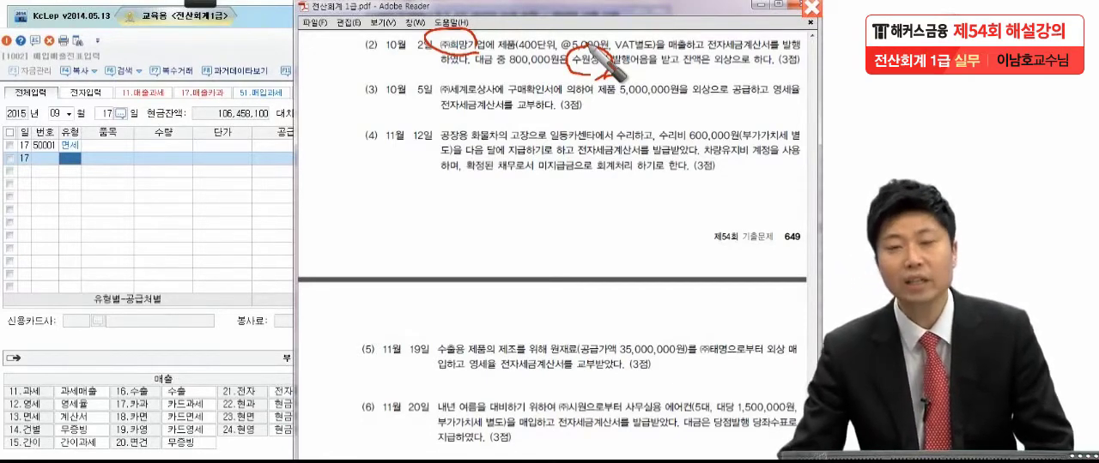
{"action": "left_click_drag", "start_coordinate": [592, 53], "coordinate": [611, 76]}
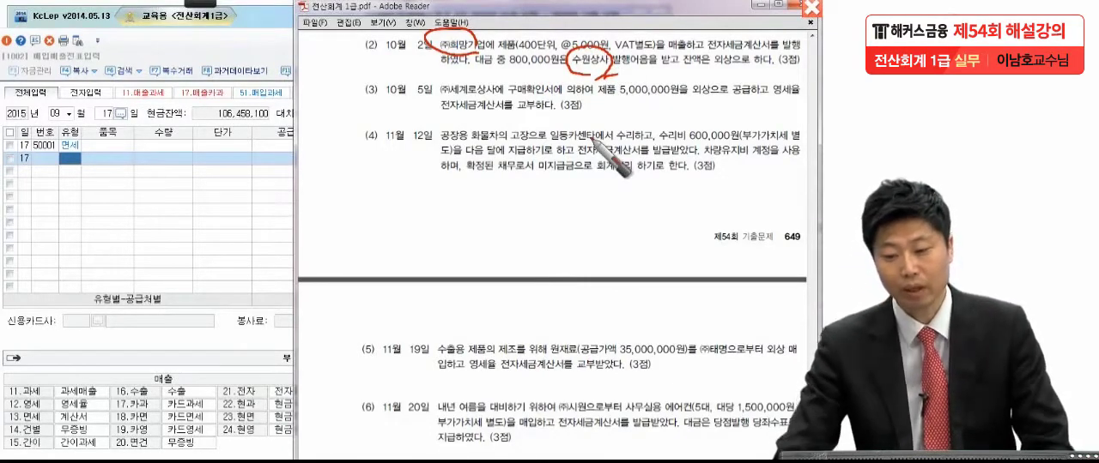
{"action": "key", "text": "Escape"}
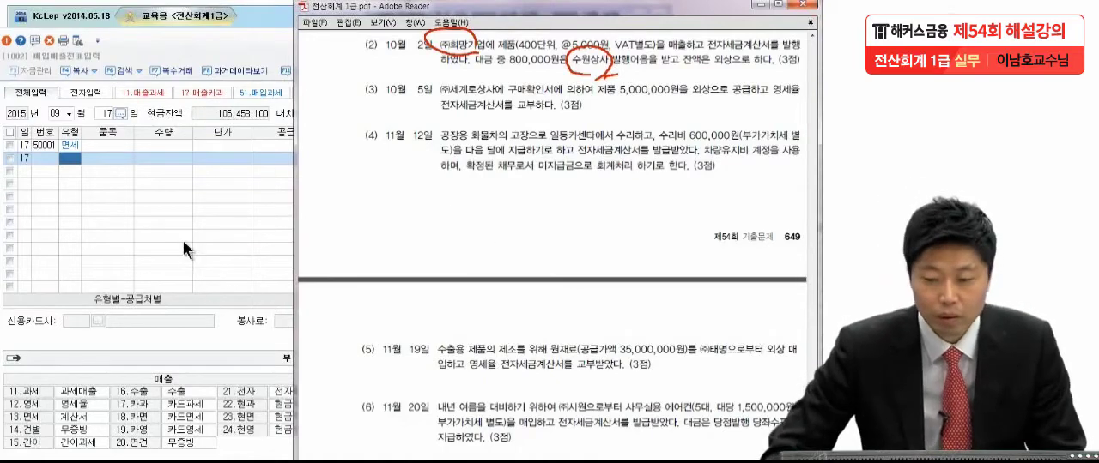
Step: Switch to KcLep, set the 매입매출전표 date to month 10, day 2, and start a line of type 11 과세
{"action": "left_click", "coordinate": [147, 208]}
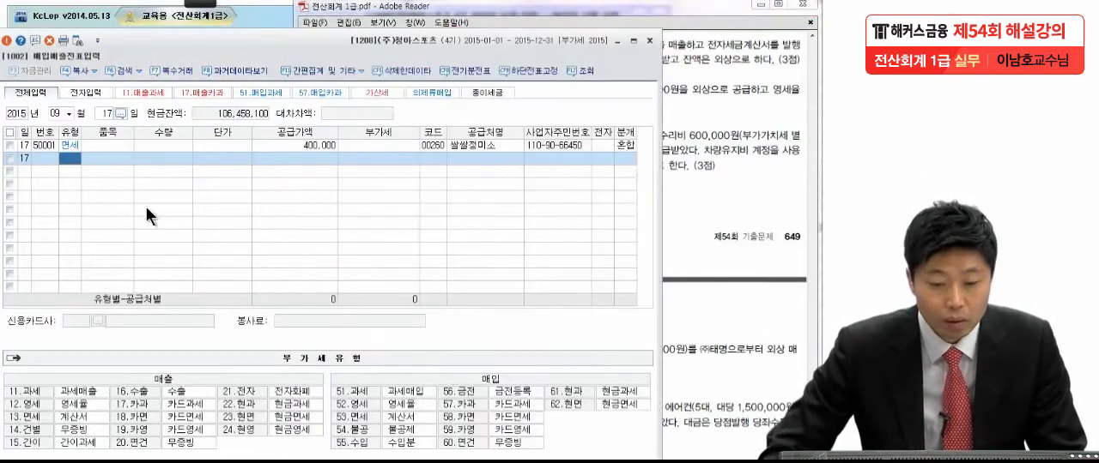
{"action": "left_click", "coordinate": [694, 91]}
{"action": "left_click", "coordinate": [68, 113]}
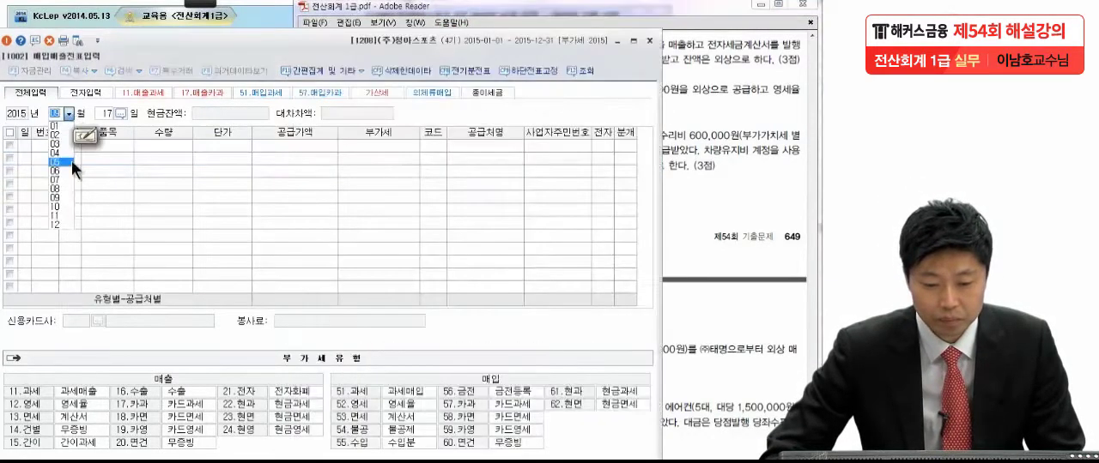
{"action": "left_click", "coordinate": [58, 202]}
{"action": "type", "text": "2"}
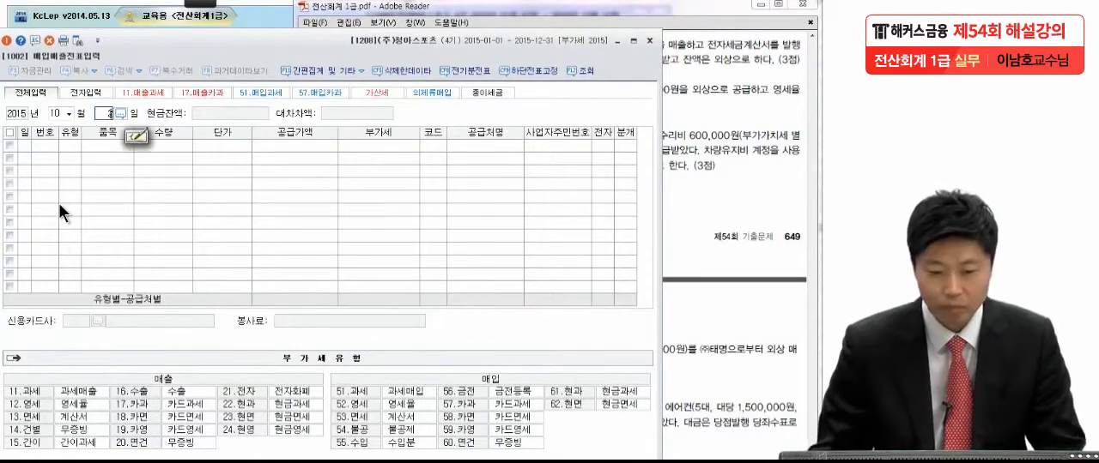
{"action": "key", "text": "Return"}
{"action": "type", "text": "11"}
{"action": "key", "text": "Return"}
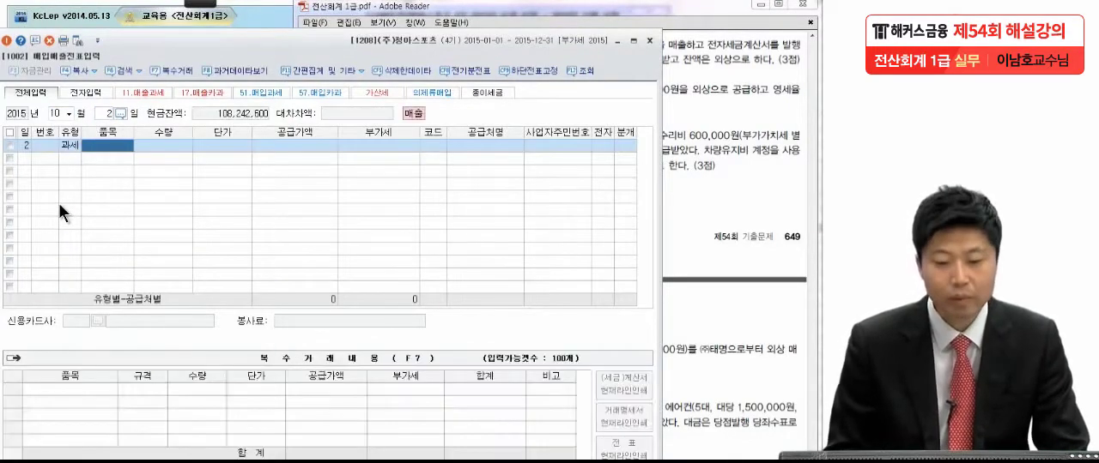
Step: Enter a 공급가액 of 2,000,000 on the 10월 2일 line and assign (주)희망기업 as its 거래처
{"action": "key", "text": "Return"}
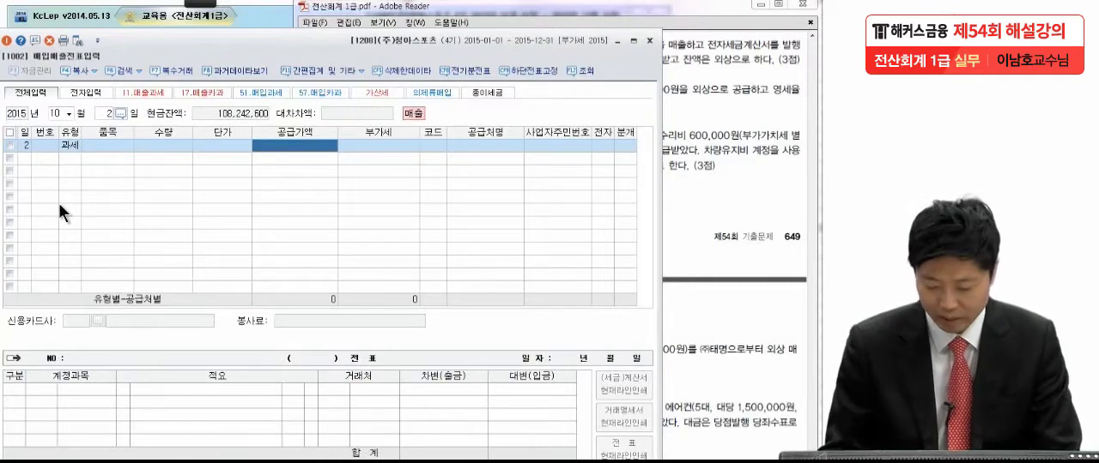
{"action": "type", "text": "2000000"}
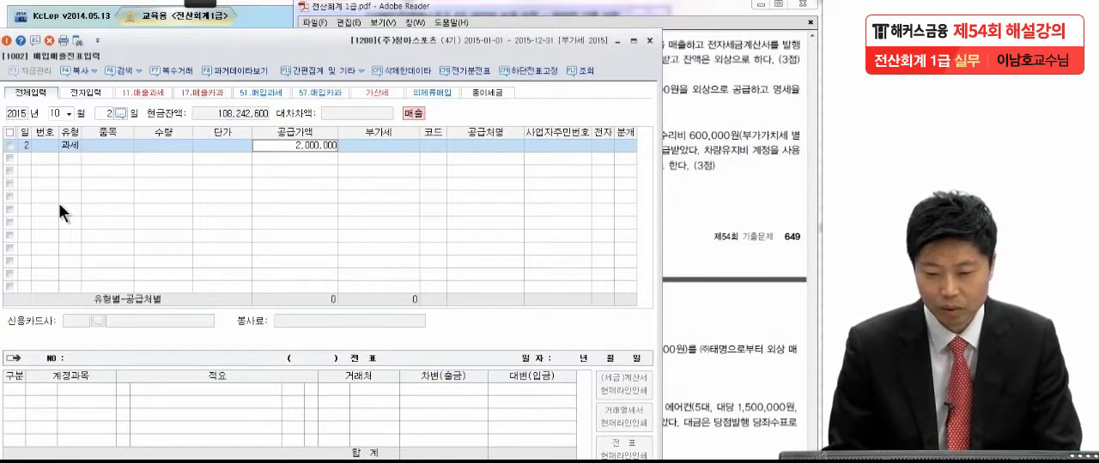
{"action": "key", "text": "Return"}
{"action": "key", "text": "Return"}
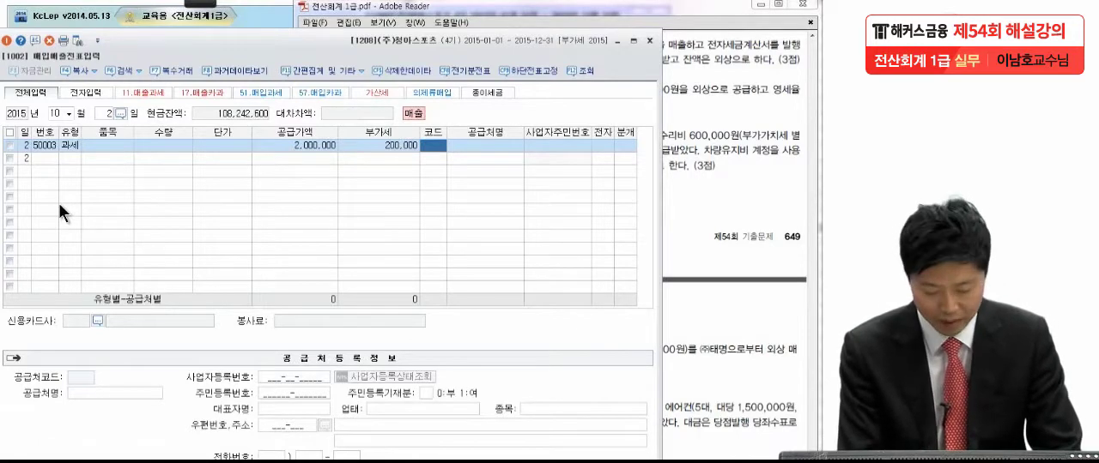
{"action": "type", "text": "희망"}
{"action": "key", "text": "Return"}
{"action": "key", "text": "Return"}
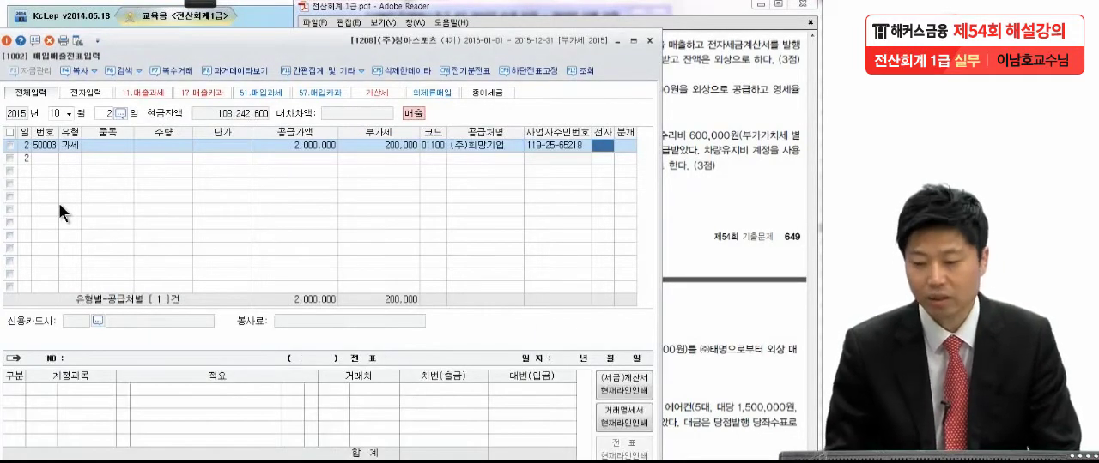
Step: Set 전자 to 여 and 분개 to 3 혼합 for the (주)희망기업 sale
{"action": "type", "text": "1"}
{"action": "key", "text": "Return"}
{"action": "type", "text": "3"}
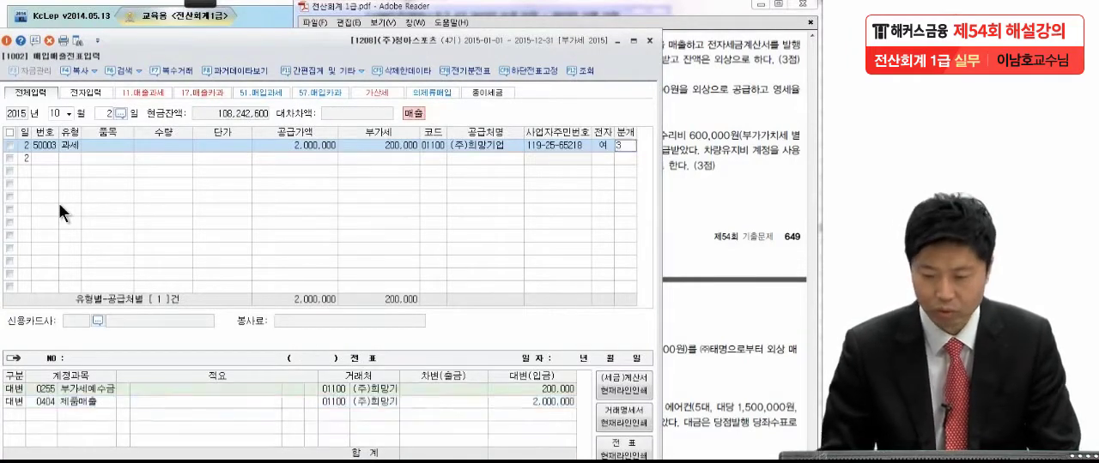
{"action": "key", "text": "Return"}
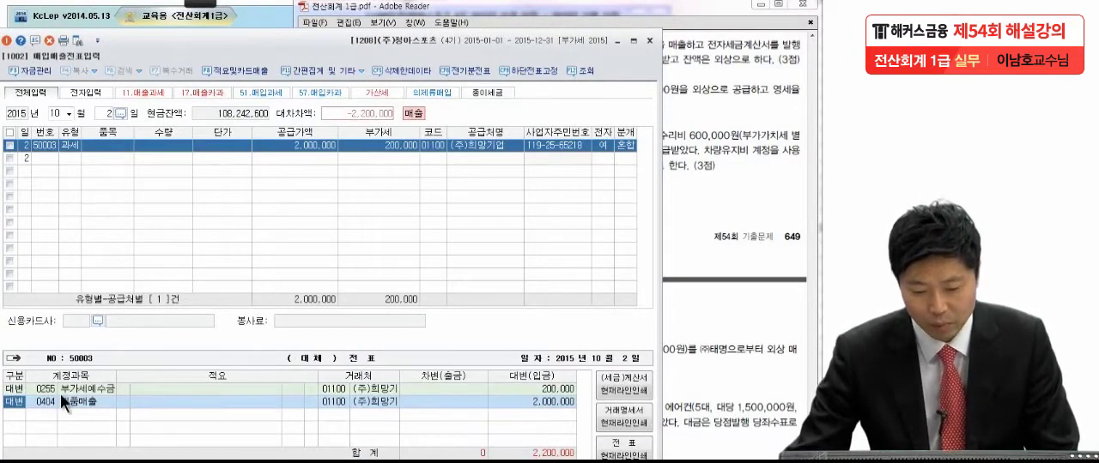
Step: Add a 차변 line below 제품매출 in the journal, looking up 받을 and selecting account 0110 받을어음
{"action": "left_click", "coordinate": [520, 402]}
{"action": "key", "text": "Return"}
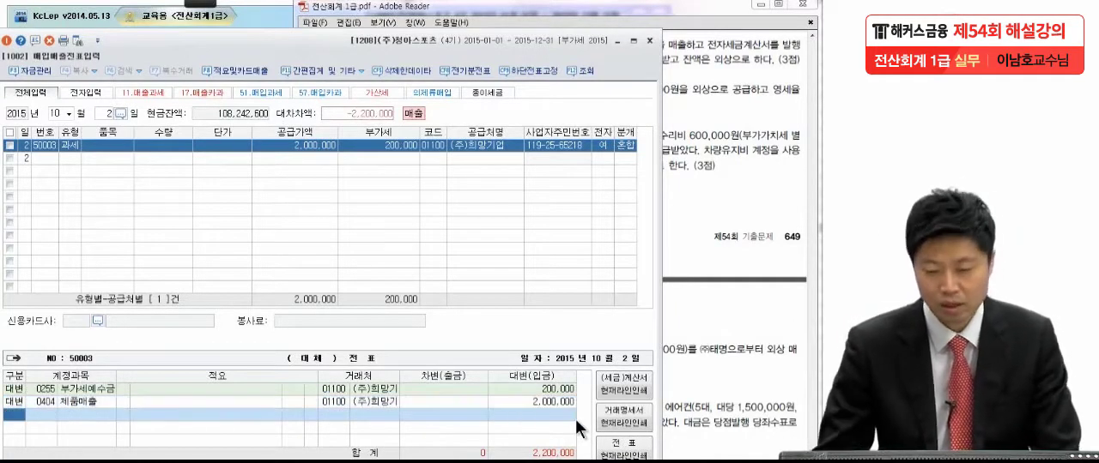
{"action": "type", "text": "3"}
{"action": "key", "text": "Return"}
{"action": "type", "text": "받을"}
{"action": "key", "text": "Return"}
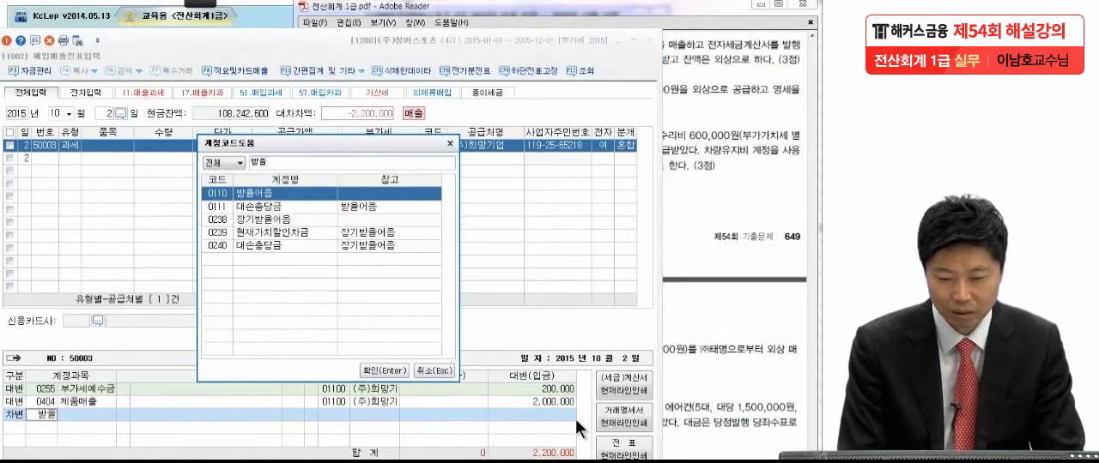
{"action": "key", "text": "Return"}
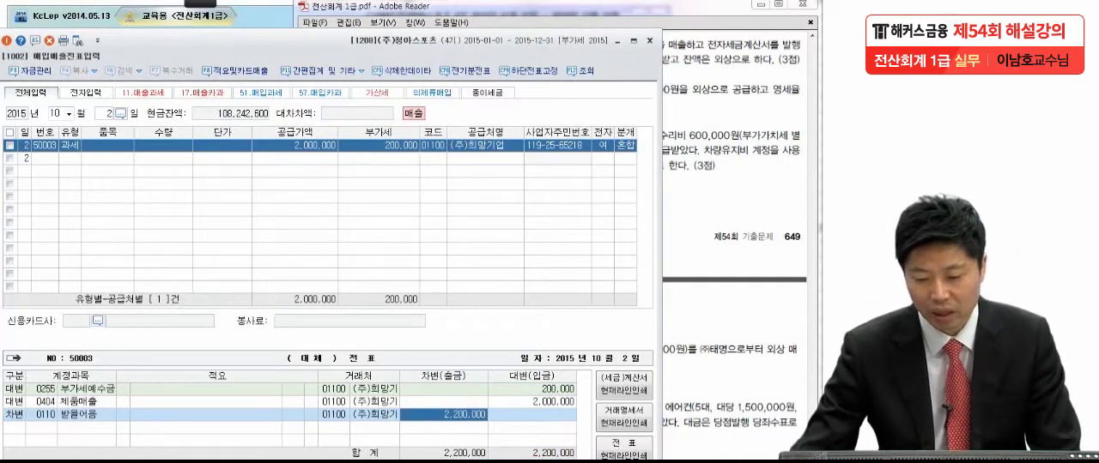
Step: Change the 거래처 of the 받을어음 line to 수원상사 through the 거래처 lookup
{"action": "left_click", "coordinate": [324, 418]}
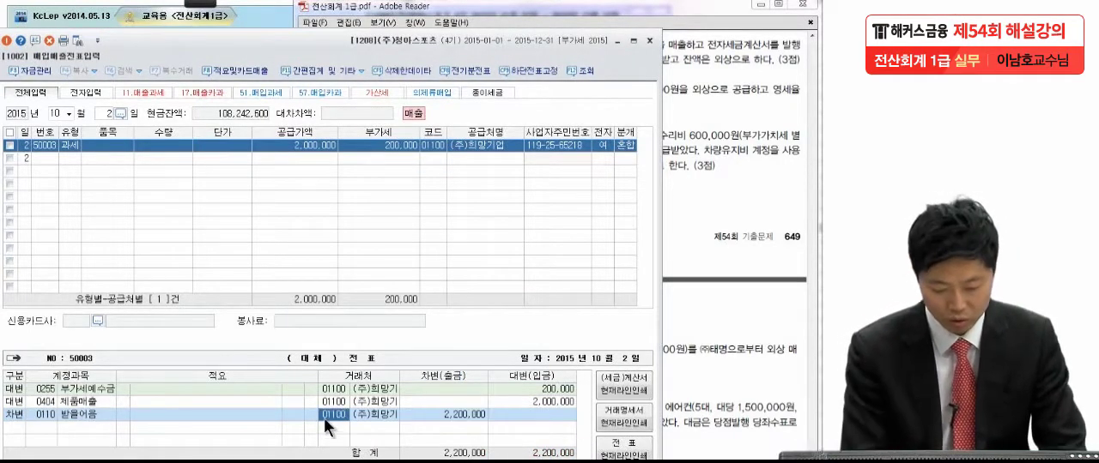
{"action": "type", "text": "우림"}
{"action": "key", "text": "Return"}
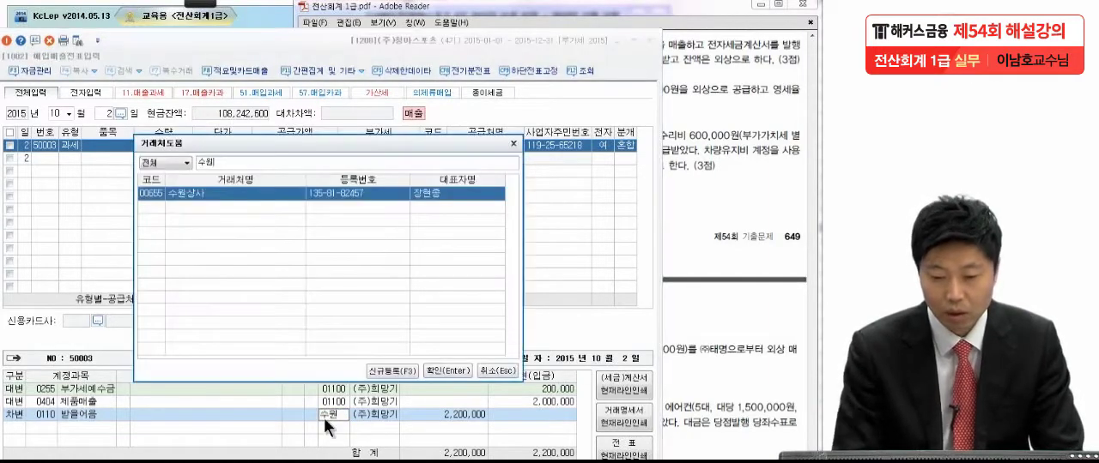
{"action": "key", "text": "Return"}
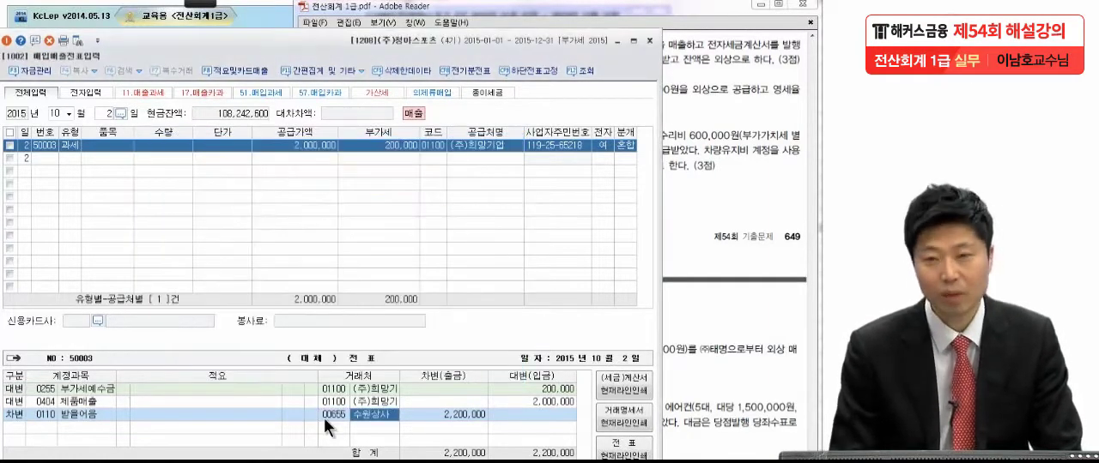
{"action": "key", "text": "Return"}
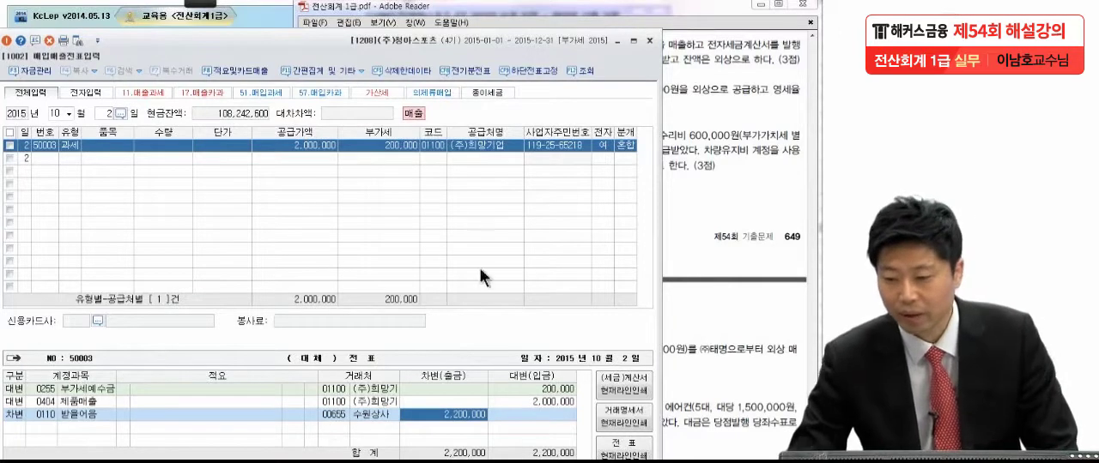
Step: Check exam item (2) in Adobe Reader and set the 받을어음 debit amount to 800,000 in KcLep
{"action": "left_click", "coordinate": [736, 130]}
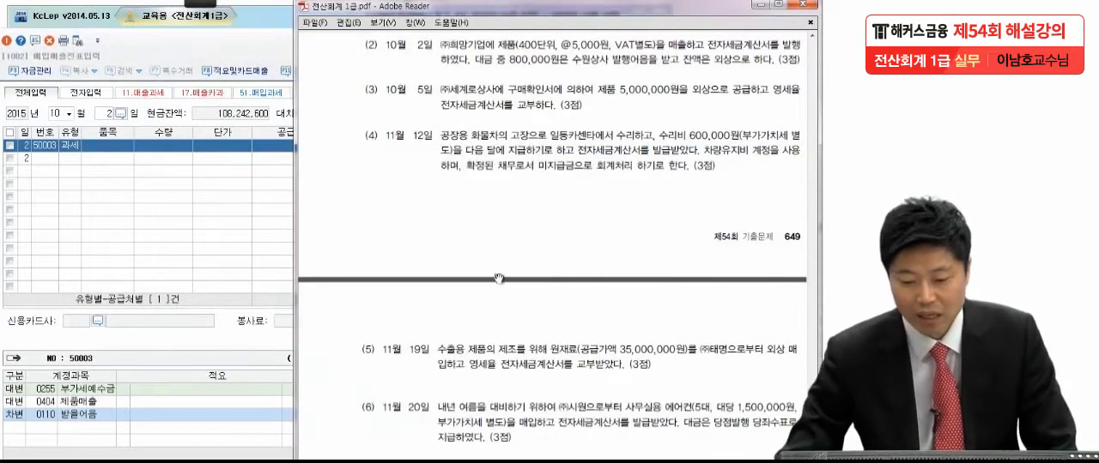
{"action": "left_click", "coordinate": [267, 420]}
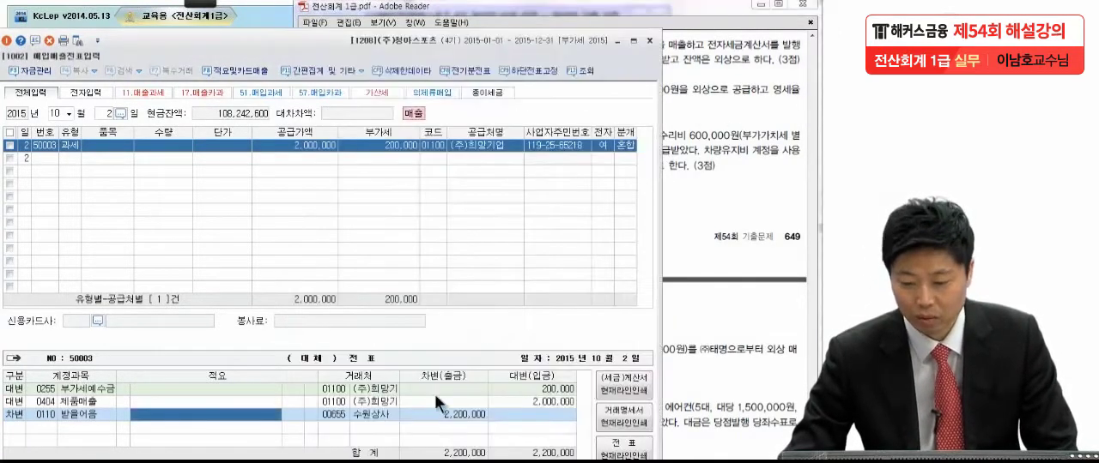
{"action": "left_click", "coordinate": [447, 415]}
{"action": "type", "text": "800000"}
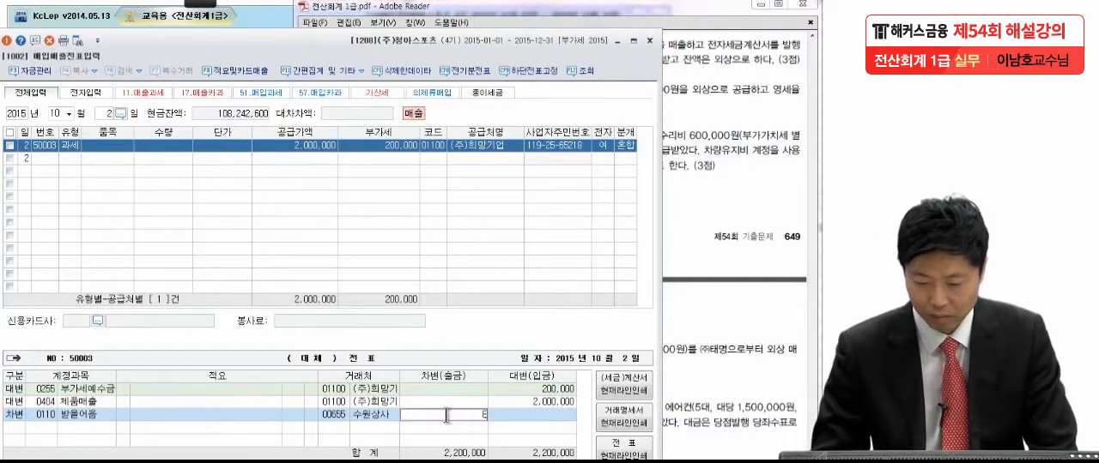
{"action": "key", "text": "Return"}
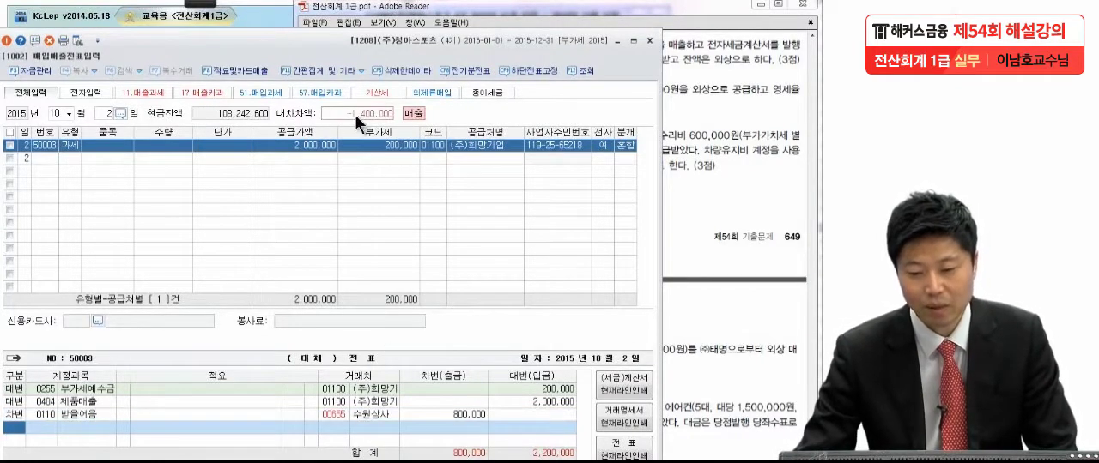
Step: Recheck exam item (2), add a 차변 line for 0108 외상매출금 covering the remaining 1,400,000, and complete the 10월 2일 voucher
{"action": "left_click", "coordinate": [755, 144]}
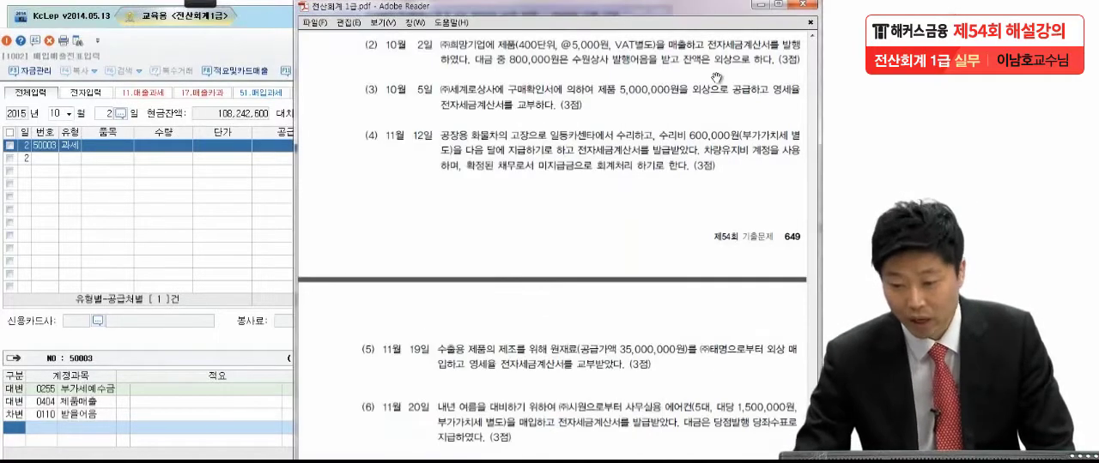
{"action": "left_click", "coordinate": [20, 442]}
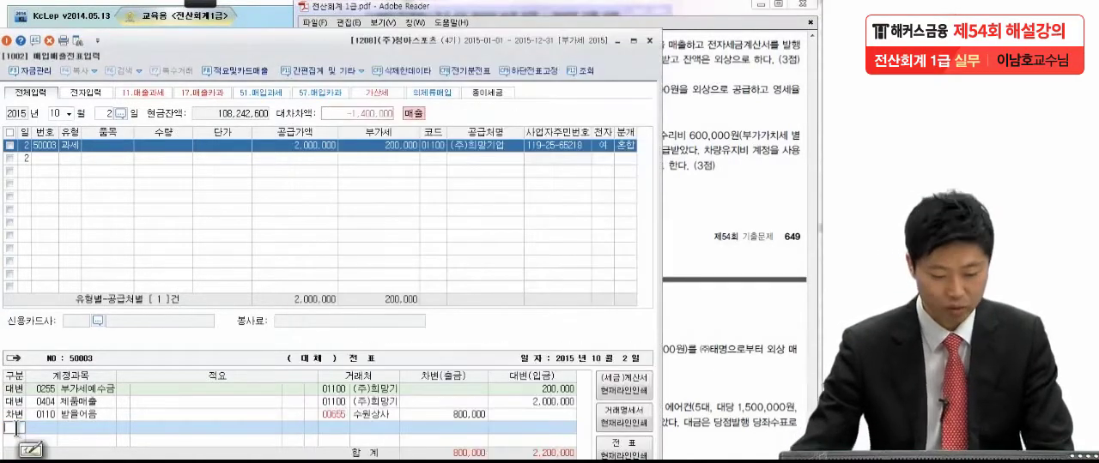
{"action": "type", "text": "3"}
{"action": "type", "text": "외상매"}
{"action": "key", "text": "Return"}
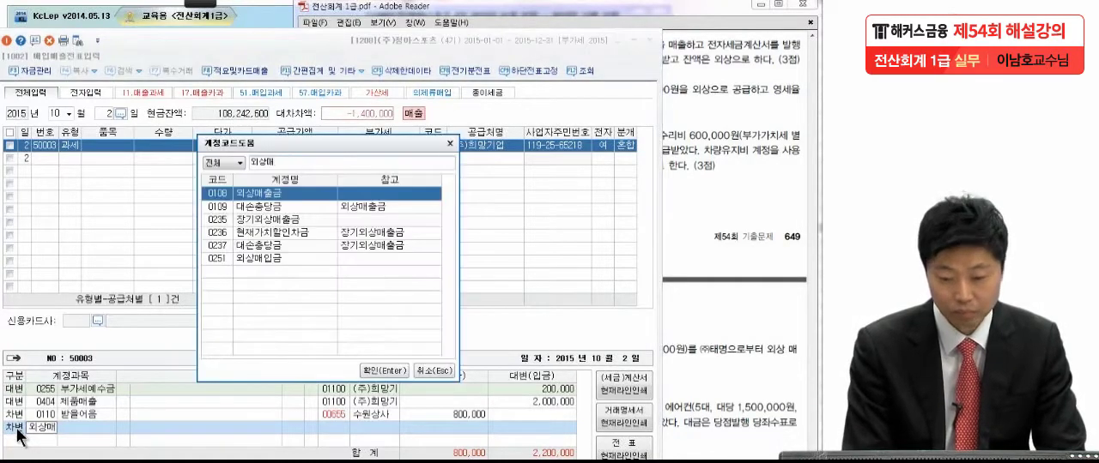
{"action": "key", "text": "Return"}
{"action": "key", "text": "Return"}
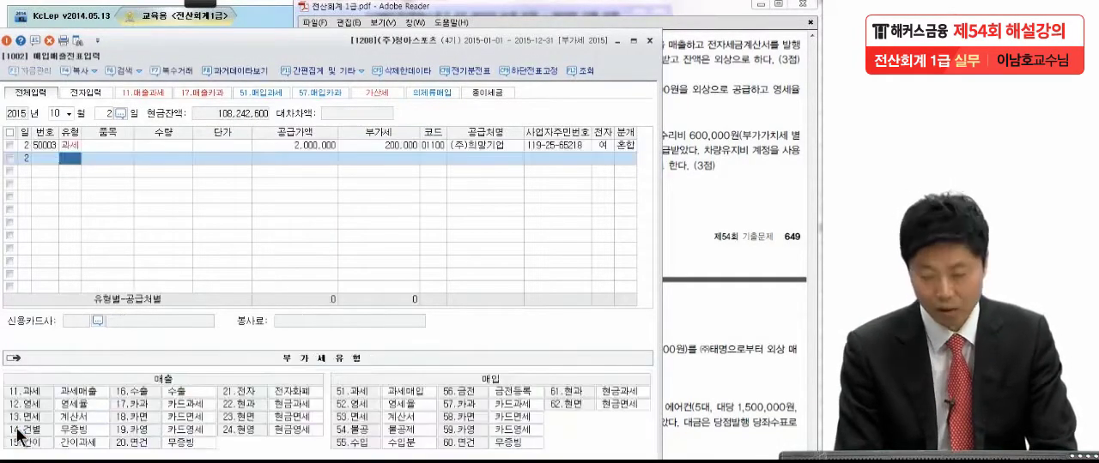
Step: Switch to the exam PDF, read item (3), circle 구매확인서 with the pen, and clear the mark
{"action": "left_click", "coordinate": [724, 144]}
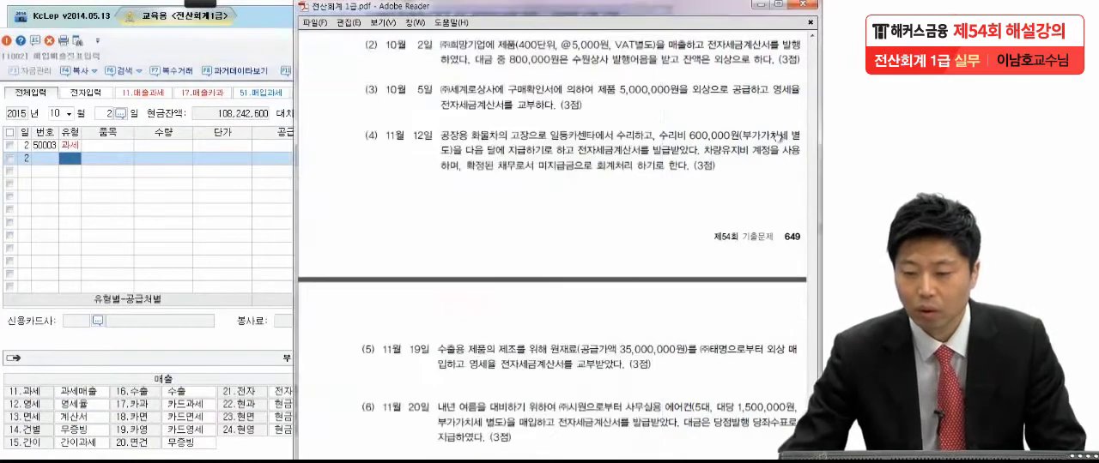
{"action": "scroll", "coordinate": [694, 224], "scroll_direction": "down", "scroll_amount": 1}
{"action": "scroll", "coordinate": [693, 223], "scroll_direction": "down", "scroll_amount": 1}
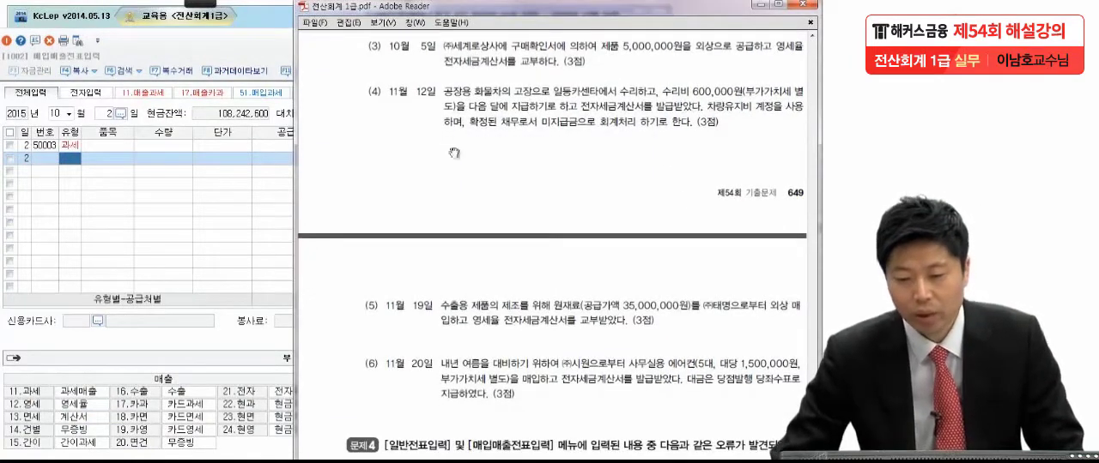
{"action": "mouse_move", "coordinate": [216, 15]}
{"action": "left_click", "coordinate": [15, 16]}
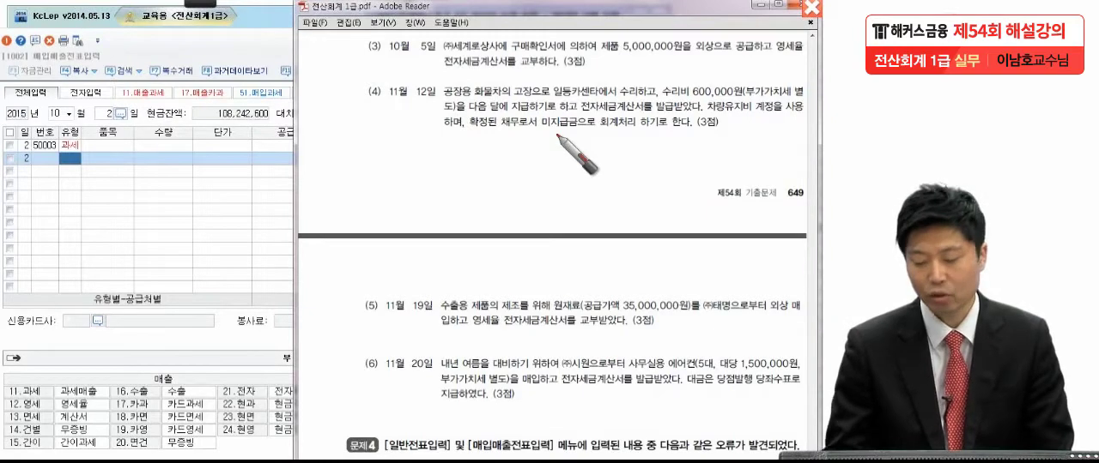
{"action": "mouse_move", "coordinate": [556, 61]}
{"action": "left_mouse_down"}
{"action": "mouse_move", "coordinate": [515, 48]}
{"action": "mouse_move", "coordinate": [558, 39]}
{"action": "left_mouse_up"}
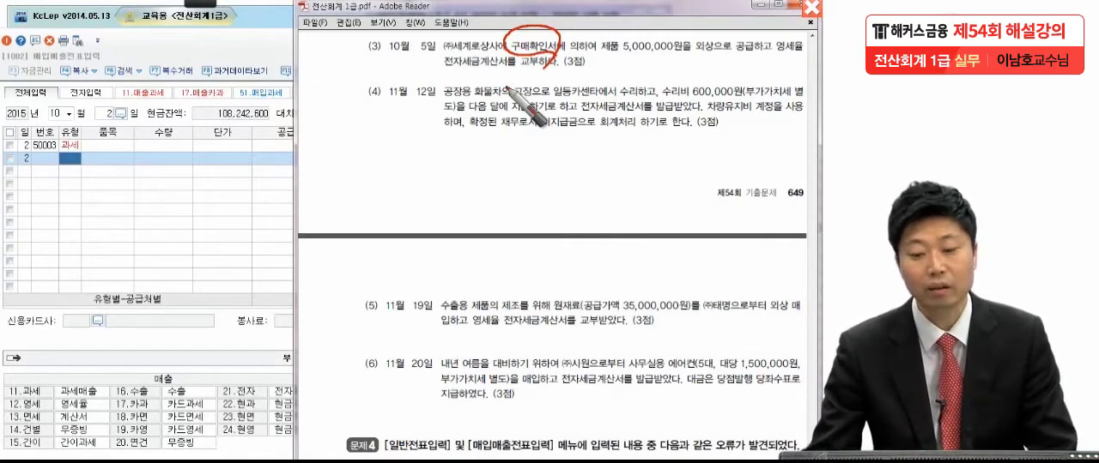
{"action": "key", "text": "Escape"}
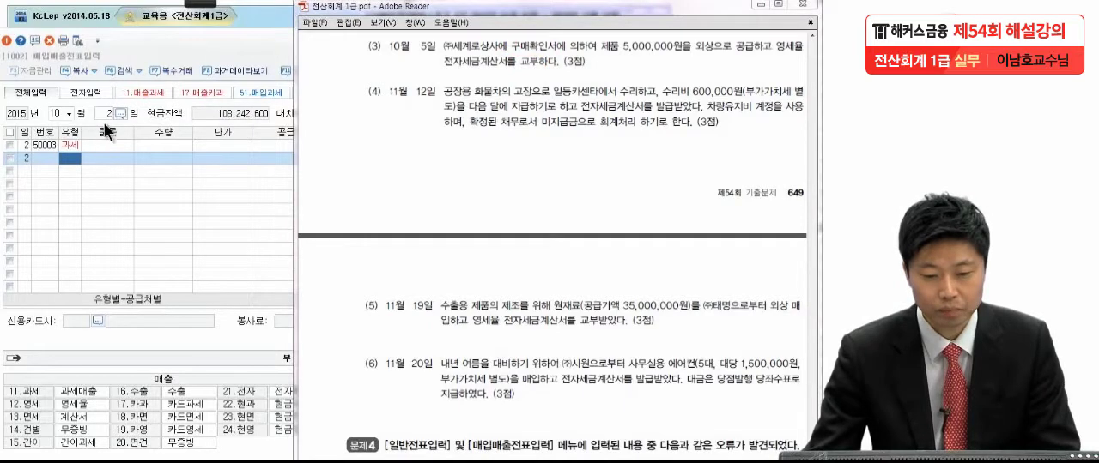
Step: Switch to KcLep, set the voucher day to 5 in month 10, and start a line of type 12 영세
{"action": "left_click", "coordinate": [108, 112]}
{"action": "type", "text": "5"}
{"action": "key", "text": "Return"}
{"action": "type", "text": "12"}
{"action": "key", "text": "Return"}
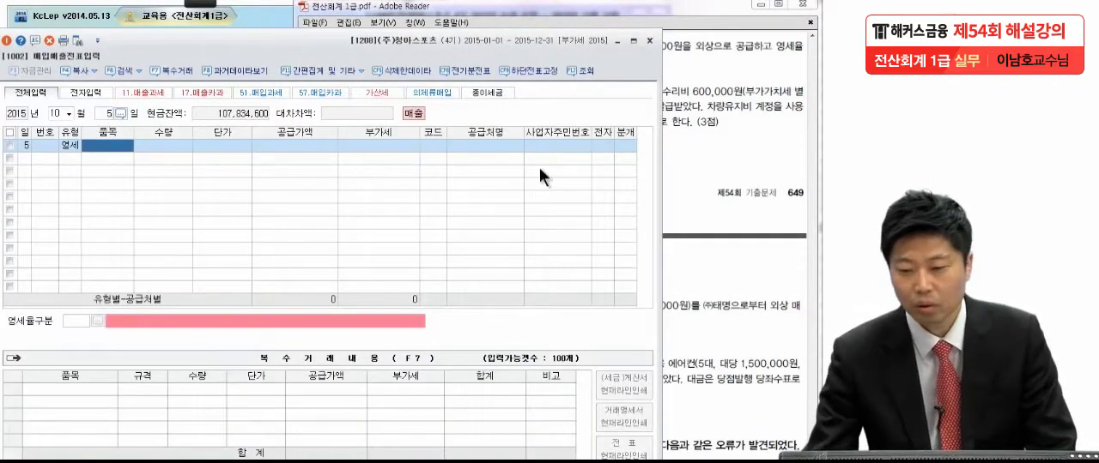
Step: Recheck exam item (3) in Adobe Reader, and in KcLep enter a 공급가액 of 5,000,000 on the 영세 line
{"action": "left_click", "coordinate": [738, 141]}
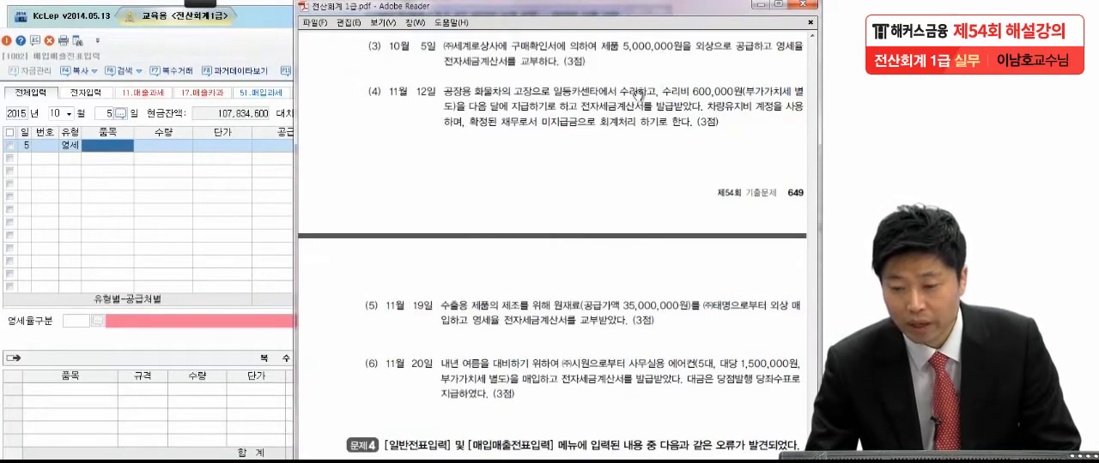
{"action": "left_click", "coordinate": [158, 209]}
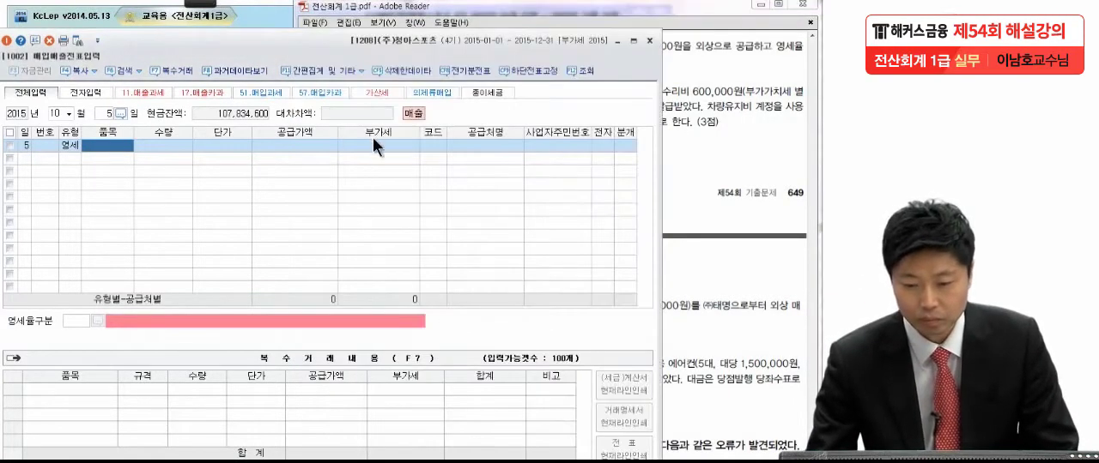
{"action": "left_click", "coordinate": [330, 144]}
{"action": "type", "text": "5000000"}
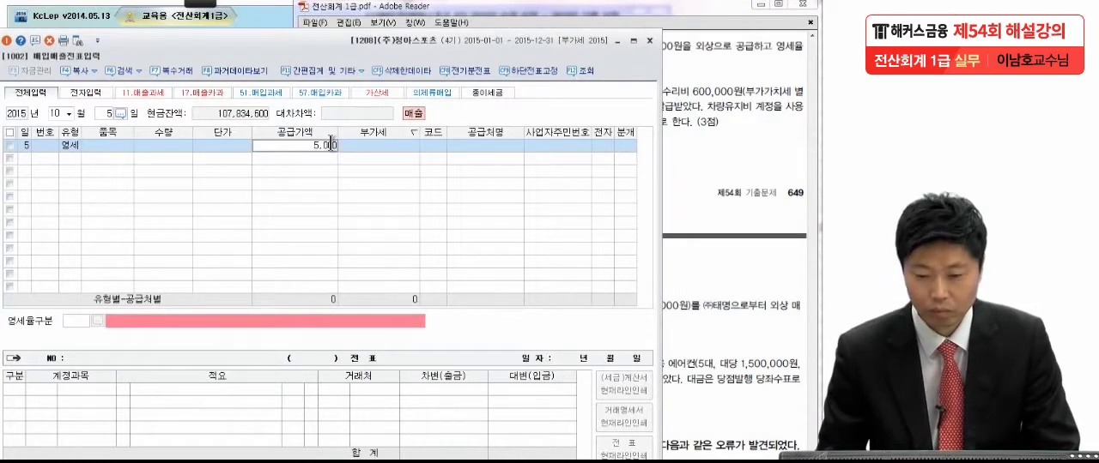
{"action": "key", "text": "Return"}
Step: Look up the customer with 세계 and assign (주)세계로상사 as the 공급처 of the 영세 line
{"action": "type", "text": "세"}
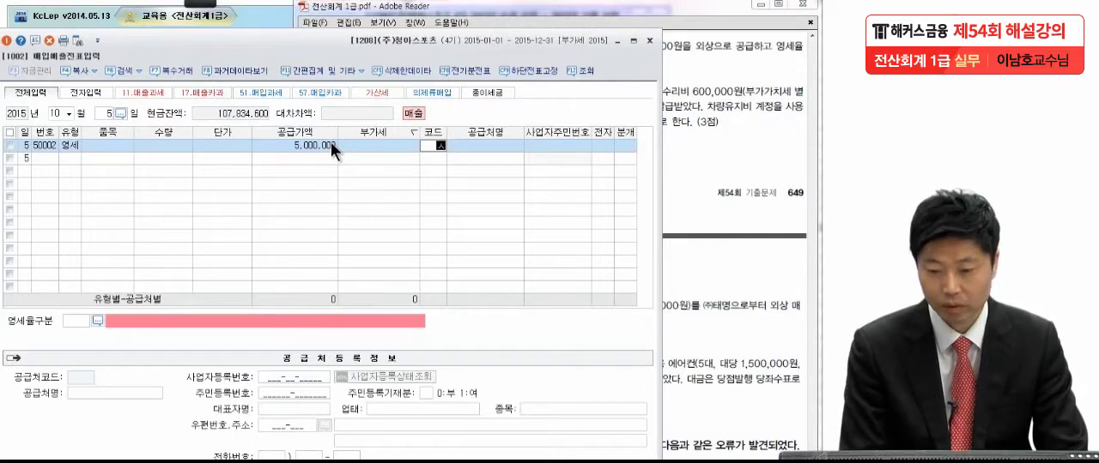
{"action": "type", "text": "계"}
{"action": "key", "text": "Return"}
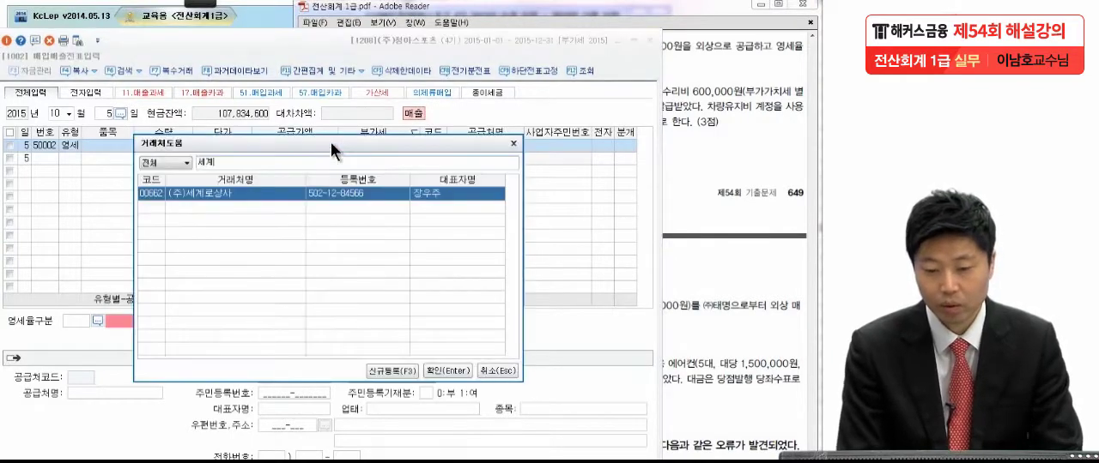
{"action": "key", "text": "Return"}
Step: Mark the 영세 sale as an electronic invoice (여) and set its 분개 type to 3 혼합
{"action": "key", "text": "Return"}
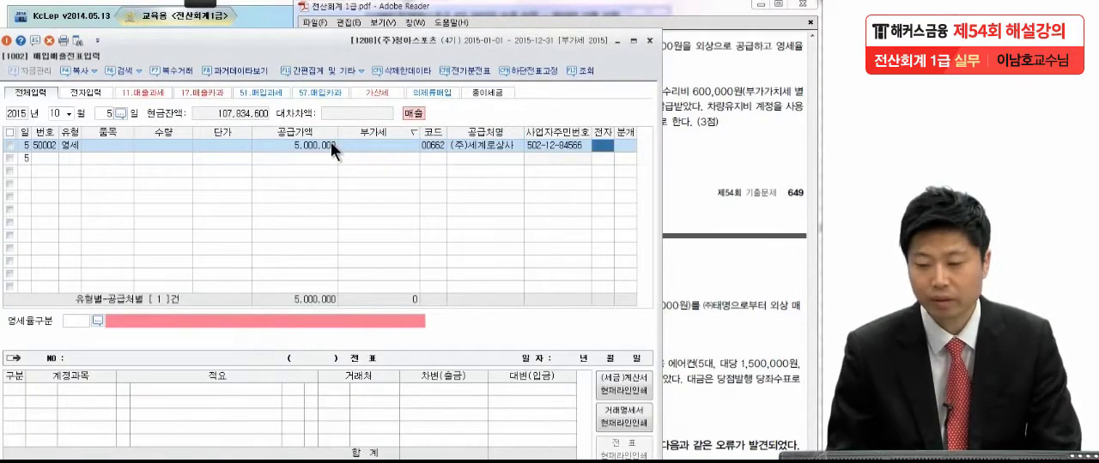
{"action": "type", "text": "1"}
{"action": "key", "text": "Return"}
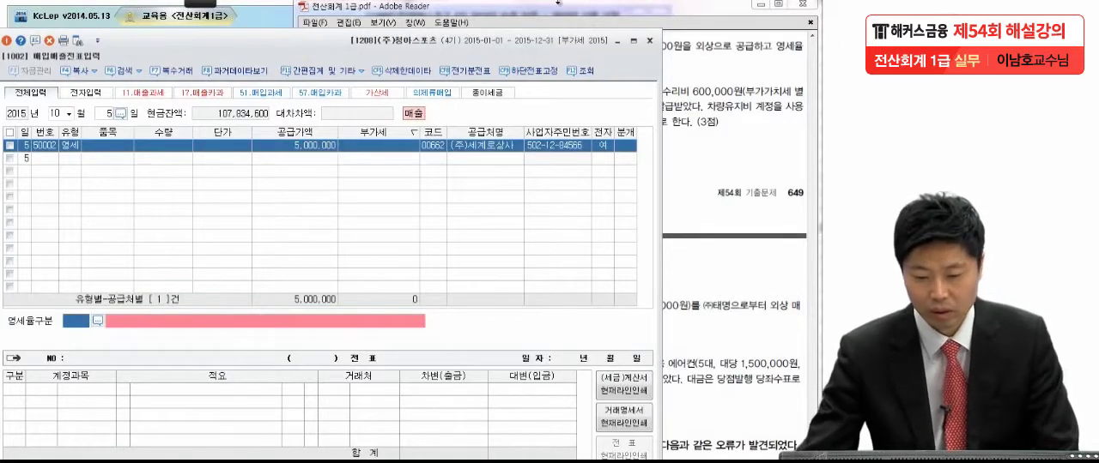
{"action": "left_click", "coordinate": [624, 145]}
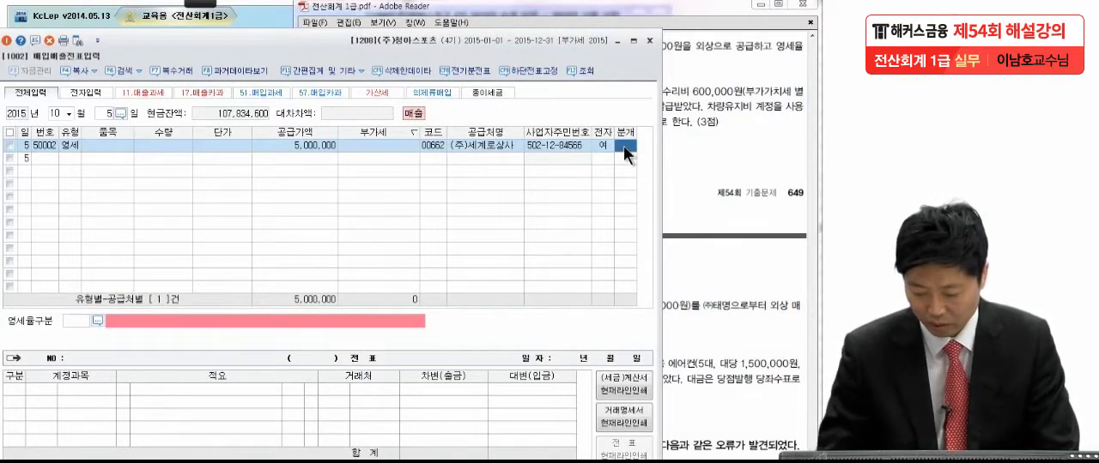
{"action": "type", "text": "3"}
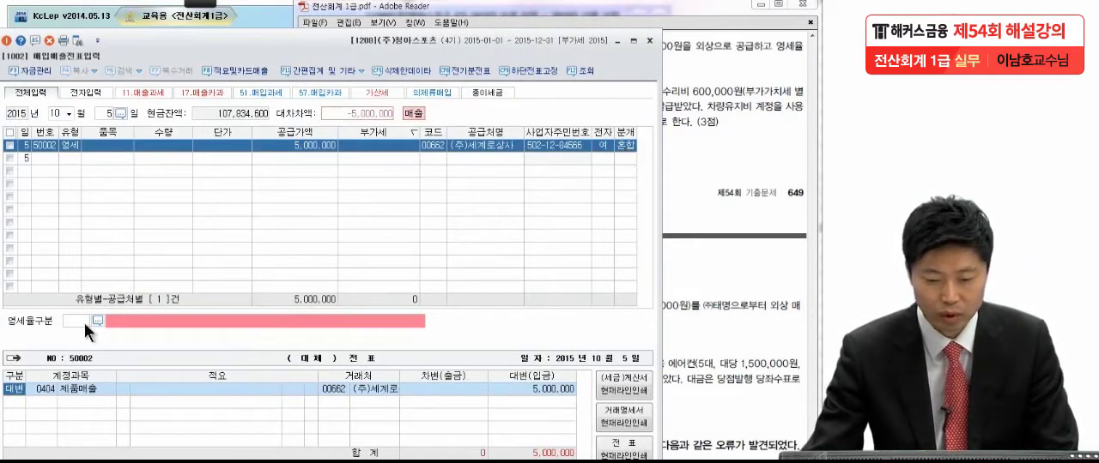
Step: Set the 영세율구분 to code 3, 내국신용장·구매확인서에 의하여 공급하는 재화
{"action": "left_click", "coordinate": [96, 321]}
{"action": "left_click", "coordinate": [143, 227]}
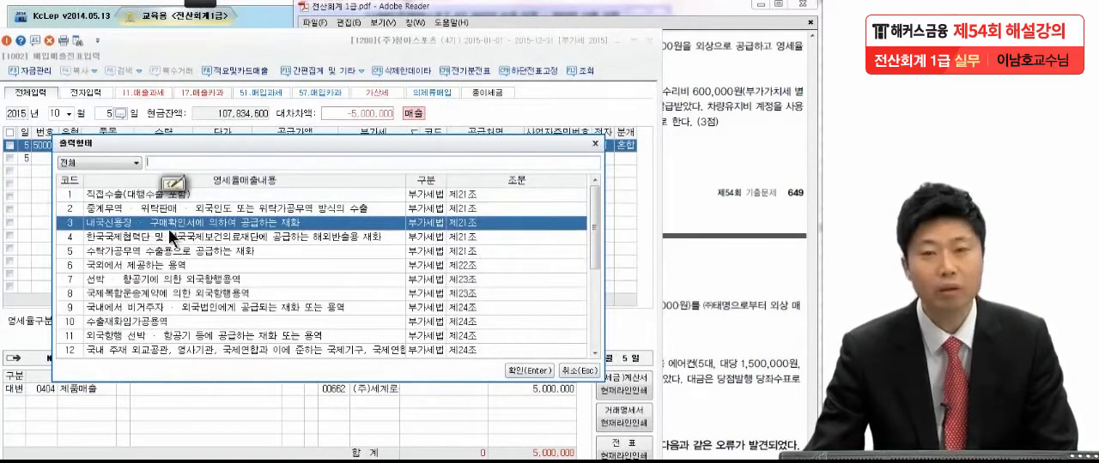
{"action": "key", "text": "Down"}
{"action": "key", "text": "Down"}
{"action": "key", "text": "Down"}
{"action": "left_click", "coordinate": [145, 220]}
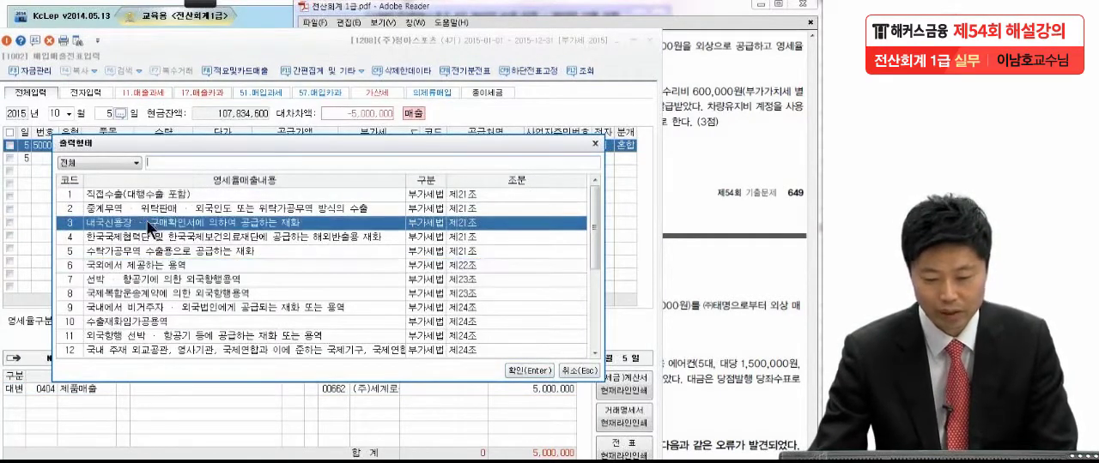
{"action": "key", "text": "Return"}
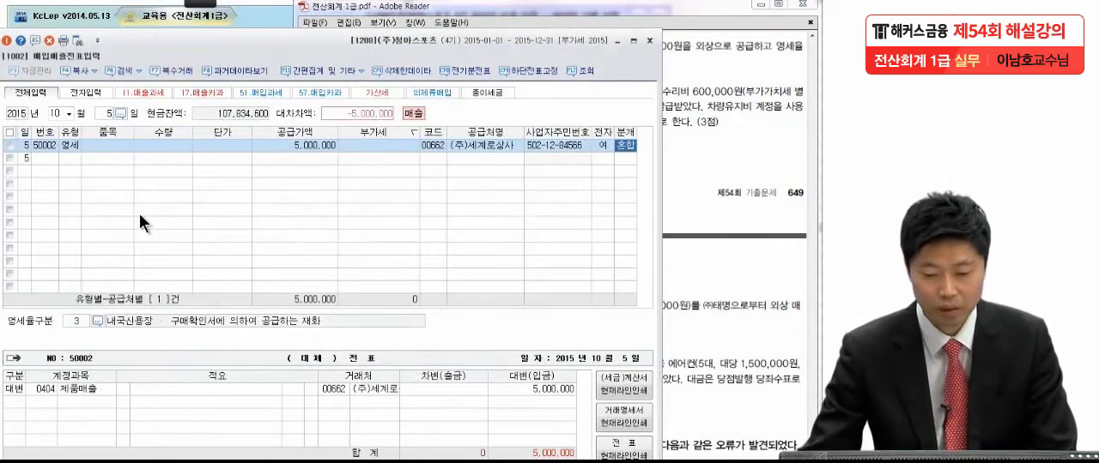
Step: Add a 차변 line for 0108 외상매출금 of 5,000,000, checking exam item (3), and complete the 10월 5일 voucher
{"action": "left_click", "coordinate": [129, 392]}
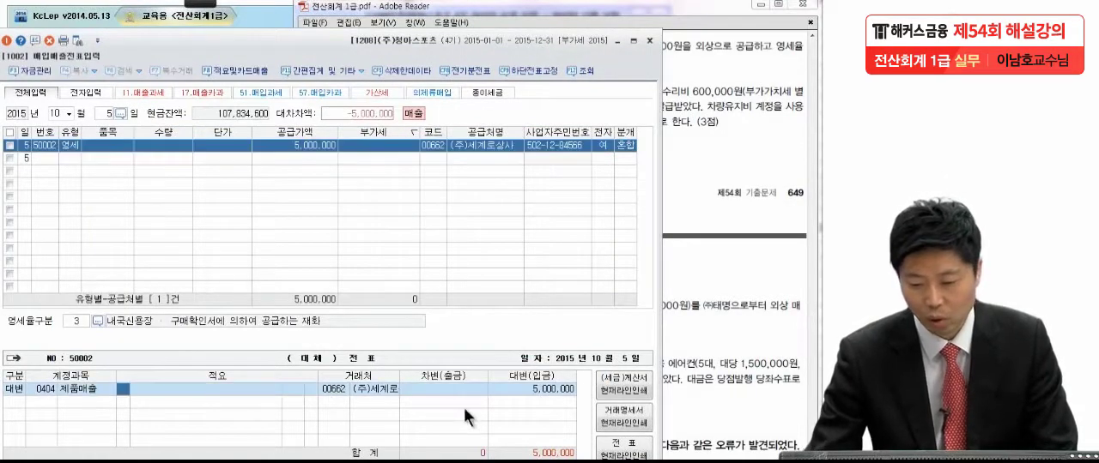
{"action": "key", "text": "Return"}
{"action": "key", "text": "Return"}
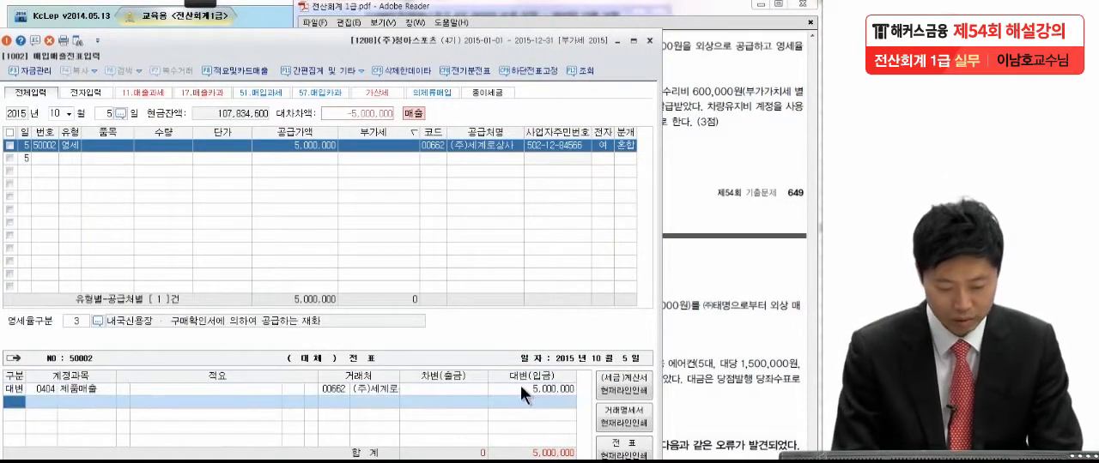
{"action": "type", "text": "3"}
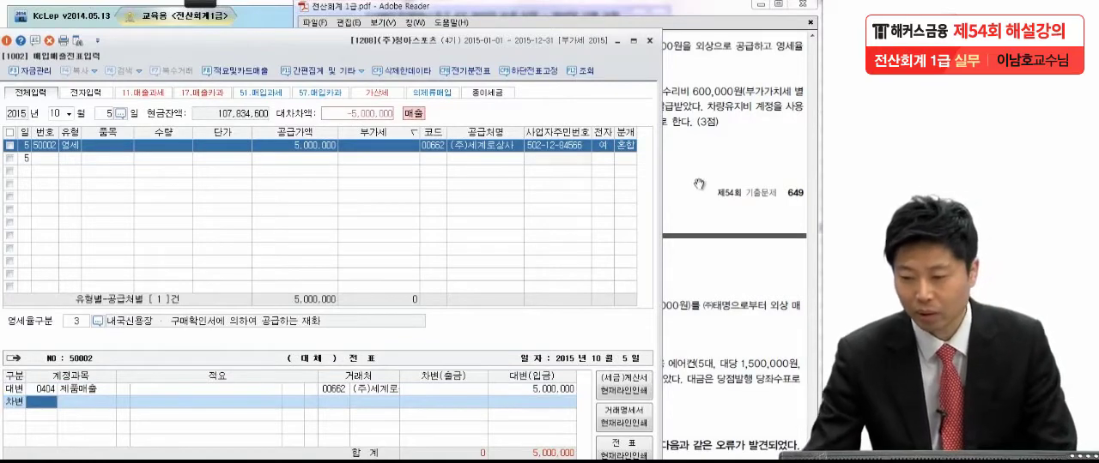
{"action": "left_click", "coordinate": [710, 151]}
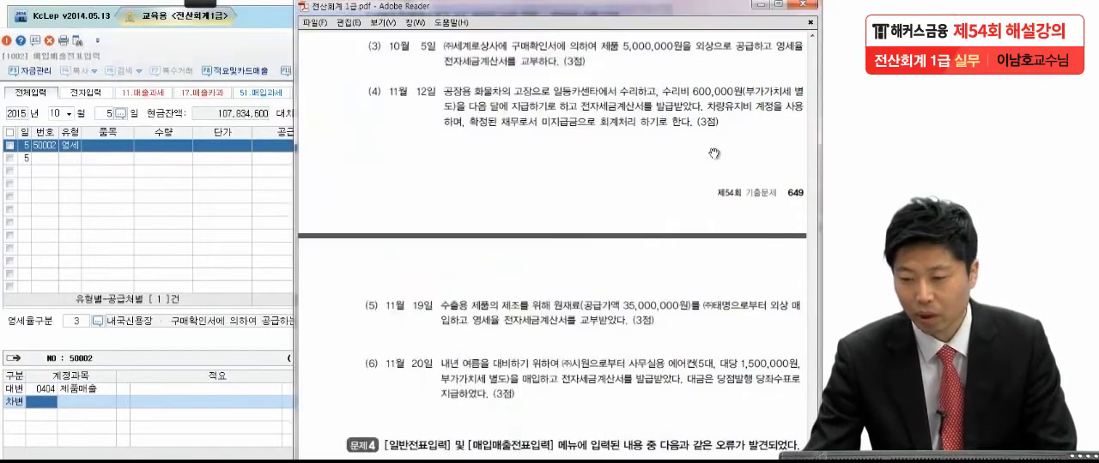
{"action": "left_click", "coordinate": [43, 402]}
{"action": "type", "text": "외사"}
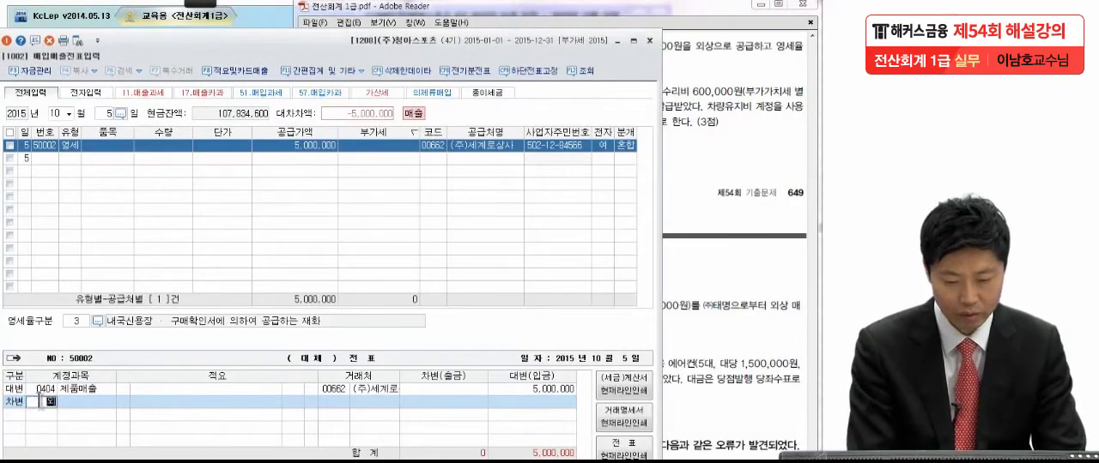
{"action": "type", "text": "ㅇ"}
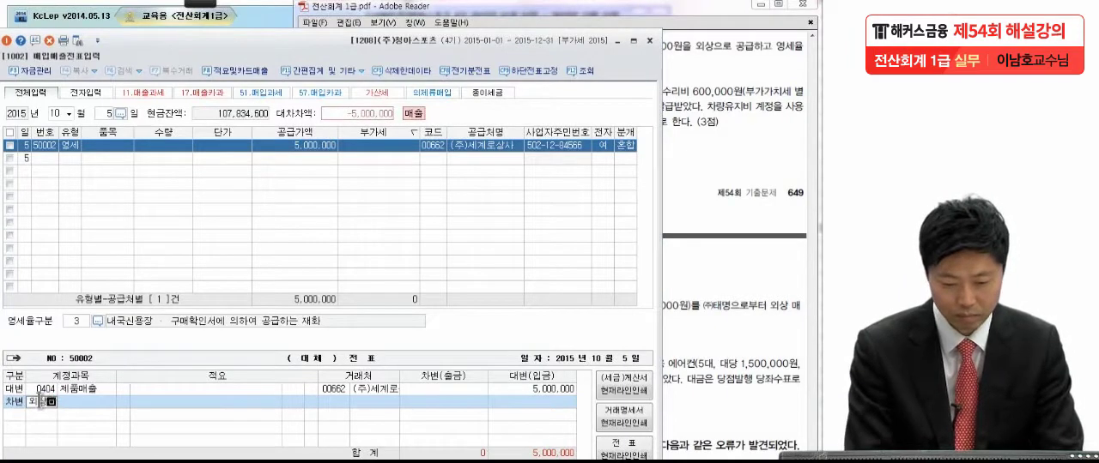
{"action": "key", "text": "Return"}
{"action": "key", "text": "Return"}
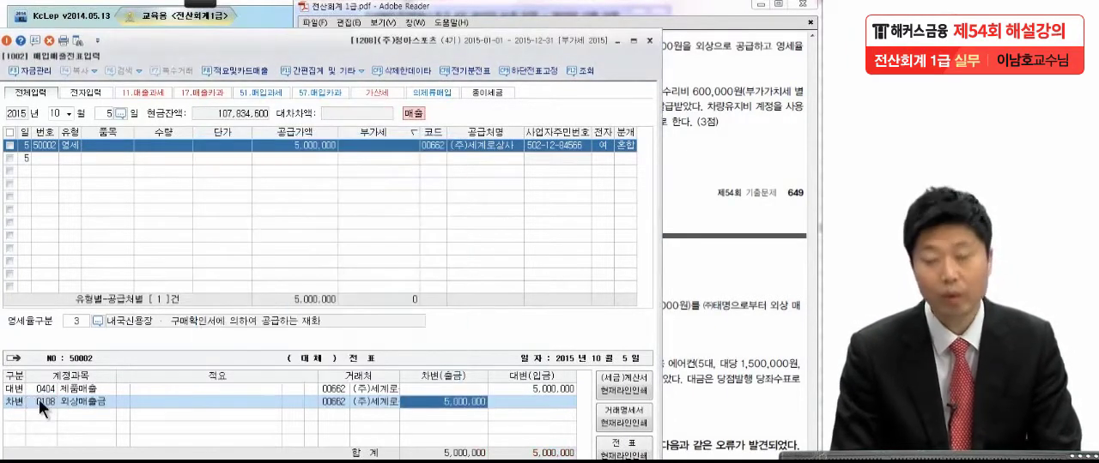
{"action": "key", "text": "Return"}
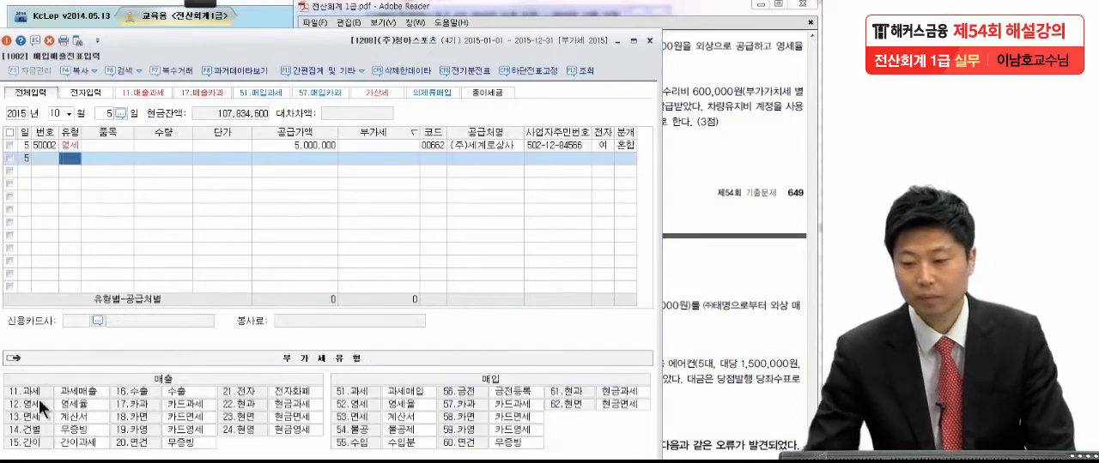
Step: Switch to the exam PDF, read item (4), mark 공장용 화물차, 차량유지비 and 수리비 600,000원 with the pen, and clear the marks
{"action": "left_click", "coordinate": [703, 176]}
{"action": "scroll", "coordinate": [706, 310], "scroll_direction": "down", "scroll_amount": 2}
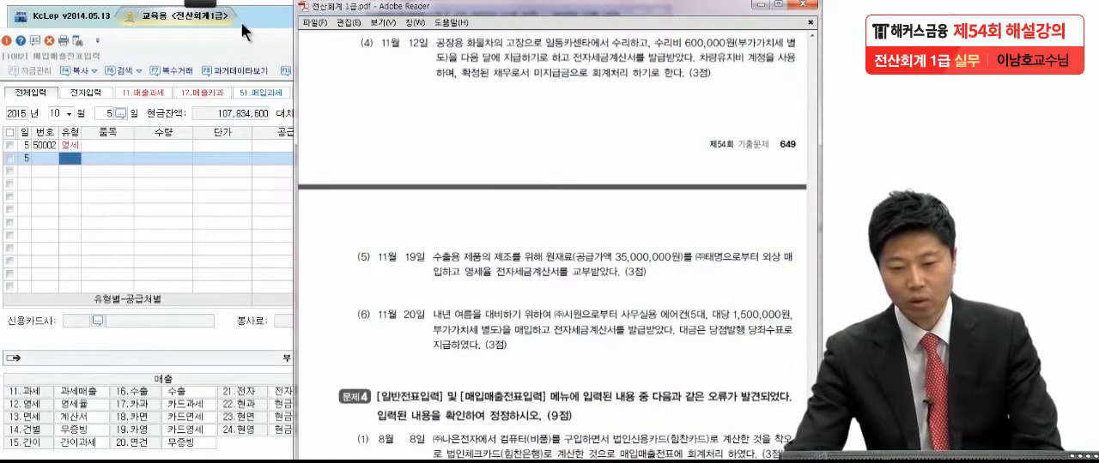
{"action": "left_click", "coordinate": [201, 3]}
{"action": "left_click", "coordinate": [45, 21]}
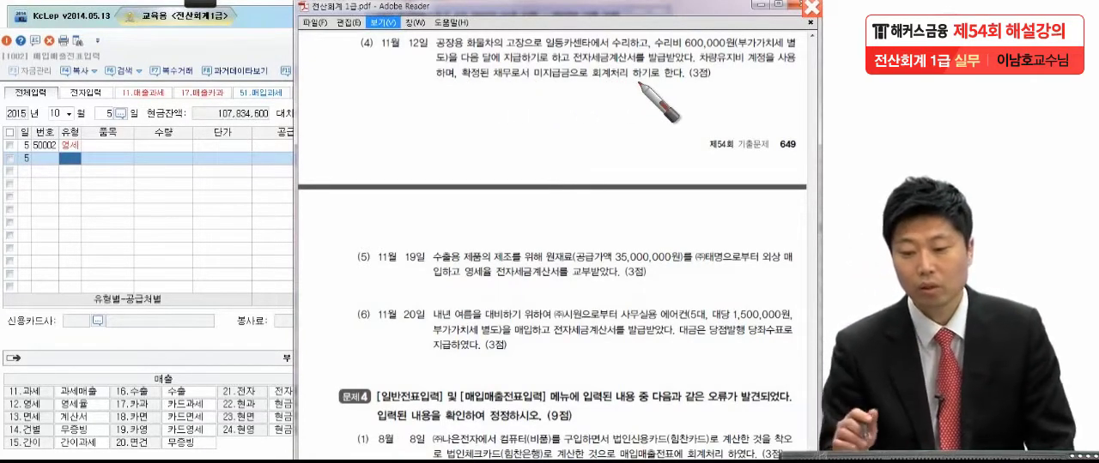
{"action": "left_click_drag", "start_coordinate": [454, 25], "coordinate": [505, 50]}
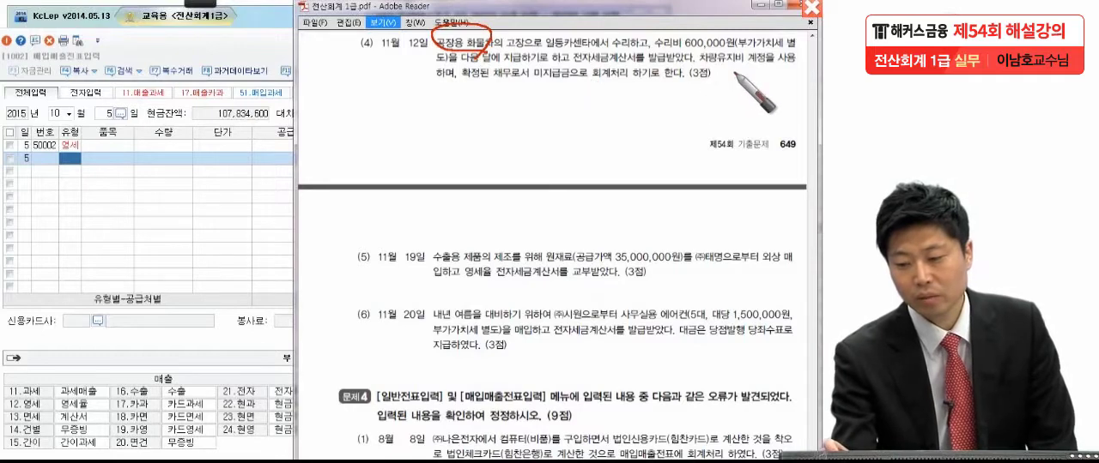
{"action": "left_click_drag", "start_coordinate": [702, 64], "coordinate": [747, 64]}
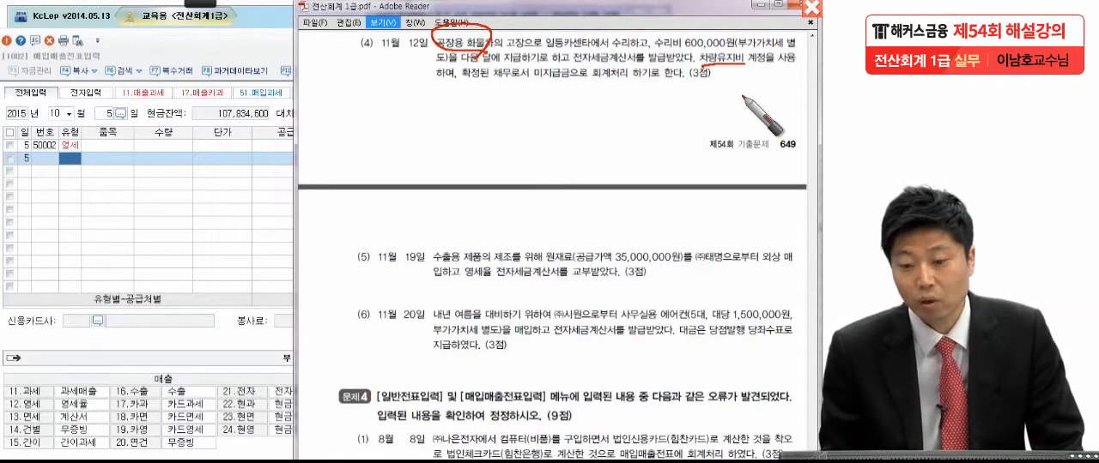
{"action": "left_click_drag", "start_coordinate": [452, 32], "coordinate": [477, 26]}
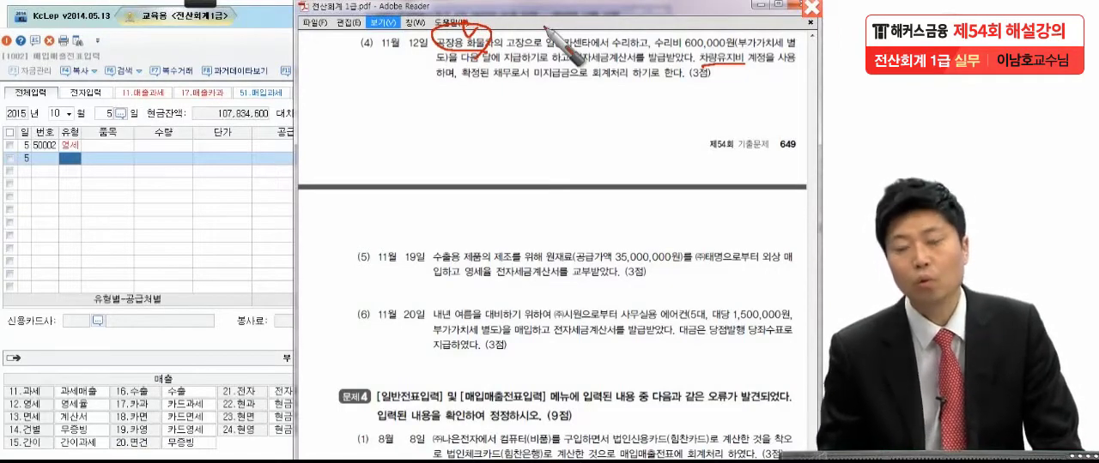
{"action": "left_click_drag", "start_coordinate": [652, 50], "coordinate": [732, 50]}
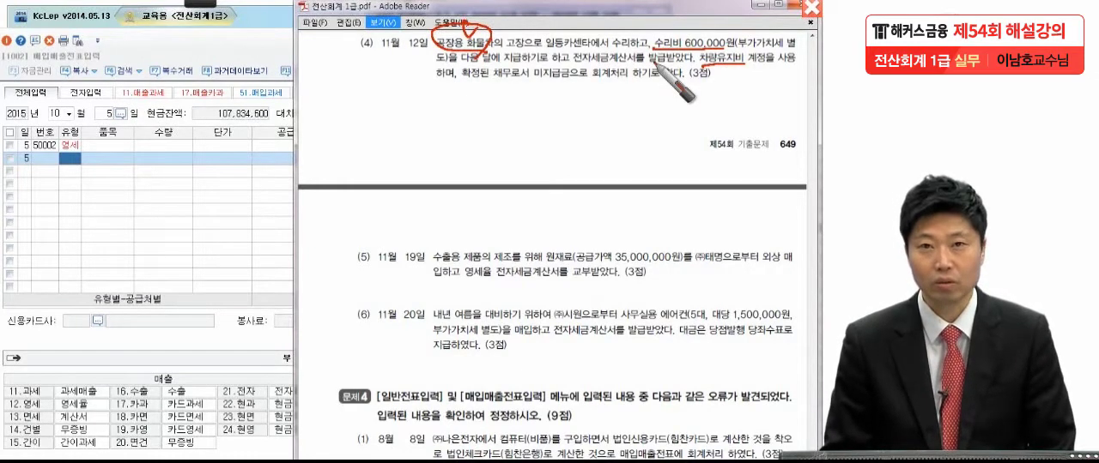
{"action": "key", "text": "Escape"}
Step: Switch to KcLep, set the voucher date to month 11, day 12, and start a line of type 51 과세
{"action": "left_click", "coordinate": [214, 208]}
{"action": "left_click", "coordinate": [69, 113]}
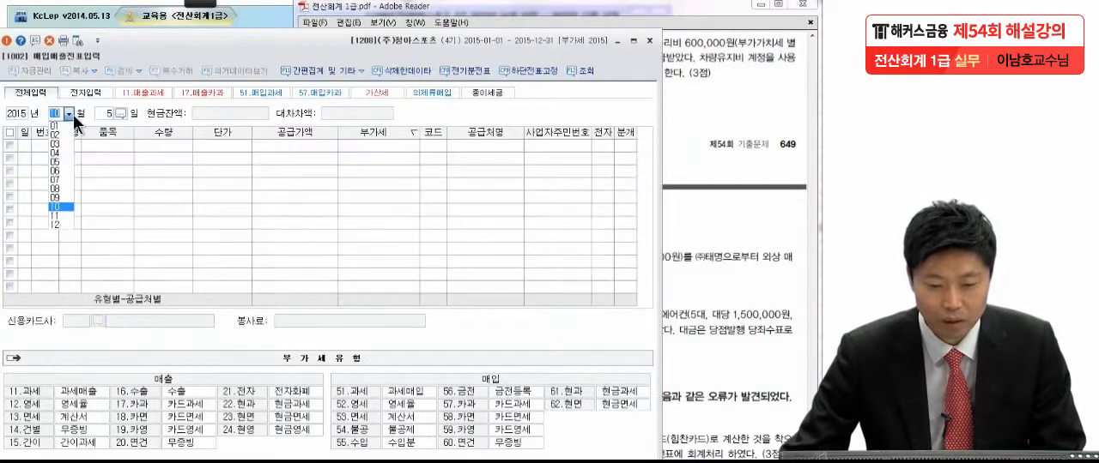
{"action": "left_click", "coordinate": [67, 217]}
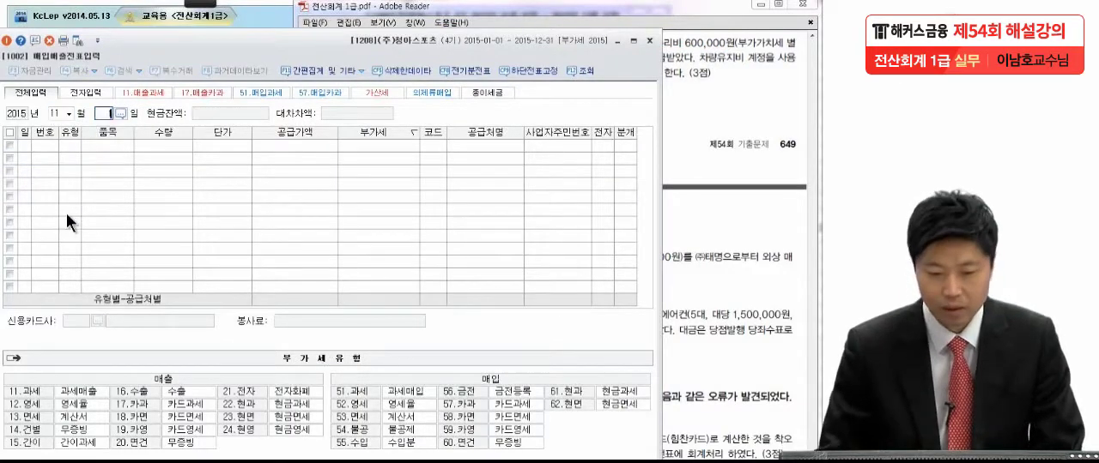
{"action": "type", "text": "12"}
{"action": "key", "text": "Return"}
{"action": "type", "text": "51"}
{"action": "key", "text": "Return"}
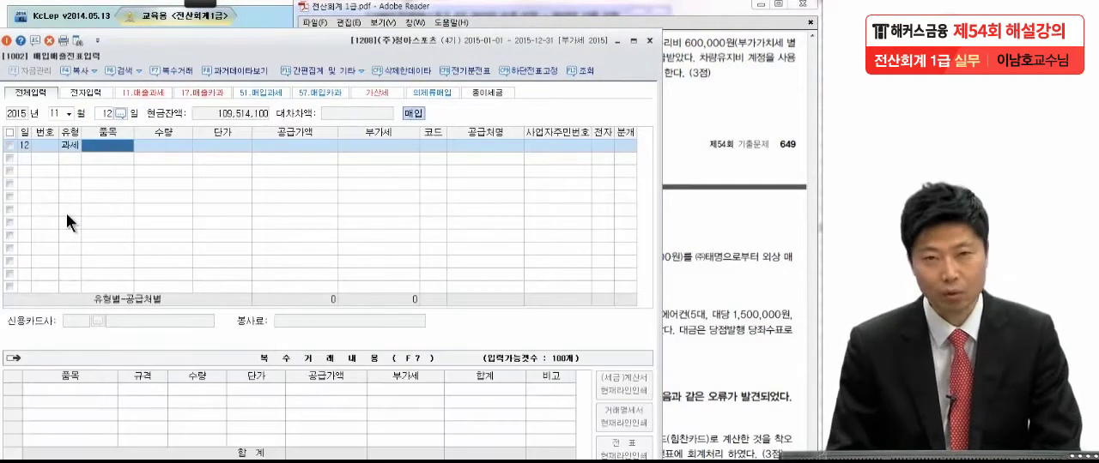
Step: Enter a 공급가액 of 600,000 on the 11월 12일 purchase line and accept the 60,000 부가세
{"action": "left_click", "coordinate": [309, 146]}
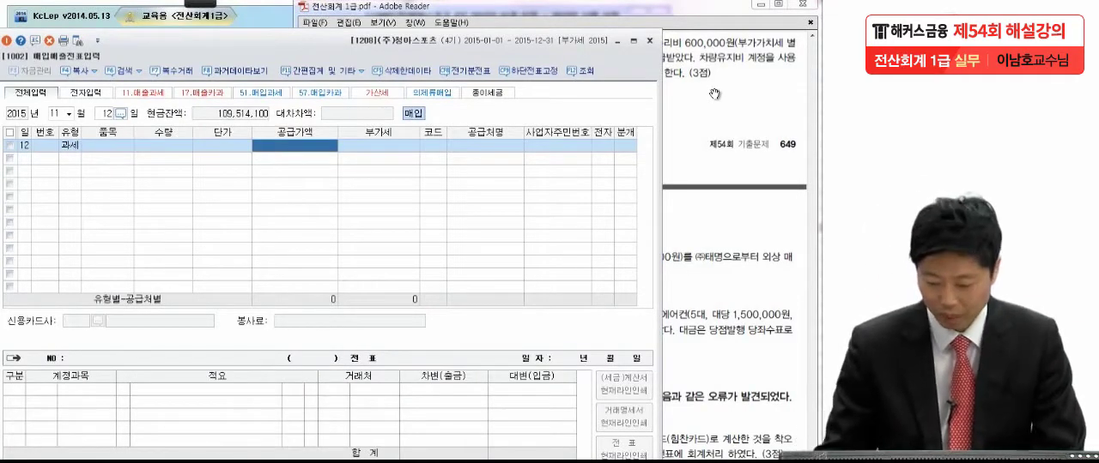
{"action": "type", "text": "600000"}
{"action": "key", "text": "Return"}
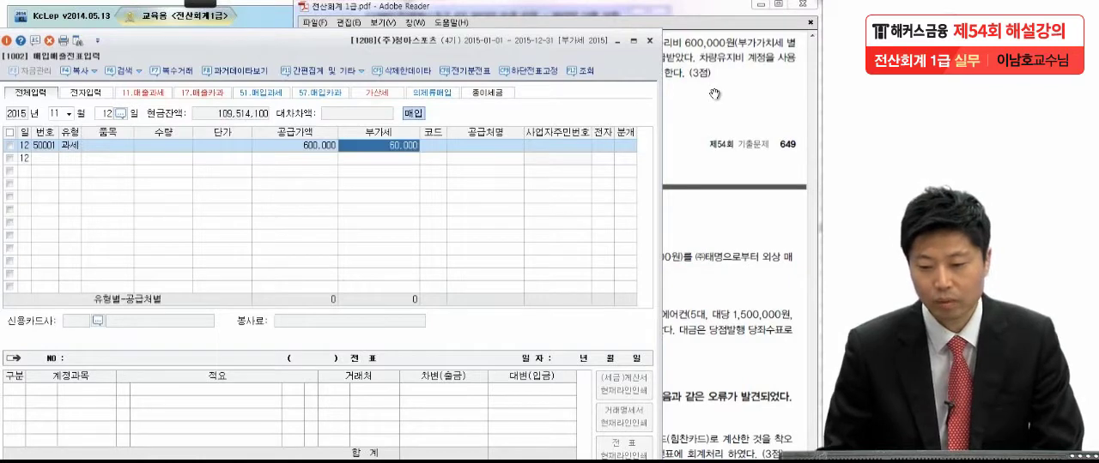
{"action": "key", "text": "Return"}
Step: Check the repair shop in exam item (4) and assign 일등카센타 as the 공급처 of the purchase line
{"action": "left_click", "coordinate": [760, 58]}
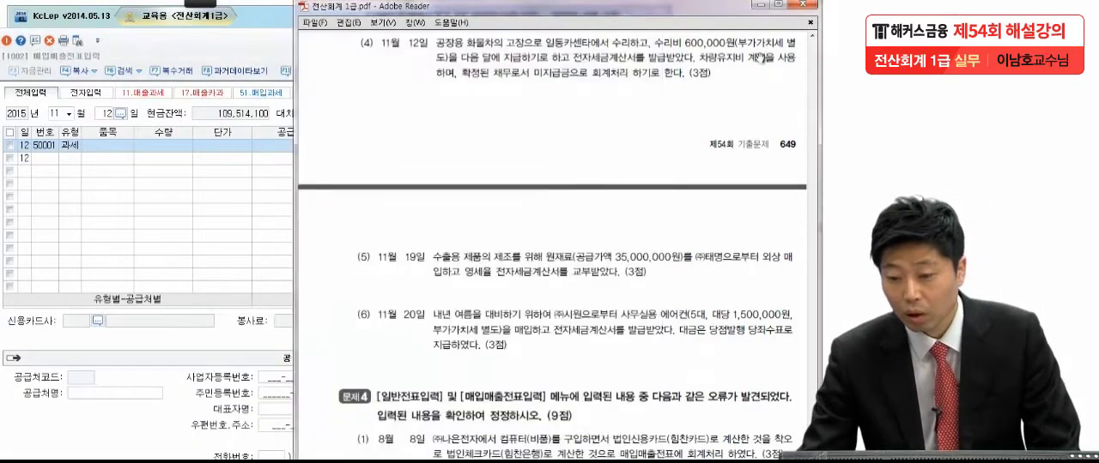
{"action": "left_click", "coordinate": [260, 216]}
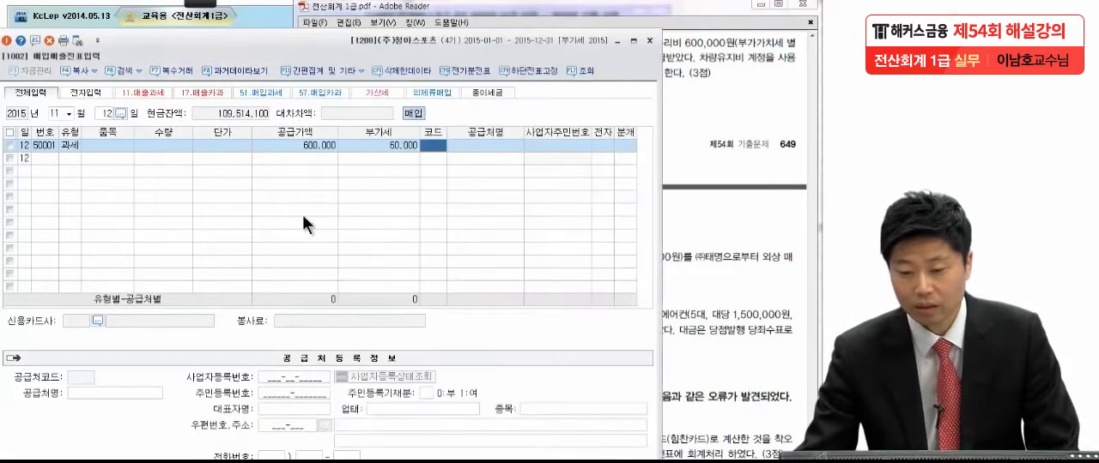
{"action": "left_click", "coordinate": [439, 145]}
{"action": "key", "text": "Return"}
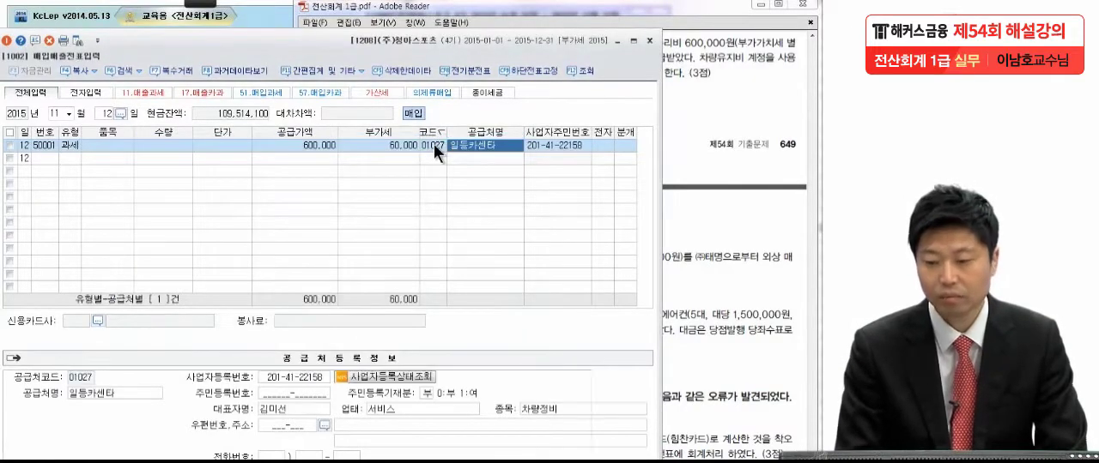
{"action": "key", "text": "Return"}
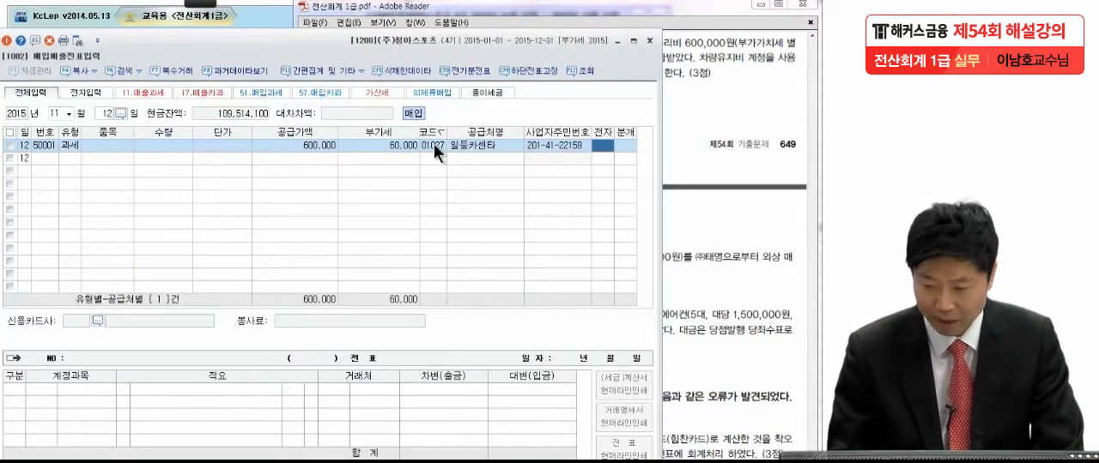
Step: Set 전자 to 여 and 분개 to 혼합 on the 11월 12일 purchase line
{"action": "type", "text": "1"}
{"action": "key", "text": "Return"}
{"action": "type", "text": "3"}
{"action": "key", "text": "Return"}
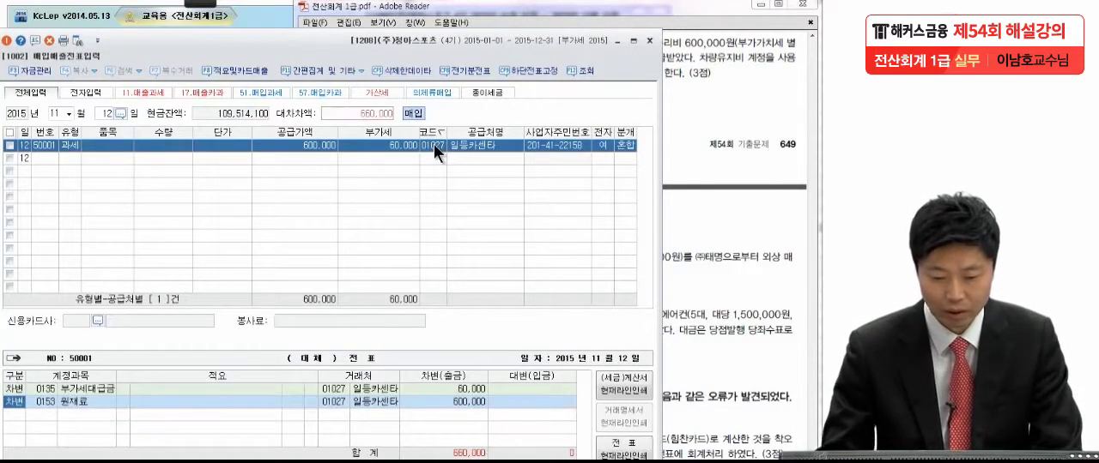
Step: Check item (4) in the exam PDF and replace the 원재료 debit account with 0522 차량유지비 (제조원가)
{"action": "left_click", "coordinate": [42, 403]}
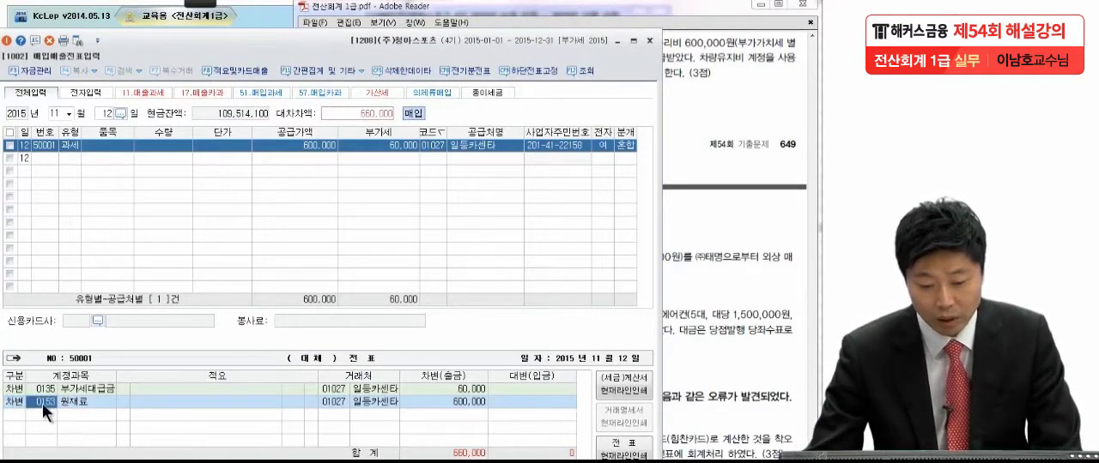
{"action": "type", "text": "차량"}
{"action": "key", "text": "Return"}
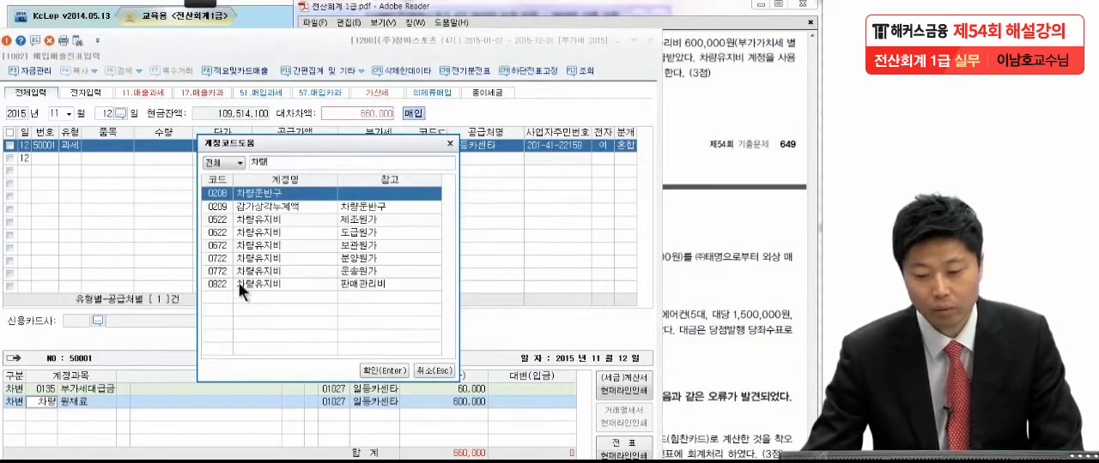
{"action": "left_click", "coordinate": [734, 148]}
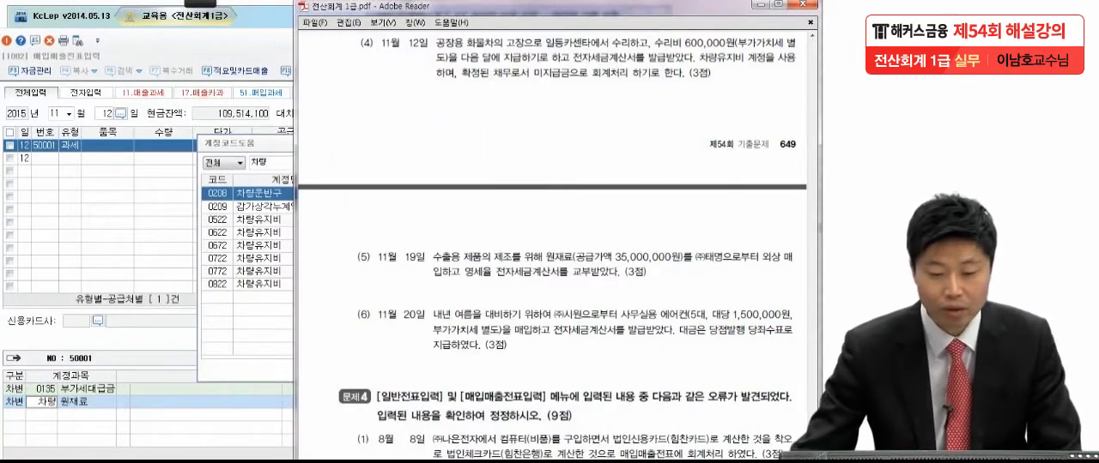
{"action": "left_click", "coordinate": [228, 255]}
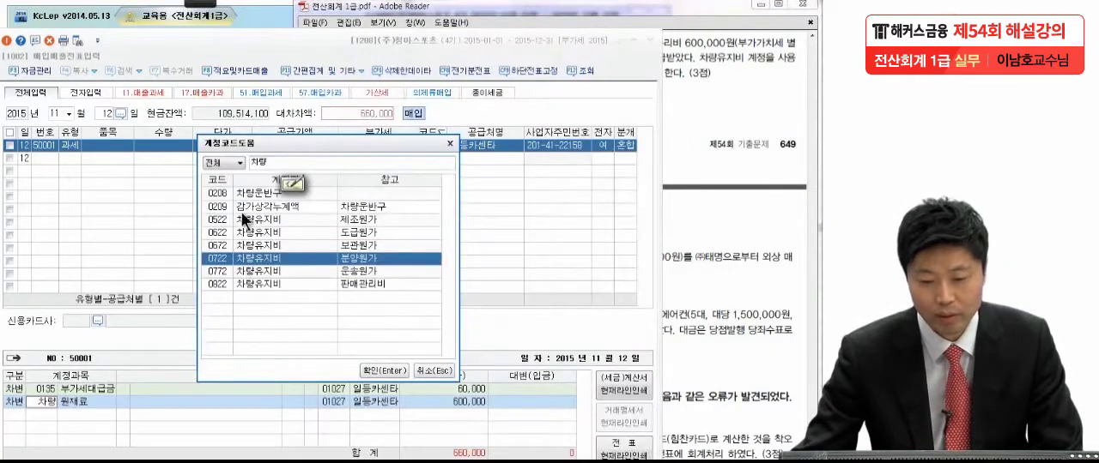
{"action": "left_click", "coordinate": [243, 220]}
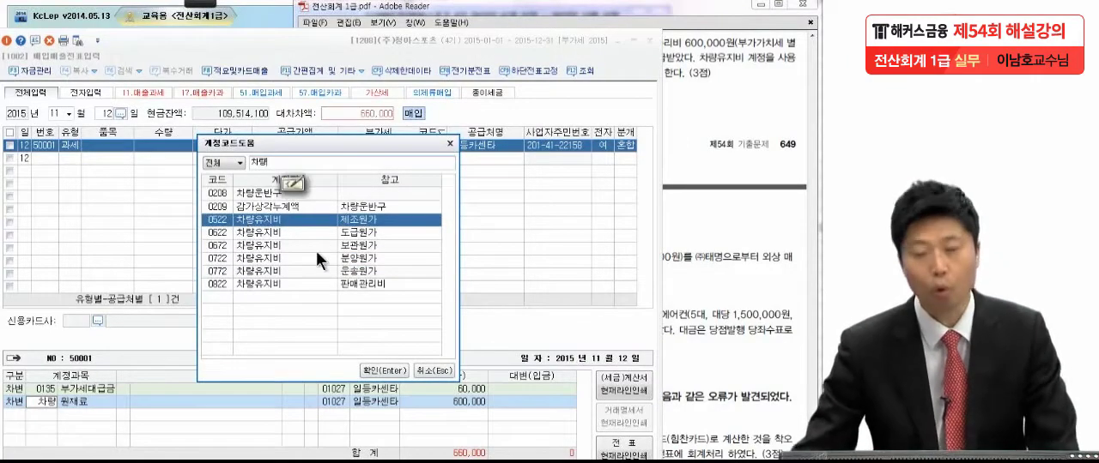
{"action": "key", "text": "Return"}
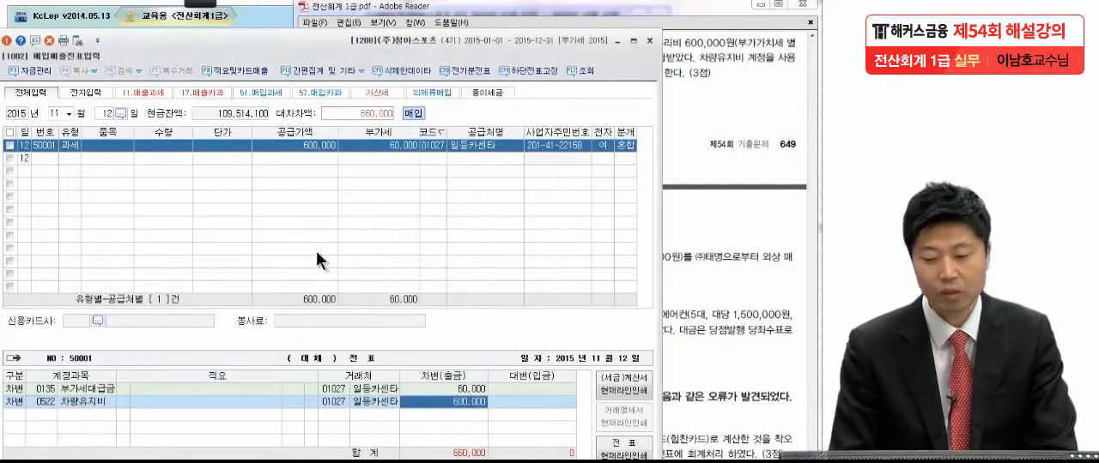
{"action": "key", "text": "Return"}
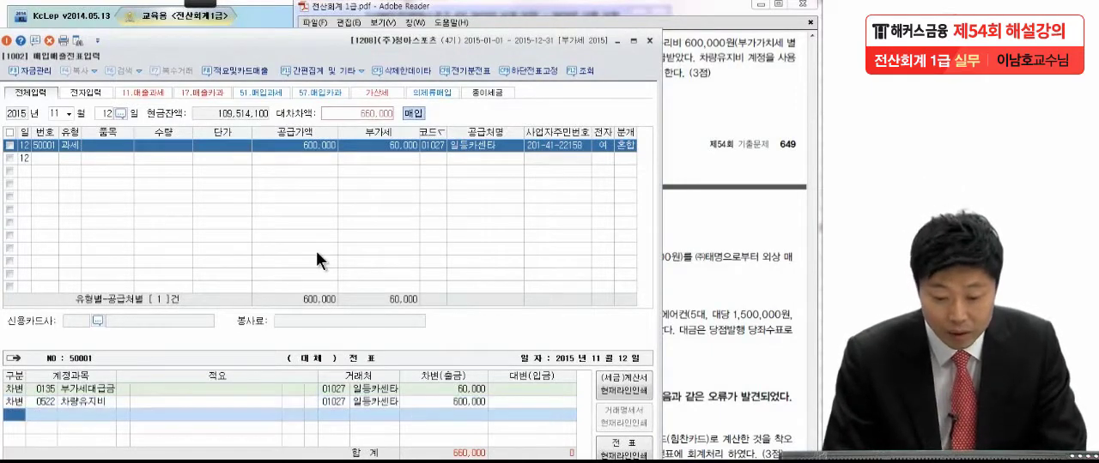
Step: Recheck exam item (4), add a 대변 line of 0253 미지급금 for 660,000, and complete the 11월 12일 voucher
{"action": "left_click", "coordinate": [728, 144]}
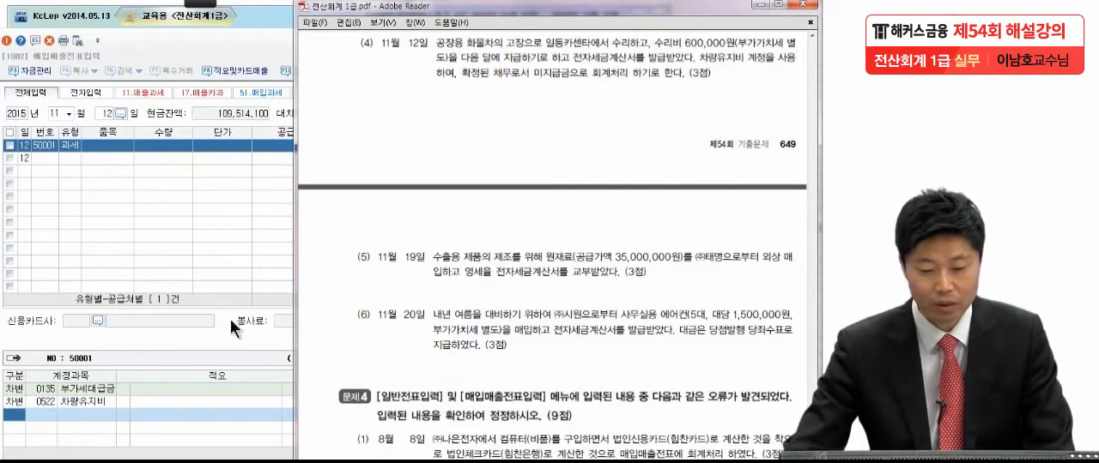
{"action": "left_click", "coordinate": [41, 417]}
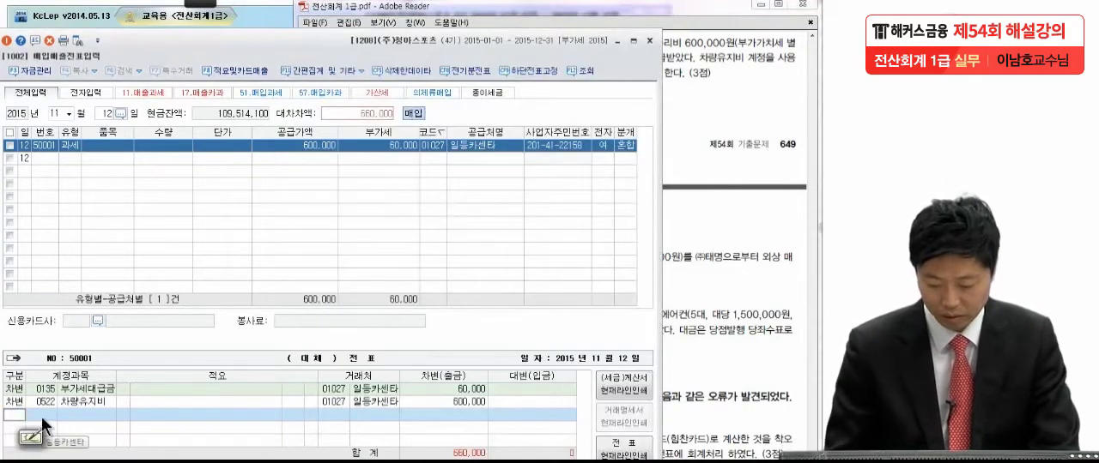
{"action": "type", "text": "4"}
{"action": "key", "text": "Return"}
{"action": "type", "text": "미지급"}
{"action": "key", "text": "Return"}
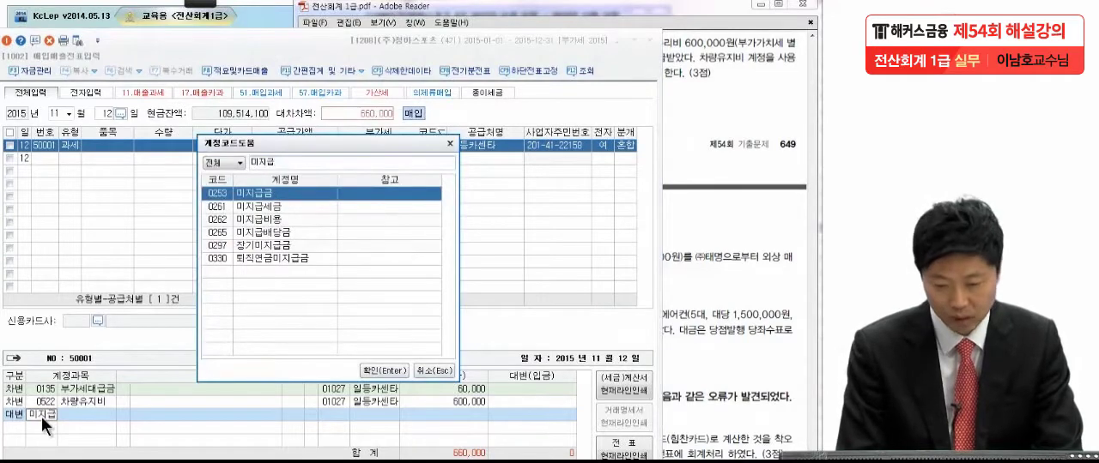
{"action": "key", "text": "Return"}
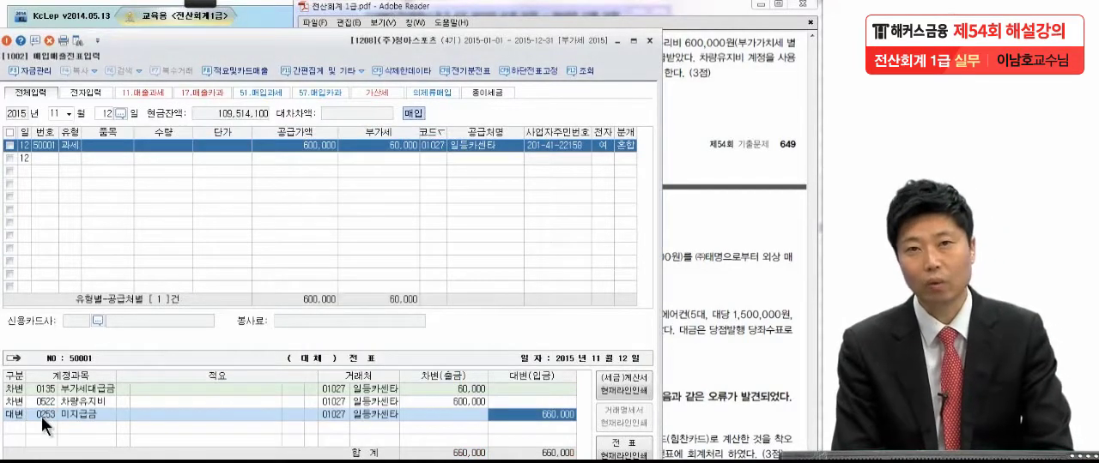
{"action": "key", "text": "Return"}
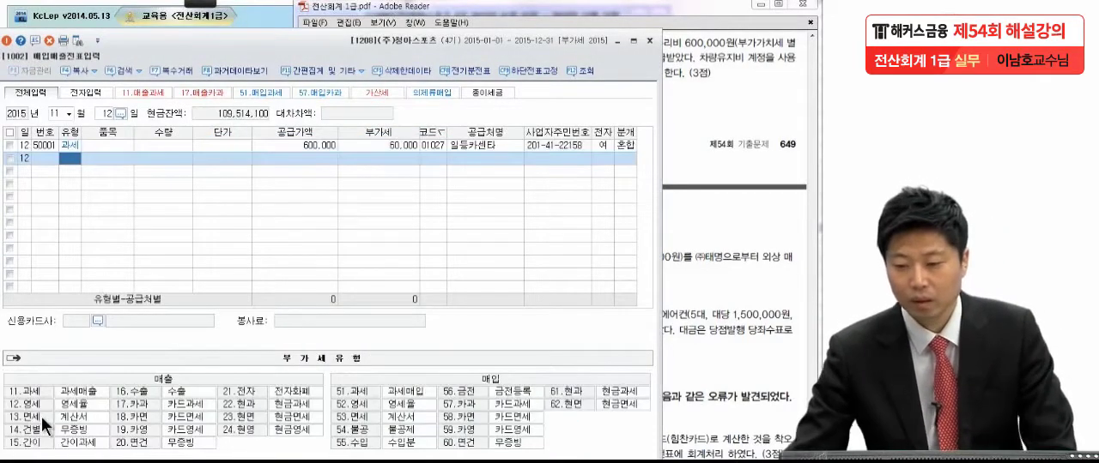
Step: Switch to the exam PDF, read item (5), and mark 원재료, 영세율 전자세금계산서 and ㈜태명 with the pen
{"action": "left_click", "coordinate": [743, 122]}
{"action": "left_click_drag", "start_coordinate": [672, 314], "coordinate": [678, 143]}
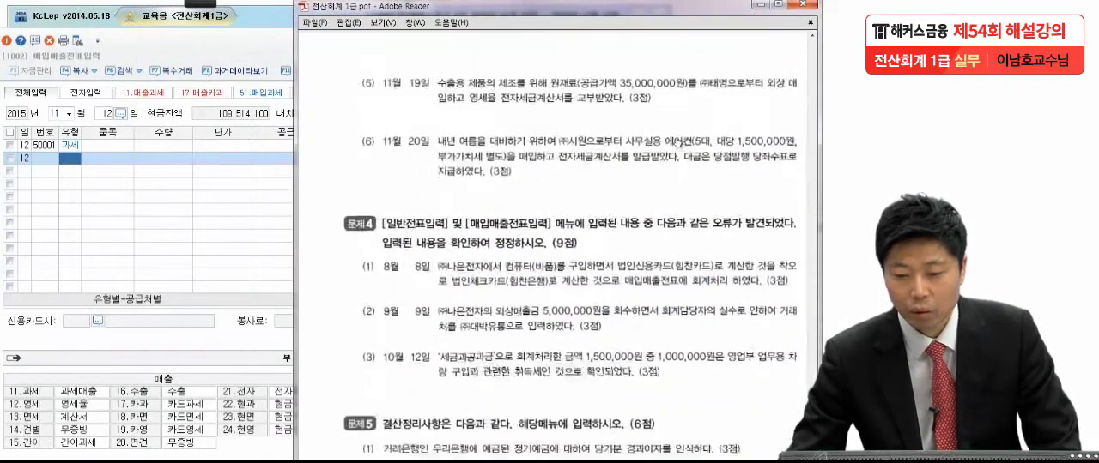
{"action": "scroll", "coordinate": [652, 227], "scroll_direction": "down", "scroll_amount": 1}
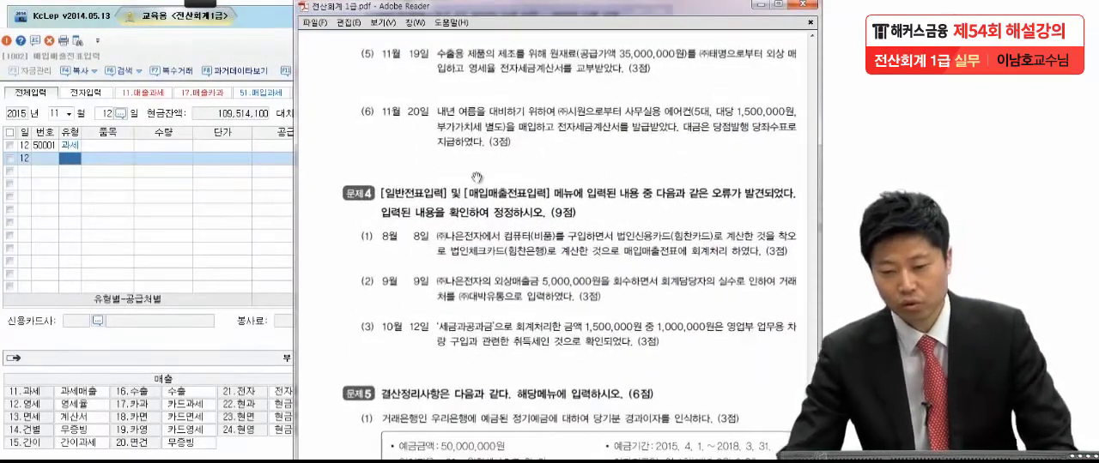
{"action": "mouse_move", "coordinate": [203, 9]}
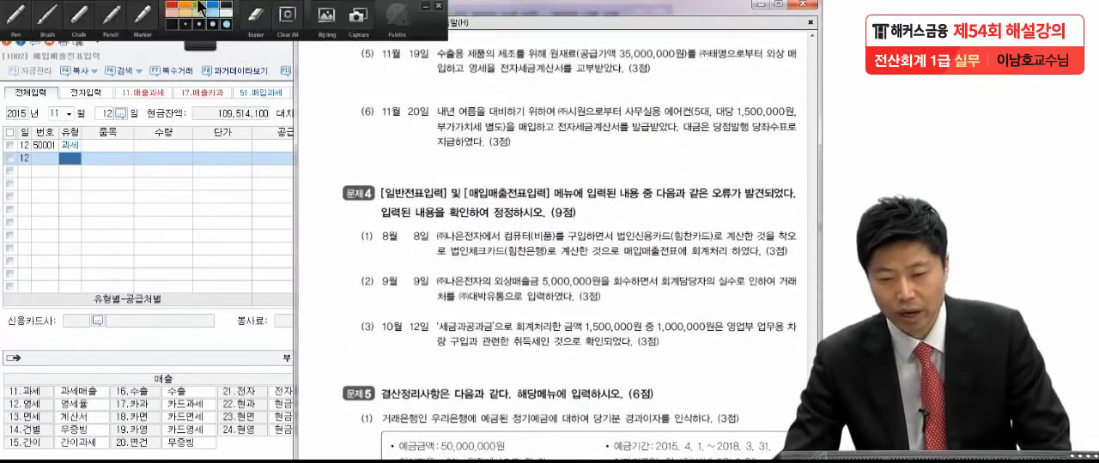
{"action": "left_click", "coordinate": [22, 26]}
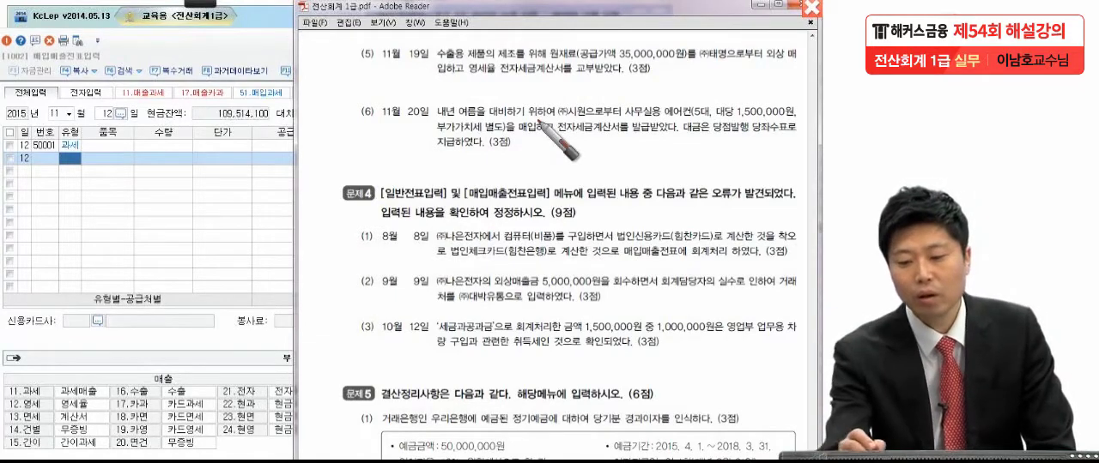
{"action": "left_click_drag", "start_coordinate": [467, 79], "coordinate": [567, 77]}
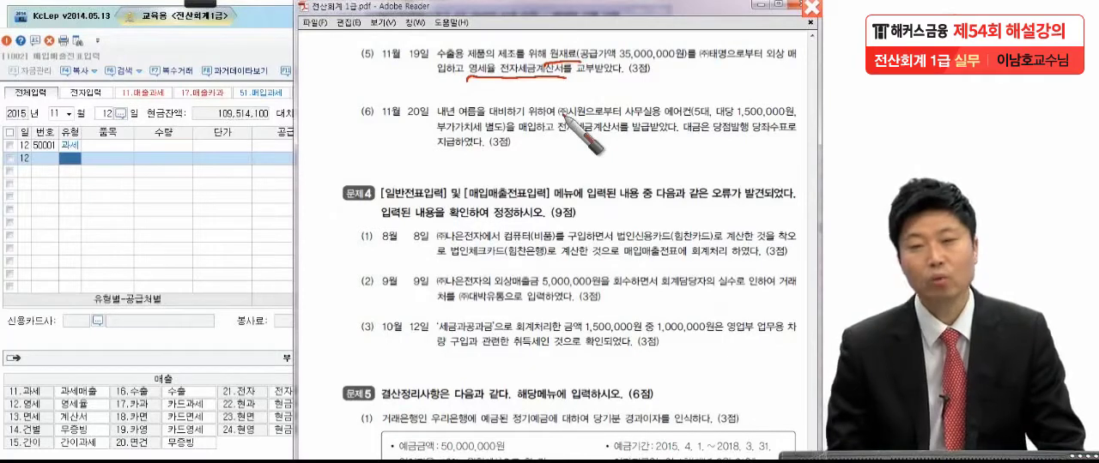
{"action": "left_click_drag", "start_coordinate": [465, 86], "coordinate": [558, 87]}
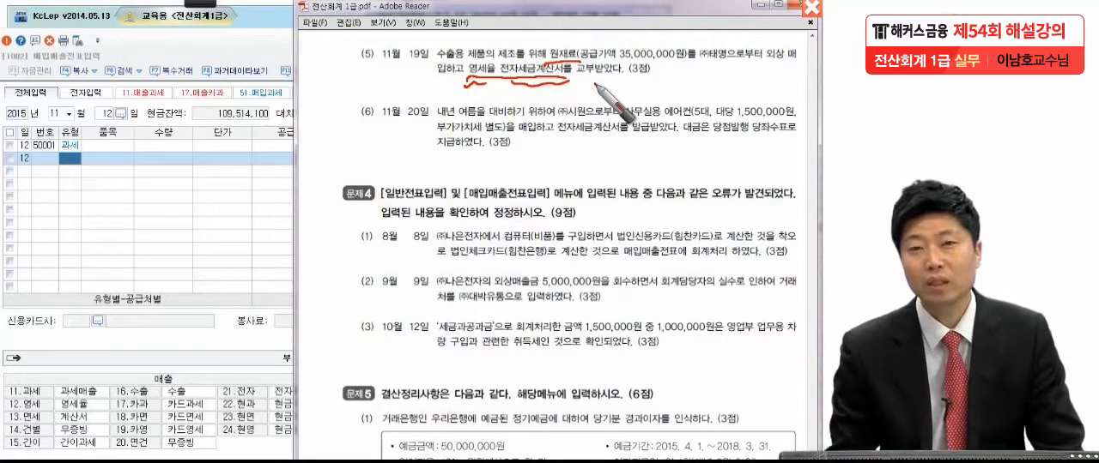
{"action": "left_click_drag", "start_coordinate": [655, 74], "coordinate": [659, 72]}
{"action": "left_click_drag", "start_coordinate": [664, 72], "coordinate": [667, 71]}
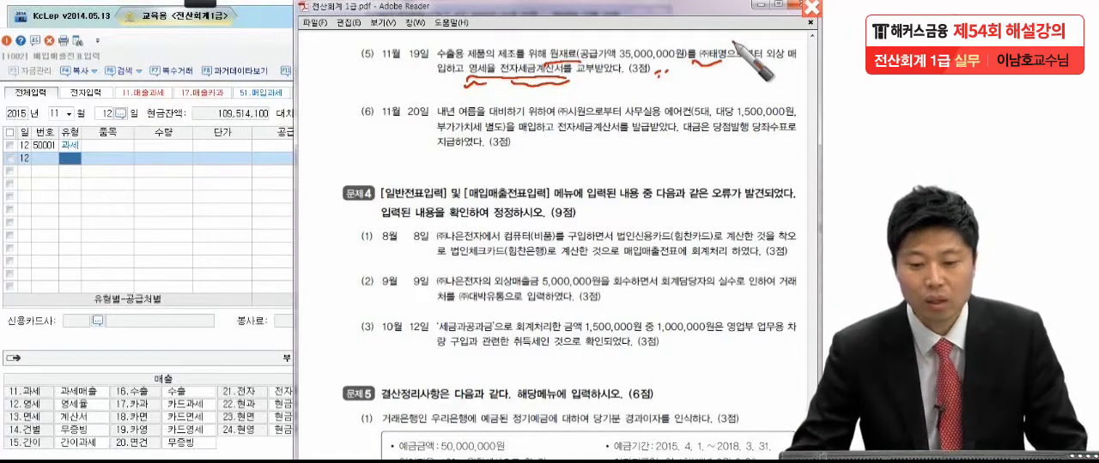
Step: Switch to KcLep, set the voucher day to 19, and start a line of type 52 영세
{"action": "left_click", "coordinate": [107, 115]}
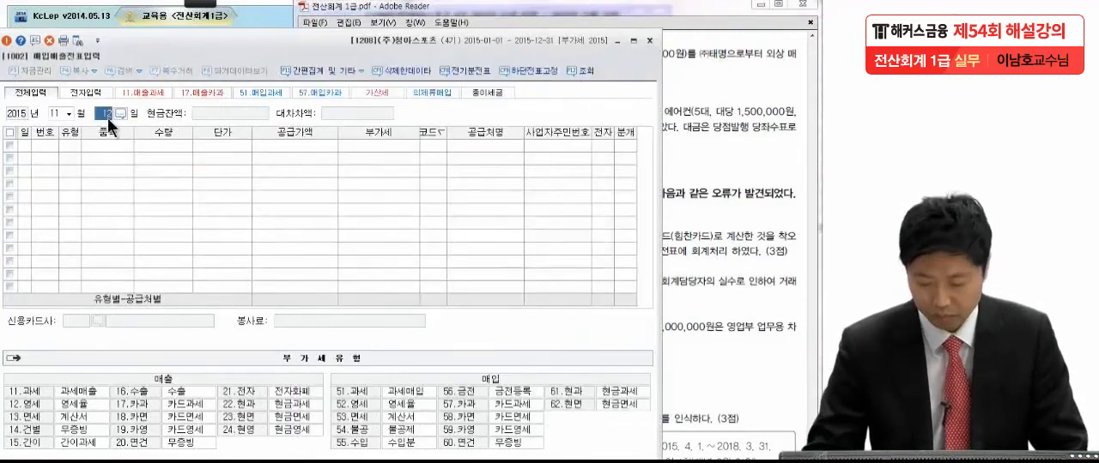
{"action": "type", "text": "19"}
{"action": "key", "text": "Return"}
{"action": "type", "text": "12"}
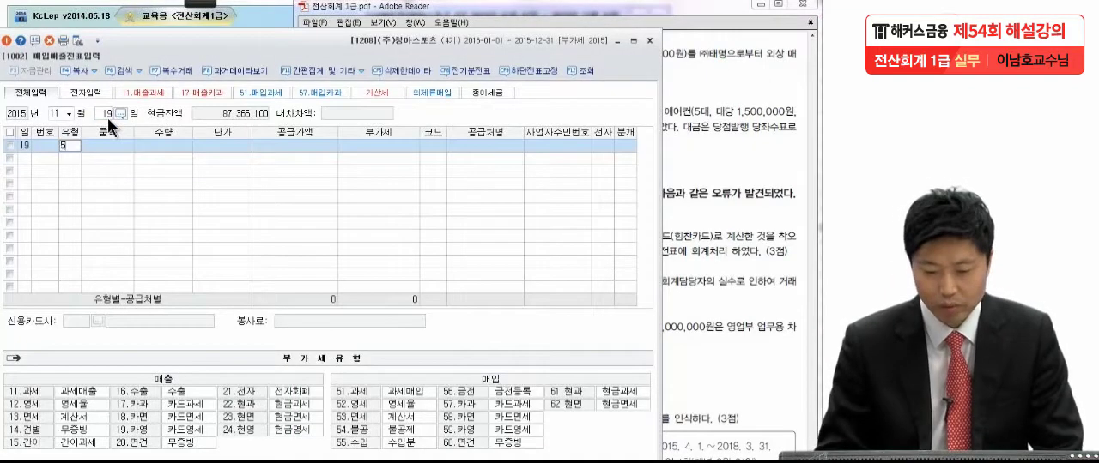
{"action": "key", "text": "Return"}
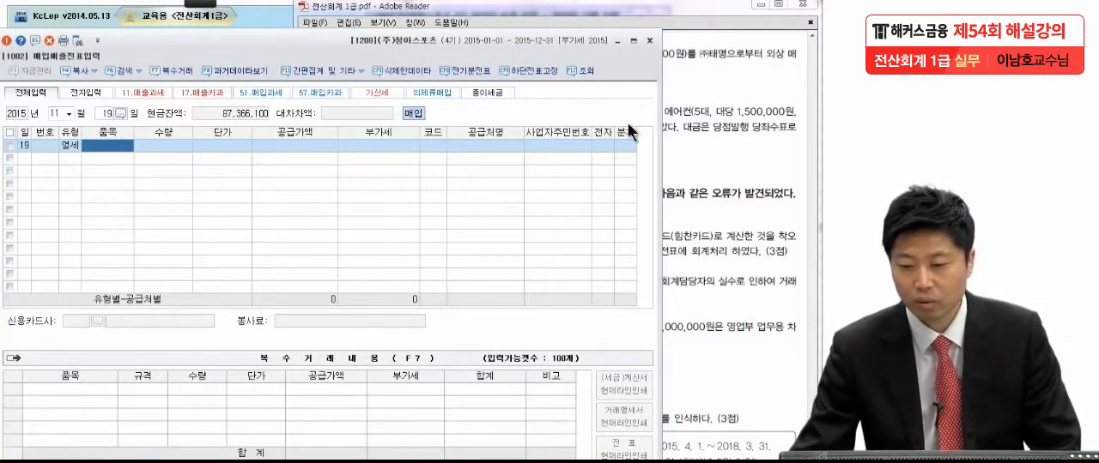
Step: Check the amount in exam item (5) and enter a 공급가액 of 35,000,000 on the 11월 19일 line
{"action": "left_click", "coordinate": [709, 110]}
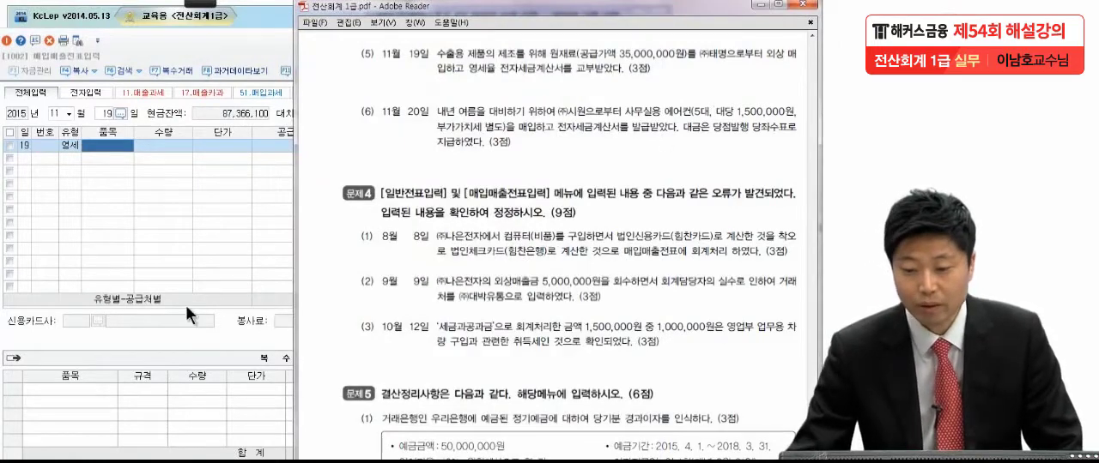
{"action": "left_click", "coordinate": [202, 239]}
{"action": "left_click", "coordinate": [302, 144]}
{"action": "type", "text": "35,000,00"}
{"action": "type", "text": "00,000"}
{"action": "key", "text": "Return"}
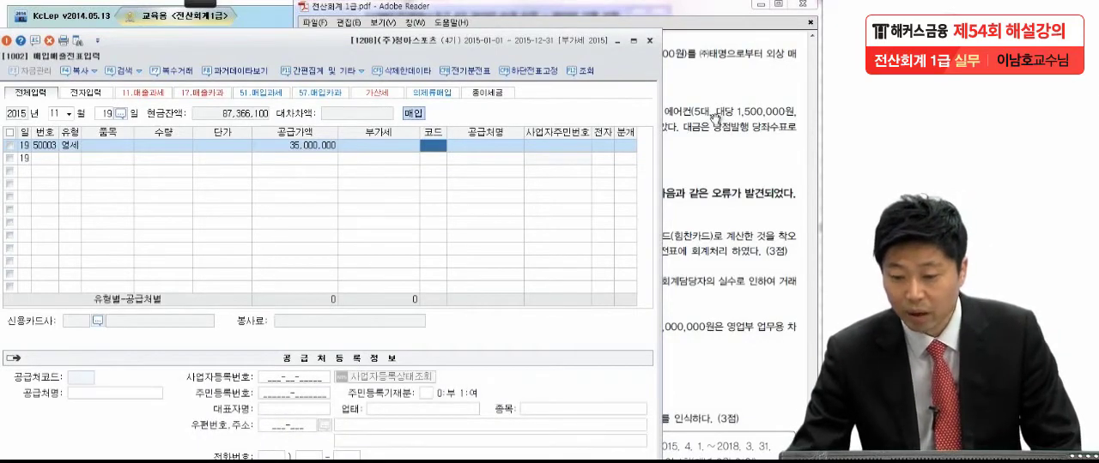
Step: Assign (주)태명 as the 공급처 of the 11월 19일 line, with 전자 set to 여 and 분개 to 혼합
{"action": "type", "text": "태명"}
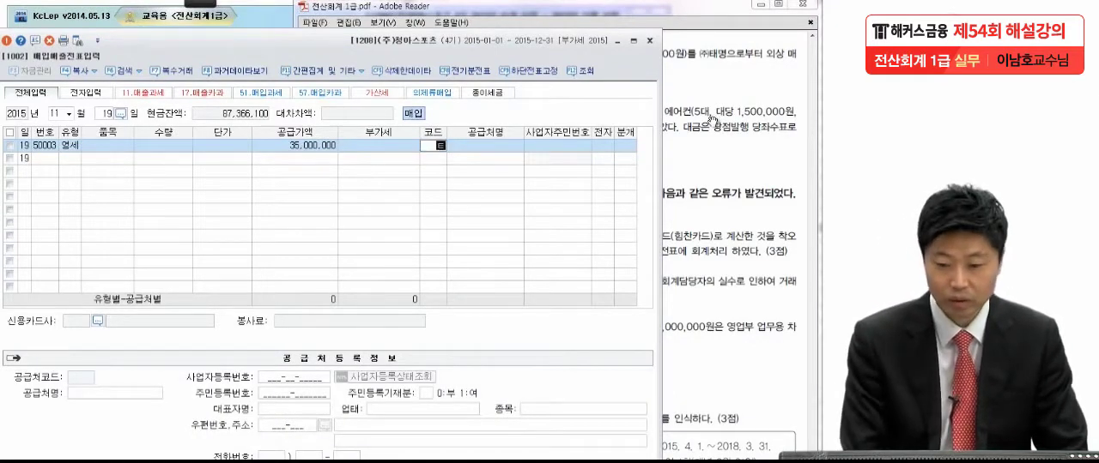
{"action": "key", "text": "Return"}
{"action": "key", "text": "Return"}
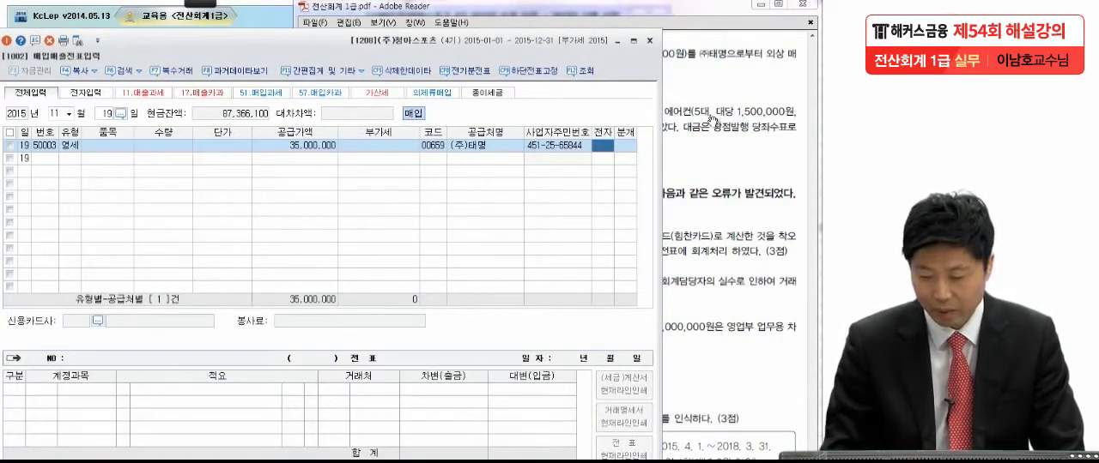
{"action": "key", "text": "1"}
{"action": "key", "text": "Return"}
{"action": "key", "text": "3"}
{"action": "key", "text": "Return"}
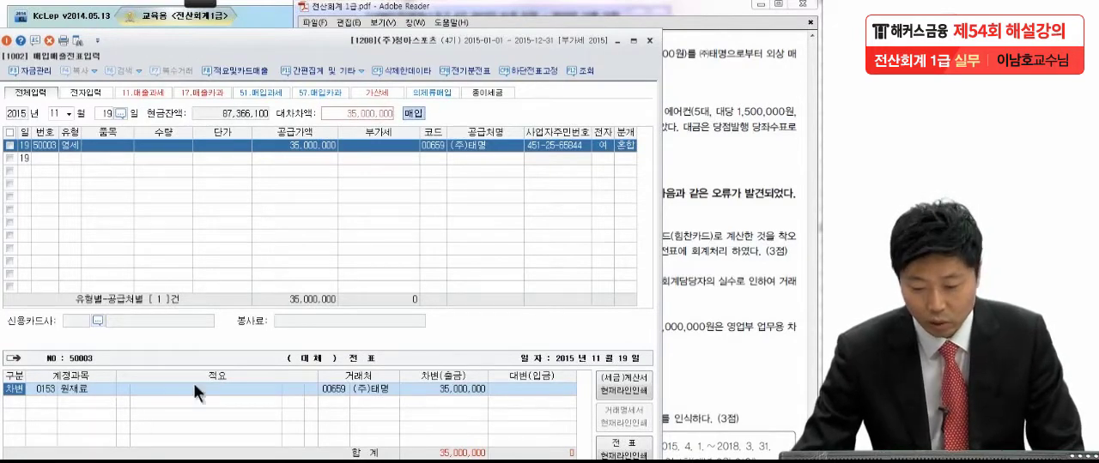
Step: Keep the 원재료 debit, add a 대변 line of 0251 외상매입금 for 35,000,000, and complete the 11월 19일 voucher
{"action": "left_click", "coordinate": [414, 389]}
{"action": "key", "text": "Return"}
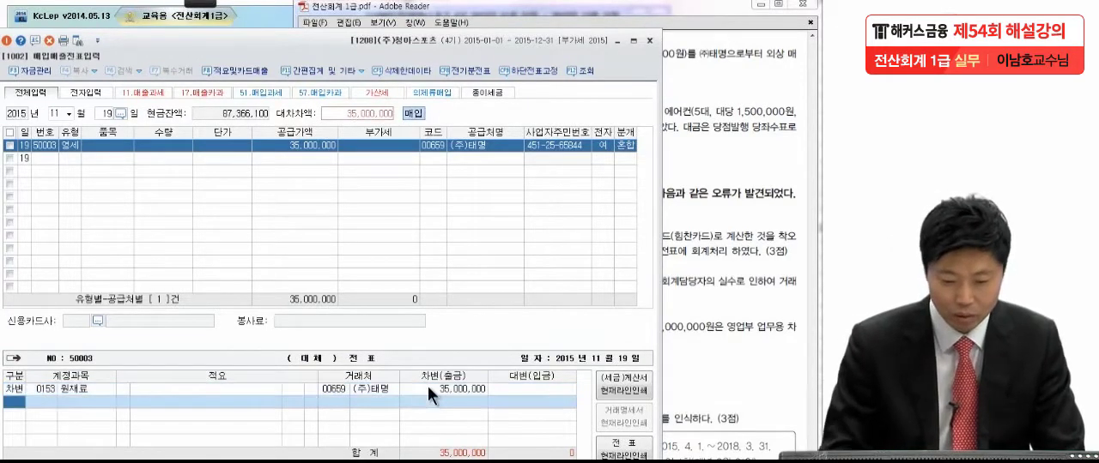
{"action": "key", "text": "4"}
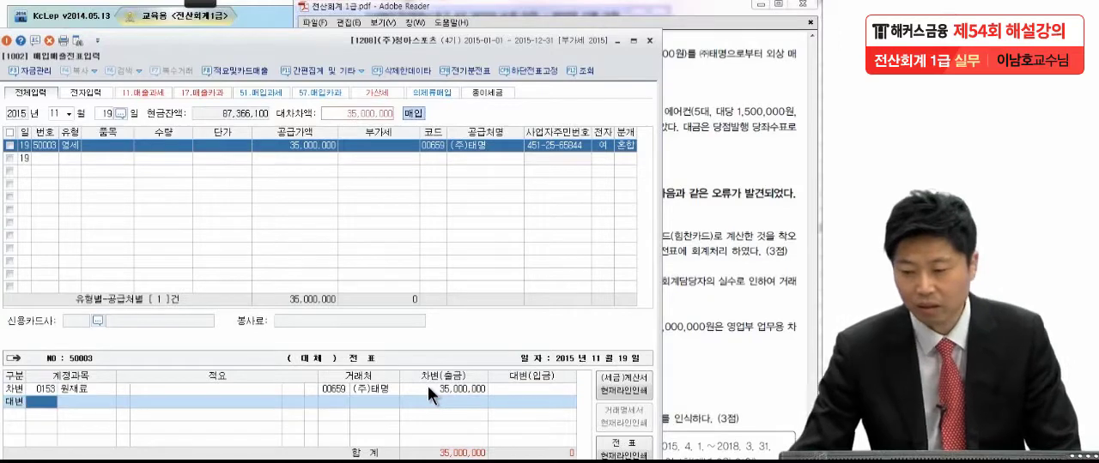
{"action": "left_click", "coordinate": [734, 182]}
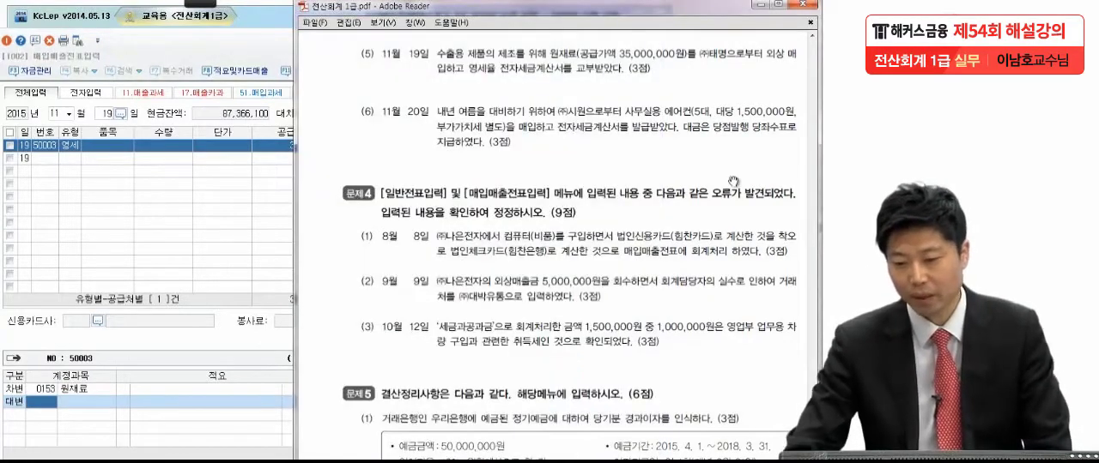
{"action": "left_click", "coordinate": [170, 408]}
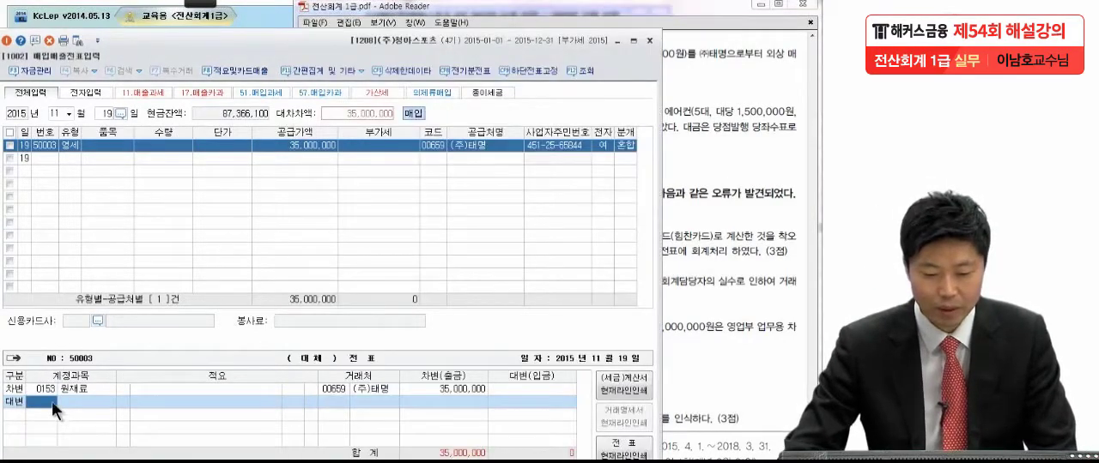
{"action": "left_click", "coordinate": [51, 401]}
{"action": "type", "text": "외상매"}
{"action": "key", "text": "Return"}
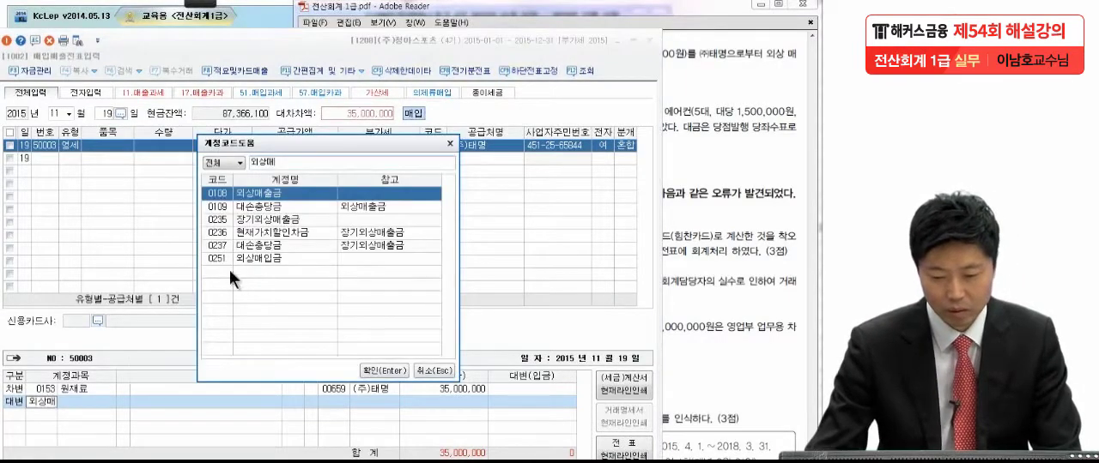
{"action": "left_click", "coordinate": [234, 259]}
{"action": "key", "text": "Return"}
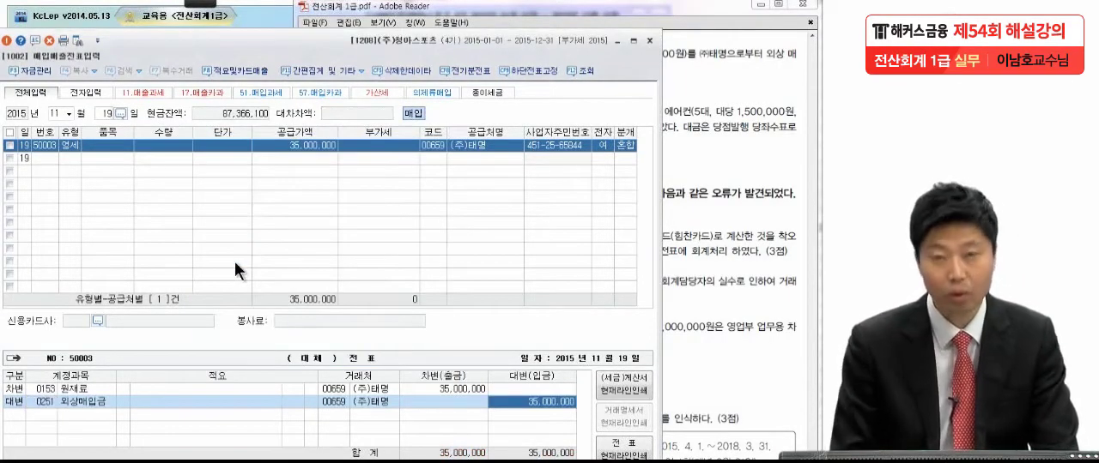
{"action": "key", "text": "Return"}
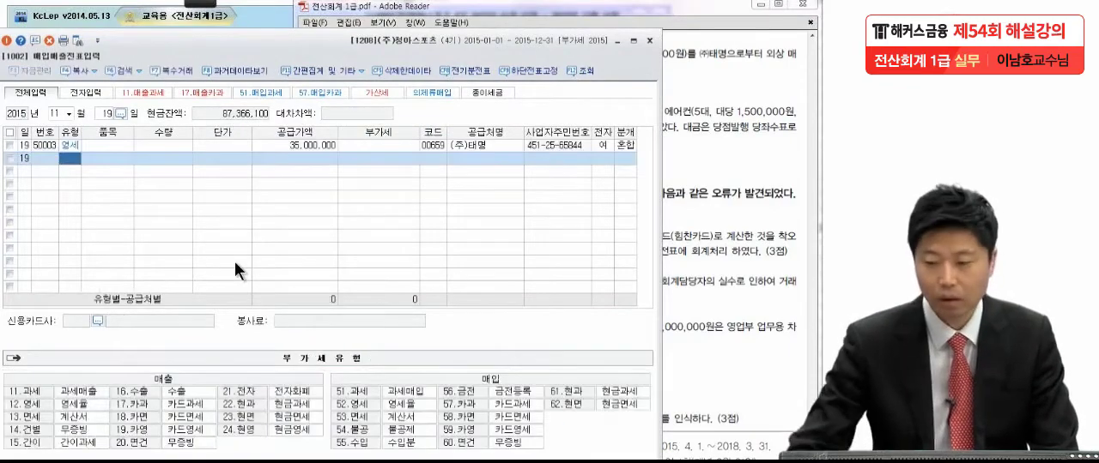
Step: Read exam item (6), the 11월 20일 air conditioner purchase, and underline its purchase, 전자세금계산서 and 당좌수표 terms
{"action": "left_click", "coordinate": [674, 178]}
{"action": "left_click_drag", "start_coordinate": [695, 198], "coordinate": [692, 139]}
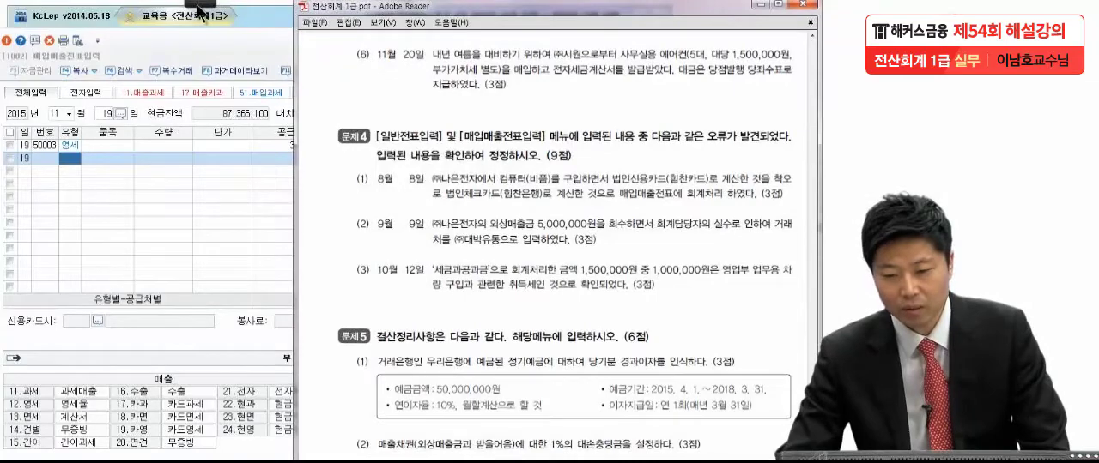
{"action": "mouse_move", "coordinate": [201, 10]}
{"action": "left_click", "coordinate": [17, 26]}
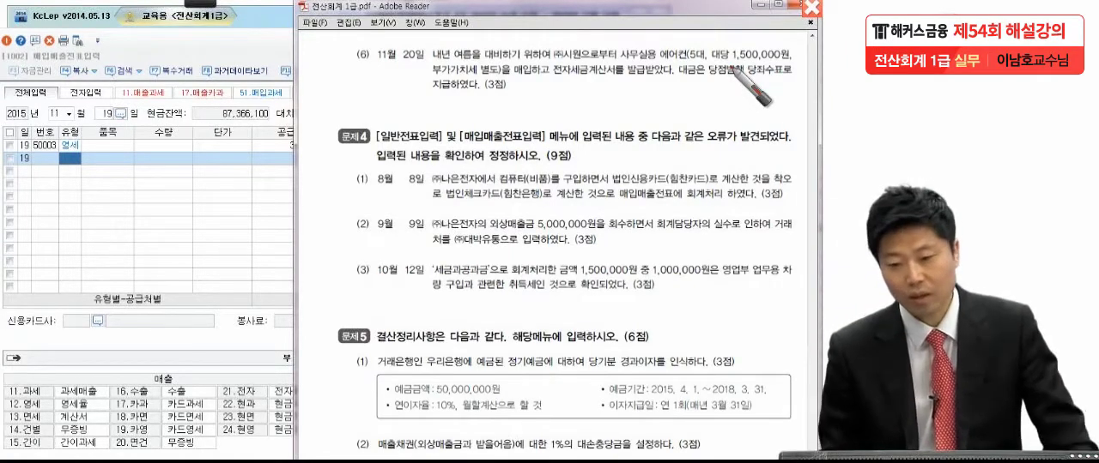
{"action": "left_click_drag", "start_coordinate": [524, 84], "coordinate": [675, 84]}
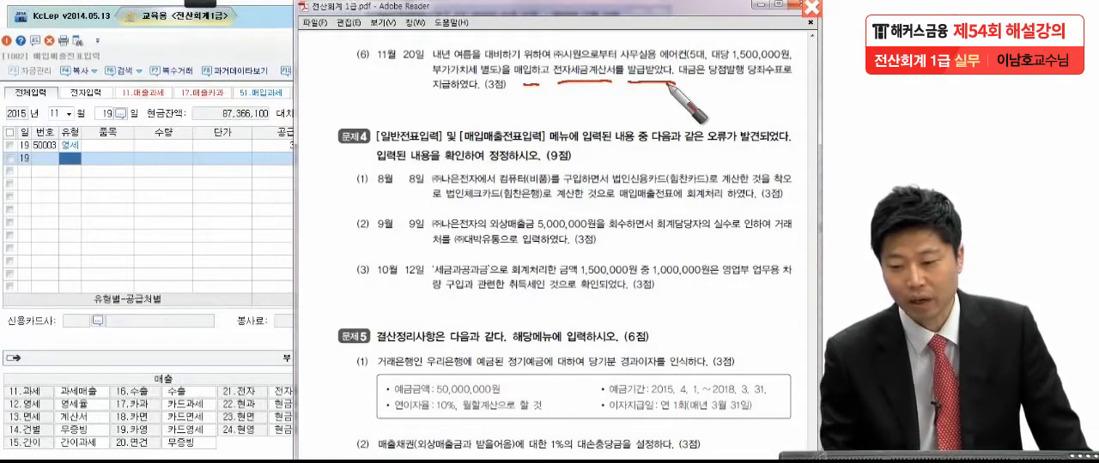
{"action": "left_click_drag", "start_coordinate": [711, 84], "coordinate": [778, 85]}
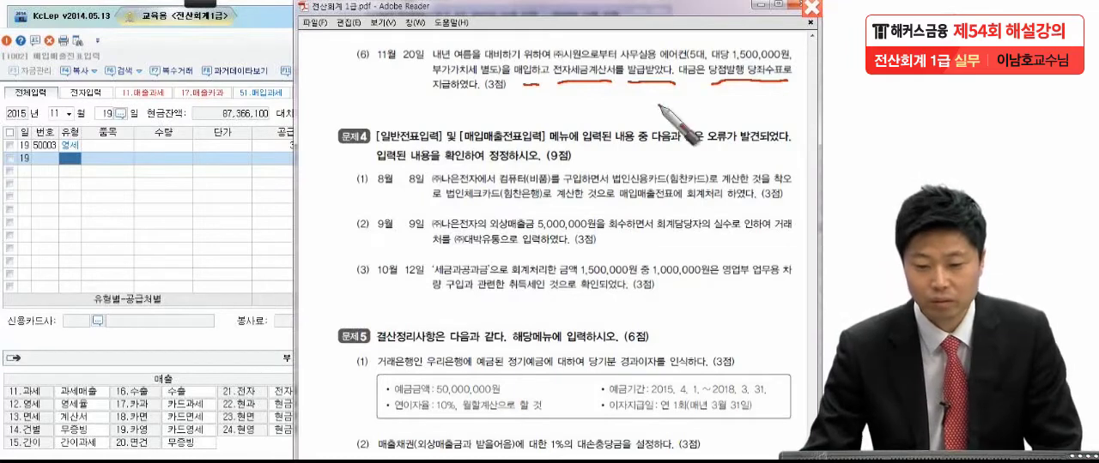
{"action": "key", "text": "Escape"}
Step: In KcLep, set the voucher day to 20 and start a line of type 51 과세 with a 공급가액 of 7,500,000
{"action": "left_click", "coordinate": [109, 113]}
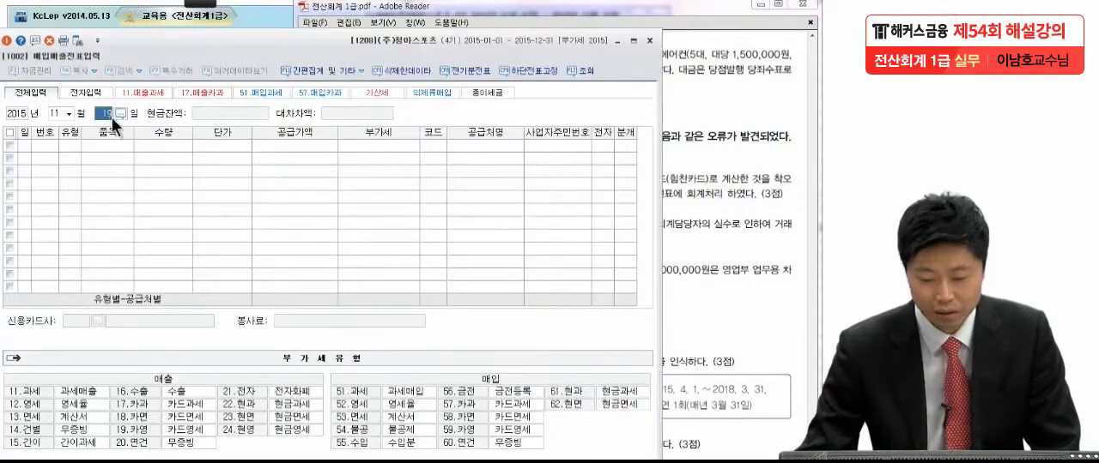
{"action": "type", "text": "20"}
{"action": "key", "text": "Return"}
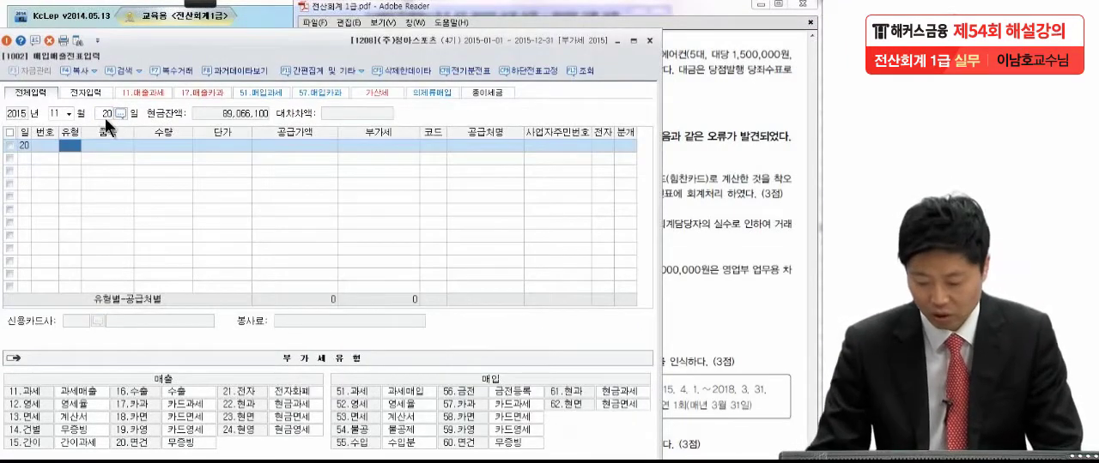
{"action": "type", "text": "51"}
{"action": "key", "text": "Return"}
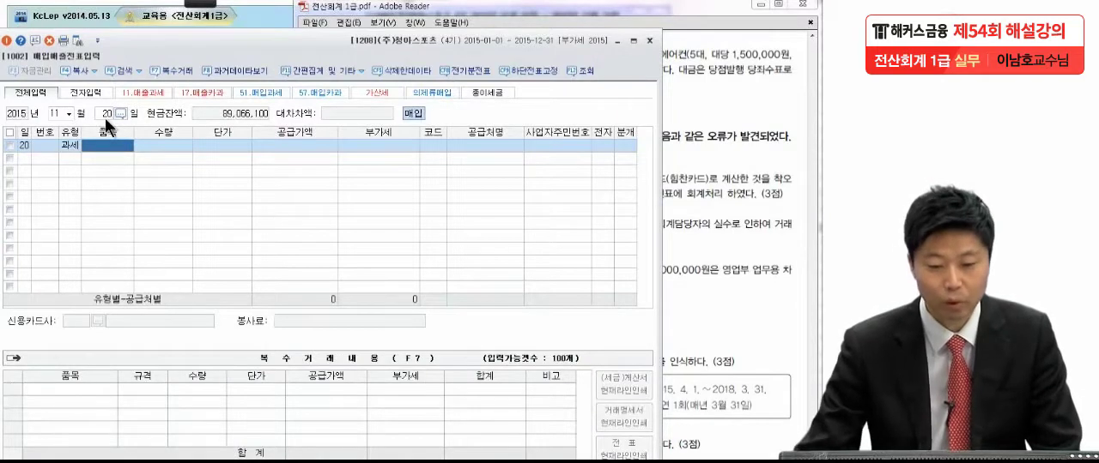
{"action": "left_click", "coordinate": [258, 142]}
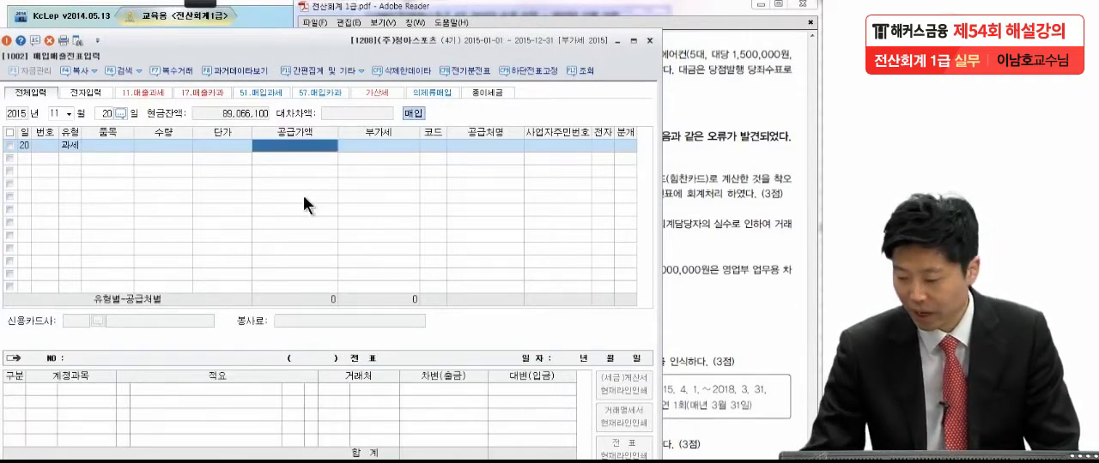
{"action": "type", "text": "750000"}
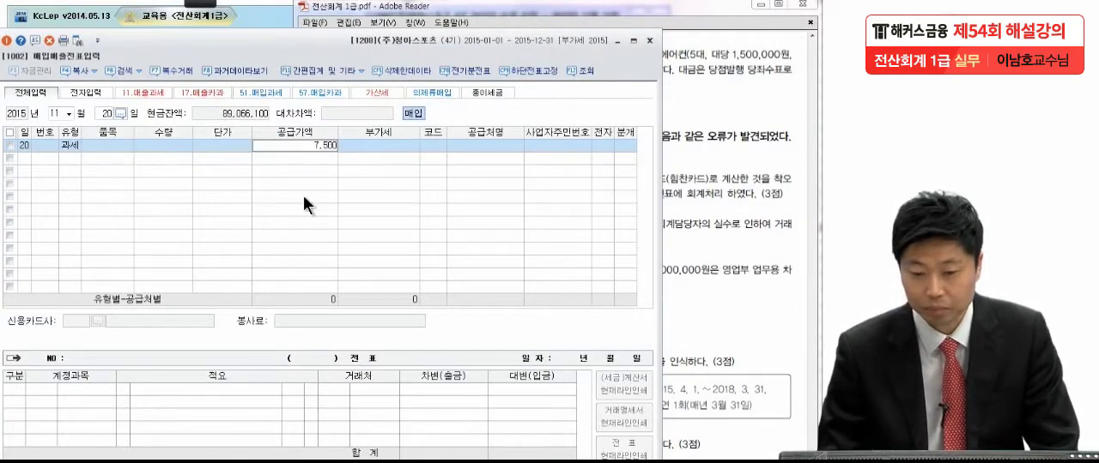
{"action": "key", "text": "Return"}
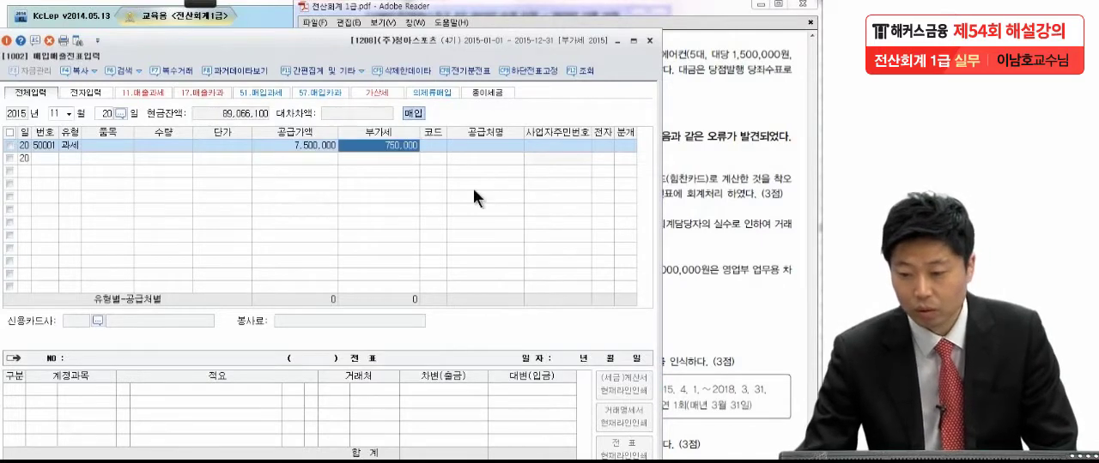
Step: Check the supplier in exam item (6) and assign (주)시원 as the 공급처 of the 11월 20일 line
{"action": "left_click", "coordinate": [735, 134]}
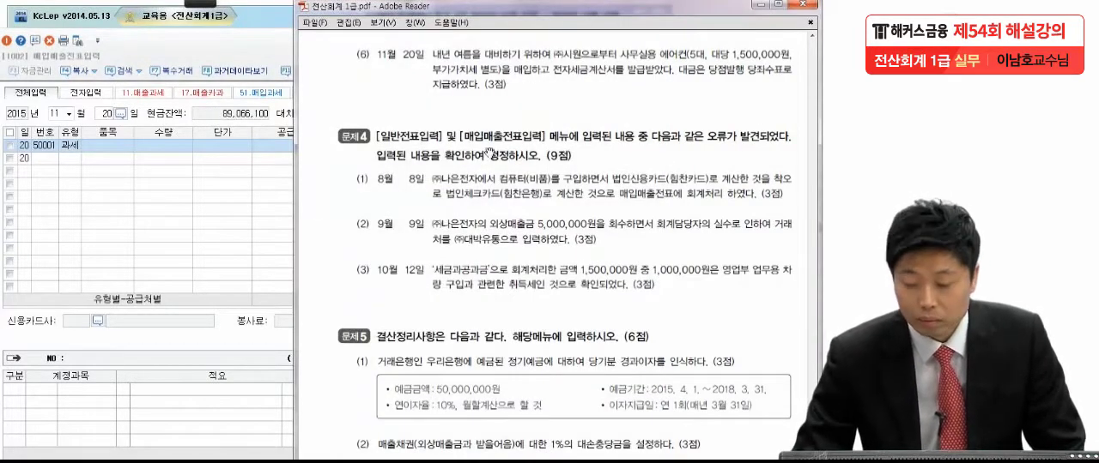
{"action": "left_click", "coordinate": [217, 220]}
{"action": "left_click", "coordinate": [760, 73]}
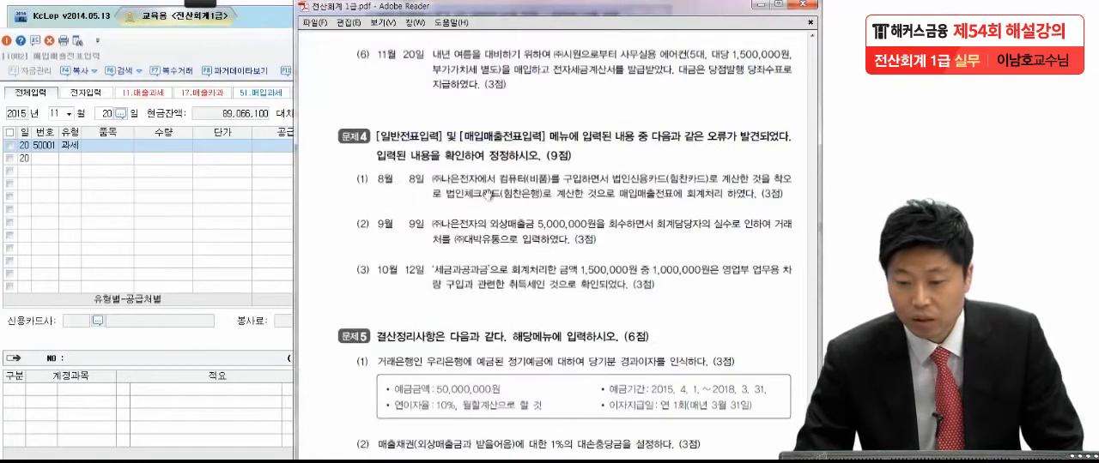
{"action": "left_click", "coordinate": [279, 207]}
{"action": "left_click", "coordinate": [442, 145]}
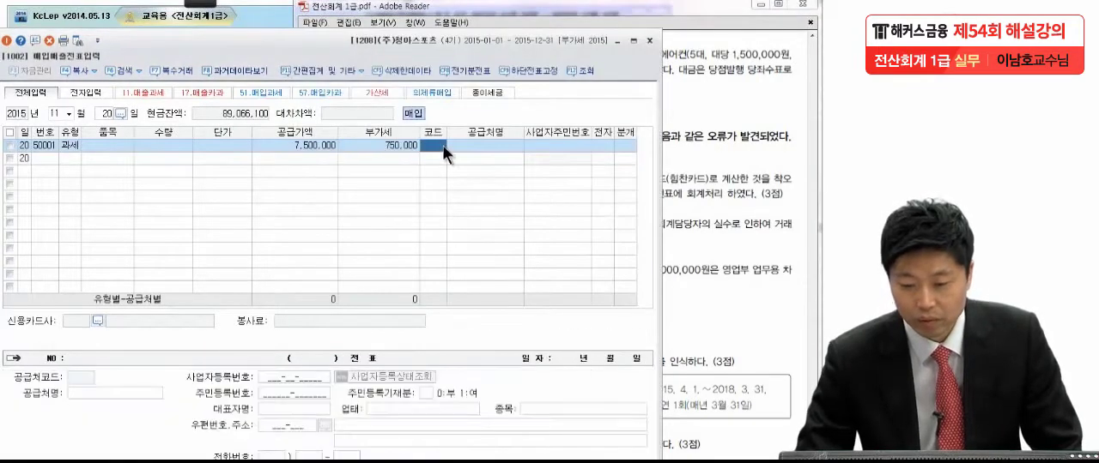
{"action": "type", "text": "시원"}
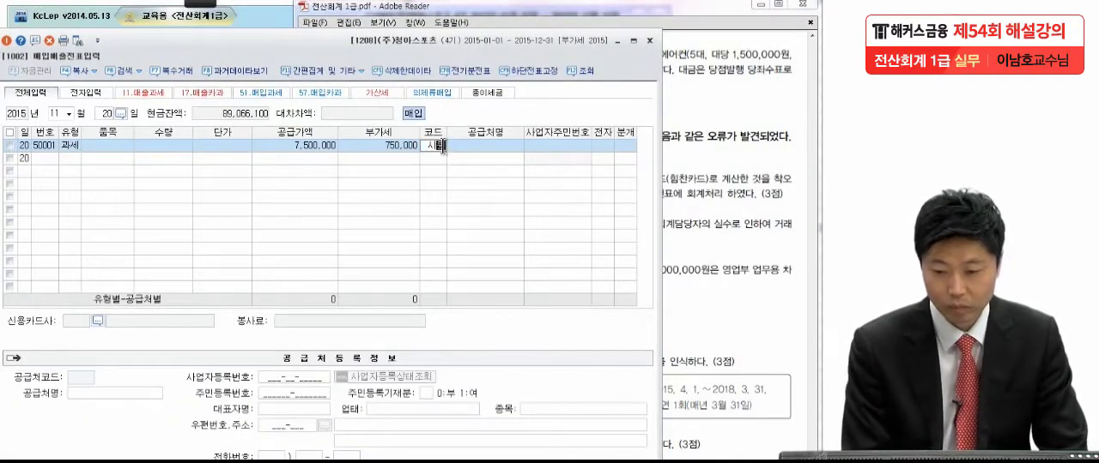
{"action": "key", "text": "Return"}
{"action": "key", "text": "Return"}
Step: Set 전자 to 여 and 분개 to 혼합 on the 11월 20일 line
{"action": "key", "text": "Return"}
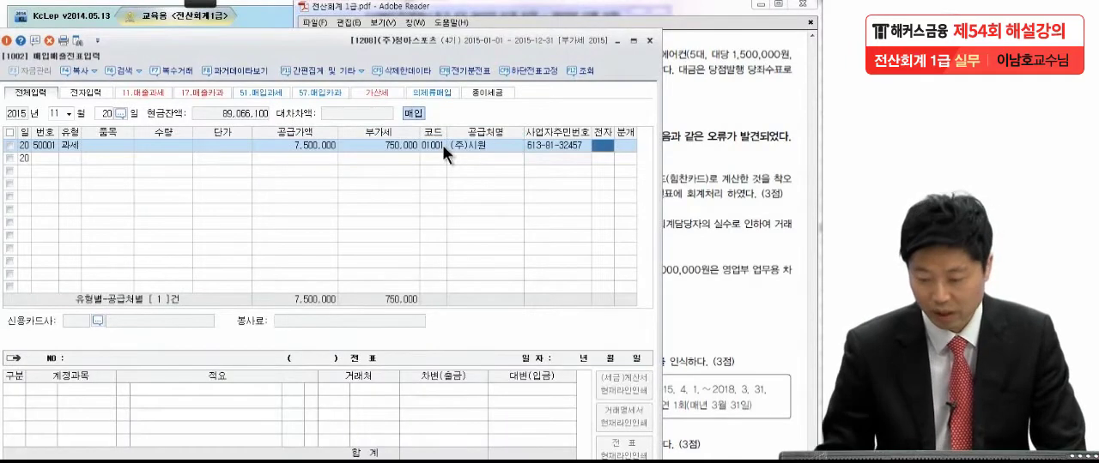
{"action": "type", "text": "1"}
{"action": "key", "text": "Return"}
{"action": "type", "text": "3"}
{"action": "key", "text": "Return"}
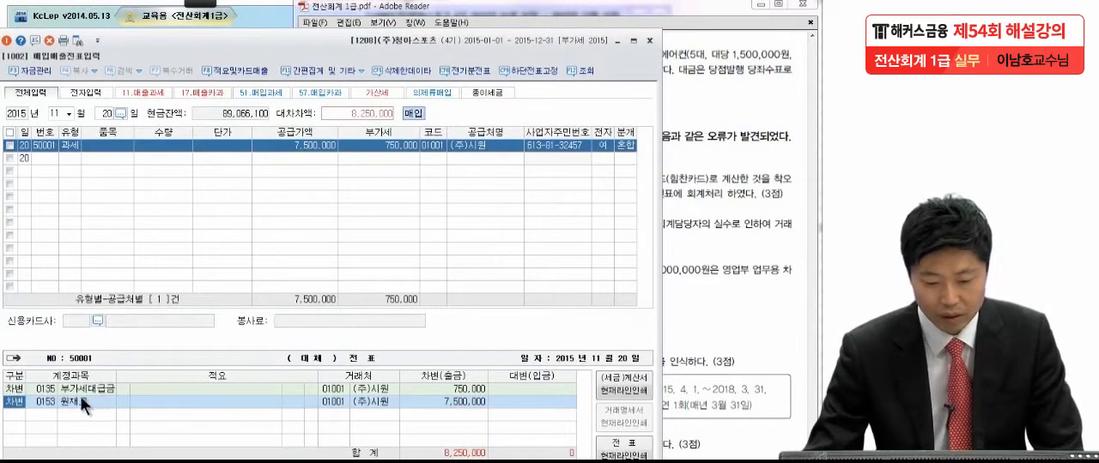
Step: Change the account of the 7,500,000 debit line in the 11월 20일 voucher to 0212 비품
{"action": "left_click", "coordinate": [50, 404]}
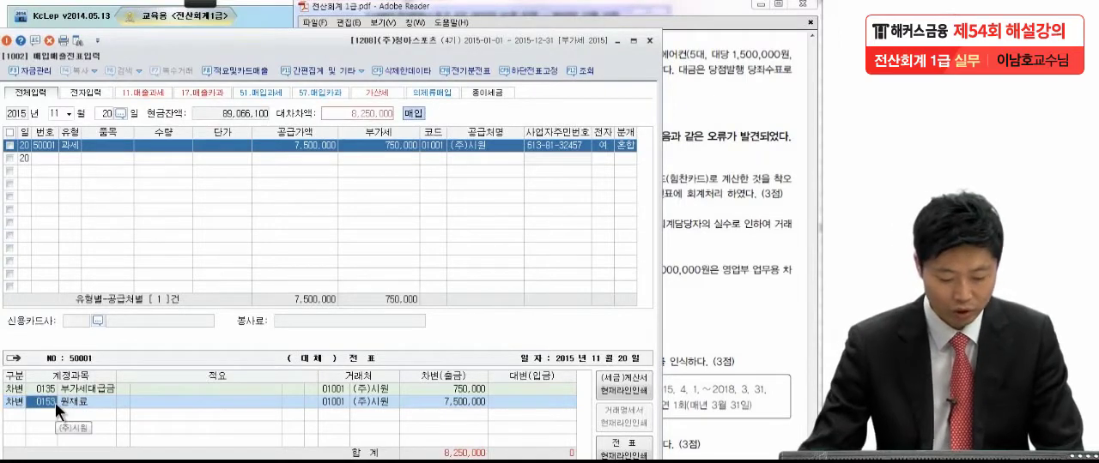
{"action": "type", "text": "비품"}
{"action": "key", "text": "Return"}
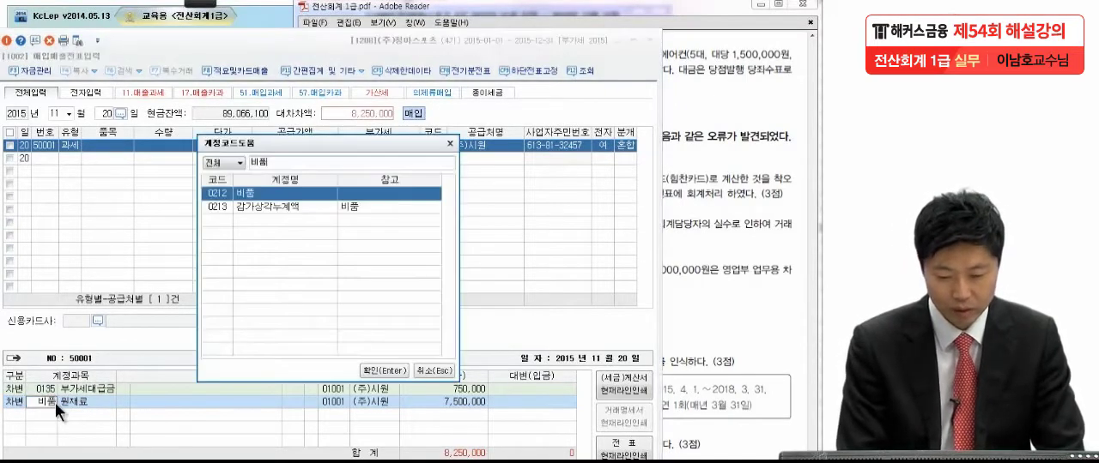
{"action": "key", "text": "Return"}
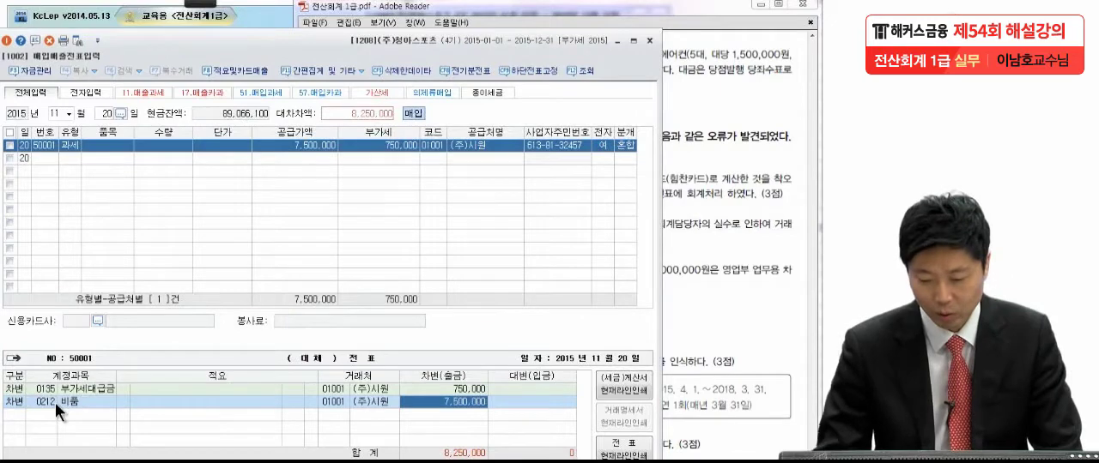
{"action": "key", "text": "Return"}
Step: Check the payment method in exam item (6), add a 대변 line of 0102 당좌예금 for 8,250,000, and complete the voucher
{"action": "key", "text": "4"}
{"action": "left_click", "coordinate": [706, 151]}
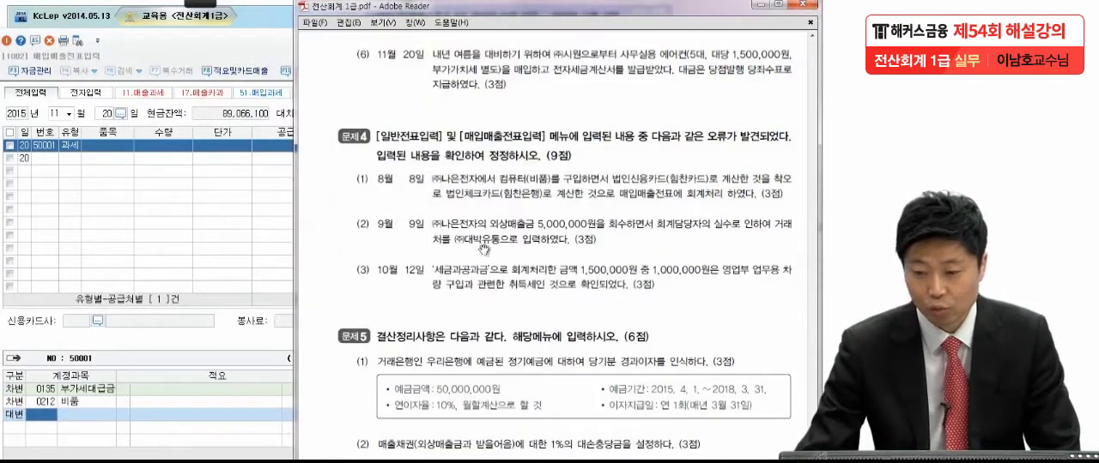
{"action": "left_click", "coordinate": [39, 421]}
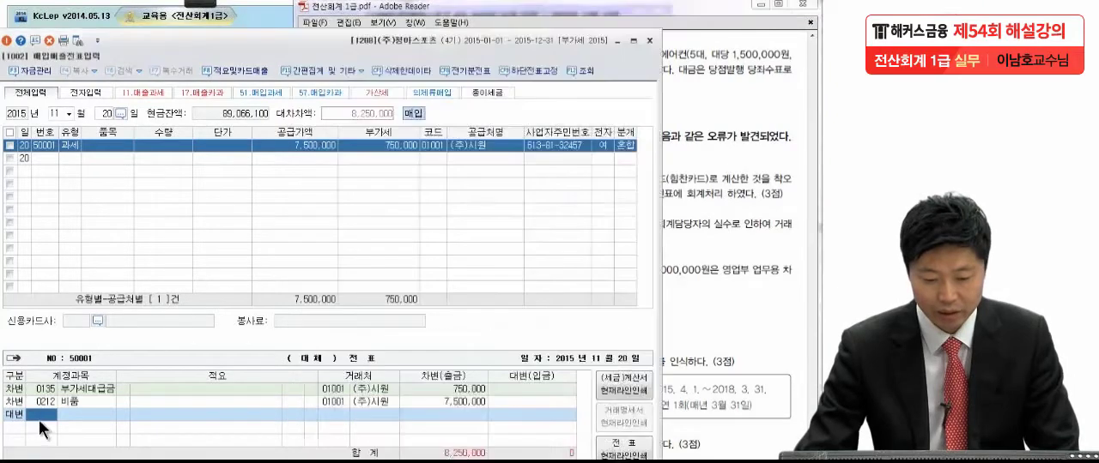
{"action": "type", "text": "당좌"}
{"action": "key", "text": "Return"}
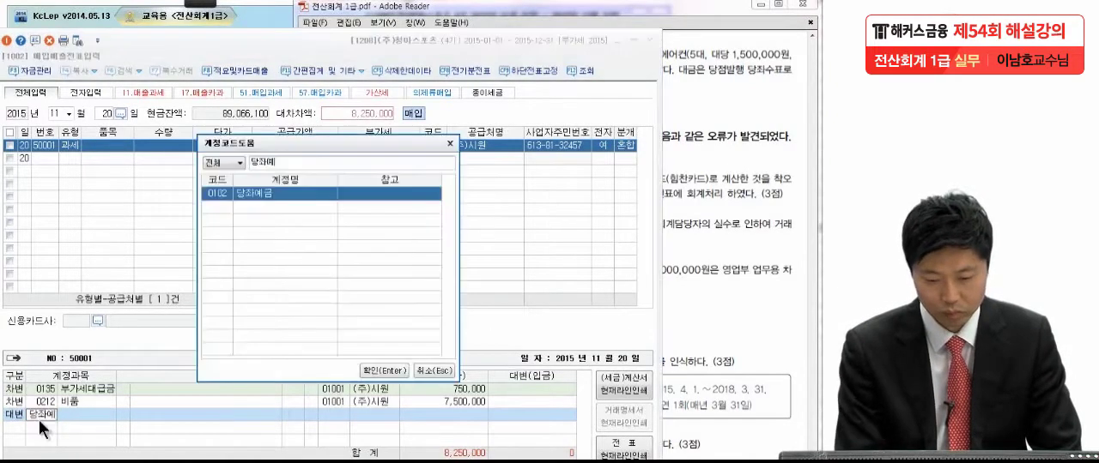
{"action": "key", "text": "Return"}
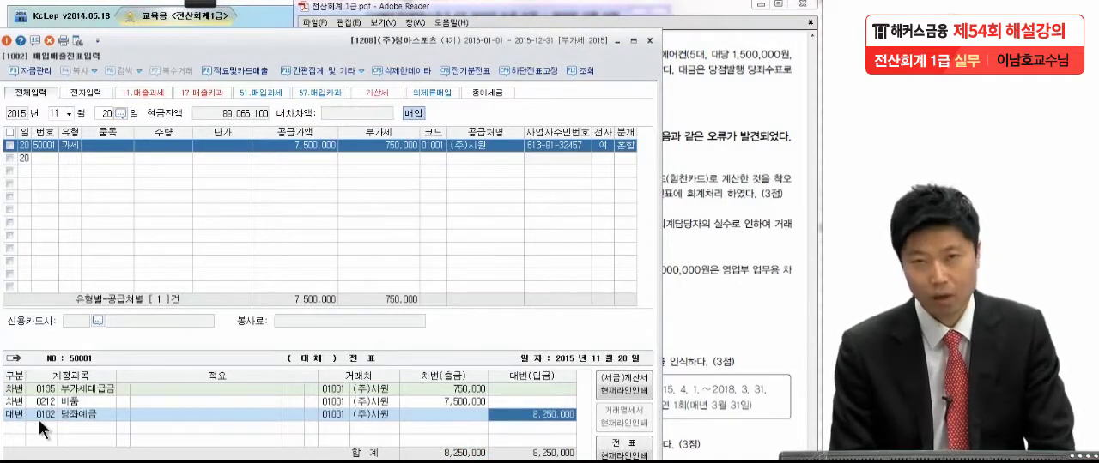
{"action": "key", "text": "Return"}
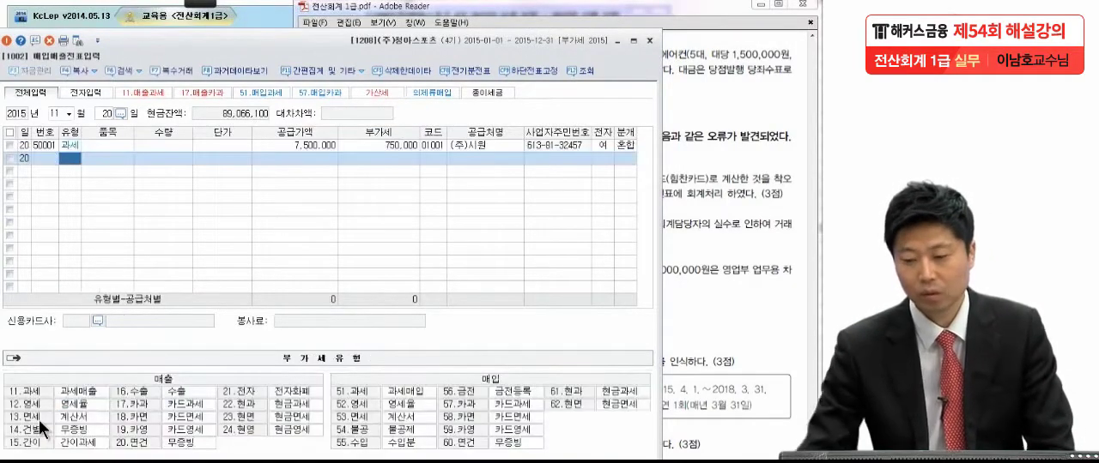
Step: Read 문제4 item (1) in the exam PDF and bring up the 8월 8일 entries in 매입매출전표입력
{"action": "left_click", "coordinate": [747, 172]}
{"action": "scroll", "coordinate": [726, 191], "scroll_direction": "down", "scroll_amount": 2}
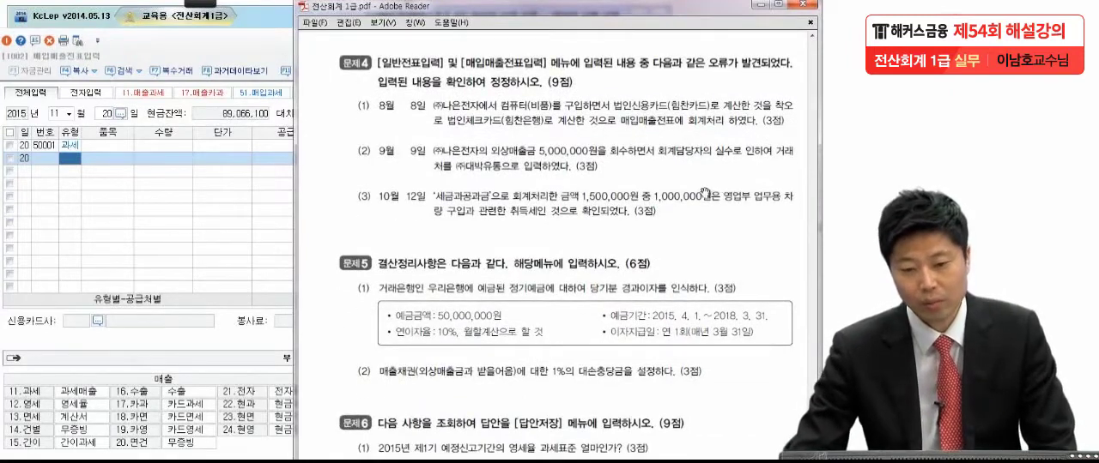
{"action": "left_click", "coordinate": [204, 3]}
{"action": "left_click", "coordinate": [14, 26]}
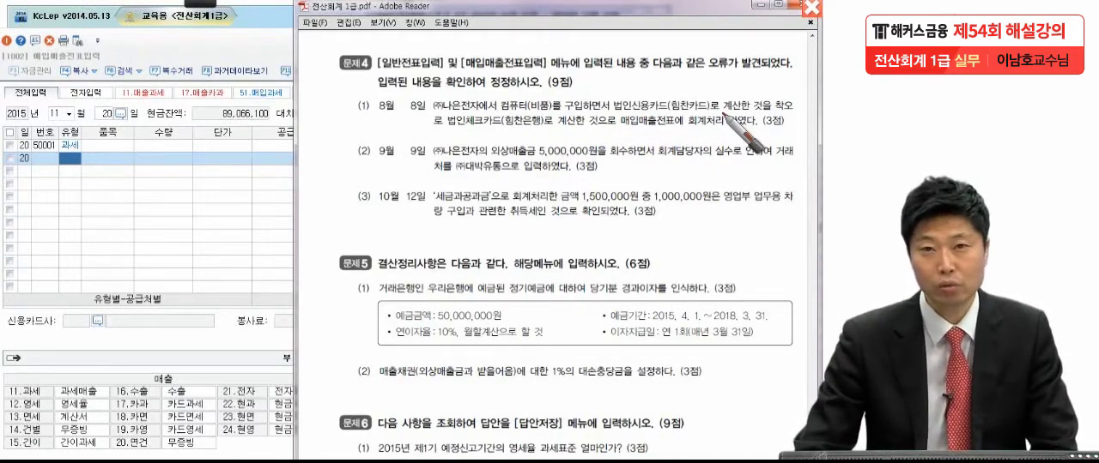
{"action": "key", "text": "Escape"}
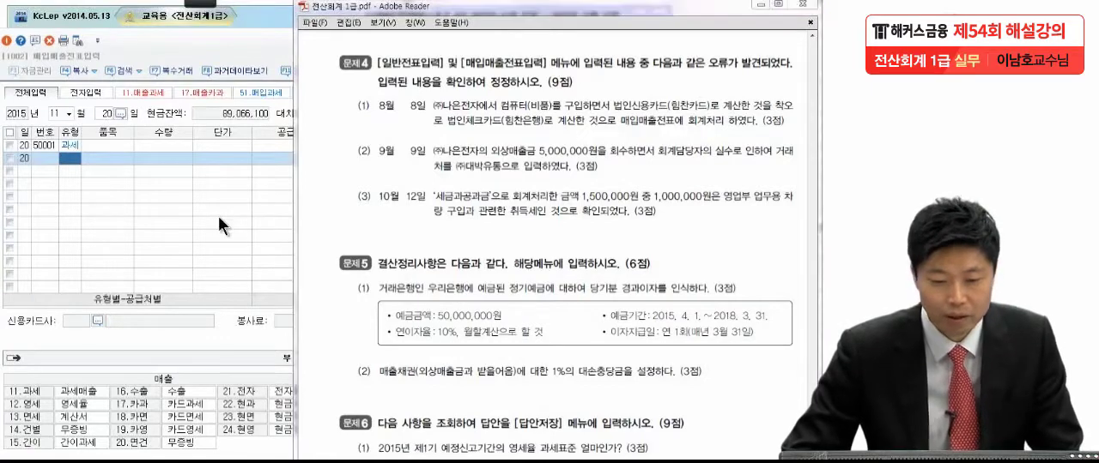
{"action": "left_click", "coordinate": [72, 113]}
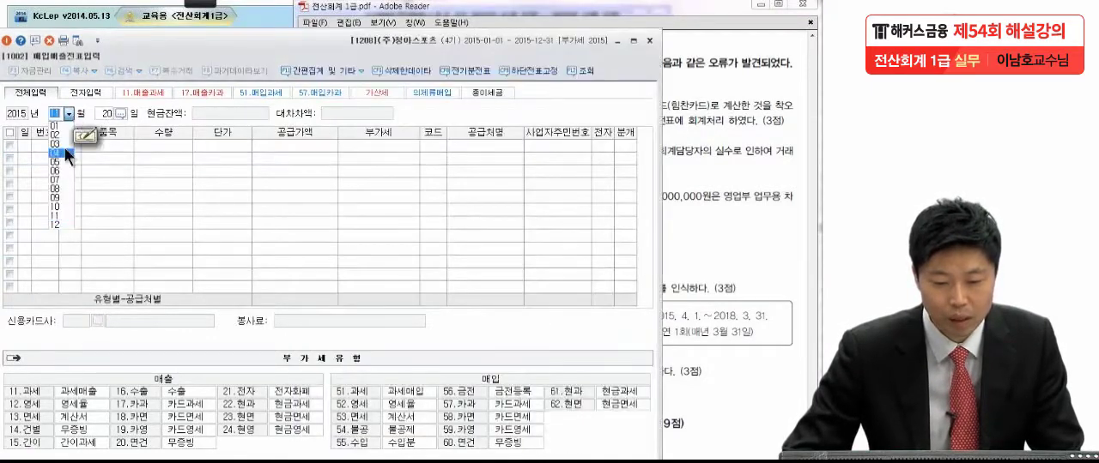
{"action": "left_click", "coordinate": [57, 190]}
{"action": "type", "text": "8"}
{"action": "key", "text": "Return"}
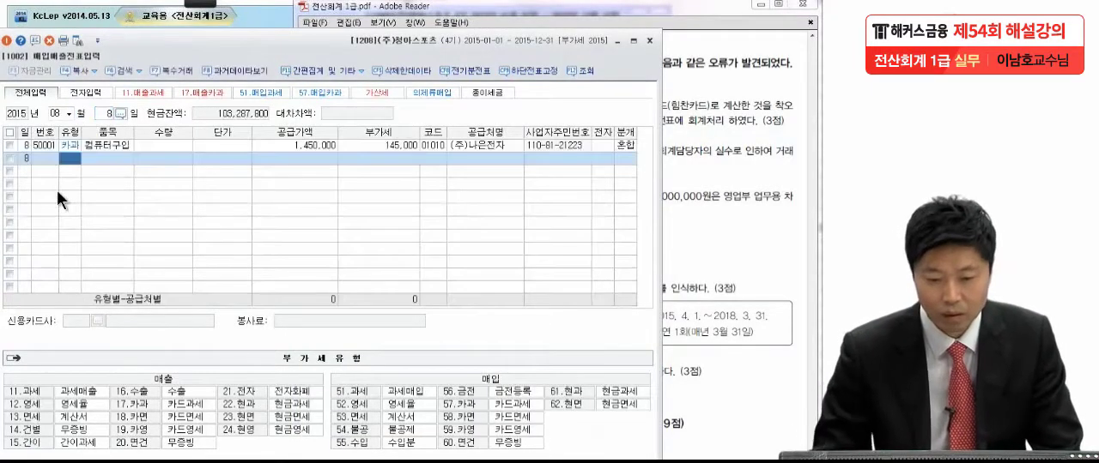
Step: Examine the 유형, 공급가액, 공급처, 분개 and journal lines of the 8월 8일 컴퓨터구입 voucher against 문제4 item (1)
{"action": "left_click", "coordinate": [73, 146]}
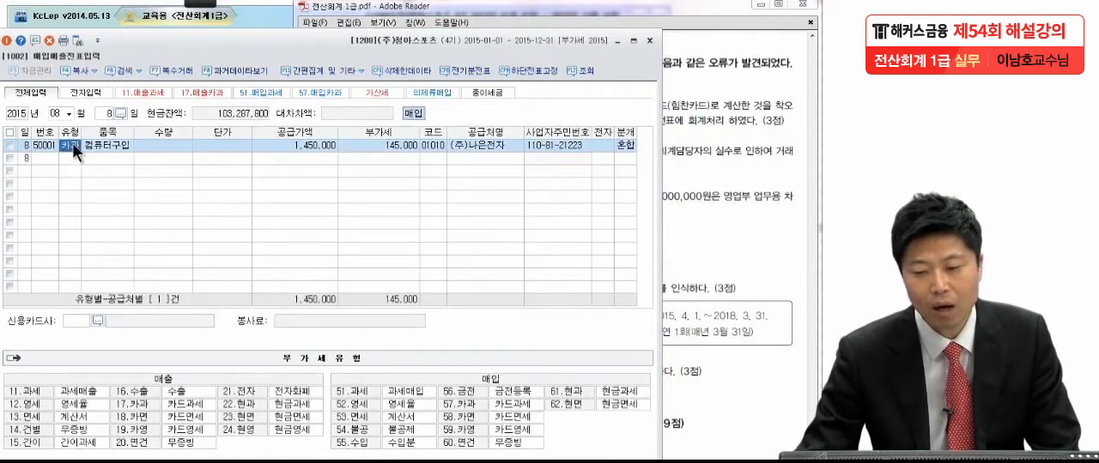
{"action": "left_click", "coordinate": [728, 84]}
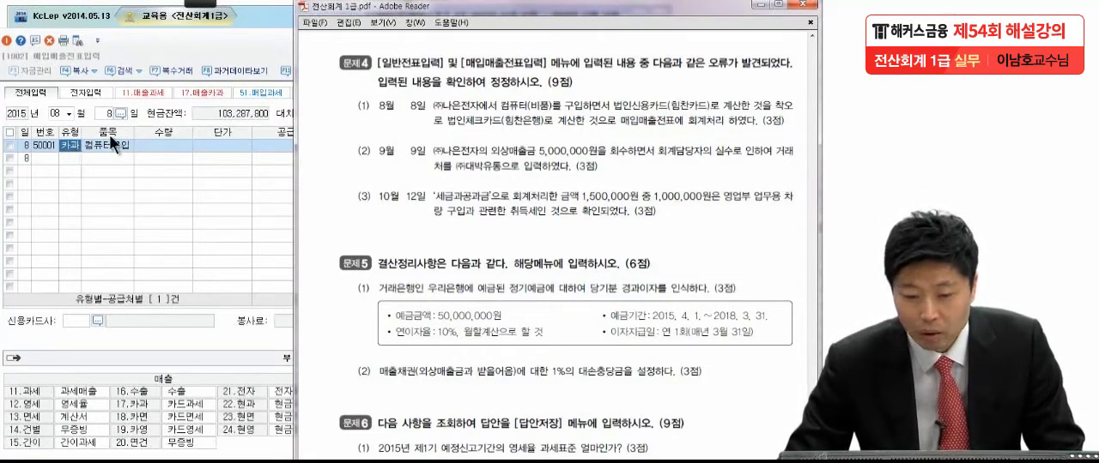
{"action": "left_click", "coordinate": [291, 146]}
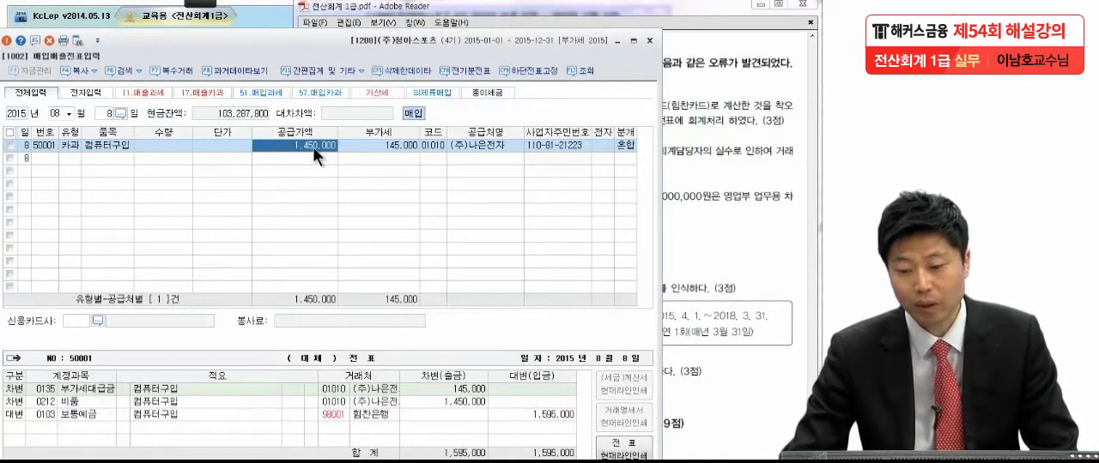
{"action": "left_click", "coordinate": [433, 141]}
{"action": "left_click", "coordinate": [474, 143]}
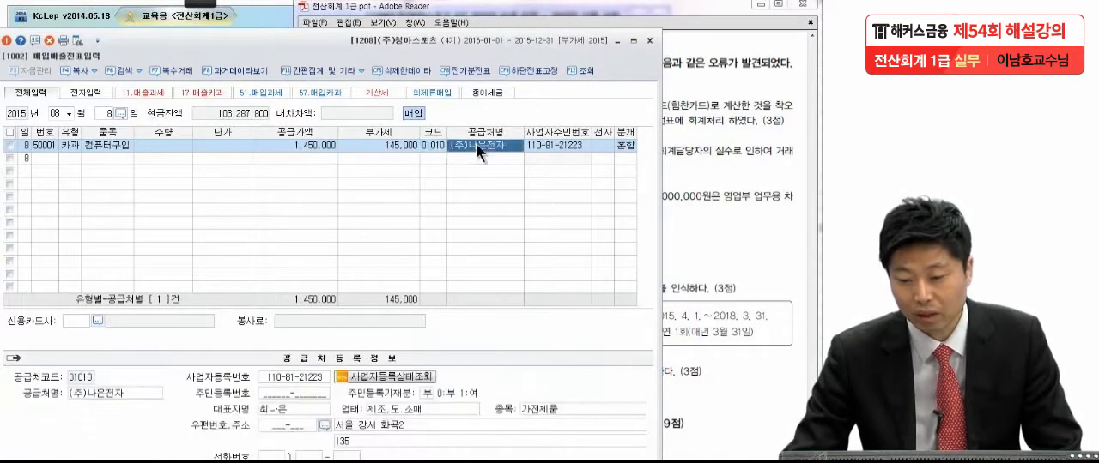
{"action": "left_click", "coordinate": [625, 145]}
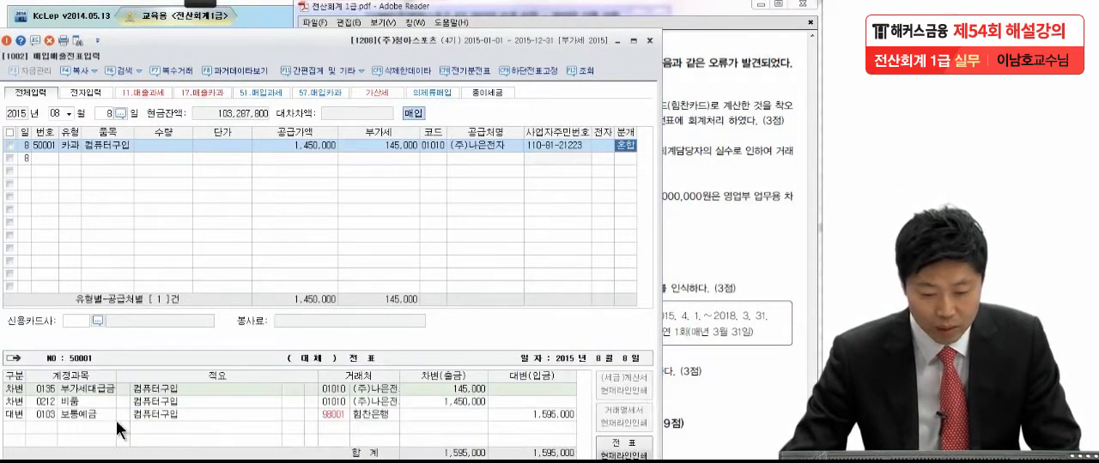
{"action": "left_click", "coordinate": [80, 391]}
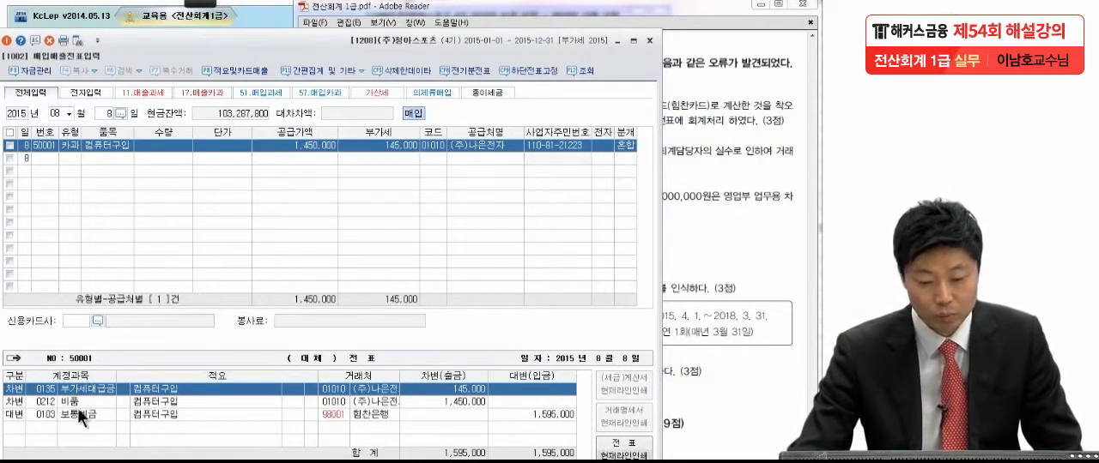
Step: Compare the 비품 and 보통예금 lines of the 8월 8일 voucher with 문제4 item (1) and review its 유형 code
{"action": "left_click", "coordinate": [76, 400]}
{"action": "left_click", "coordinate": [375, 399]}
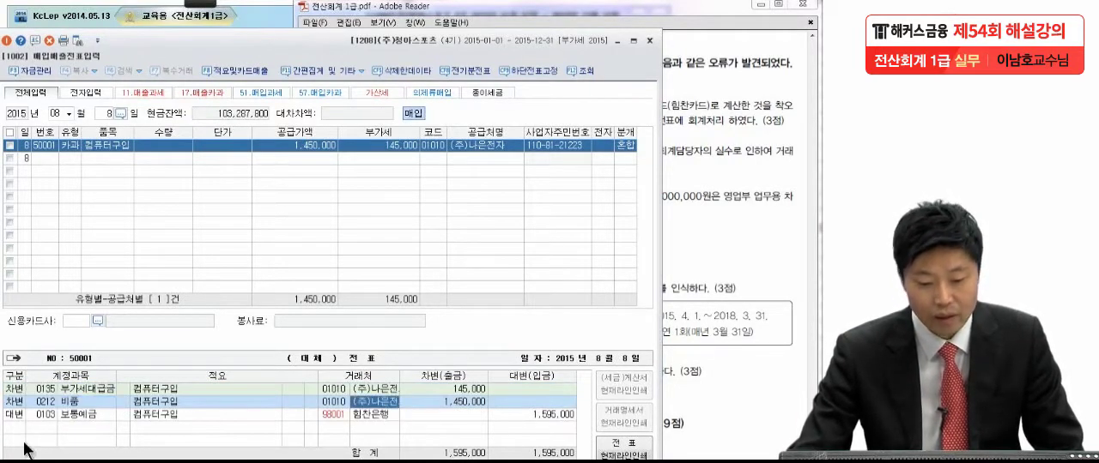
{"action": "left_click", "coordinate": [64, 412]}
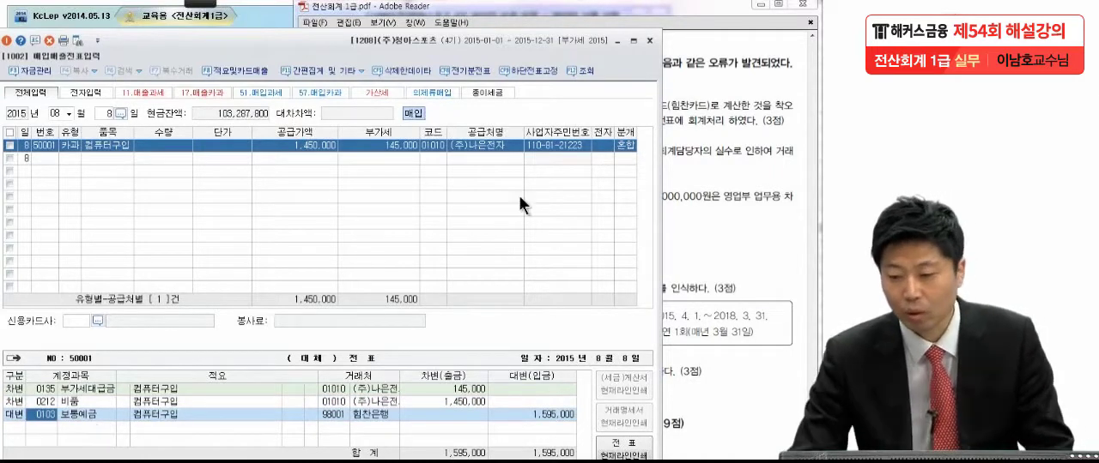
{"action": "left_click", "coordinate": [697, 145]}
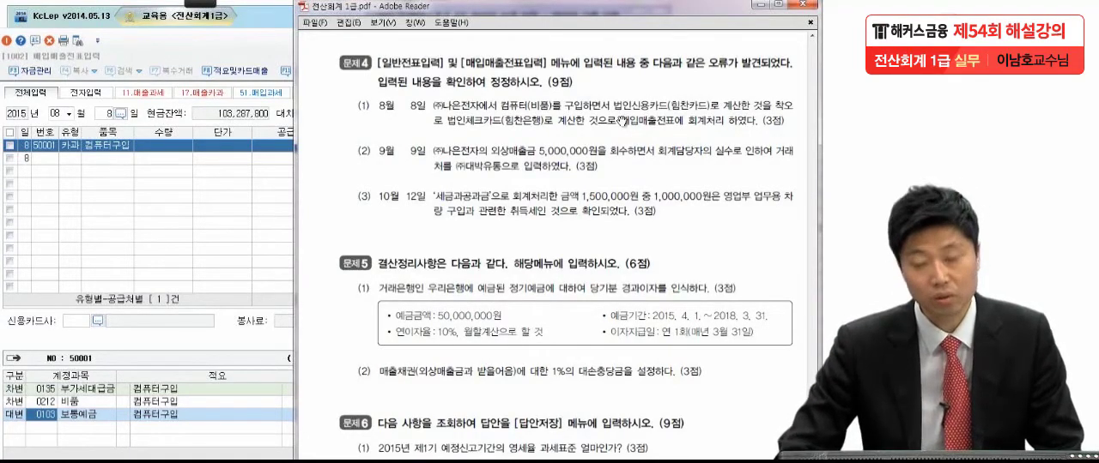
{"action": "left_click", "coordinate": [76, 411]}
{"action": "left_click", "coordinate": [49, 415]}
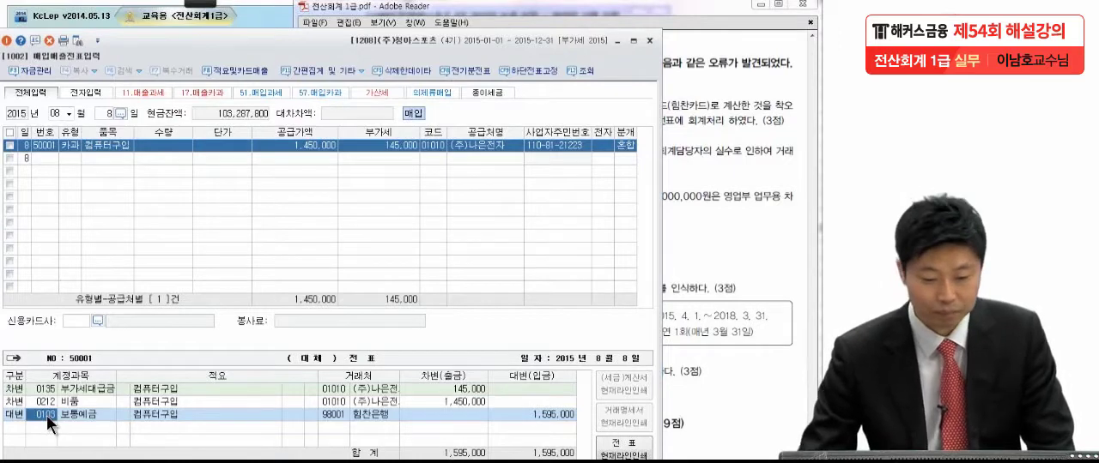
{"action": "left_click", "coordinate": [70, 145]}
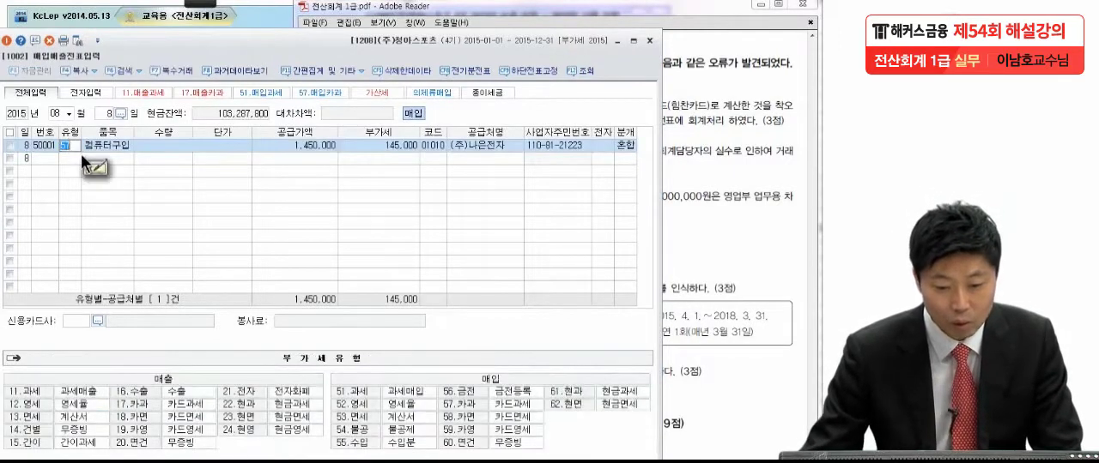
{"action": "key", "text": "Return"}
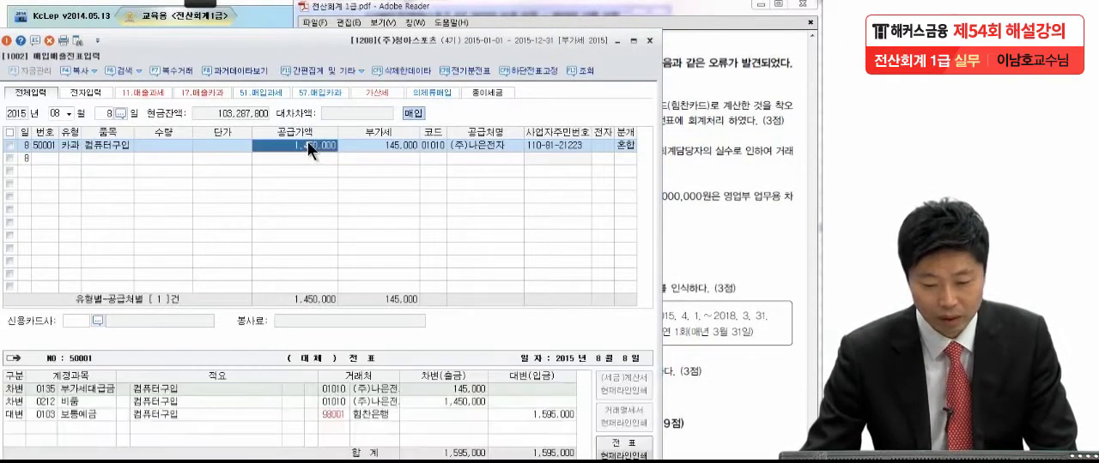
Step: Change the account of the 대변 line in the 8월 8일 컴퓨터구입 voucher to 0253 미지급금
{"action": "left_click", "coordinate": [44, 416]}
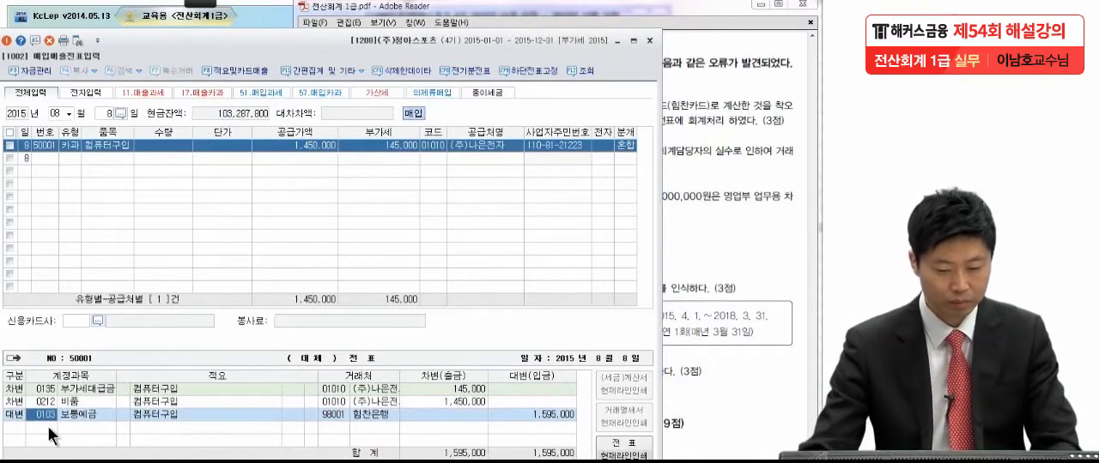
{"action": "type", "text": "미지"}
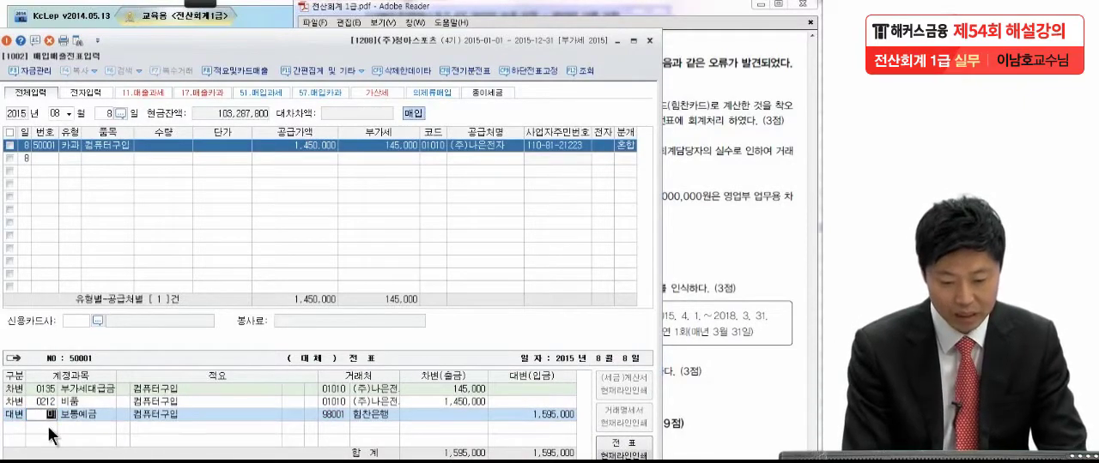
{"action": "type", "text": "급"}
{"action": "key", "text": "Return"}
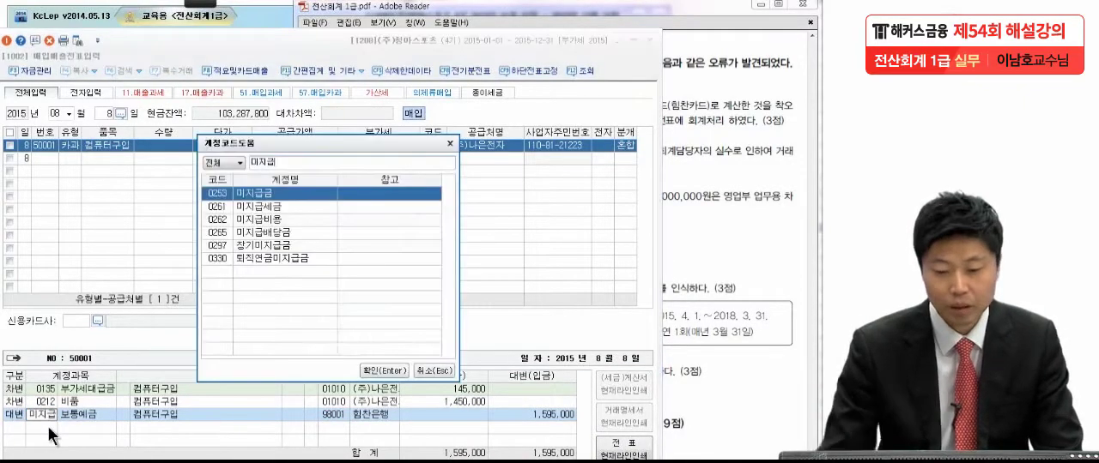
{"action": "key", "text": "Return"}
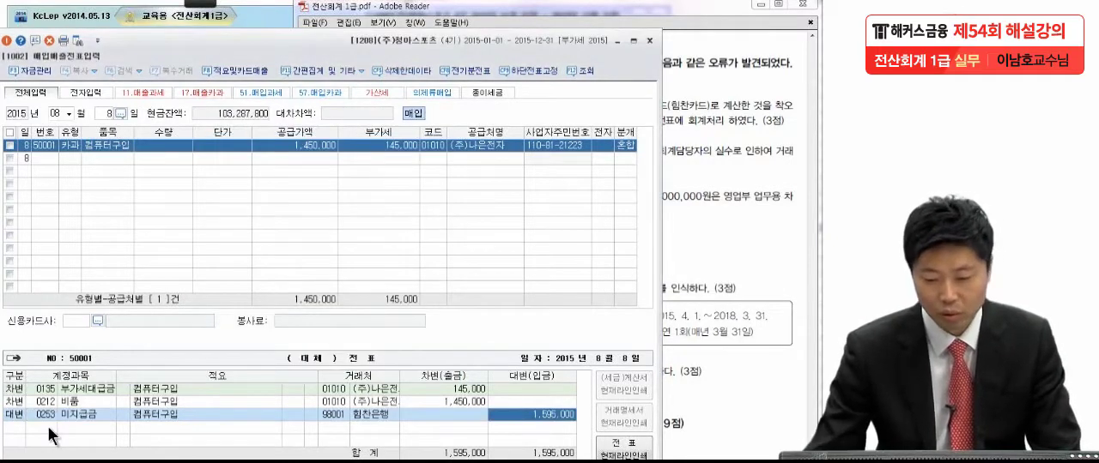
Step: Check the card name in item (1) and change the 거래처 of the 미지급금 line to 99601 힘찬카드(법인)
{"action": "left_click", "coordinate": [327, 410]}
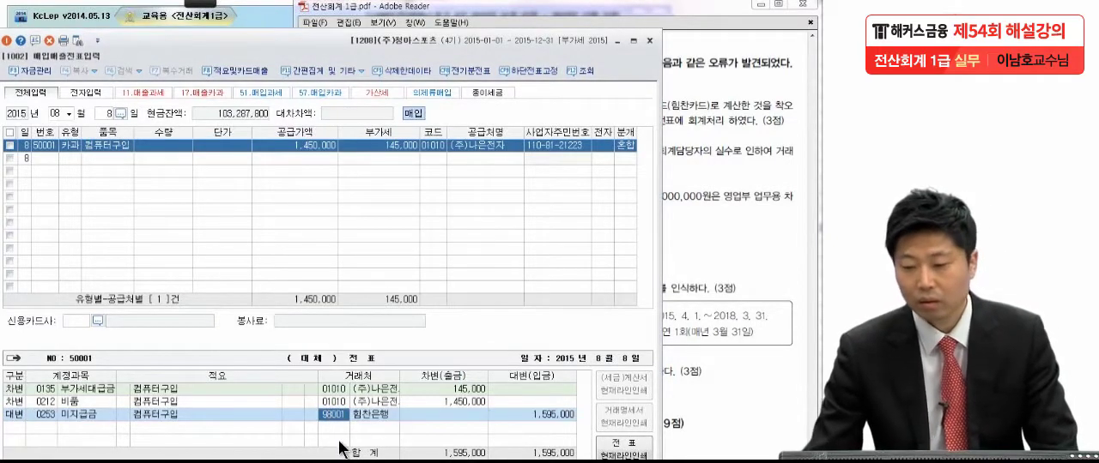
{"action": "left_click", "coordinate": [792, 180]}
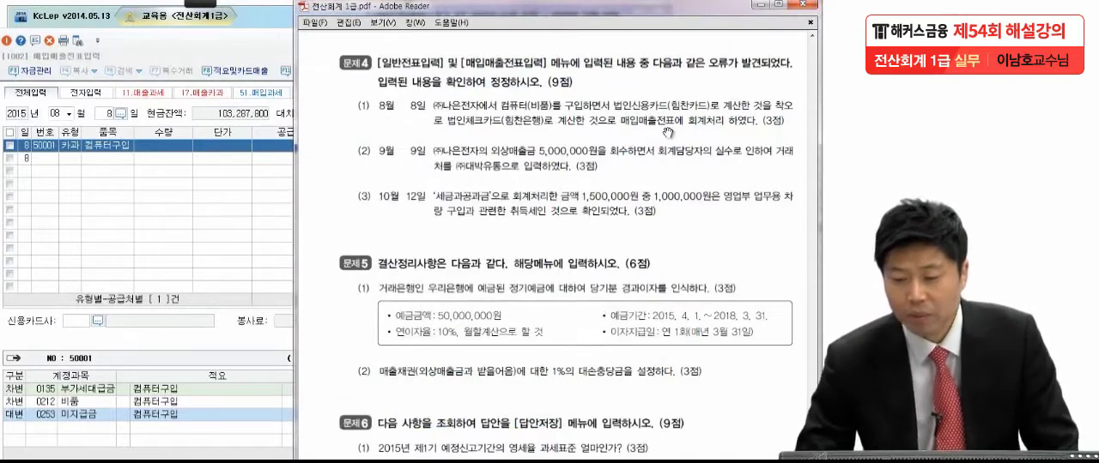
{"action": "left_click", "coordinate": [248, 407]}
{"action": "left_click", "coordinate": [335, 416]}
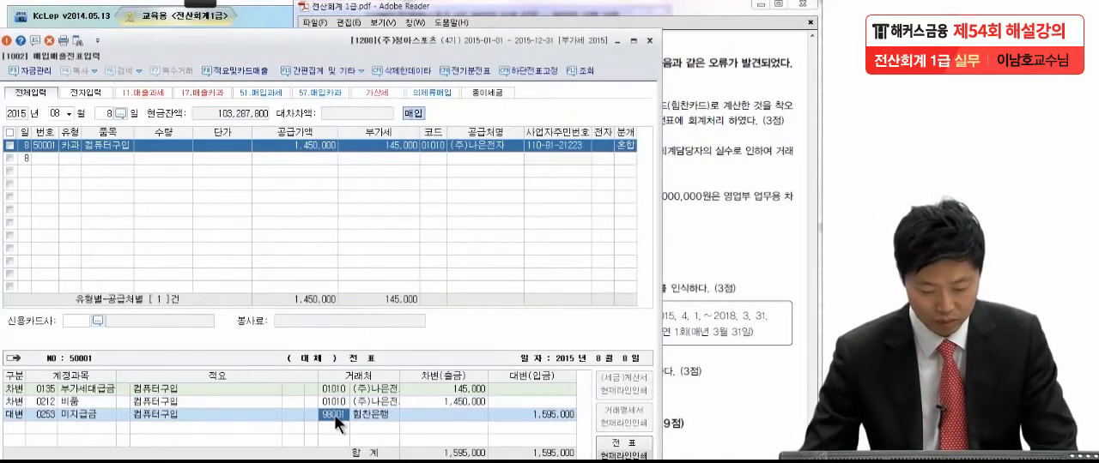
{"action": "key", "text": "F2"}
{"action": "type", "text": "힌찬"}
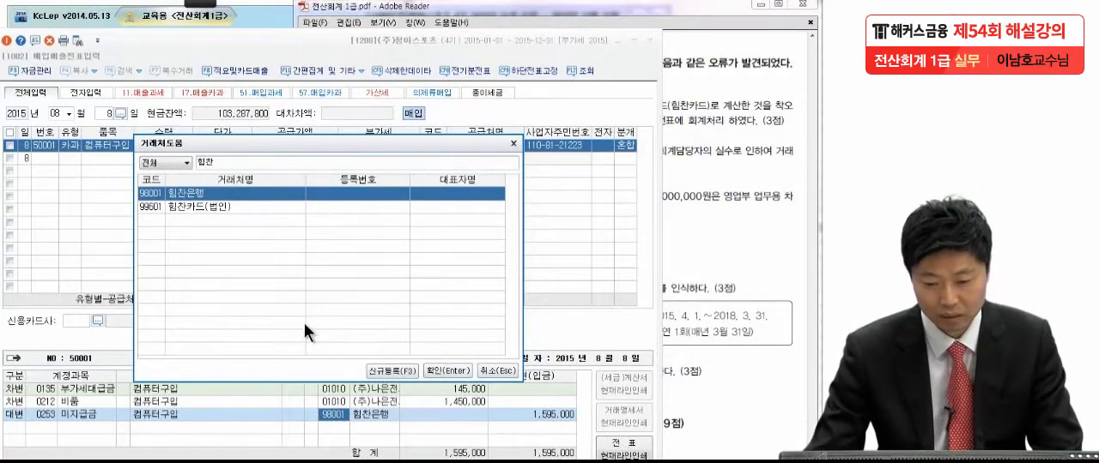
{"action": "left_click", "coordinate": [233, 206]}
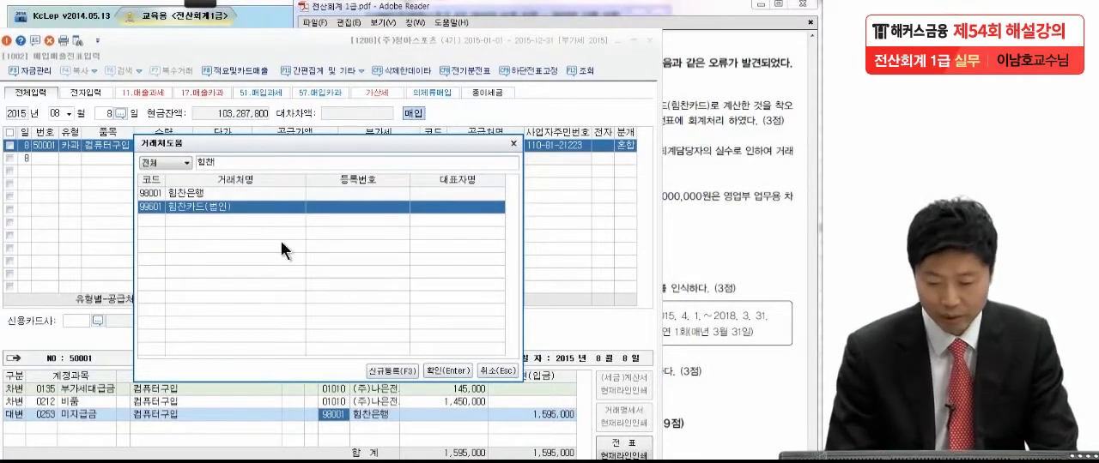
{"action": "key", "text": "Return"}
{"action": "key", "text": "Return"}
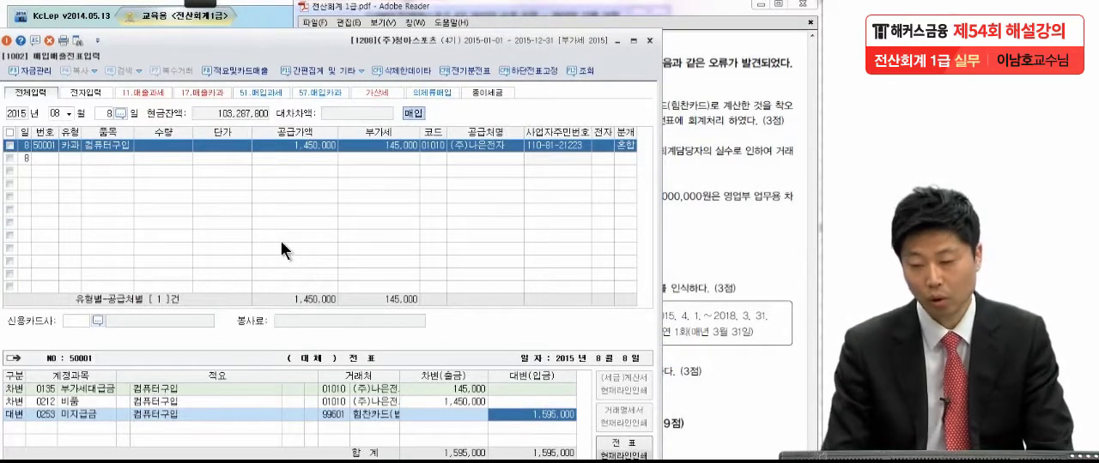
Step: Review the 적요, 분개 and 유형 of the corrected 8월 8일 voucher against 문제4 item (1)
{"action": "left_click", "coordinate": [717, 259]}
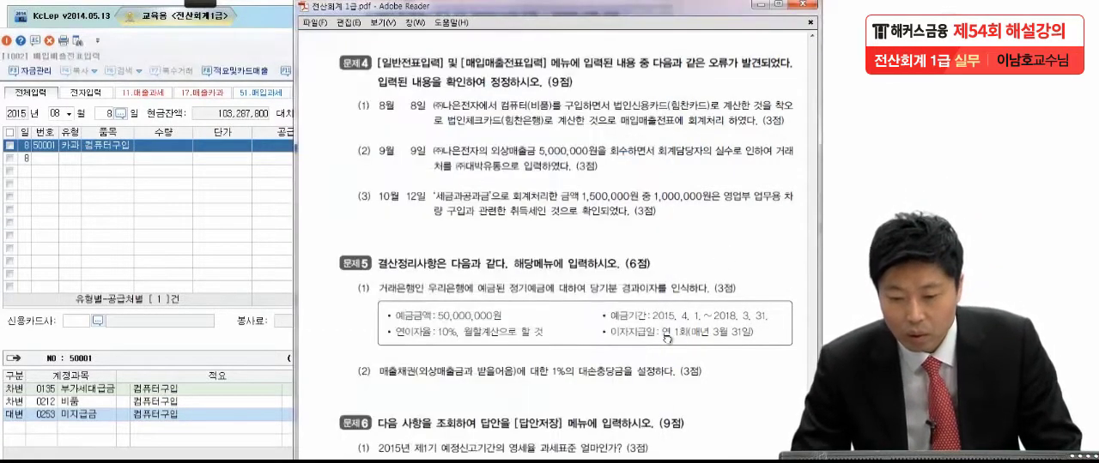
{"action": "left_click", "coordinate": [157, 414]}
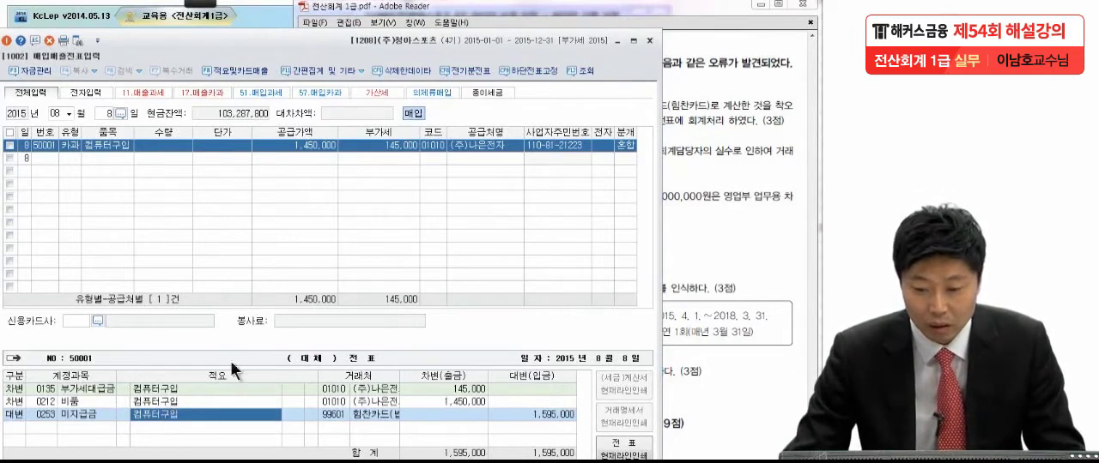
{"action": "left_click", "coordinate": [629, 145]}
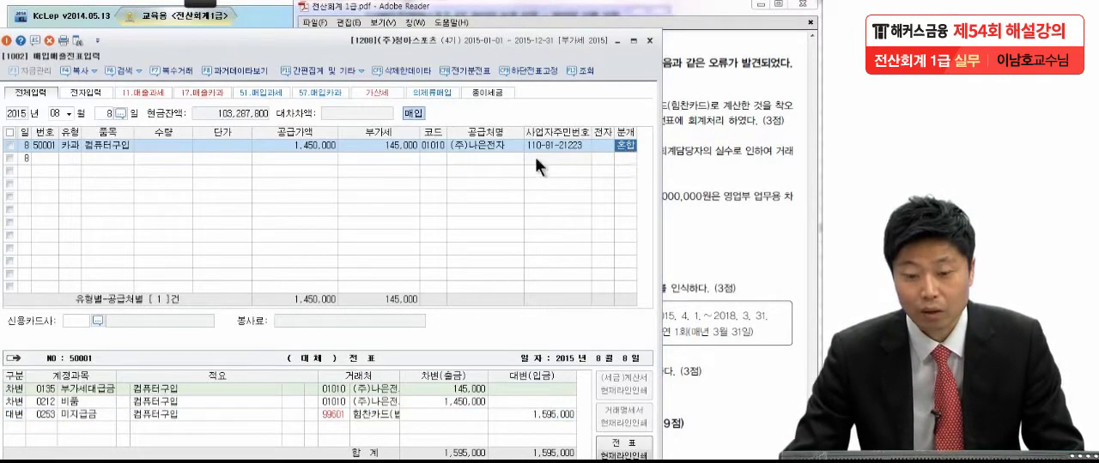
{"action": "left_click", "coordinate": [67, 146]}
{"action": "left_click", "coordinate": [625, 146]}
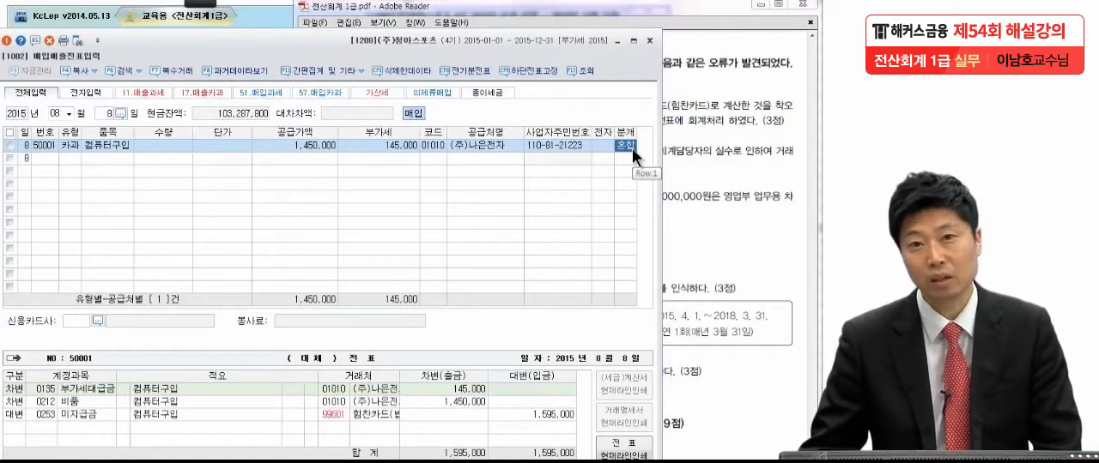
Step: Read 문제4 item (2) in the exam PDF and bring up the 9월 9일 entries in 일반전표입력
{"action": "left_click", "coordinate": [702, 151]}
{"action": "left_click_drag", "start_coordinate": [680, 247], "coordinate": [673, 163]}
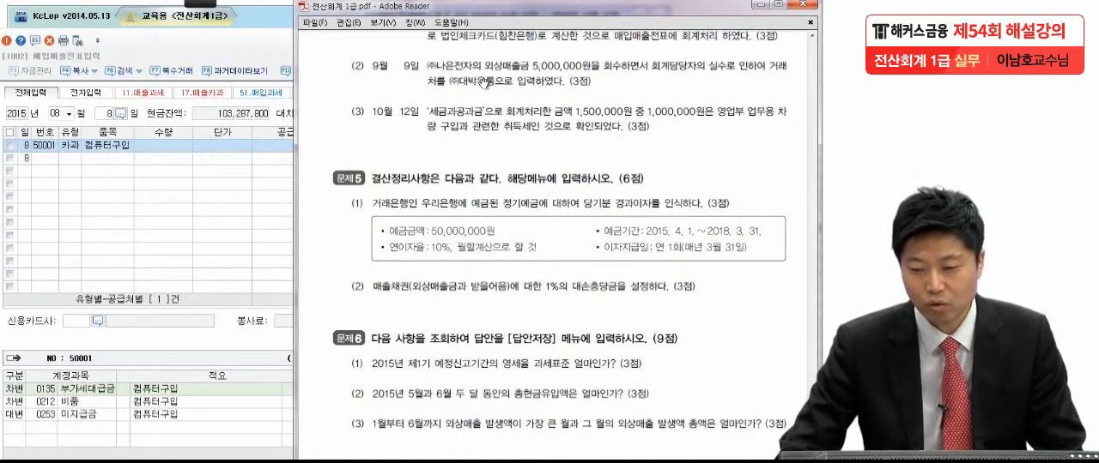
{"action": "left_click_drag", "start_coordinate": [487, 83], "coordinate": [492, 70]}
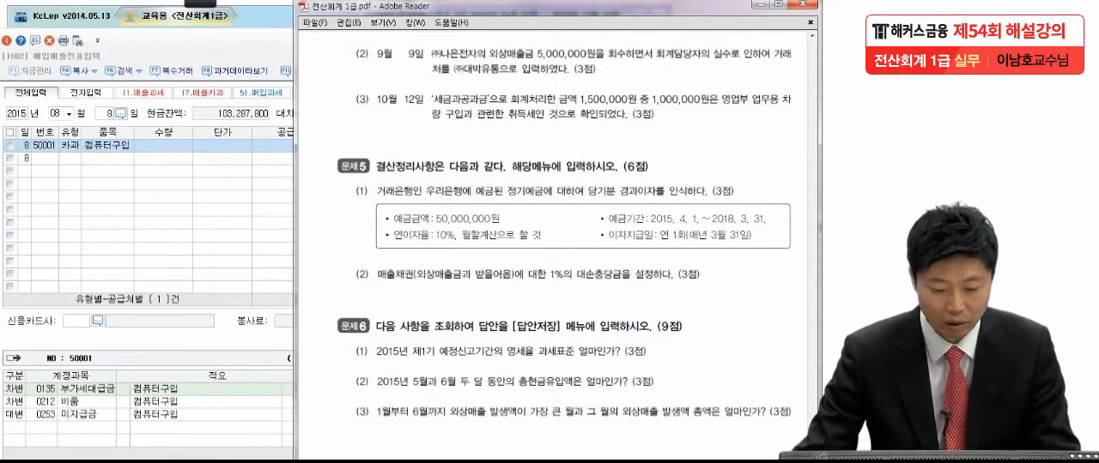
{"action": "key", "text": "alt+Tab"}
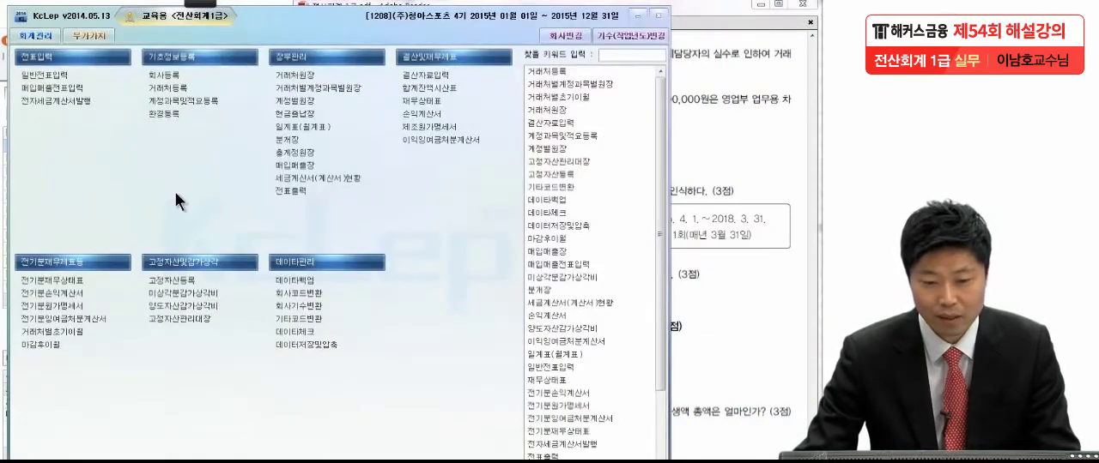
{"action": "left_click", "coordinate": [76, 77]}
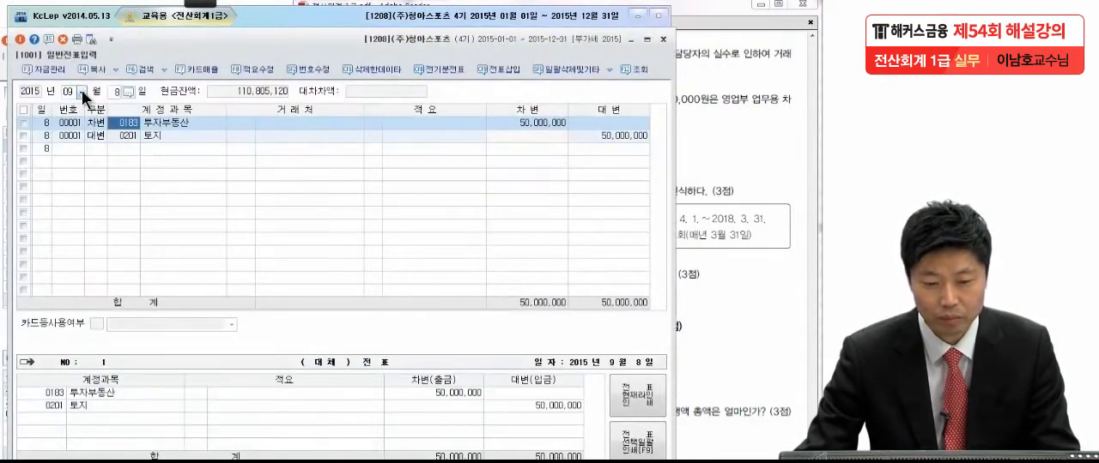
{"action": "left_click", "coordinate": [117, 91]}
{"action": "type", "text": "9"}
{"action": "key", "text": "Return"}
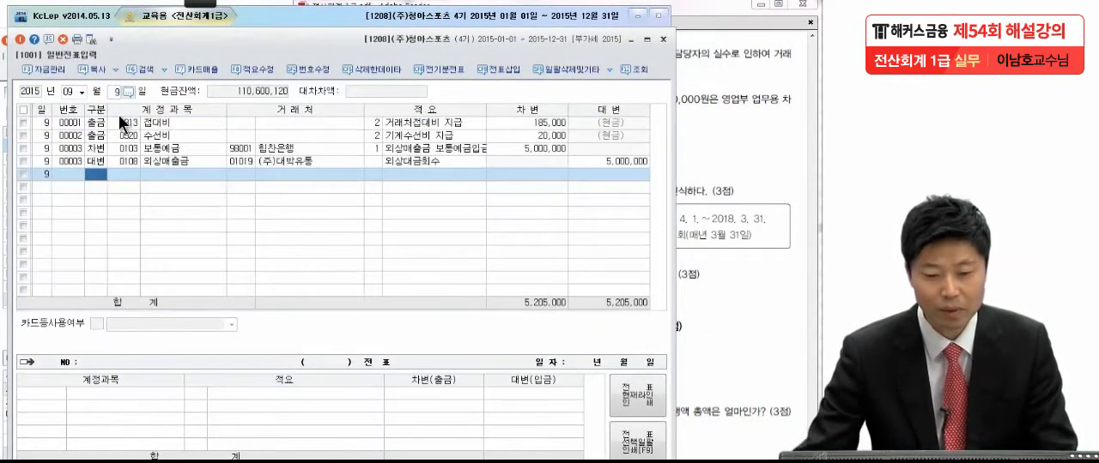
Step: Check the 9월 9일 collection voucher against item (2) and change the 거래처 of its 외상매출금 line to 01010 (주)나은전자
{"action": "left_click", "coordinate": [127, 150]}
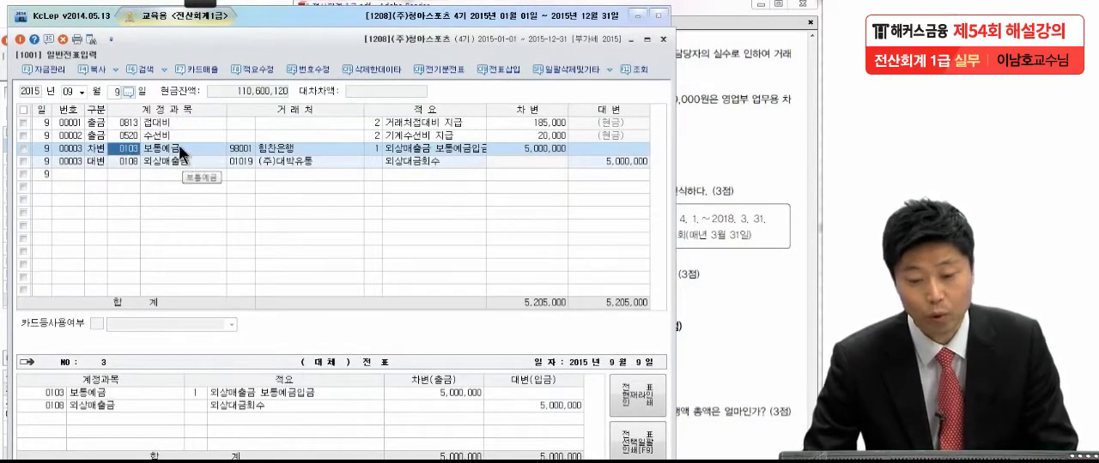
{"action": "left_click", "coordinate": [177, 159]}
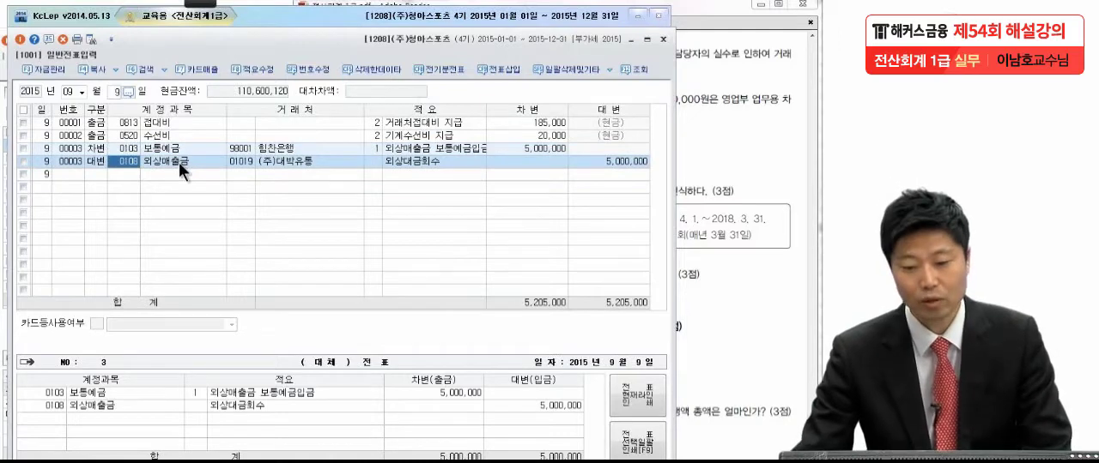
{"action": "left_click", "coordinate": [709, 189]}
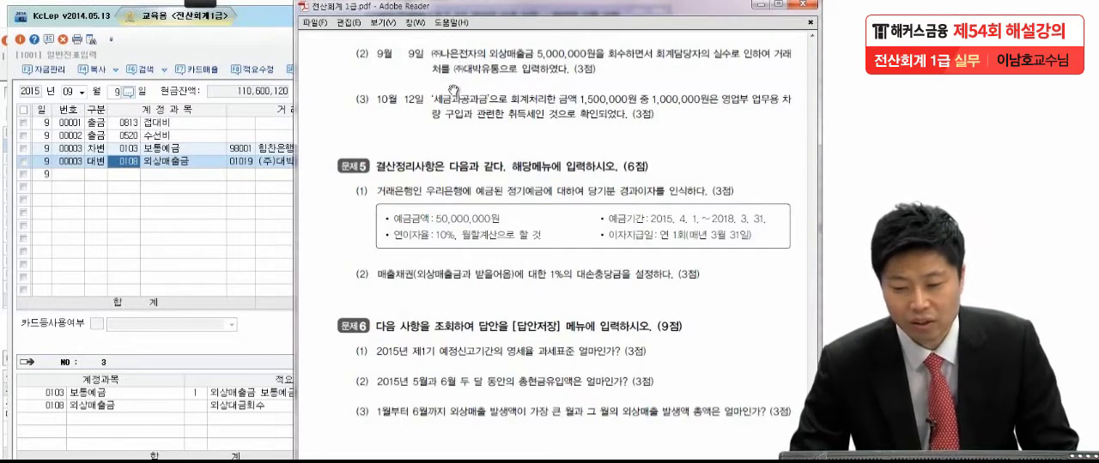
{"action": "left_click", "coordinate": [244, 160]}
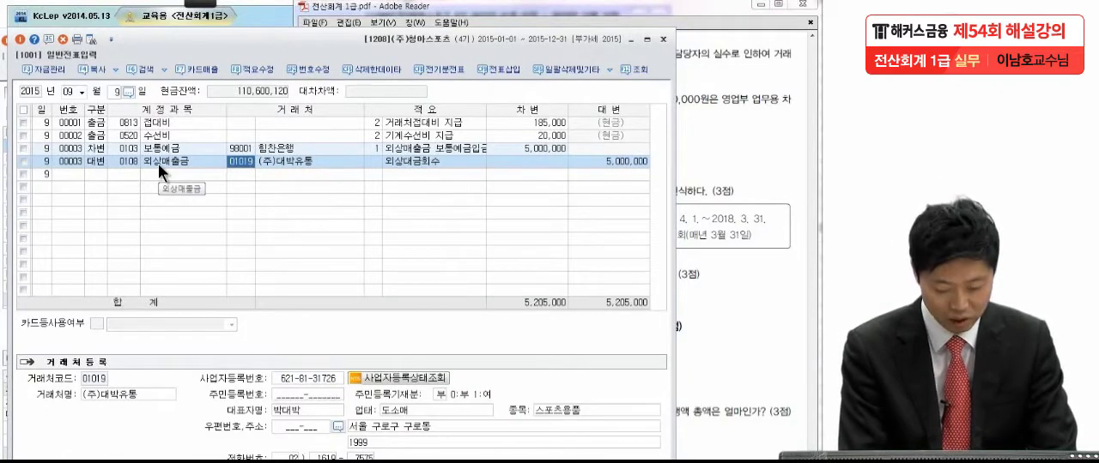
{"action": "type", "text": "나은"}
{"action": "key", "text": "Return"}
{"action": "key", "text": "Return"}
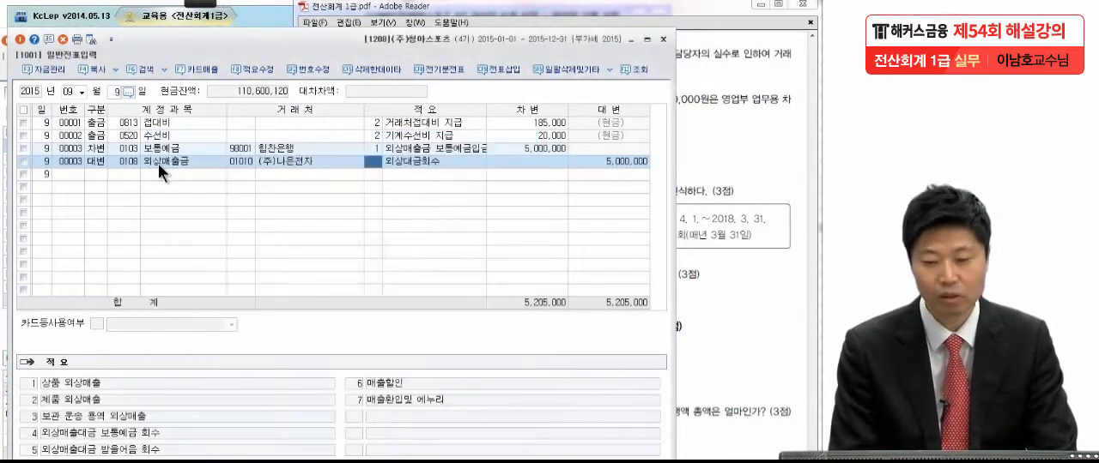
{"action": "key", "text": "Return"}
{"action": "key", "text": "Return"}
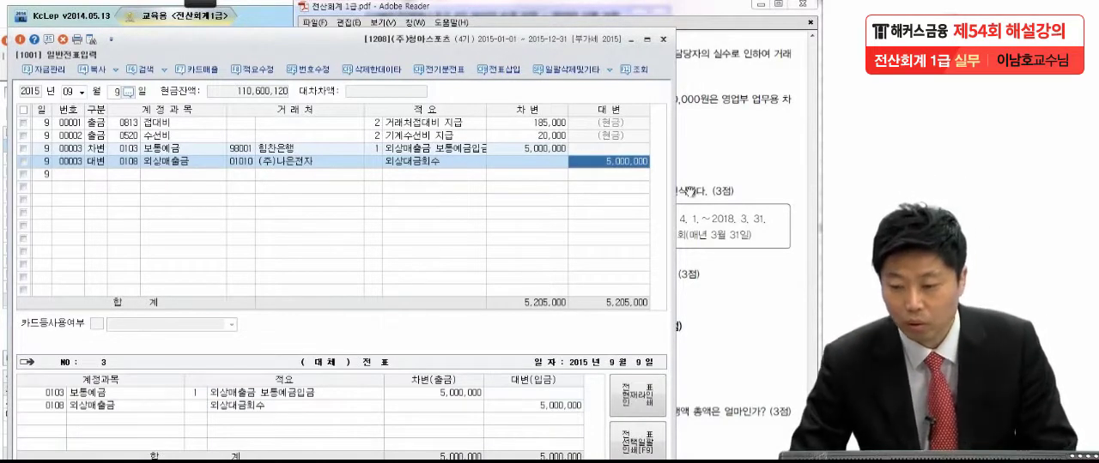
Step: Read 문제4 item (3) in the exam PDF and bring up the 10월 12일 세금과공과 voucher in 일반전표입력
{"action": "left_click", "coordinate": [731, 175]}
{"action": "scroll", "coordinate": [696, 176], "scroll_direction": "down", "scroll_amount": 3}
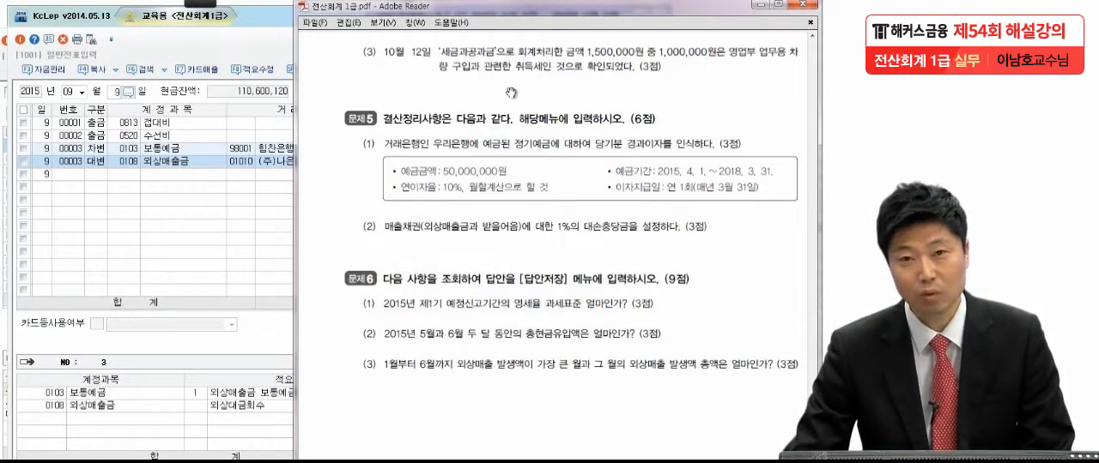
{"action": "left_click", "coordinate": [85, 91]}
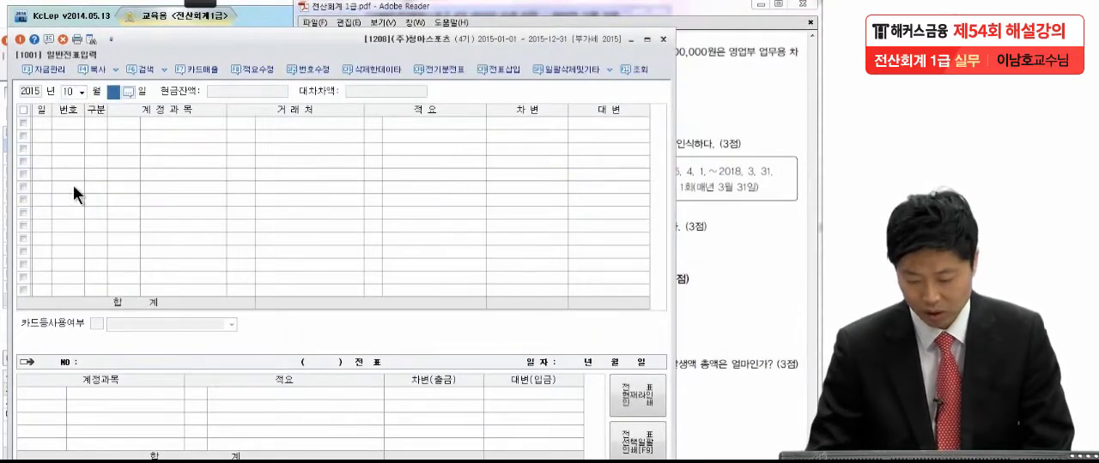
{"action": "type", "text": "12"}
{"action": "key", "text": "Return"}
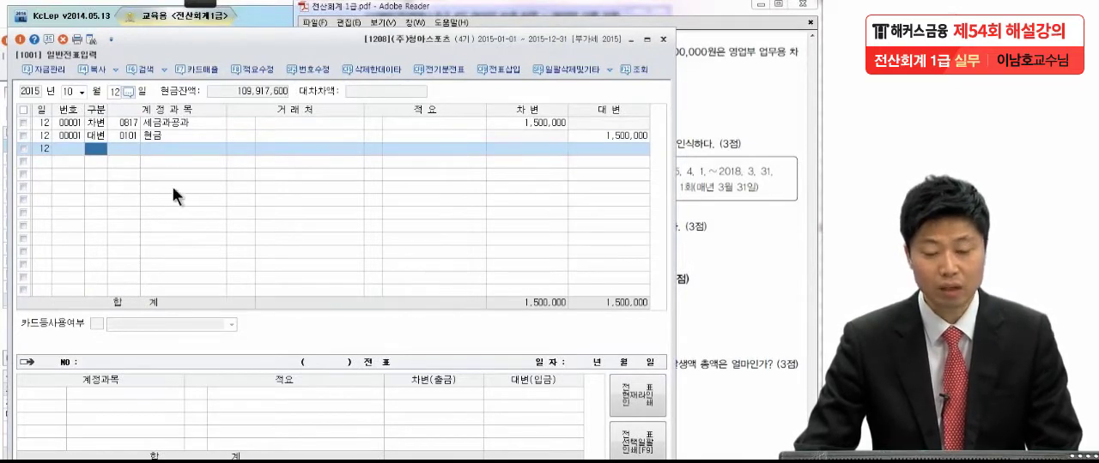
{"action": "left_click", "coordinate": [103, 122]}
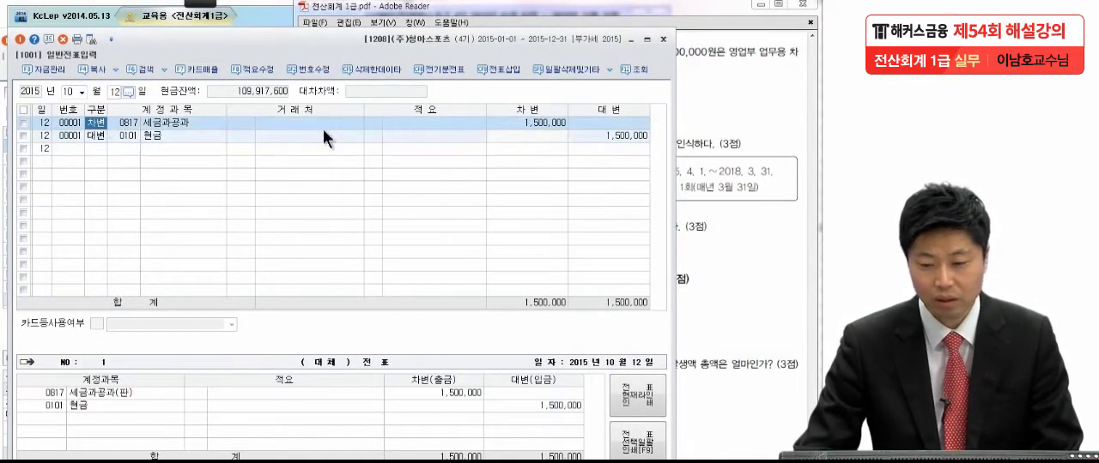
Step: Set the debit amount of the 세금과공과 line in the 10월 12일 voucher to 500,000
{"action": "left_click", "coordinate": [535, 121]}
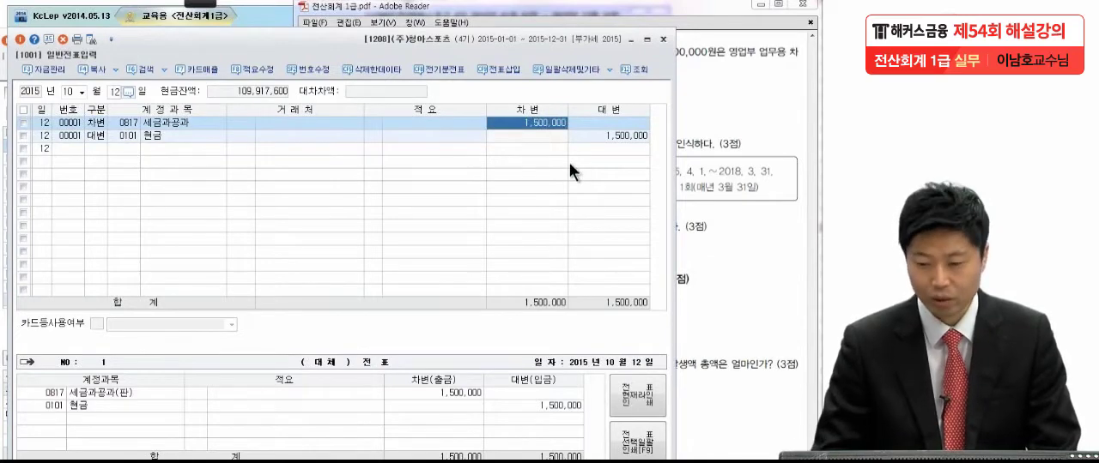
{"action": "type", "text": "500,000"}
{"action": "key", "text": "Return"}
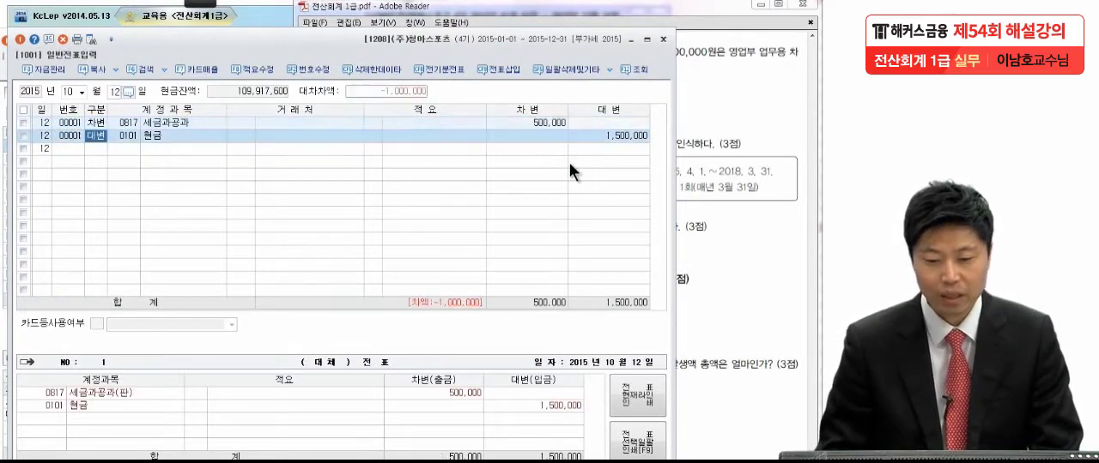
Step: Add a 차변 line for 0208 차량운반구 with 1,000,000 to the 10월 12일 voucher, leaving its 거래처 and 적요 blank
{"action": "key", "text": "Return"}
{"action": "key", "text": "Return"}
{"action": "key", "text": "Return"}
{"action": "key", "text": "Return"}
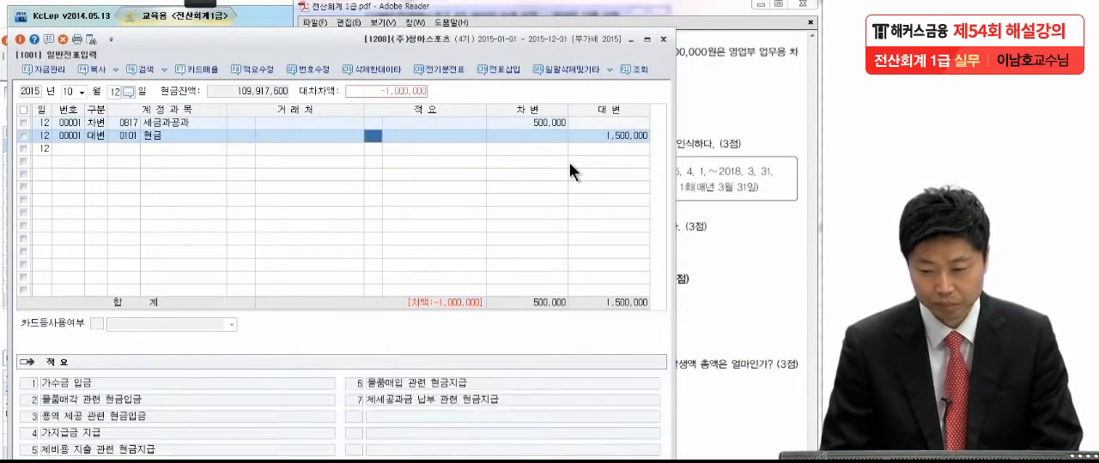
{"action": "key", "text": "Return"}
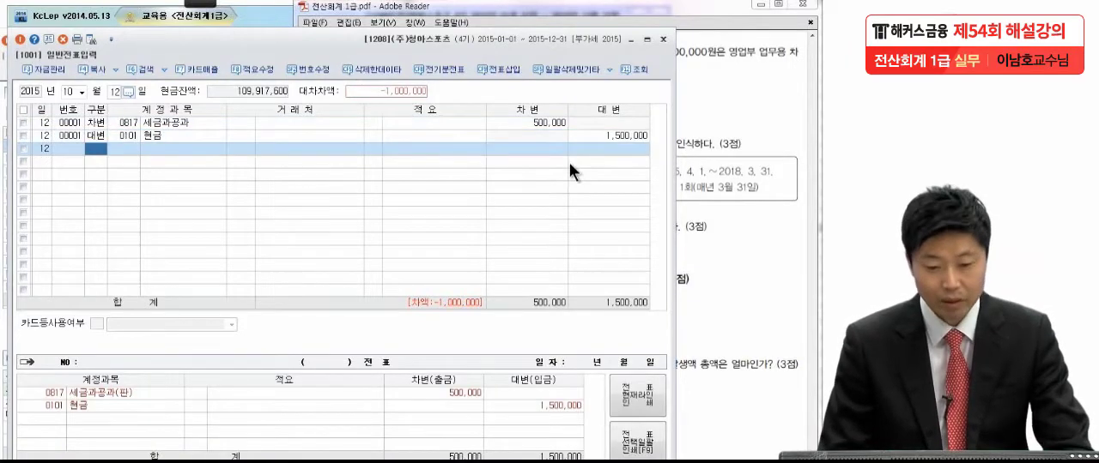
{"action": "type", "text": "3"}
{"action": "key", "text": "Return"}
{"action": "type", "text": "차량"}
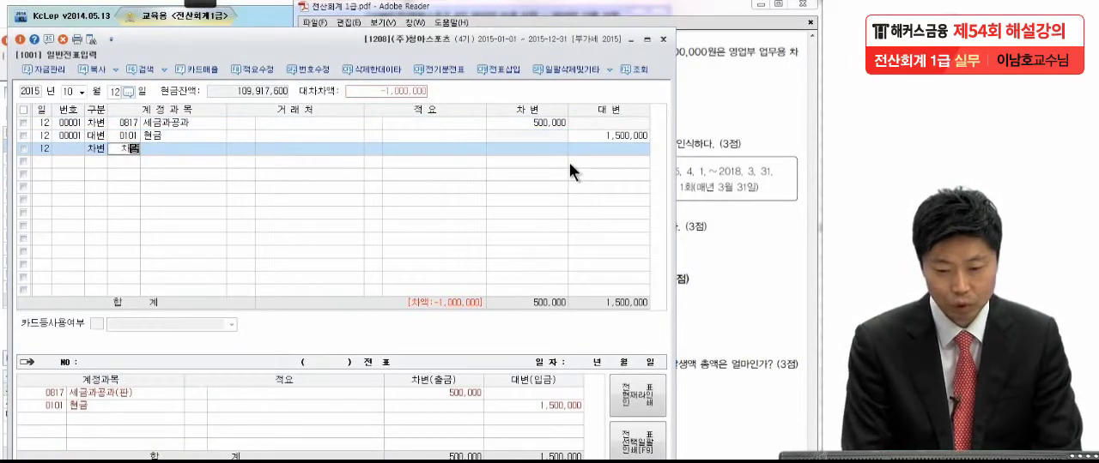
{"action": "key", "text": "Return"}
{"action": "key", "text": "Return"}
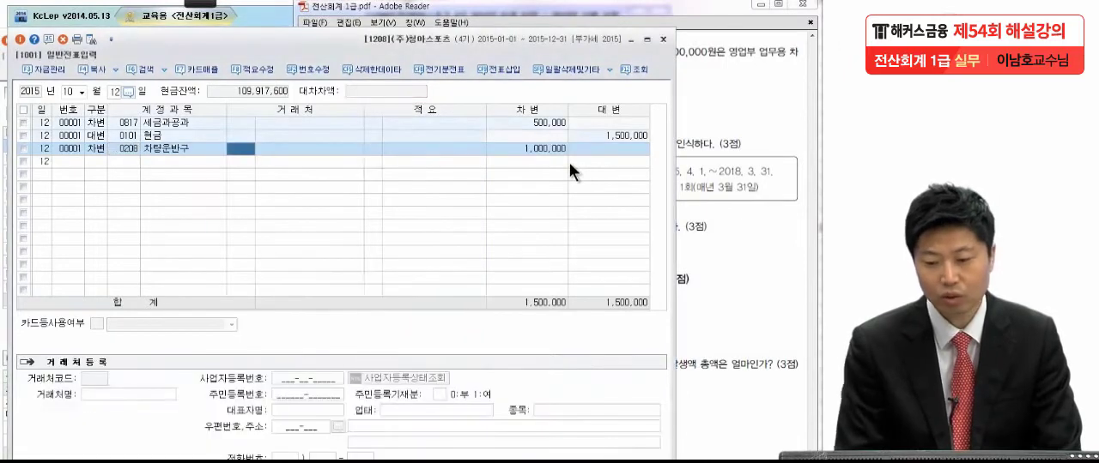
{"action": "key", "text": "Return"}
{"action": "key", "text": "Return"}
{"action": "key", "text": "Return"}
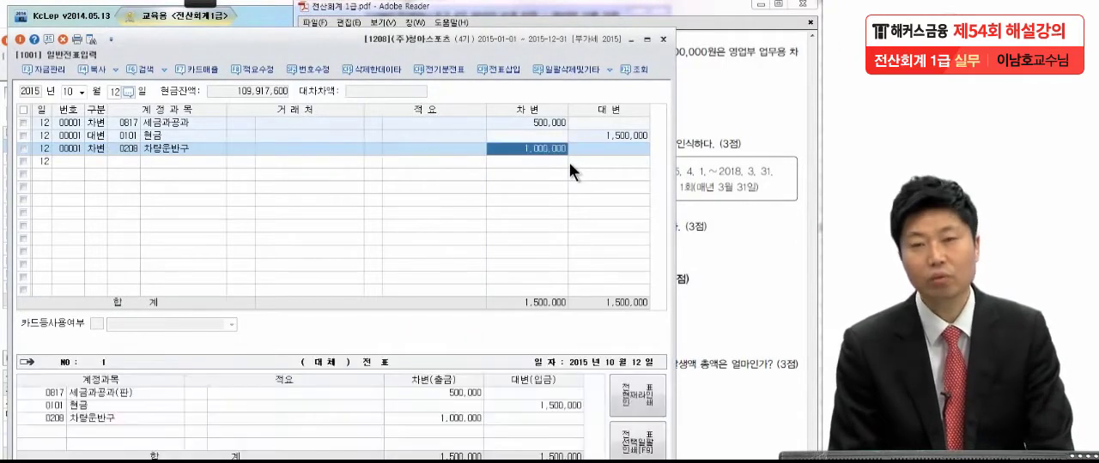
Step: Review the 문제4 items and read 문제5 item (1) in the exam PDF, and activate the screen annotation pen
{"action": "left_click", "coordinate": [749, 142]}
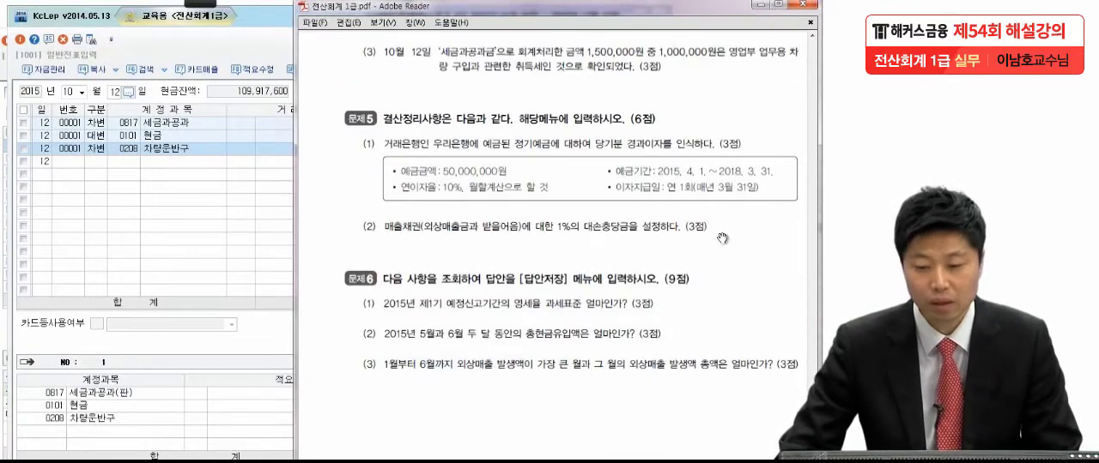
{"action": "scroll", "coordinate": [721, 240], "scroll_direction": "down", "scroll_amount": 2}
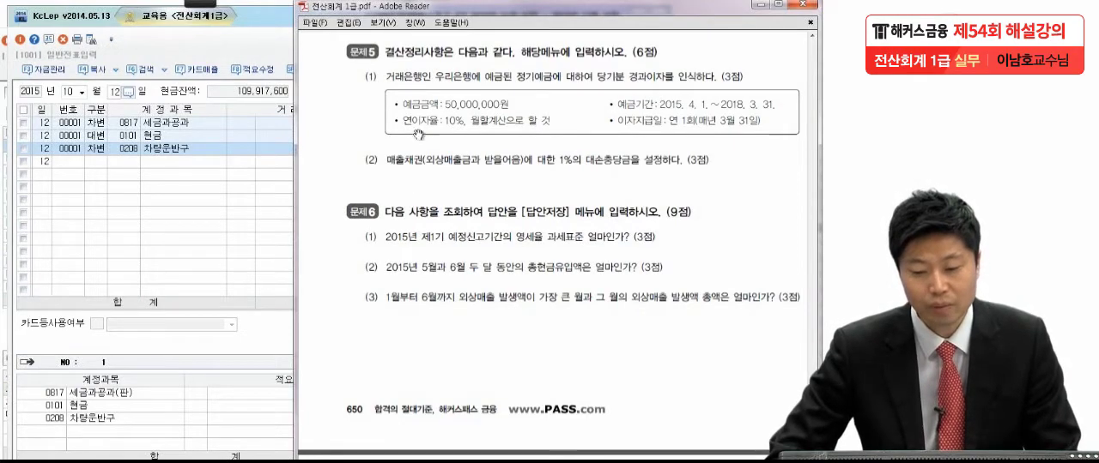
{"action": "scroll", "coordinate": [535, 334], "scroll_direction": "up", "scroll_amount": 5}
{"action": "scroll", "coordinate": [535, 334], "scroll_direction": "up", "scroll_amount": 2}
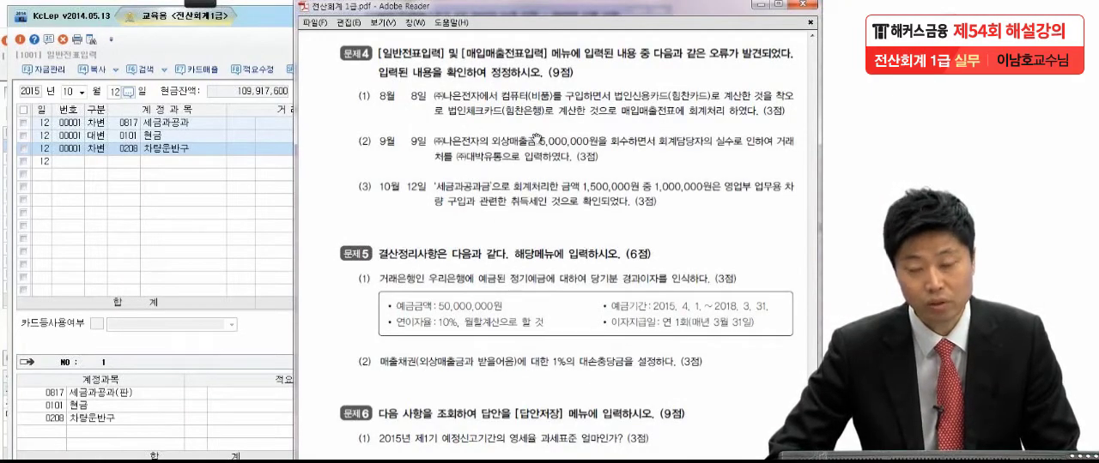
{"action": "scroll", "coordinate": [503, 340], "scroll_direction": "down", "scroll_amount": 6}
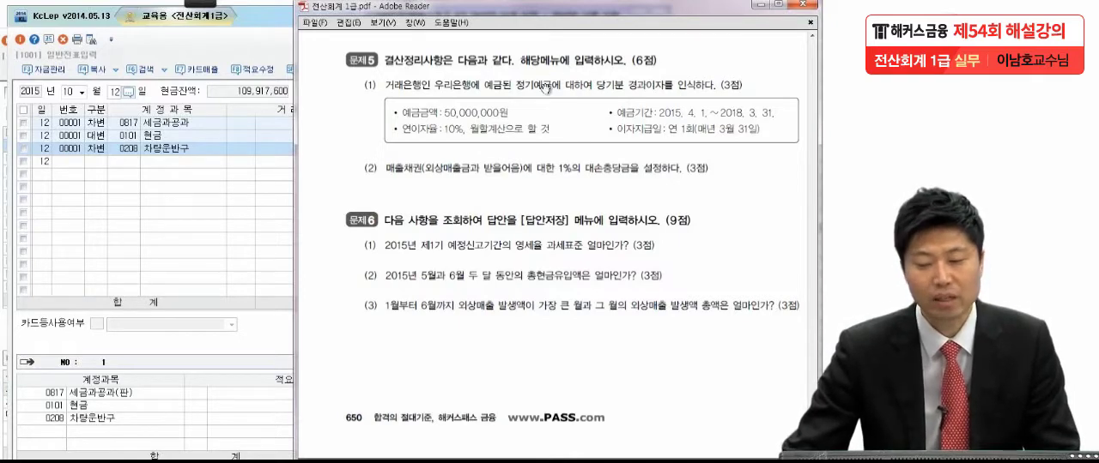
{"action": "left_click", "coordinate": [195, 6]}
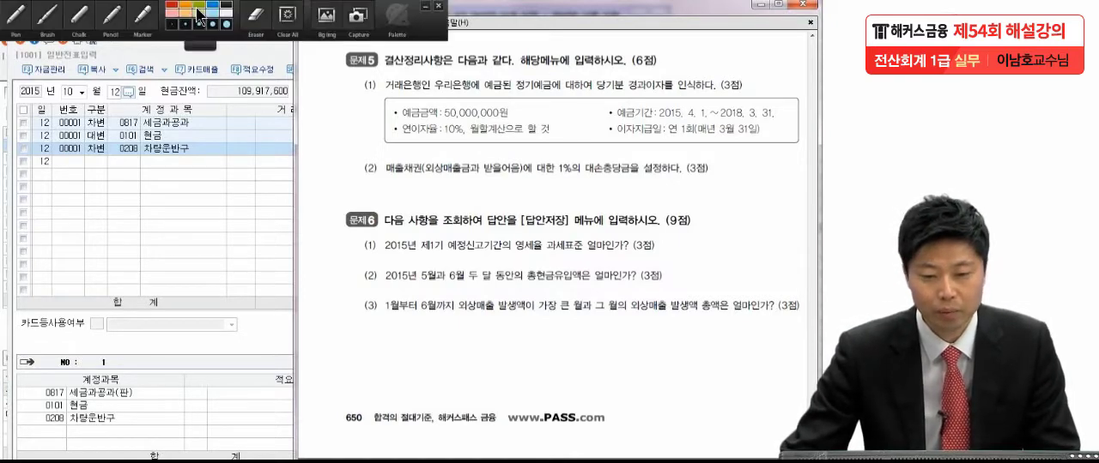
{"action": "left_click", "coordinate": [16, 19]}
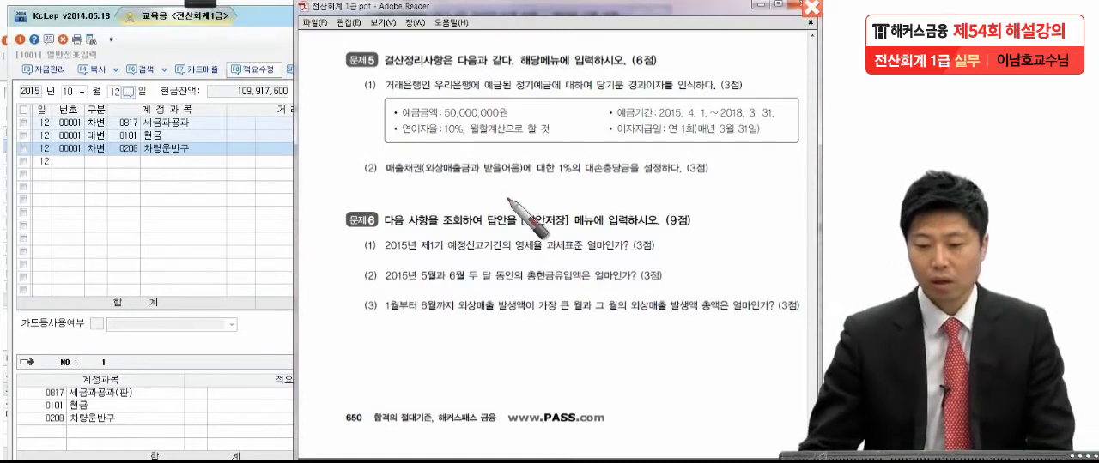
{"action": "left_click_drag", "start_coordinate": [344, 206], "coordinate": [362, 202]}
{"action": "left_click_drag", "start_coordinate": [353, 192], "coordinate": [336, 229]}
{"action": "mouse_move", "coordinate": [372, 204]}
{"action": "left_mouse_down"}
{"action": "mouse_move", "coordinate": [369, 224]}
{"action": "mouse_move", "coordinate": [482, 222]}
{"action": "left_mouse_up"}
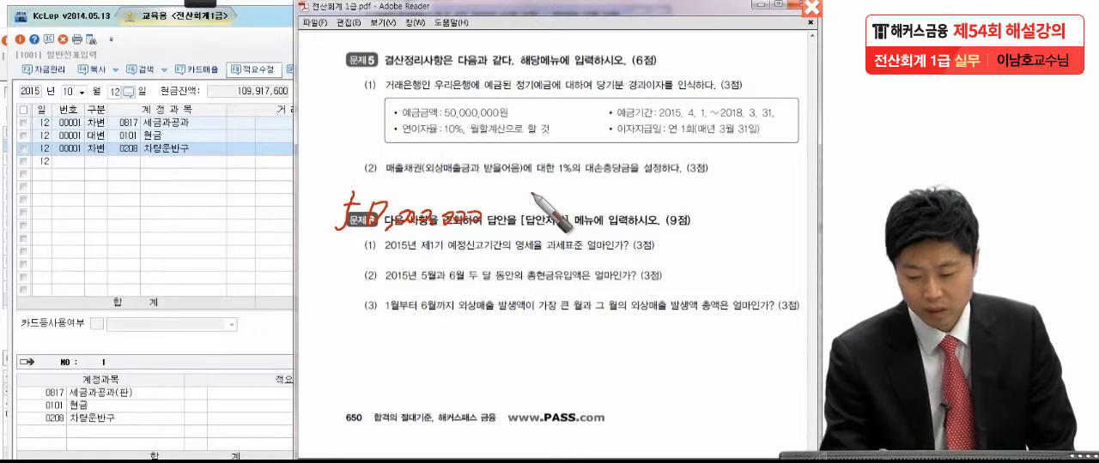
{"action": "left_click", "coordinate": [198, 3]}
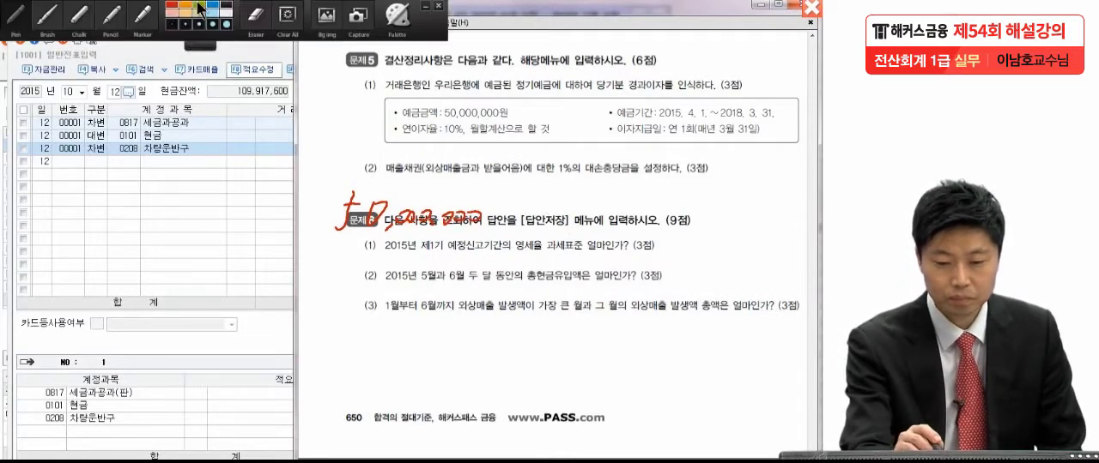
{"action": "left_click", "coordinate": [288, 17]}
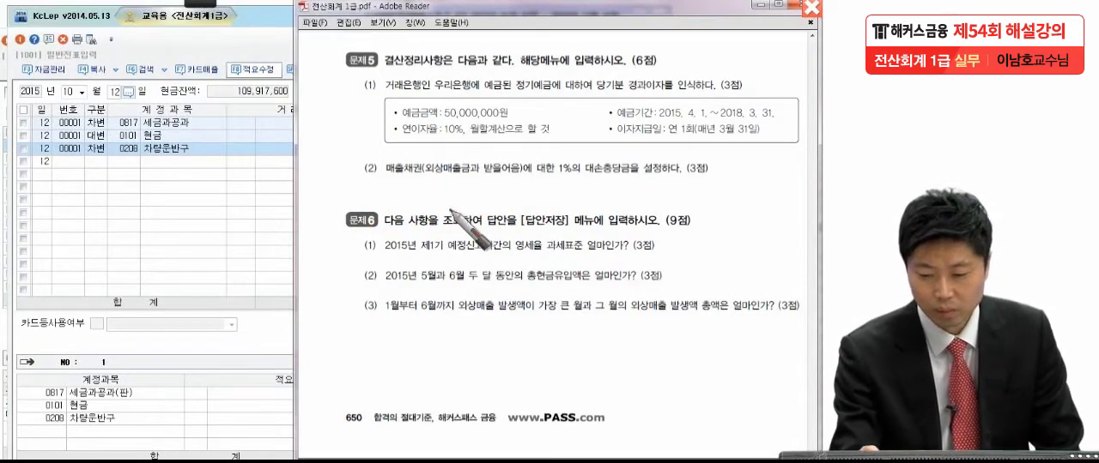
Step: Handwrite the accrued interest formula 50,000,000 × 10% × 9/12 over the exam PDF beneath the 문제5 items
{"action": "mouse_move", "coordinate": [318, 184]}
{"action": "left_mouse_down"}
{"action": "mouse_move", "coordinate": [309, 199]}
{"action": "mouse_move", "coordinate": [429, 197]}
{"action": "mouse_move", "coordinate": [453, 212]}
{"action": "mouse_move", "coordinate": [515, 211]}
{"action": "left_mouse_up"}
{"action": "mouse_move", "coordinate": [539, 209]}
{"action": "left_mouse_down"}
{"action": "mouse_move", "coordinate": [515, 185]}
{"action": "mouse_move", "coordinate": [532, 211]}
{"action": "left_mouse_up"}
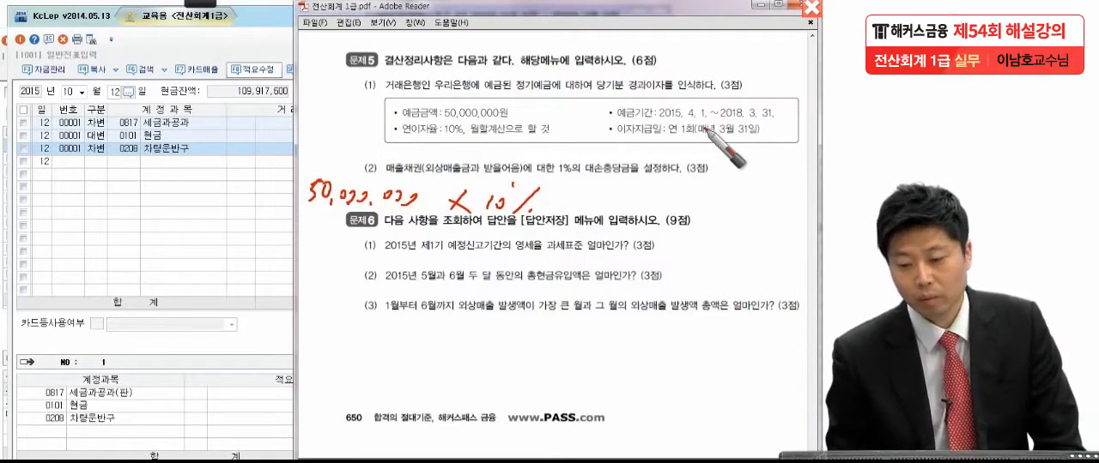
{"action": "mouse_move", "coordinate": [573, 189]}
{"action": "left_mouse_down"}
{"action": "mouse_move", "coordinate": [553, 211]}
{"action": "mouse_move", "coordinate": [622, 197]}
{"action": "left_mouse_up"}
{"action": "mouse_move", "coordinate": [601, 202]}
{"action": "left_mouse_down"}
{"action": "mouse_move", "coordinate": [600, 214]}
{"action": "mouse_move", "coordinate": [620, 215]}
{"action": "left_mouse_up"}
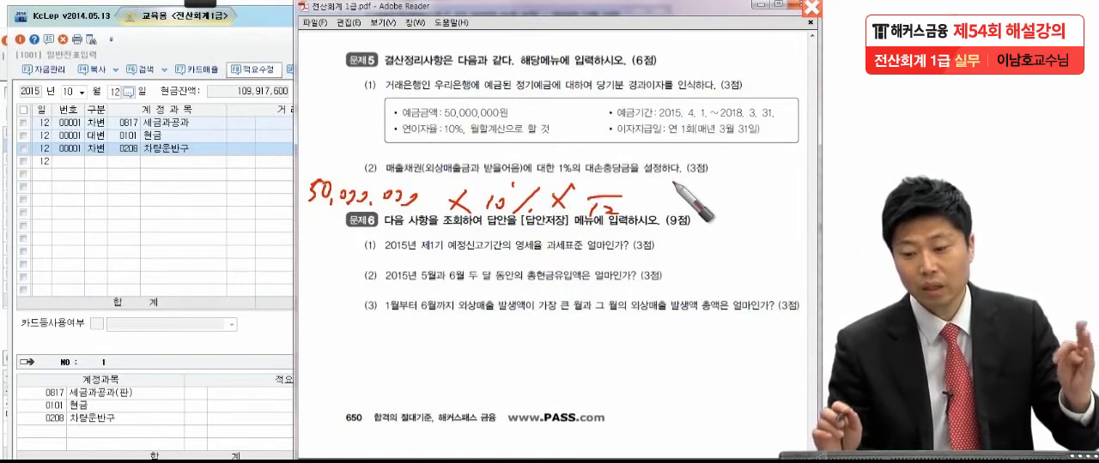
{"action": "mouse_move", "coordinate": [606, 172]}
{"action": "left_mouse_down"}
{"action": "mouse_move", "coordinate": [615, 182]}
{"action": "mouse_move", "coordinate": [599, 199]}
{"action": "left_mouse_up"}
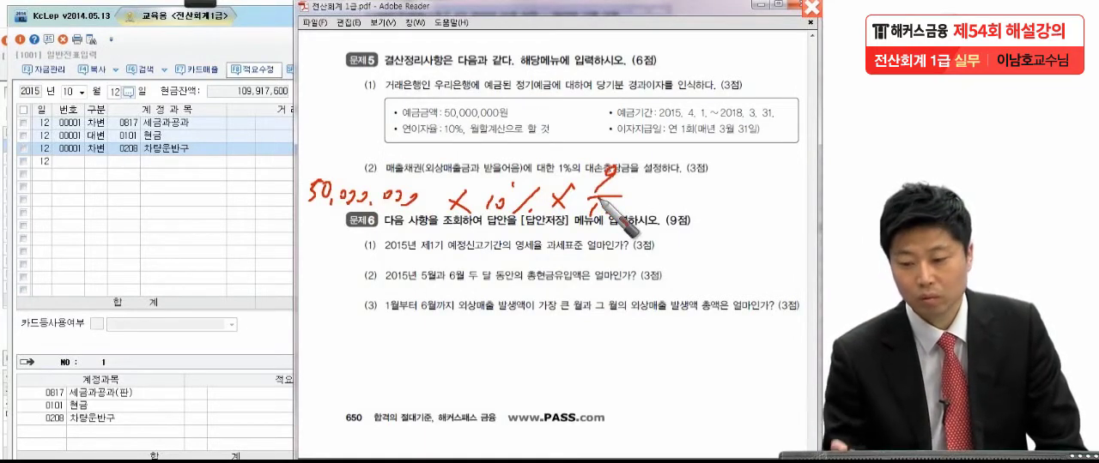
Step: Complete the handwritten calculation with = 3,750,000, double-underline the result, and leave annotation mode
{"action": "left_click_drag", "start_coordinate": [650, 197], "coordinate": [666, 197]}
{"action": "left_click_drag", "start_coordinate": [651, 203], "coordinate": [668, 203]}
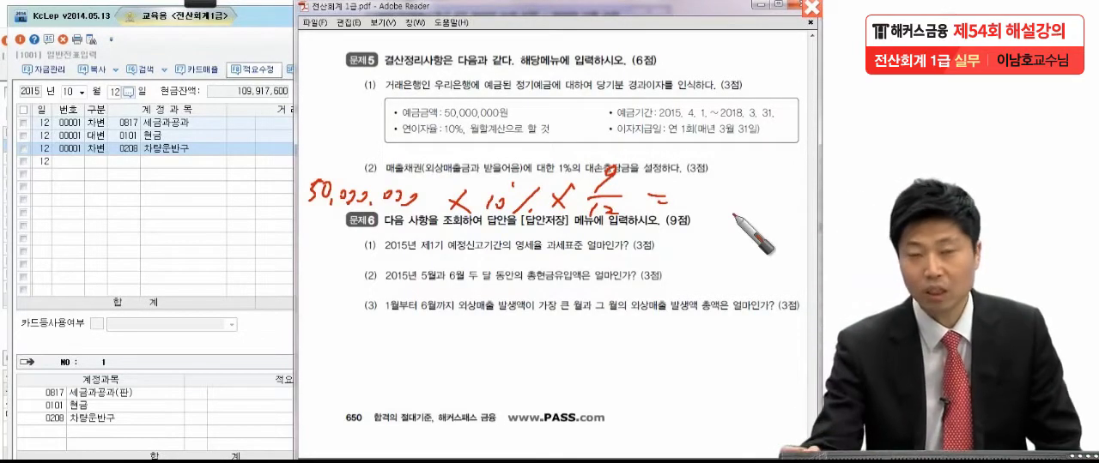
{"action": "mouse_move", "coordinate": [697, 188]}
{"action": "left_mouse_down"}
{"action": "mouse_move", "coordinate": [705, 203]}
{"action": "mouse_move", "coordinate": [739, 182]}
{"action": "mouse_move", "coordinate": [763, 197]}
{"action": "mouse_move", "coordinate": [805, 194]}
{"action": "left_mouse_up"}
{"action": "left_click_drag", "start_coordinate": [691, 215], "coordinate": [795, 221]}
{"action": "left_click_drag", "start_coordinate": [756, 181], "coordinate": [758, 190]}
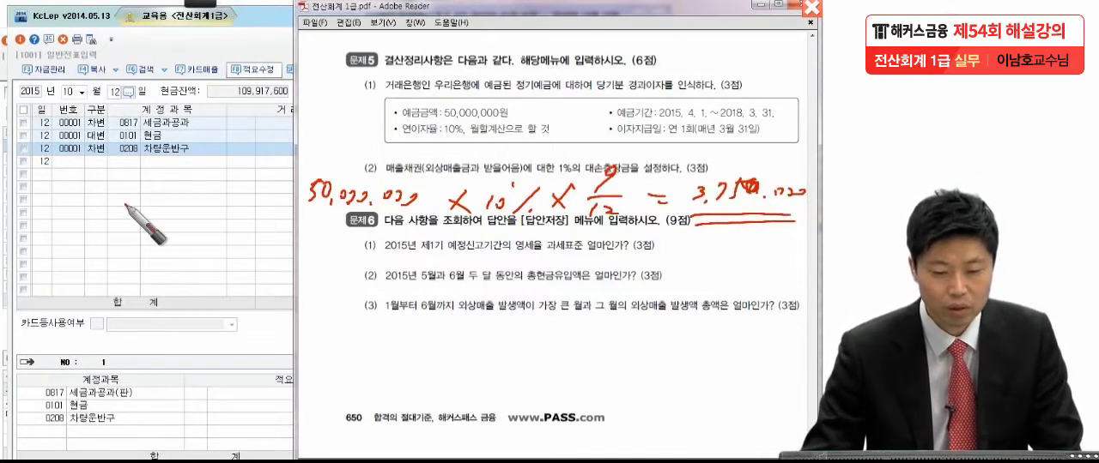
{"action": "key", "text": "Escape"}
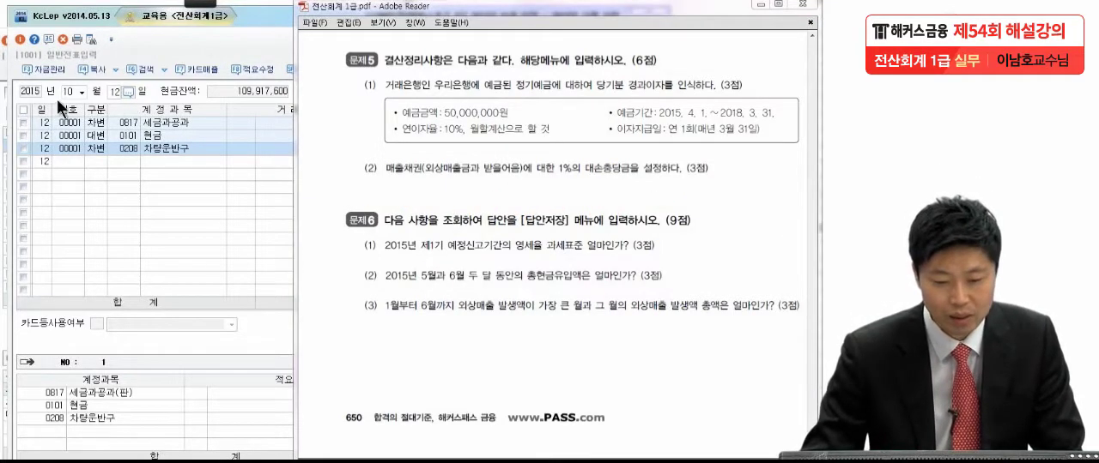
Step: Bring up the 12월 31일 entries in 일반전표입력 in KcLep
{"action": "left_click", "coordinate": [82, 93]}
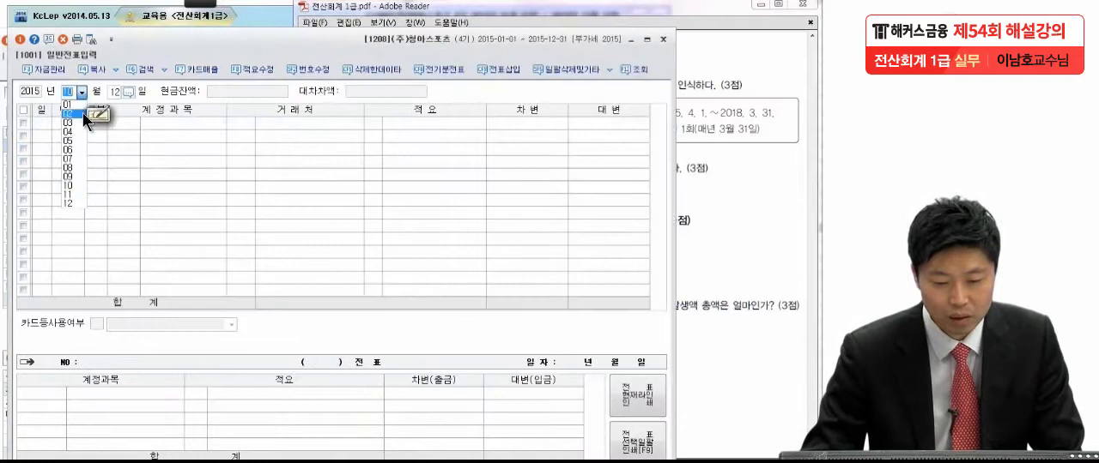
{"action": "left_click", "coordinate": [71, 204]}
{"action": "type", "text": "31"}
{"action": "key", "text": "Return"}
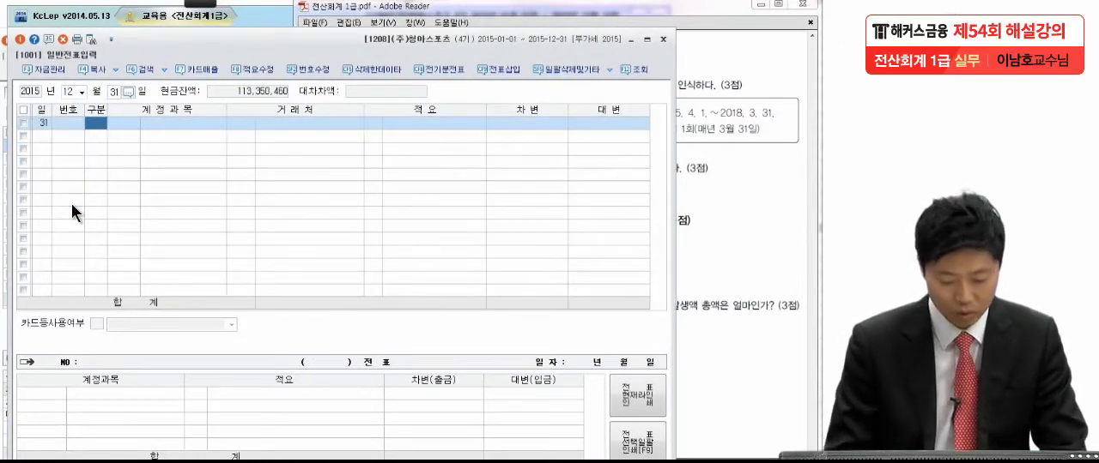
Step: Enter a 차변 line for 0116 미수수익 with 3,750,000 in the 12월 31일 voucher
{"action": "type", "text": "3"}
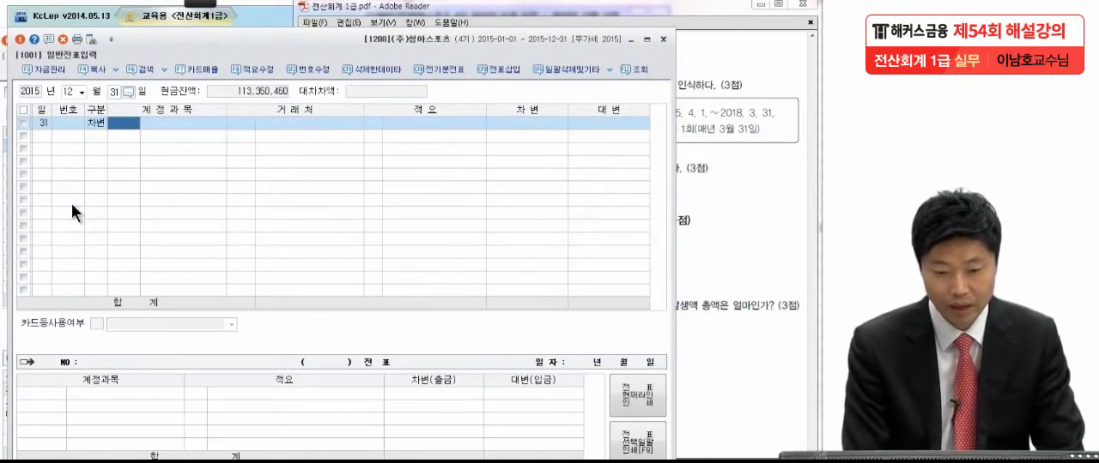
{"action": "type", "text": "미수이"}
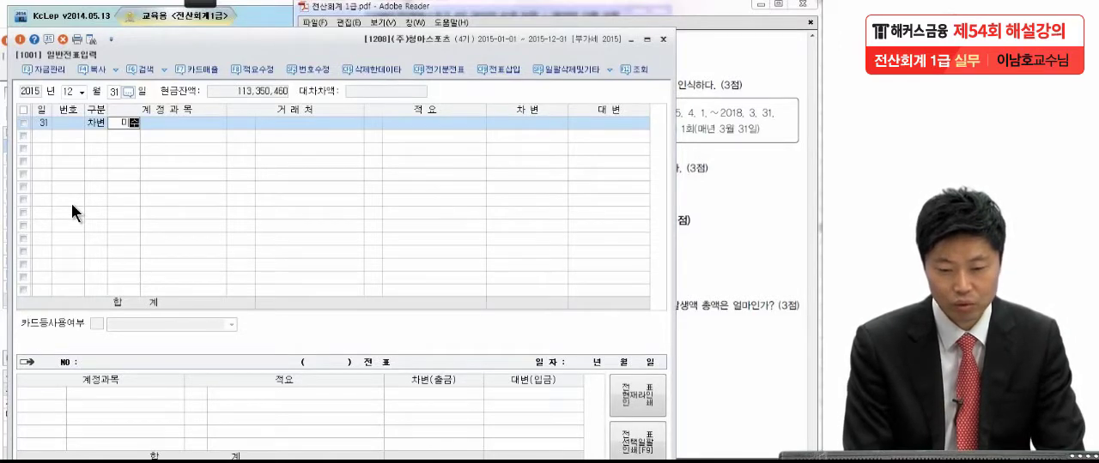
{"action": "key", "text": "BackSpace"}
{"action": "key", "text": "BackSpace"}
{"action": "type", "text": "수"}
{"action": "key", "text": "Return"}
{"action": "key", "text": "Return"}
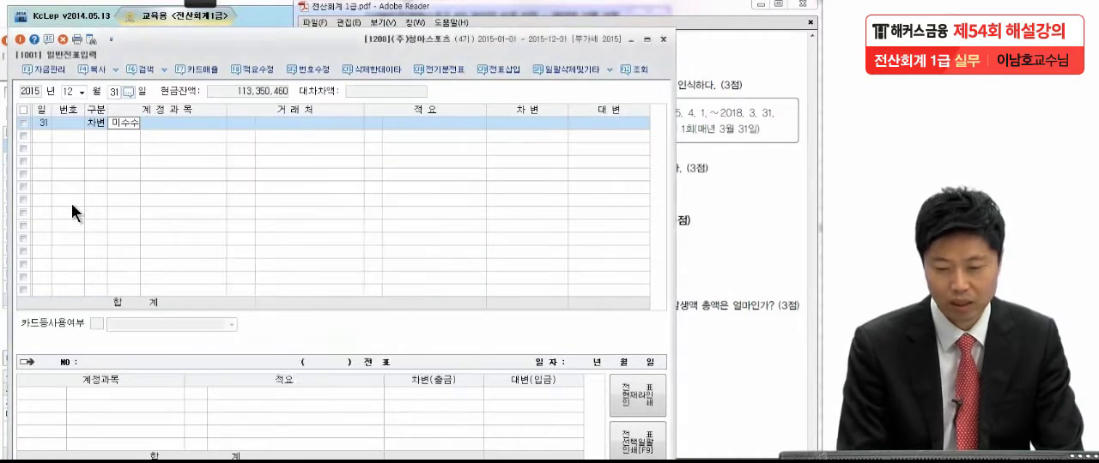
{"action": "key", "text": "Return"}
{"action": "key", "text": "Return"}
{"action": "type", "text": "3,750,000"}
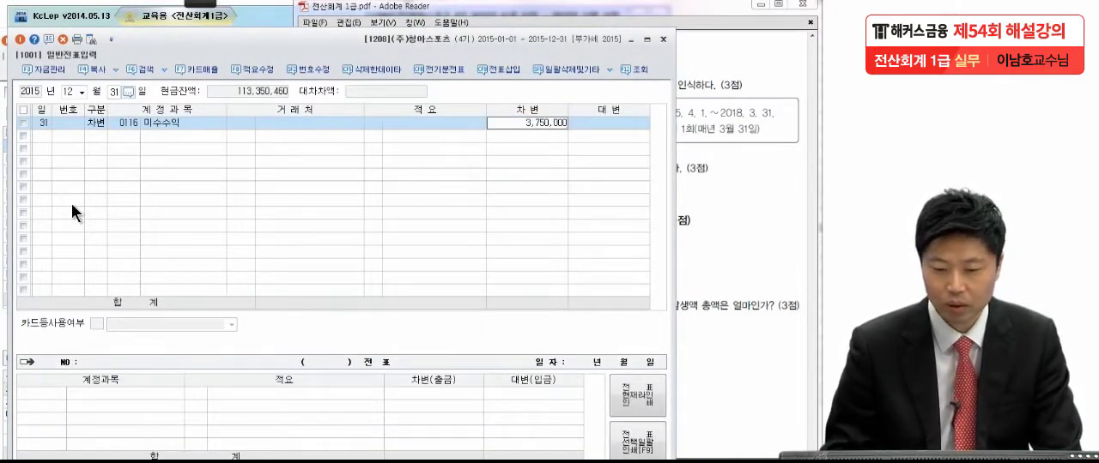
{"action": "key", "text": "Return"}
Step: Enter a 대변 line for 0901 이자수익 with 3,750,000 to balance the 12월 31일 voucher
{"action": "type", "text": "4"}
{"action": "key", "text": "Return"}
{"action": "type", "text": "이자수"}
{"action": "key", "text": "Return"}
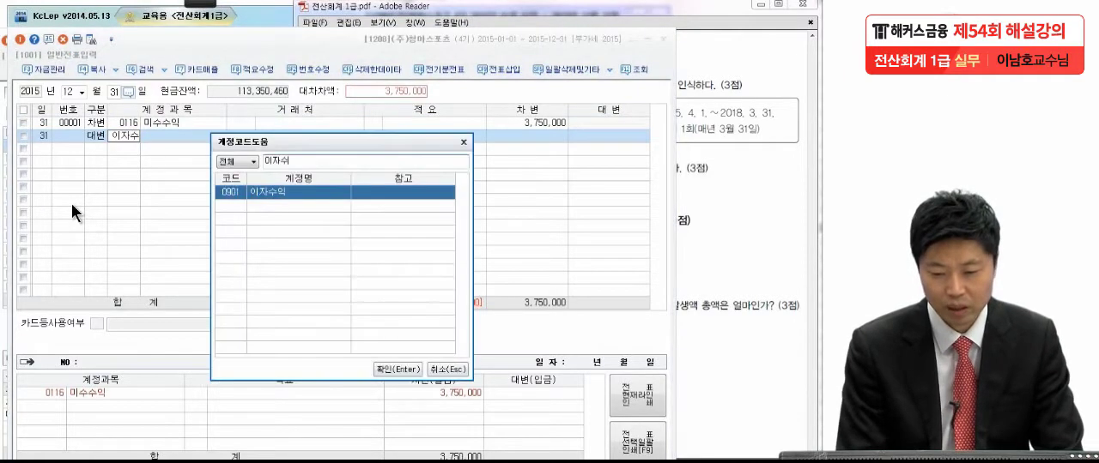
{"action": "key", "text": "Return"}
{"action": "key", "text": "Return"}
{"action": "key", "text": "Return"}
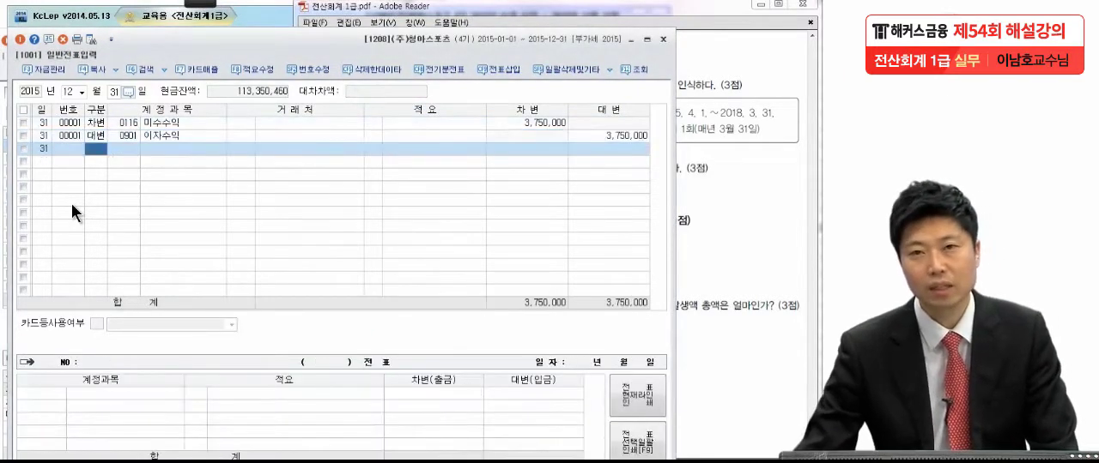
Step: Read 문제5 item (2) about the 1% 대손충당금 on 매출채권 in the exam PDF
{"action": "left_click", "coordinate": [698, 170]}
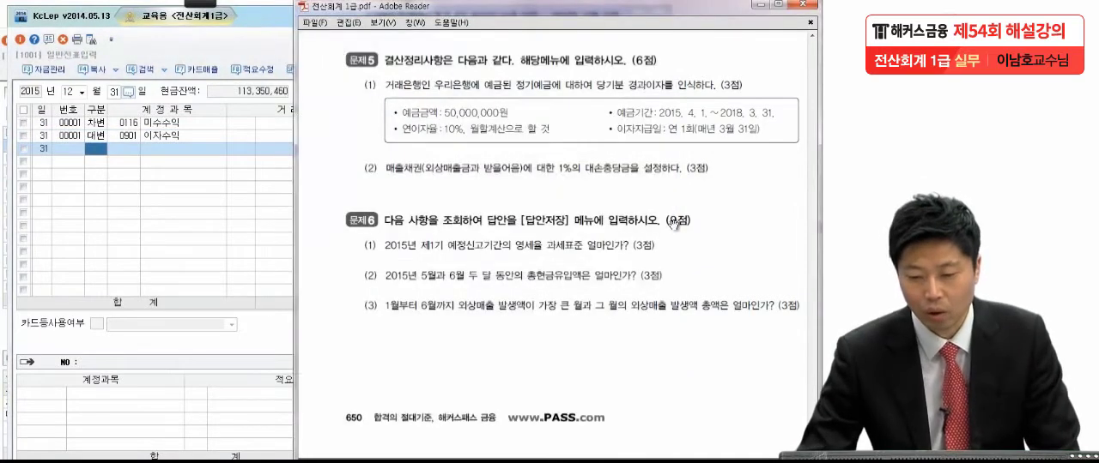
{"action": "scroll", "coordinate": [675, 226], "scroll_direction": "down", "scroll_amount": 3}
{"action": "left_click_drag", "start_coordinate": [684, 148], "coordinate": [672, 125]}
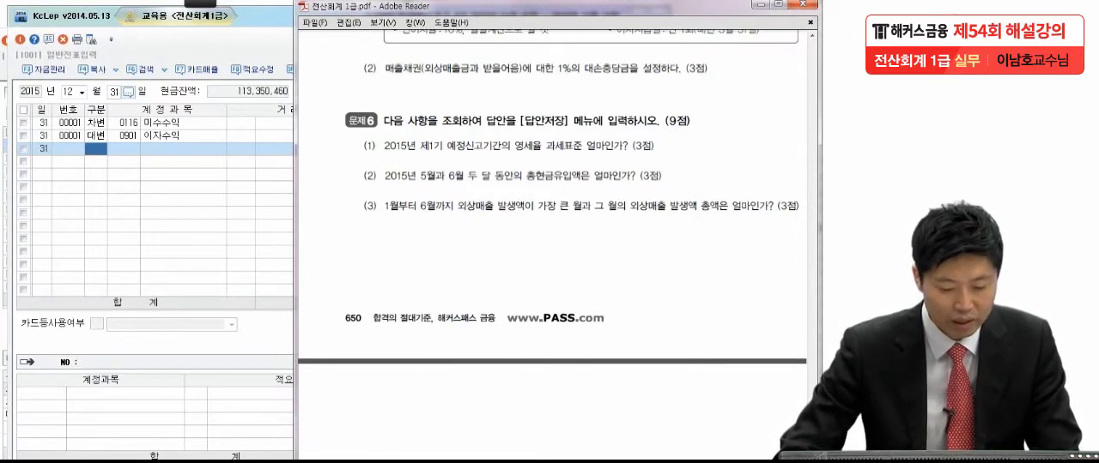
Step: Open 결산자료입력 in KcLep and load it for the period 2015년 01월 to 2015년 12월
{"action": "key", "text": "alt+Tab"}
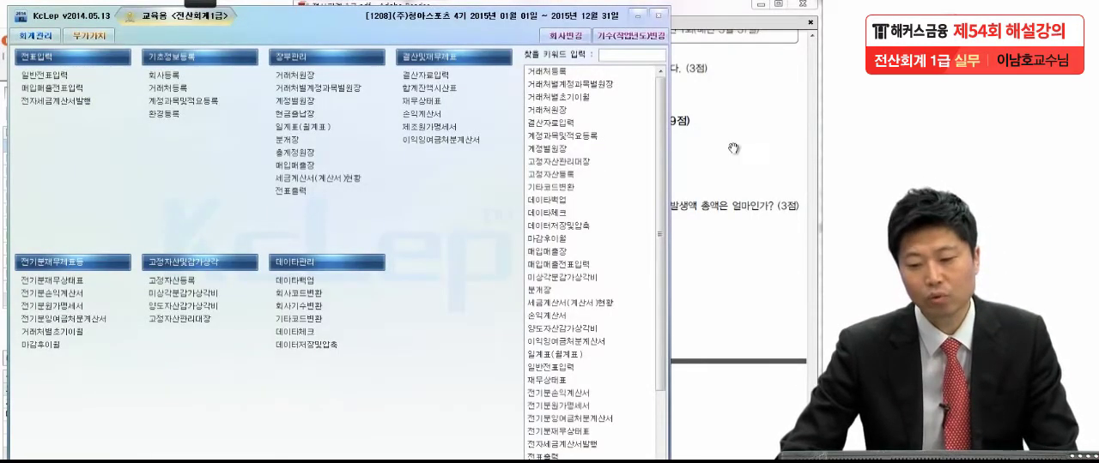
{"action": "left_click", "coordinate": [463, 77]}
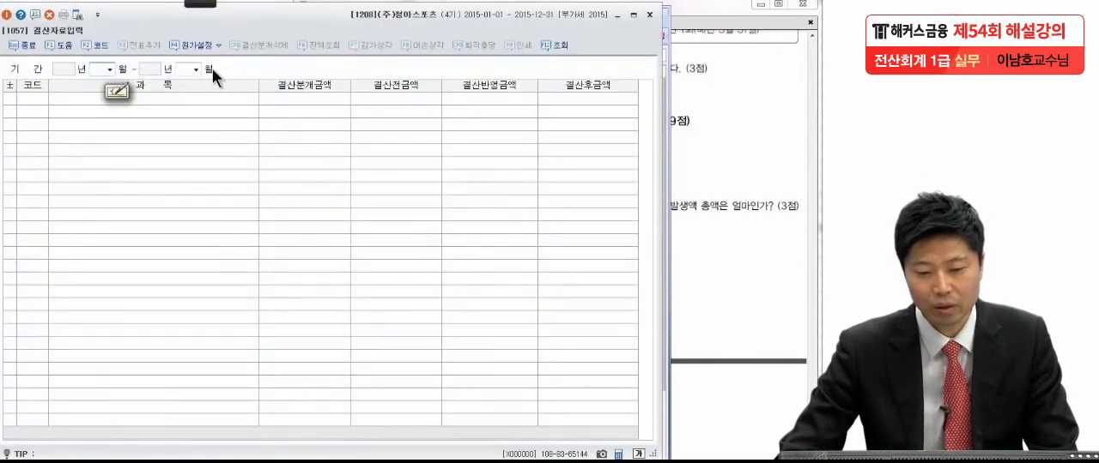
{"action": "left_click", "coordinate": [109, 69]}
{"action": "left_click", "coordinate": [103, 80]}
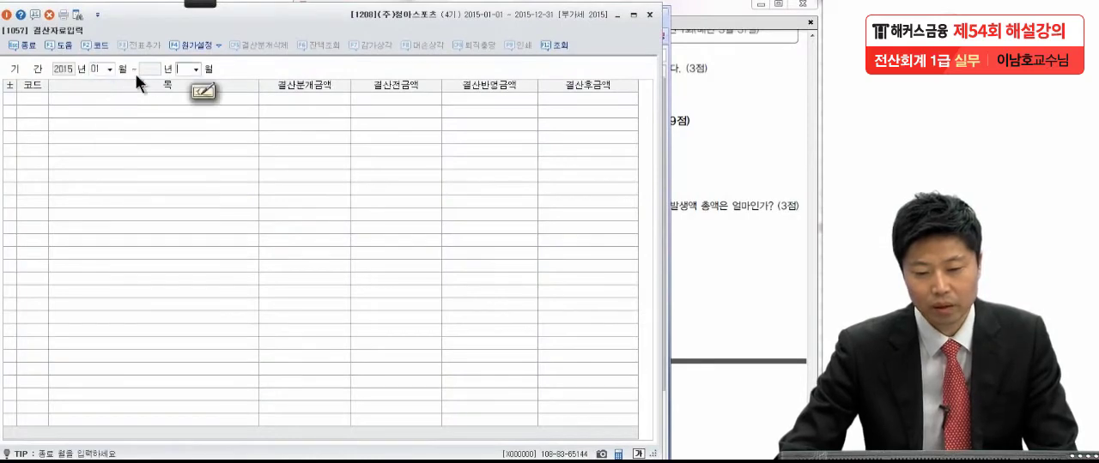
{"action": "left_click", "coordinate": [196, 69]}
{"action": "left_click", "coordinate": [181, 180]}
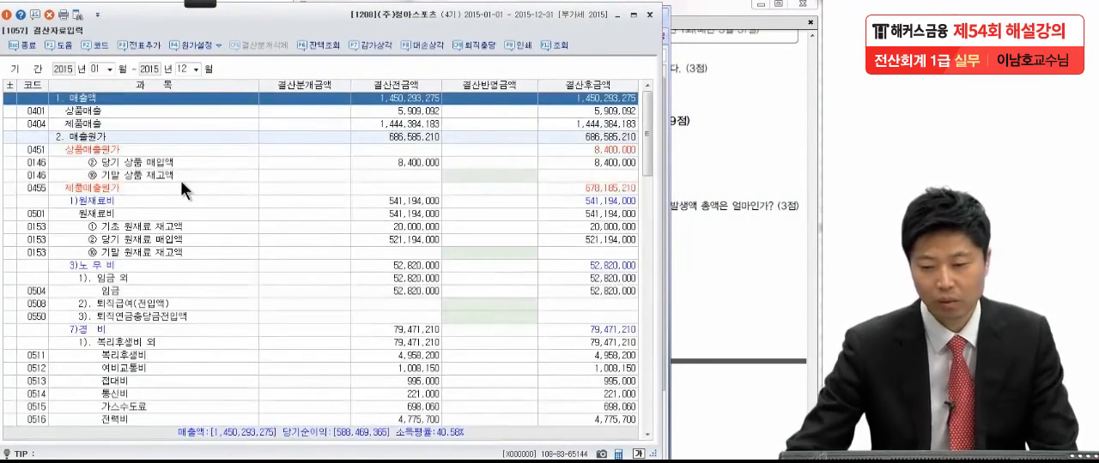
Step: In the 대손상각 calculation at 1.00%, clear the 추가설정액 for 0116 미수수익 and apply the remaining amounts to the closing data
{"action": "left_click", "coordinate": [417, 47]}
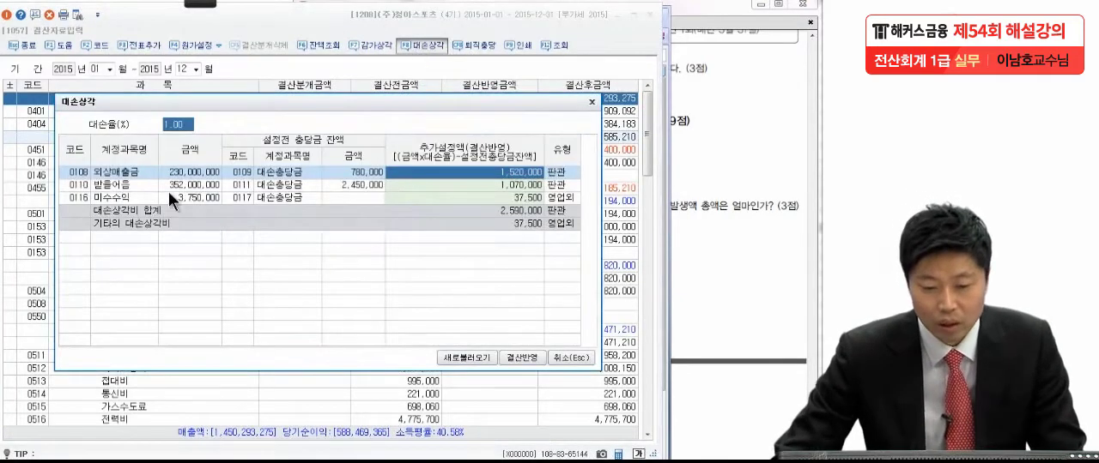
{"action": "left_click", "coordinate": [428, 183]}
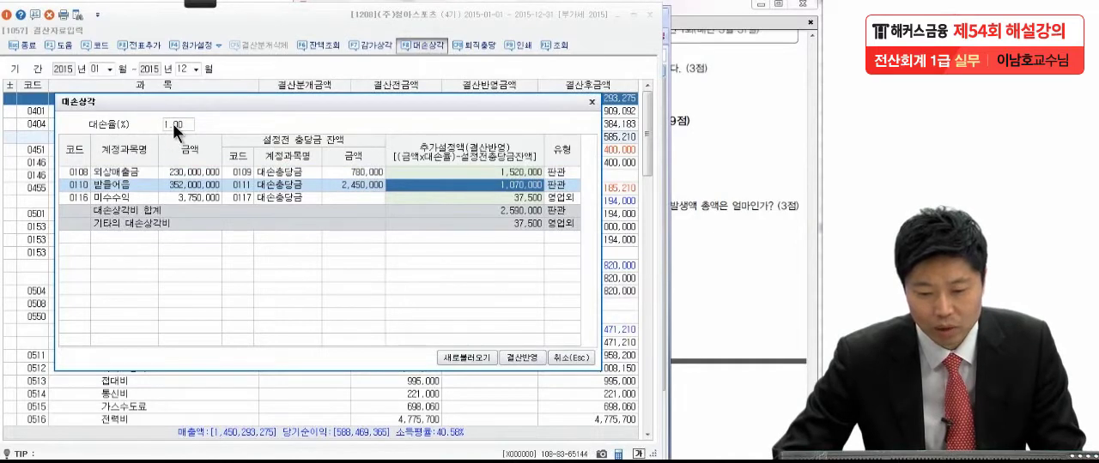
{"action": "left_click", "coordinate": [444, 171]}
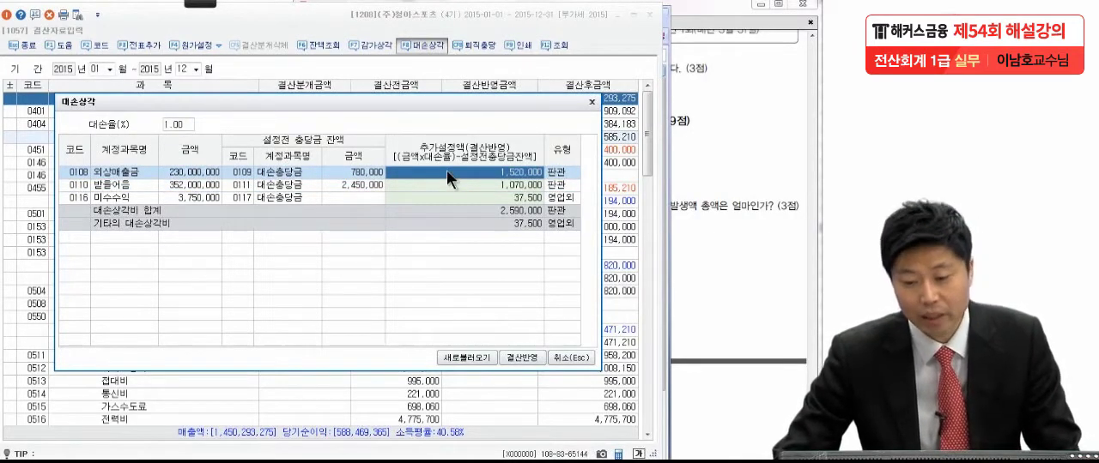
{"action": "left_click", "coordinate": [447, 184]}
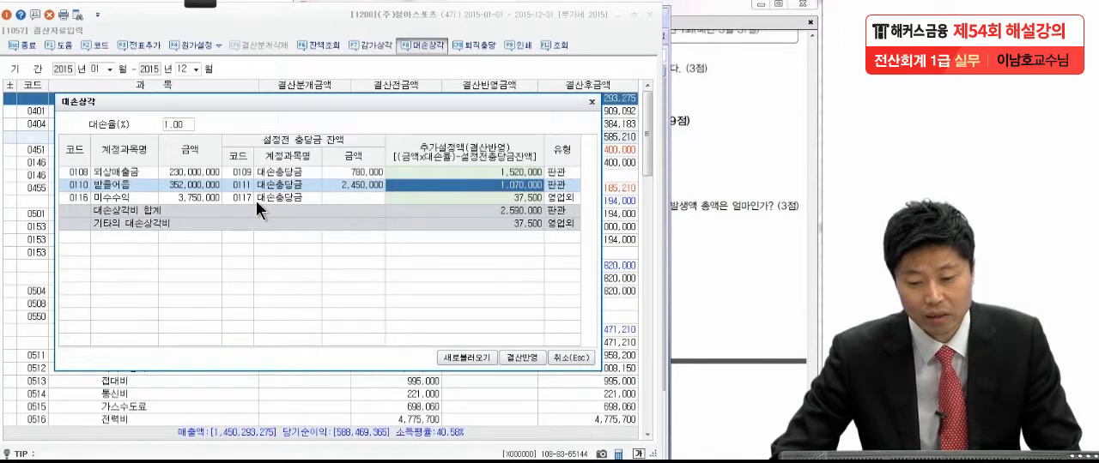
{"action": "left_click", "coordinate": [471, 196]}
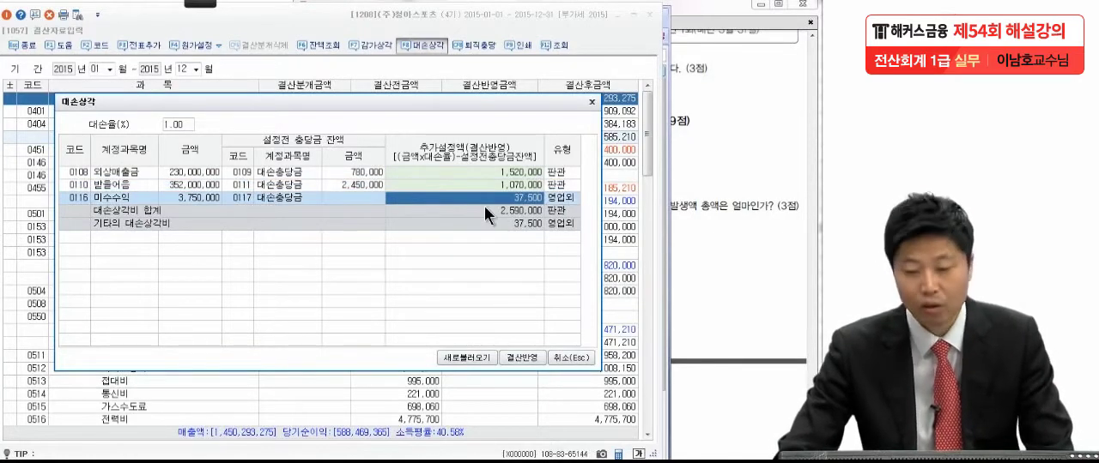
{"action": "key", "text": "Delete"}
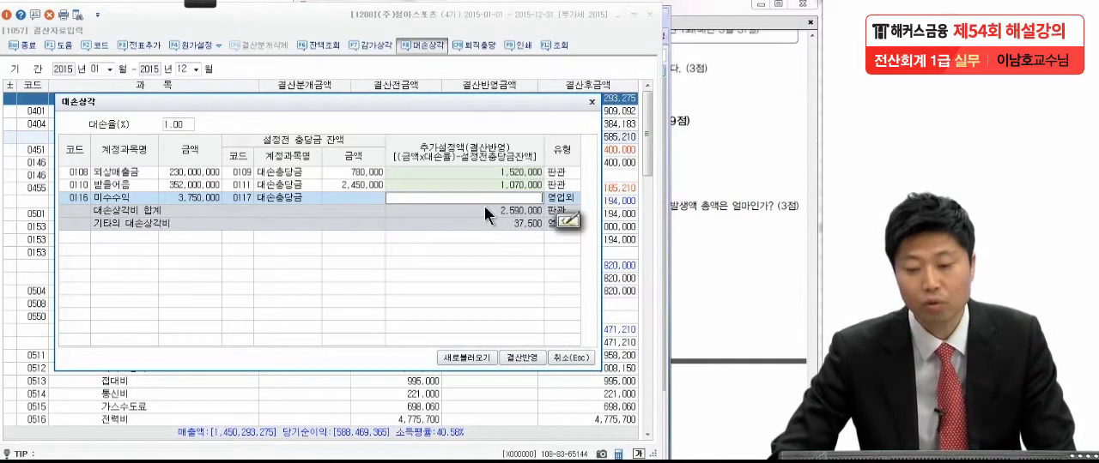
{"action": "key", "text": "Return"}
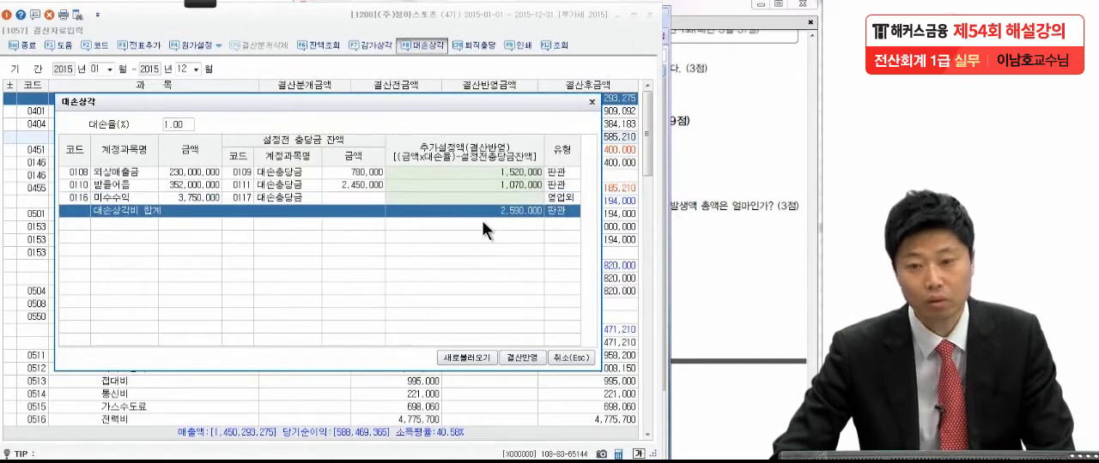
{"action": "left_click", "coordinate": [515, 359]}
Step: Check the applied closing amounts and review the 대손상각 calculation again using its saved data
{"action": "left_click", "coordinate": [459, 306]}
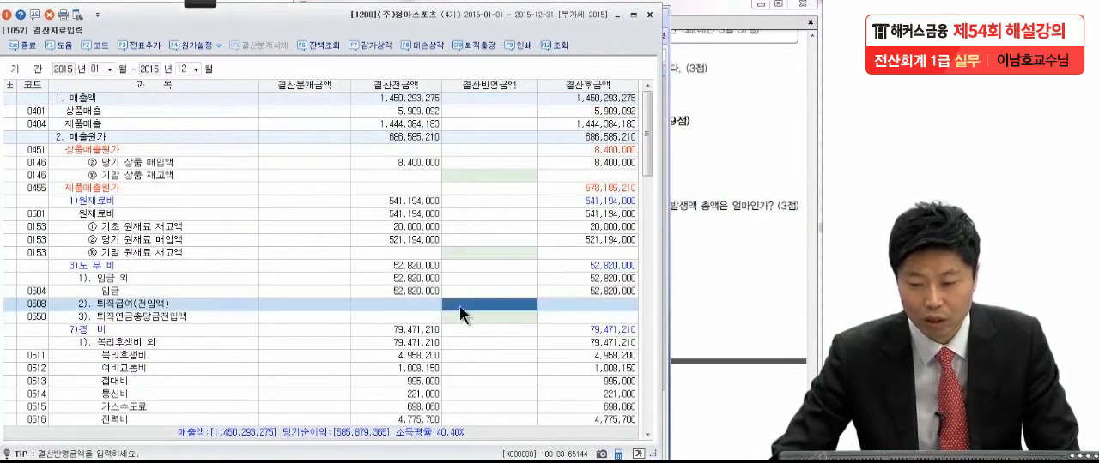
{"action": "scroll", "coordinate": [459, 305], "scroll_direction": "down", "scroll_amount": 15}
{"action": "scroll", "coordinate": [459, 305], "scroll_direction": "up", "scroll_amount": 1}
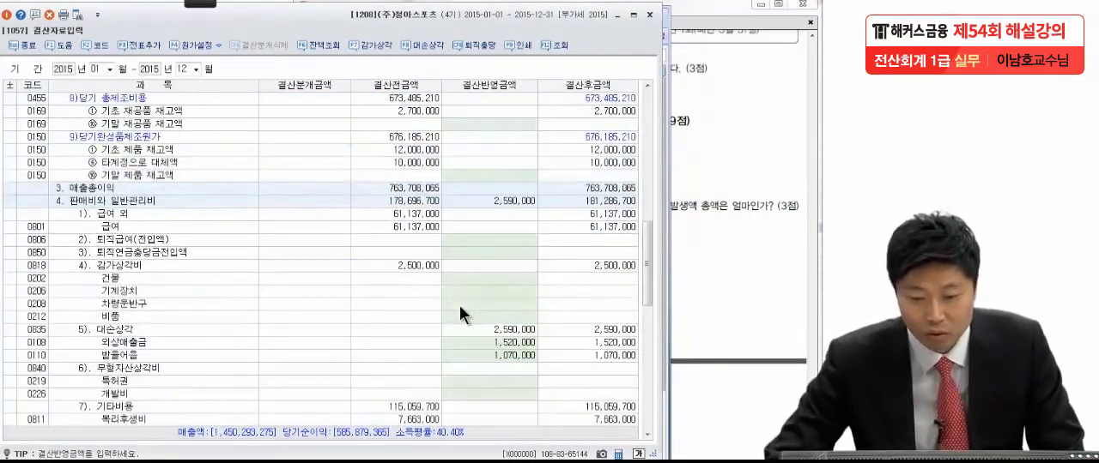
{"action": "scroll", "coordinate": [460, 306], "scroll_direction": "up", "scroll_amount": 5}
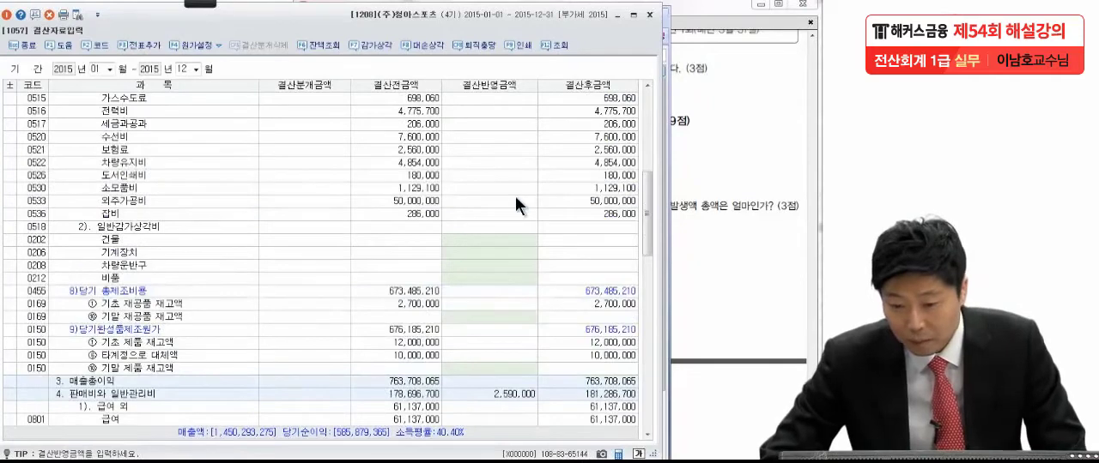
{"action": "left_click", "coordinate": [421, 45]}
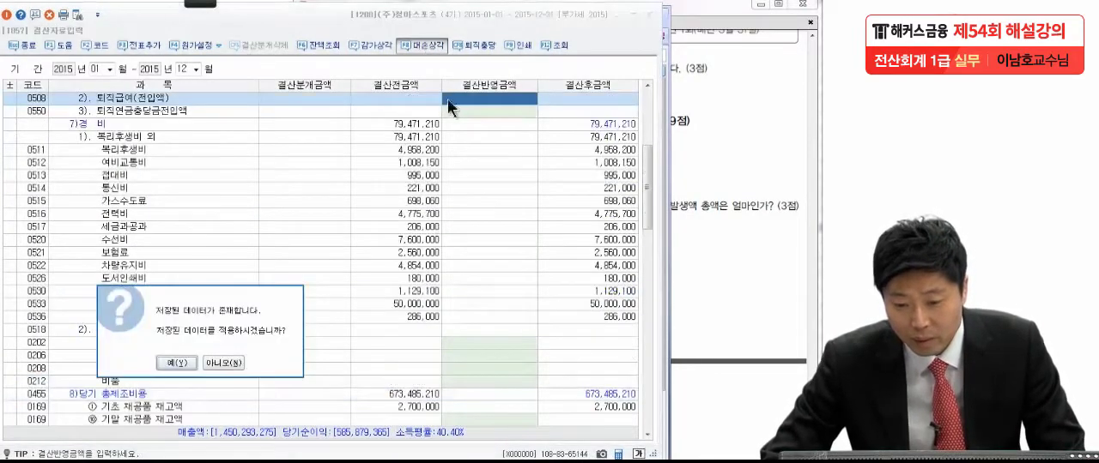
{"action": "left_click", "coordinate": [177, 364]}
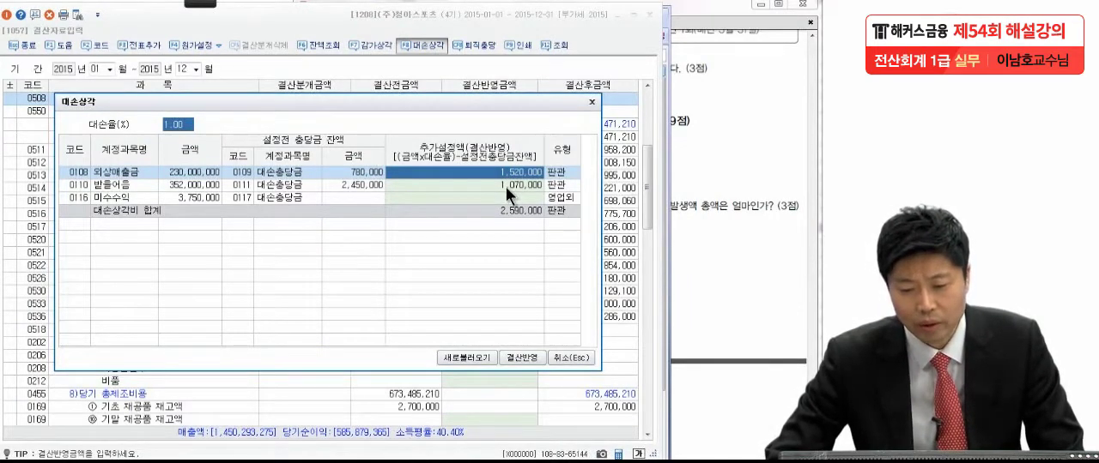
{"action": "left_click", "coordinate": [592, 103]}
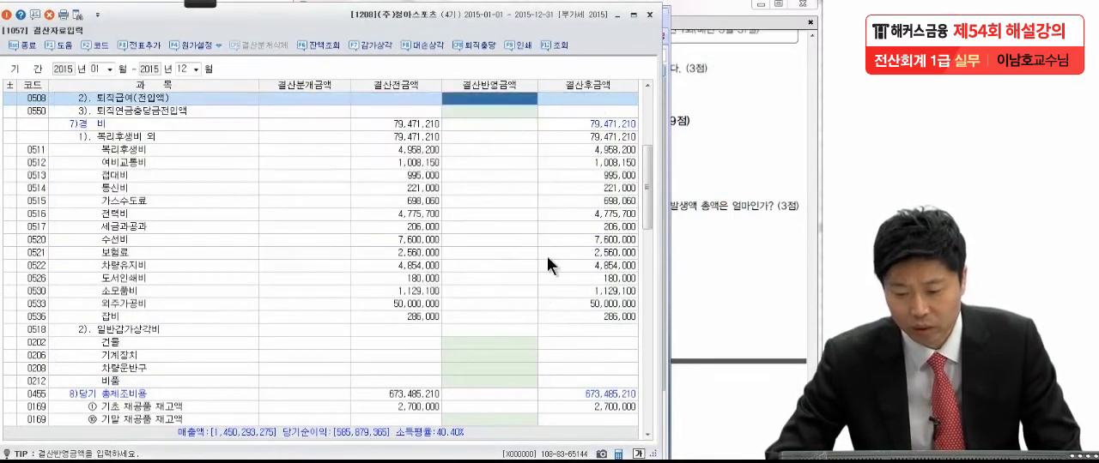
Step: Check the 대손상각 결산반영금액 for 외상매출금 and 받을어음, and add the closing entries with 전표추가
{"action": "left_click", "coordinate": [532, 298]}
{"action": "scroll", "coordinate": [531, 297], "scroll_direction": "down", "scroll_amount": 3}
{"action": "scroll", "coordinate": [531, 297], "scroll_direction": "down", "scroll_amount": 10}
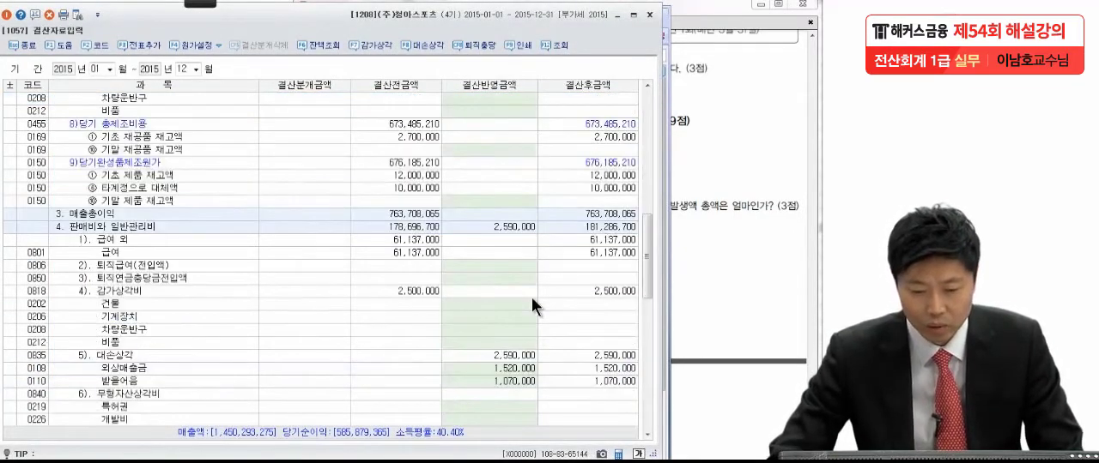
{"action": "scroll", "coordinate": [531, 297], "scroll_direction": "down", "scroll_amount": 3}
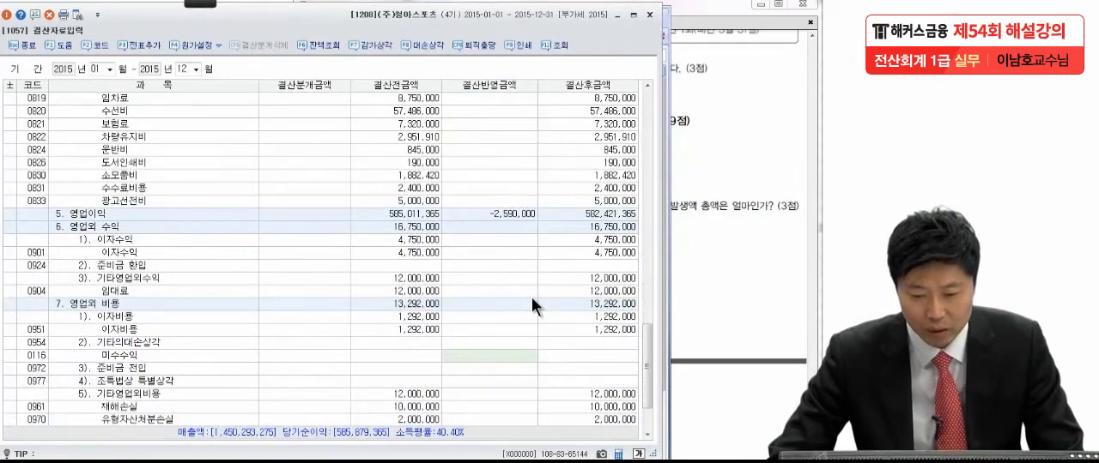
{"action": "scroll", "coordinate": [531, 297], "scroll_direction": "down", "scroll_amount": 2}
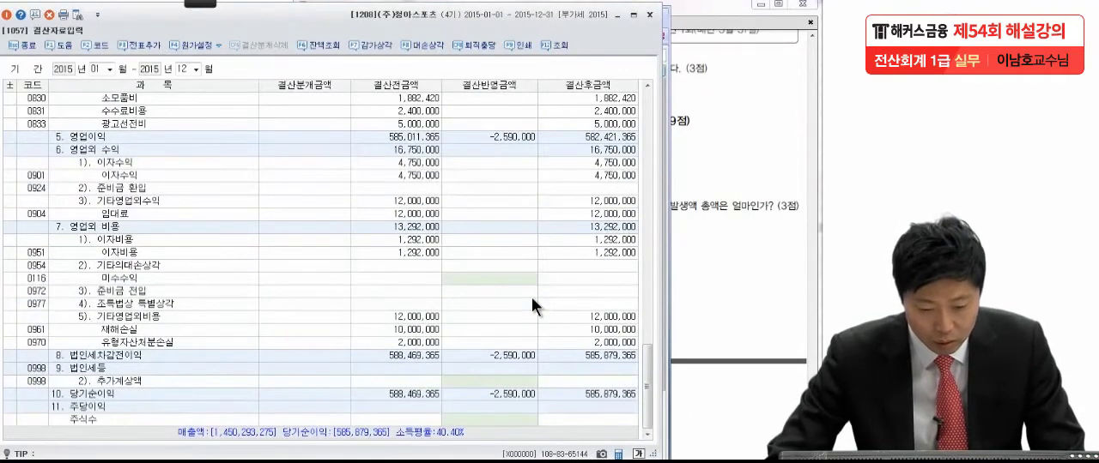
{"action": "scroll", "coordinate": [517, 305], "scroll_direction": "up", "scroll_amount": 10}
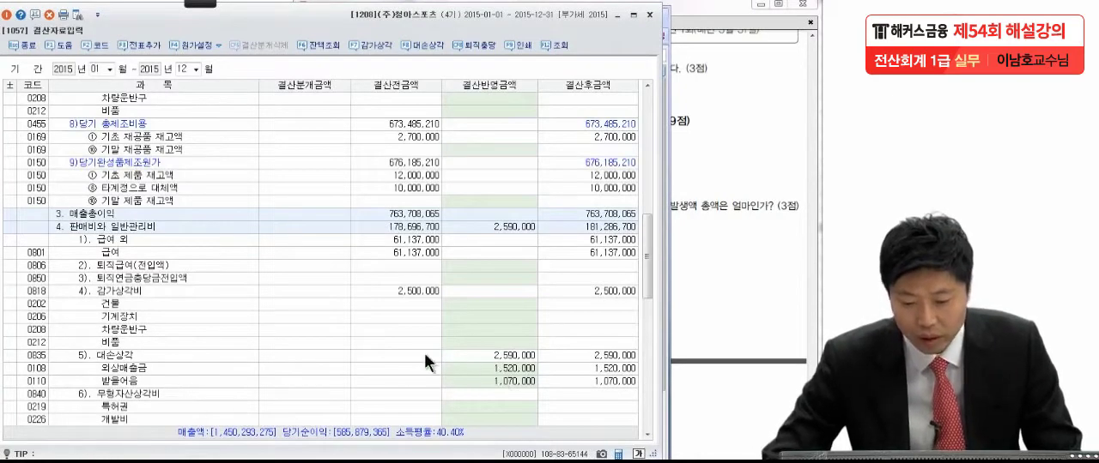
{"action": "left_click", "coordinate": [495, 368]}
{"action": "left_click", "coordinate": [498, 381]}
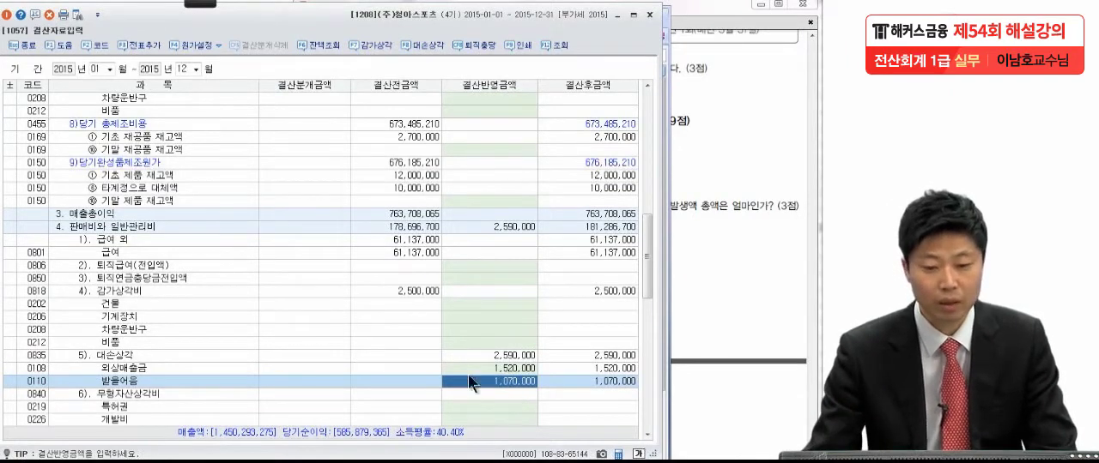
{"action": "left_click", "coordinate": [141, 45]}
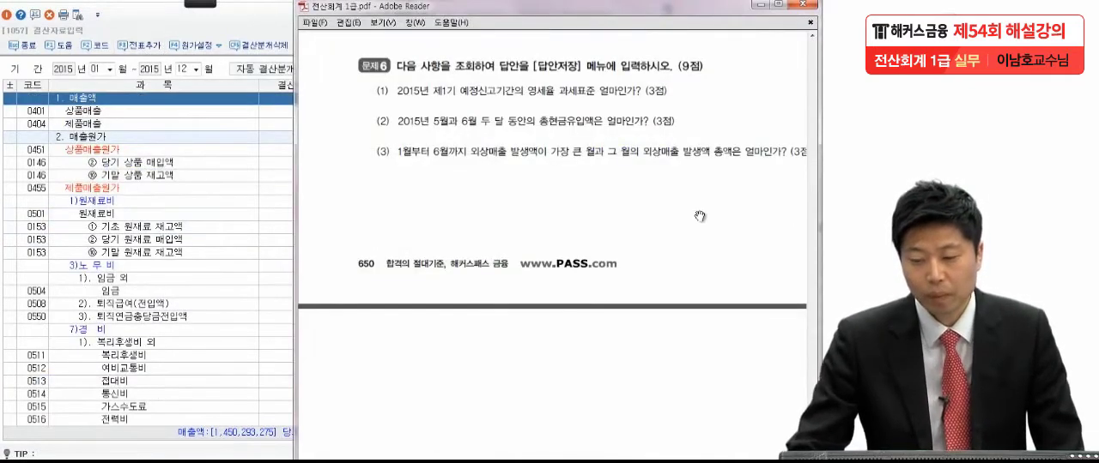
Step: Read 문제6 item (1) in the exam PDF, temporarily circling 영세율 과세표준 in red
{"action": "left_click_drag", "start_coordinate": [700, 224], "coordinate": [706, 212]}
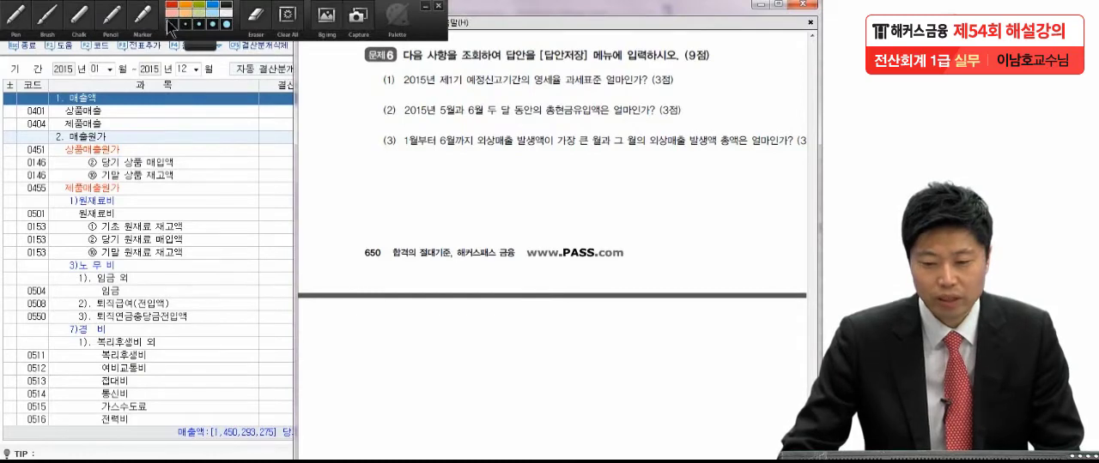
{"action": "mouse_move", "coordinate": [201, 4]}
{"action": "left_click", "coordinate": [30, 15]}
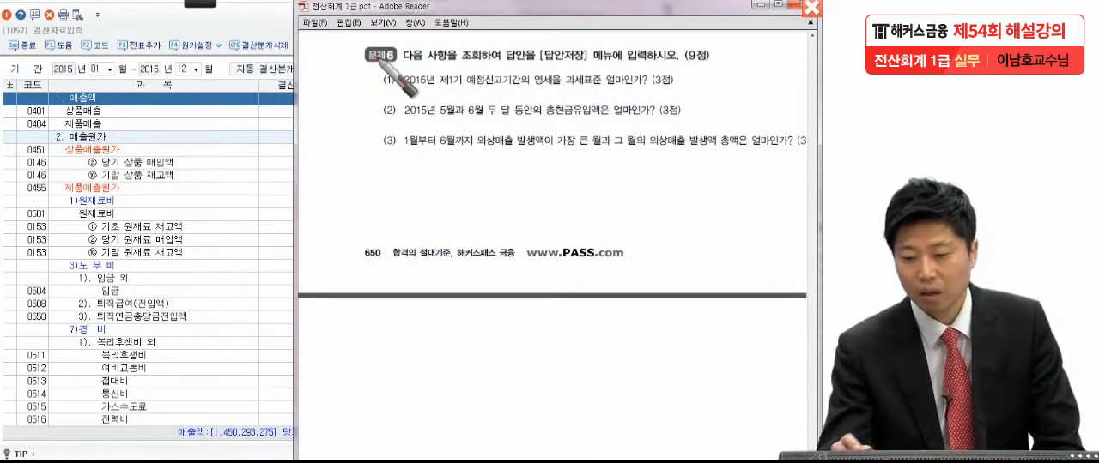
{"action": "mouse_move", "coordinate": [603, 86]}
{"action": "left_mouse_down"}
{"action": "mouse_move", "coordinate": [548, 96]}
{"action": "mouse_move", "coordinate": [605, 83]}
{"action": "mouse_move", "coordinate": [593, 108]}
{"action": "left_mouse_up"}
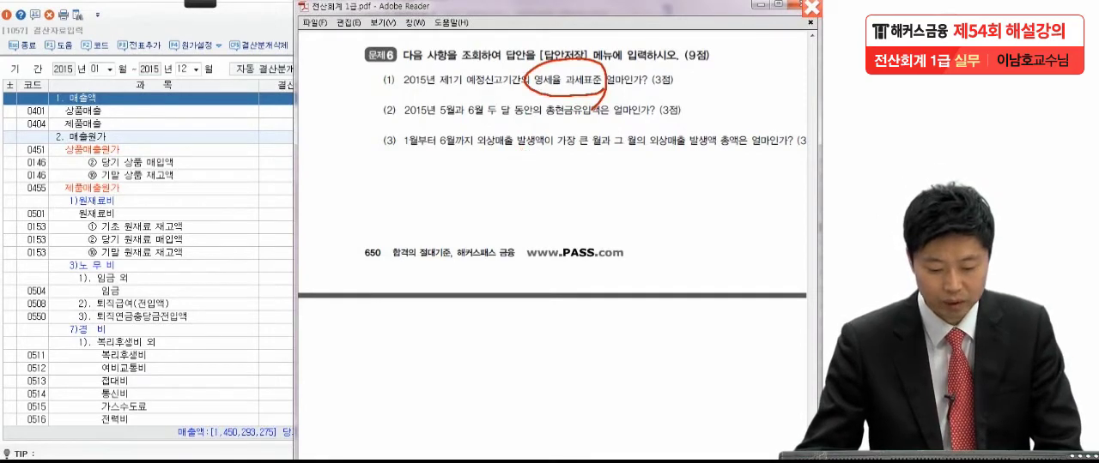
{"action": "left_click", "coordinate": [811, 7]}
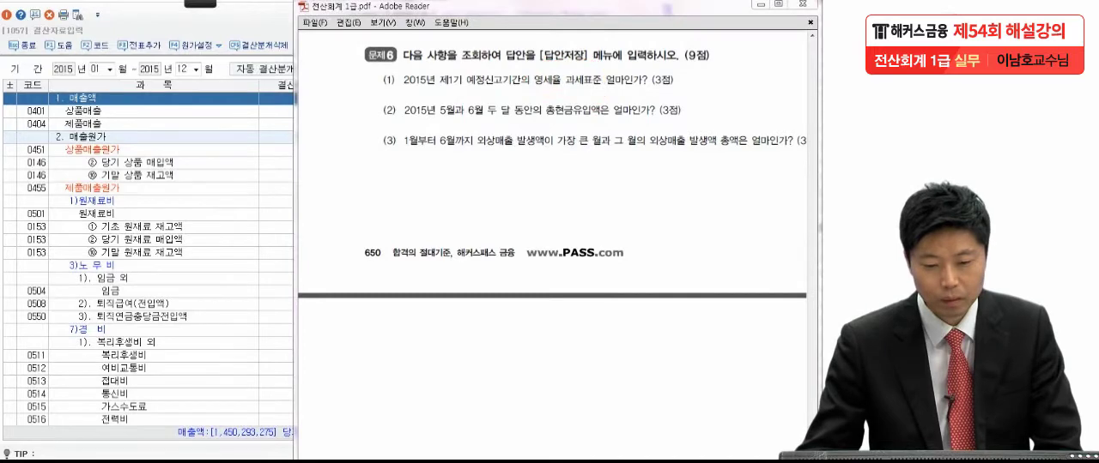
Step: Close 결산자료입력 in KcLep and open 부가가치세신고서 from the 부가가치 functions
{"action": "left_click", "coordinate": [193, 139]}
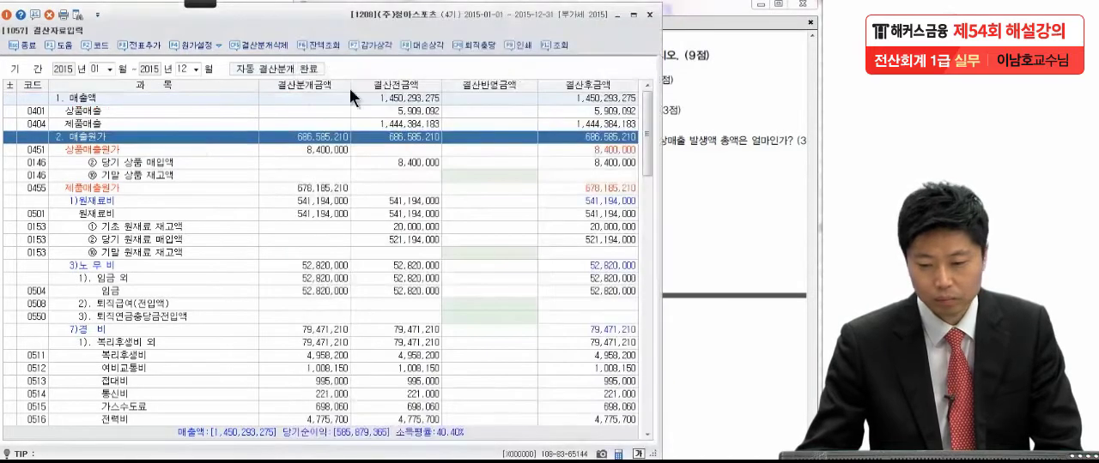
{"action": "left_click", "coordinate": [651, 17]}
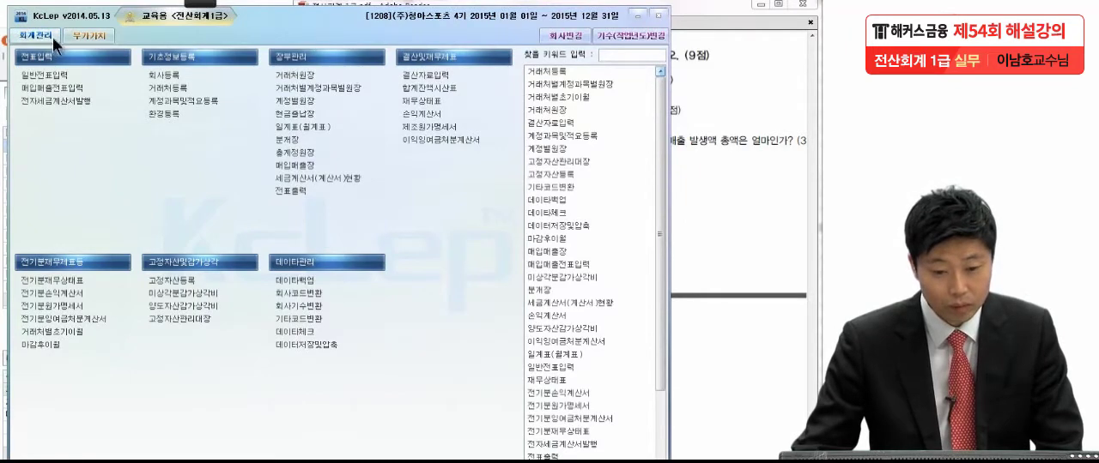
{"action": "left_click", "coordinate": [72, 36]}
{"action": "left_click", "coordinate": [53, 73]}
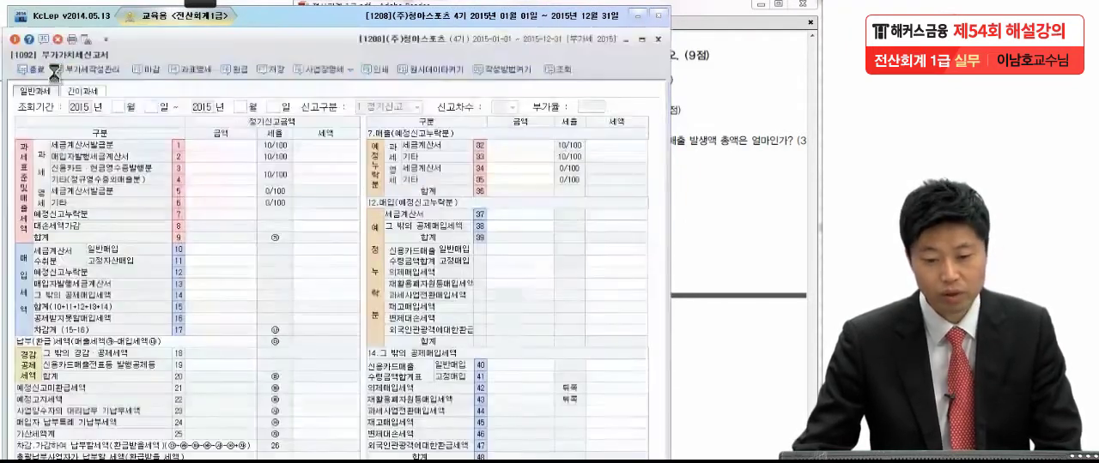
Step: Query 부가가치세신고서 for 2015년 1월 1일 to 3월 31일 and examine the 영세율 rows for 문제6 item (1)
{"action": "left_click", "coordinate": [676, 114]}
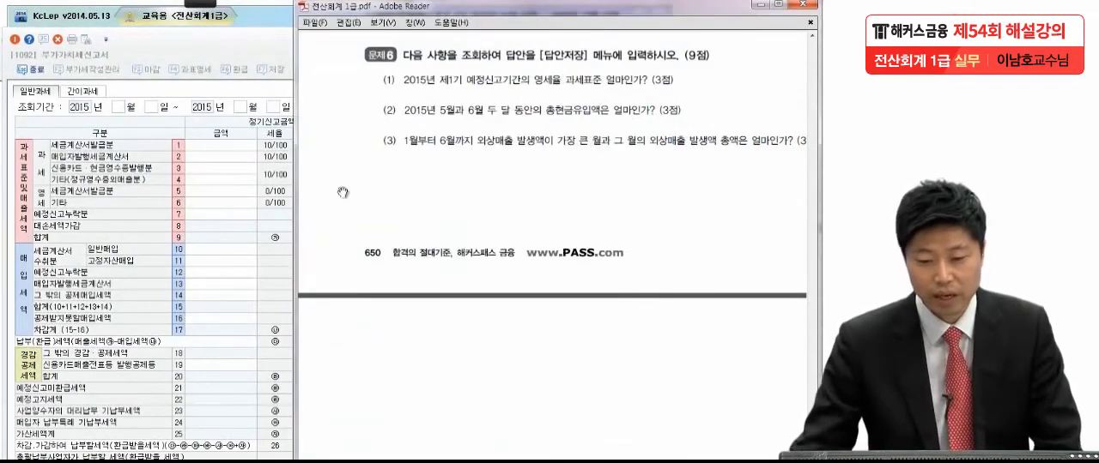
{"action": "left_click", "coordinate": [217, 182]}
{"action": "type", "text": "1"}
{"action": "key", "text": "Return"}
{"action": "type", "text": "3"}
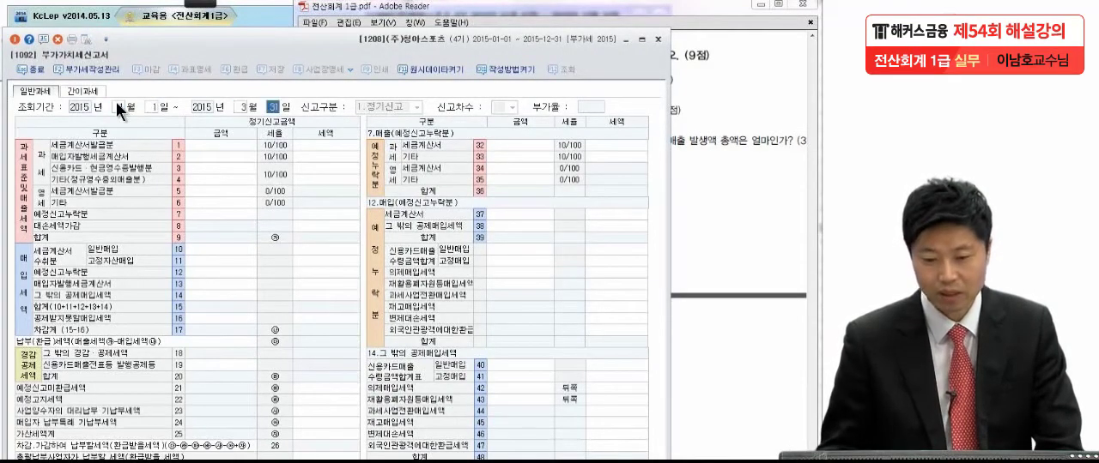
{"action": "key", "text": "Return"}
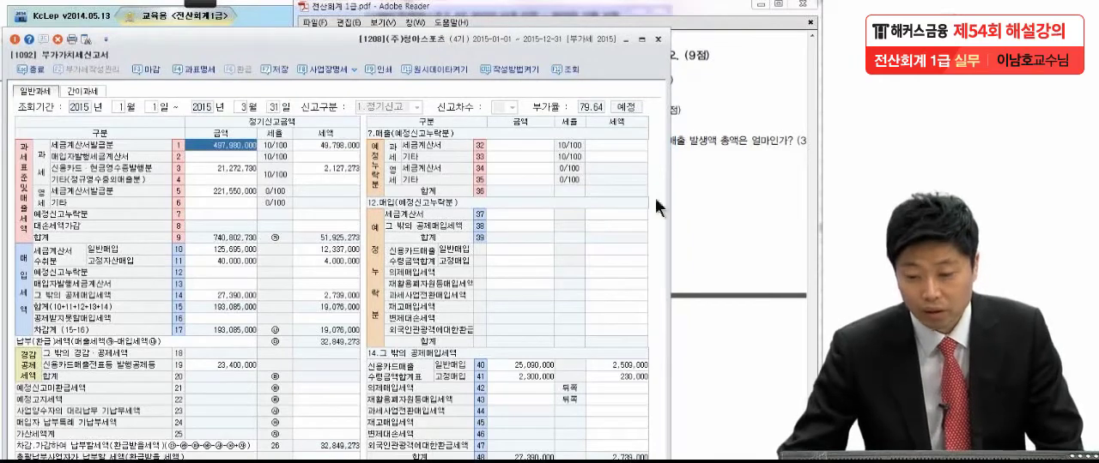
{"action": "left_click", "coordinate": [691, 144]}
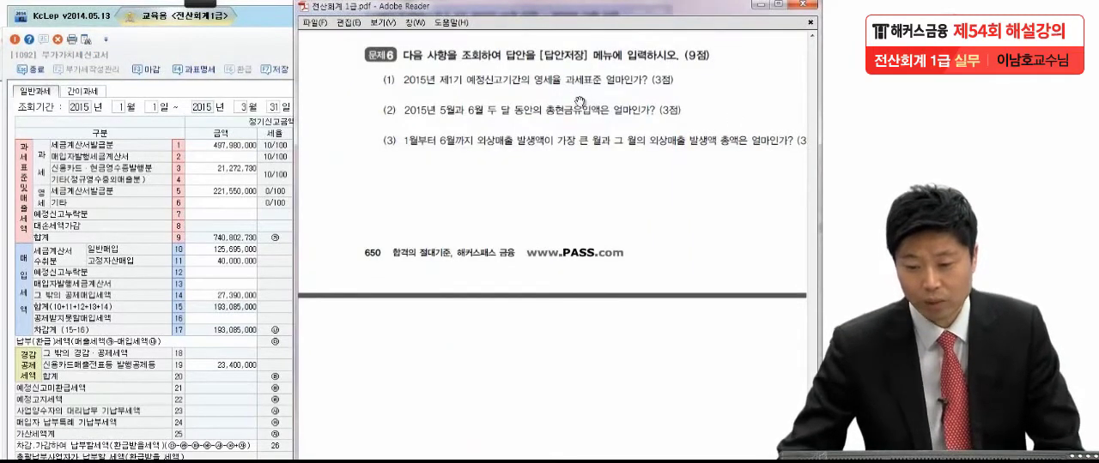
{"action": "left_click", "coordinate": [233, 214]}
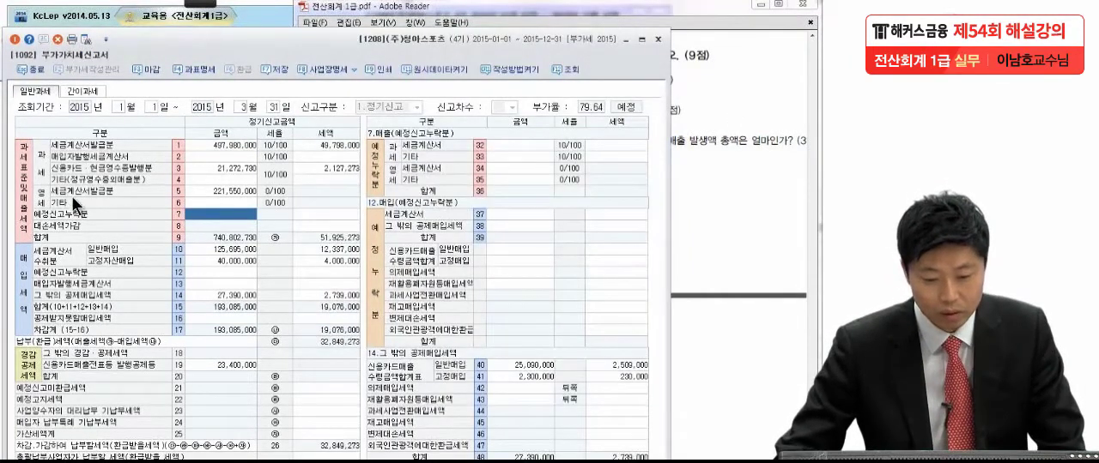
Step: Check the 영세 세금계산서발급분 amount, then mark the 5월과 6월 period and 총현금유입액 in 문제6 item (2) of the exam PDF
{"action": "left_click", "coordinate": [210, 191]}
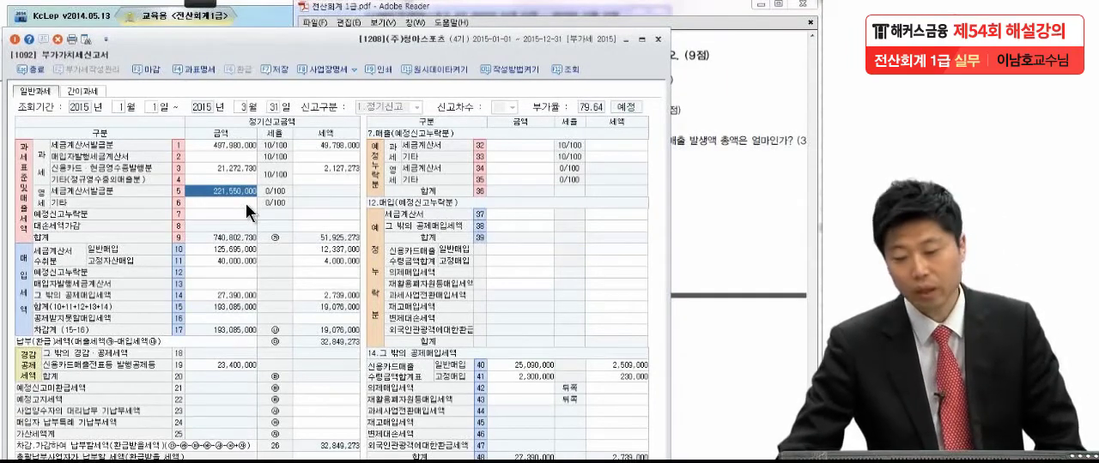
{"action": "left_click", "coordinate": [728, 179]}
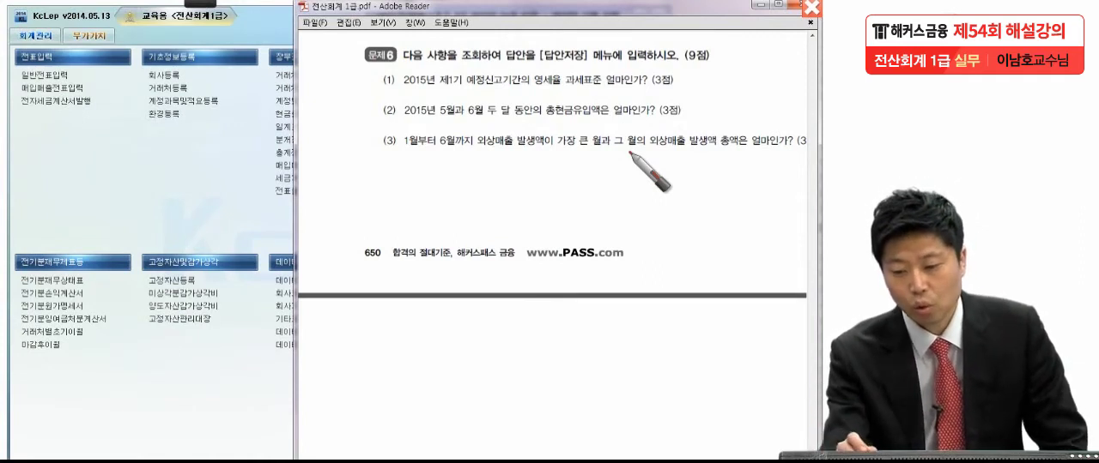
{"action": "mouse_move", "coordinate": [568, 122]}
{"action": "left_mouse_down"}
{"action": "mouse_move", "coordinate": [580, 103]}
{"action": "mouse_move", "coordinate": [590, 125]}
{"action": "left_mouse_up"}
{"action": "mouse_move", "coordinate": [496, 122]}
{"action": "left_mouse_down"}
{"action": "mouse_move", "coordinate": [470, 125]}
{"action": "mouse_move", "coordinate": [436, 104]}
{"action": "mouse_move", "coordinate": [528, 101]}
{"action": "mouse_move", "coordinate": [485, 126]}
{"action": "left_mouse_up"}
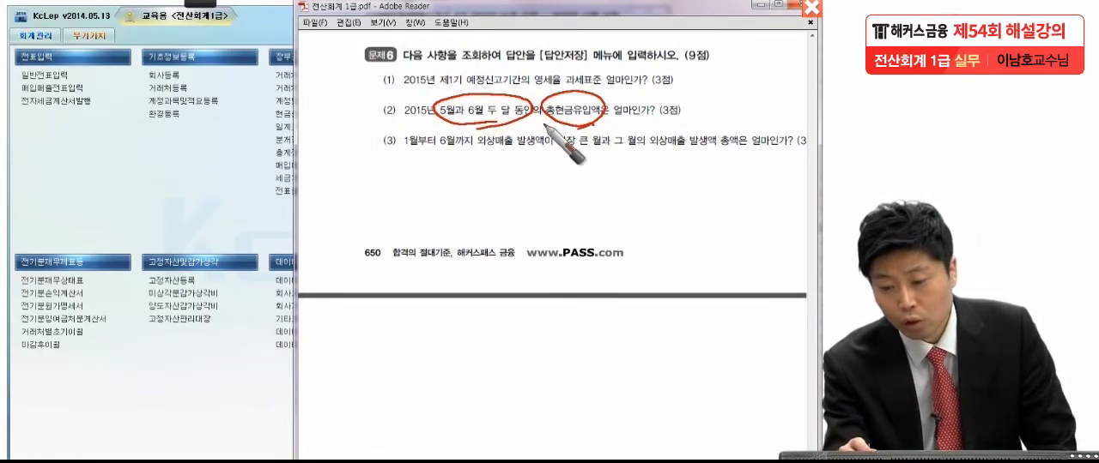
{"action": "left_click_drag", "start_coordinate": [543, 127], "coordinate": [605, 126]}
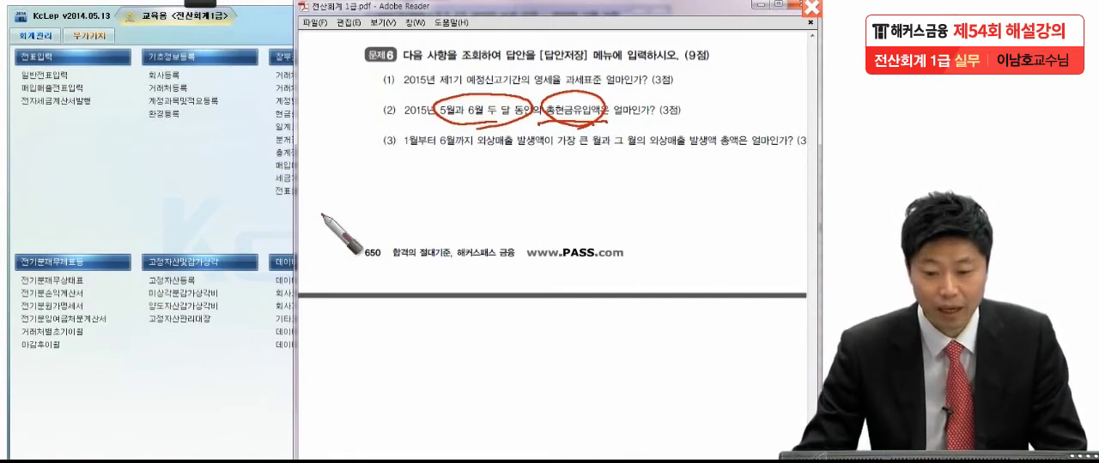
Step: Return to KcLep and open 총계정원장 from the 장부관리 functions
{"action": "left_click", "coordinate": [236, 224]}
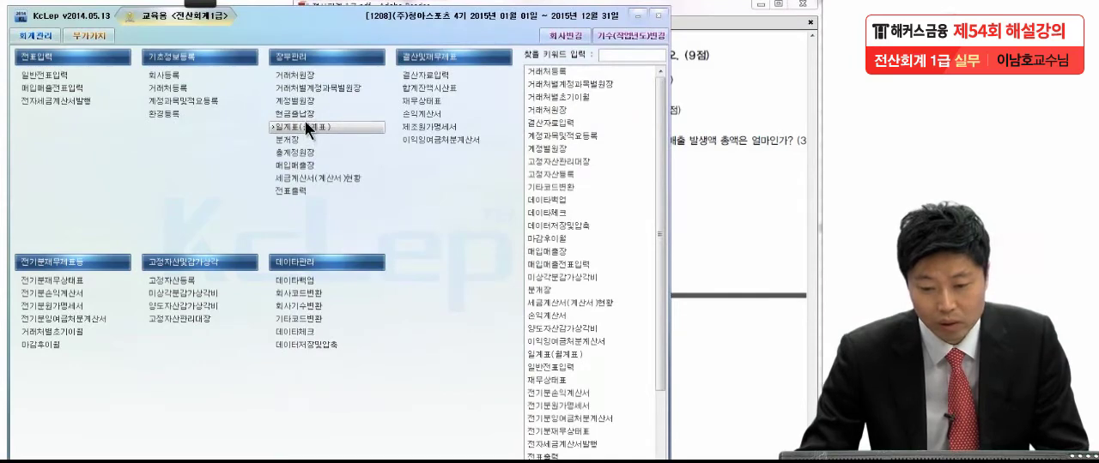
{"action": "left_click", "coordinate": [304, 148]}
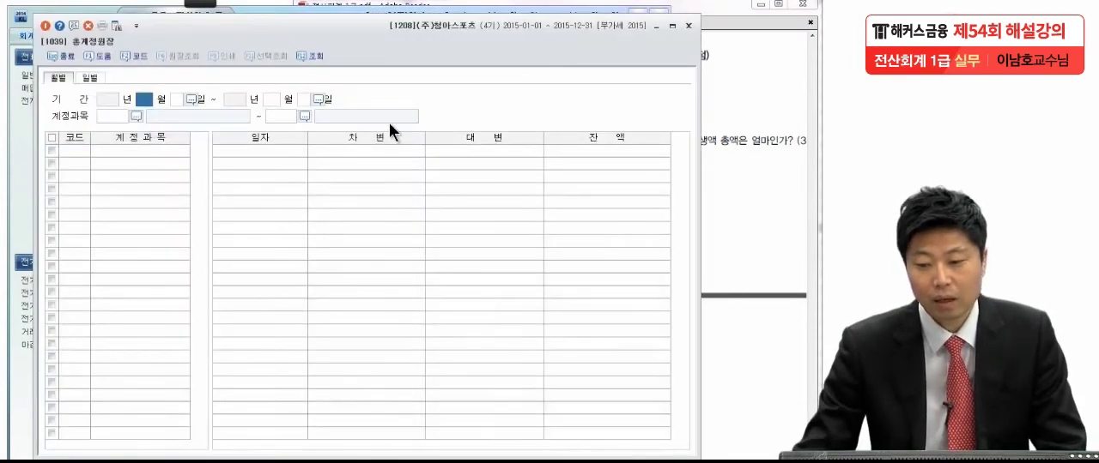
{"action": "left_click", "coordinate": [654, 23]}
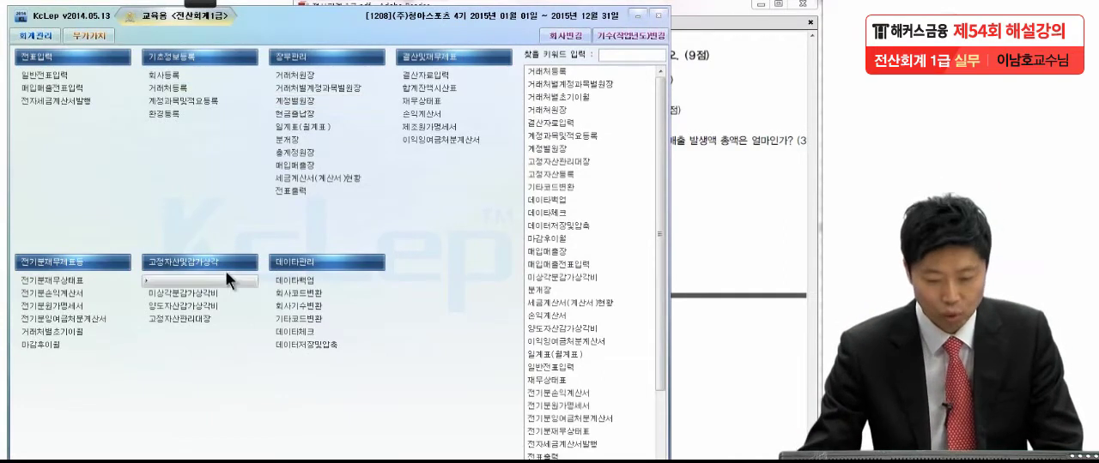
{"action": "left_click", "coordinate": [295, 153]}
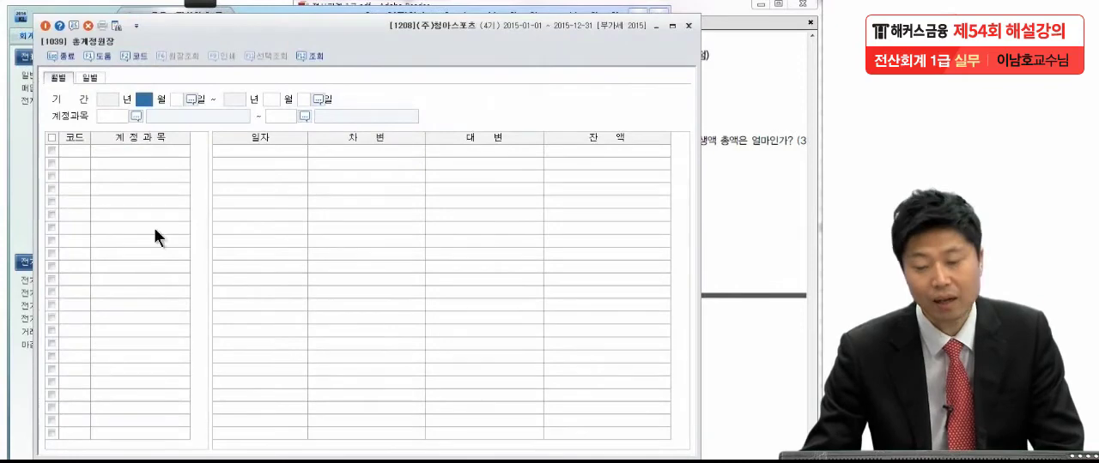
Step: Query the monthly 총계정원장 for 2015년 5월 1일 to 6월 30일, covering accounts 0101 현금 to 0999 소득세등
{"action": "type", "text": "5"}
{"action": "key", "text": "Return"}
{"action": "key", "text": "Return"}
{"action": "type", "text": "6"}
{"action": "key", "text": "Return"}
{"action": "key", "text": "Return"}
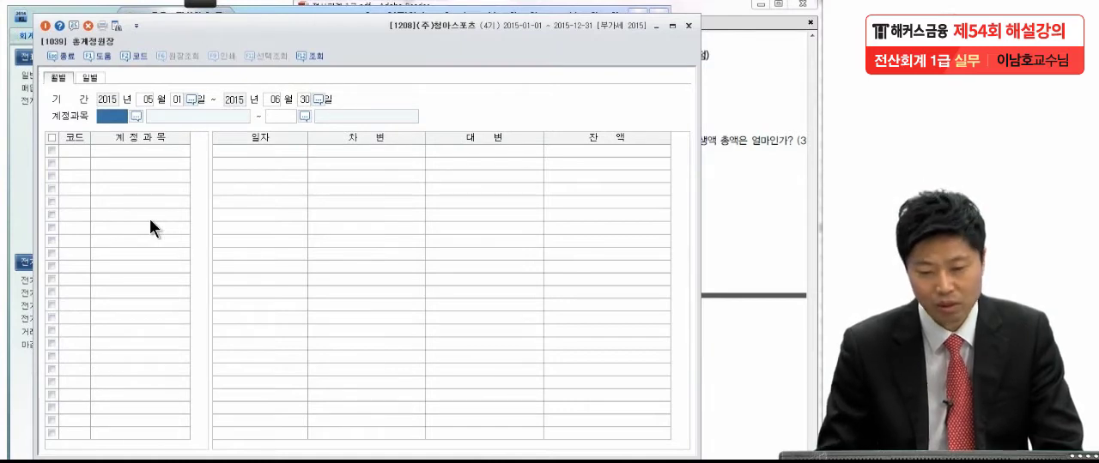
{"action": "key", "text": "Return"}
{"action": "key", "text": "Return"}
{"action": "key", "text": "Return"}
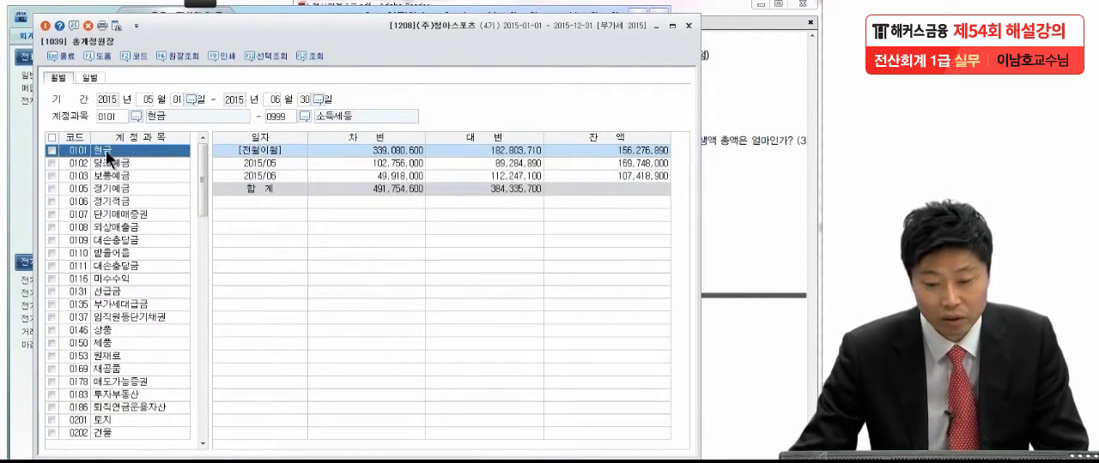
Step: Check the 현금 account's 차변 amounts for 2015/05 and 2015/06 against 문제6 item (2) in the exam PDF
{"action": "left_click", "coordinate": [383, 166]}
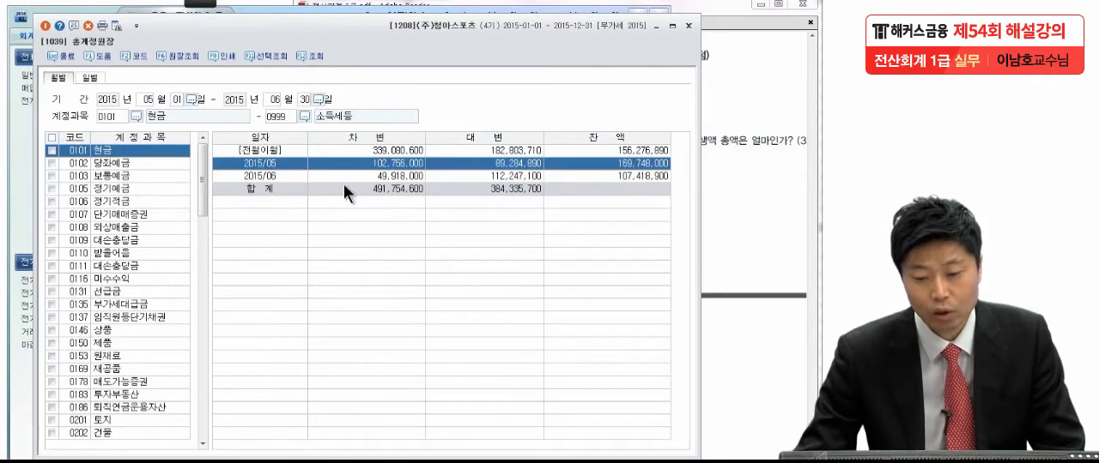
{"action": "left_click", "coordinate": [356, 176]}
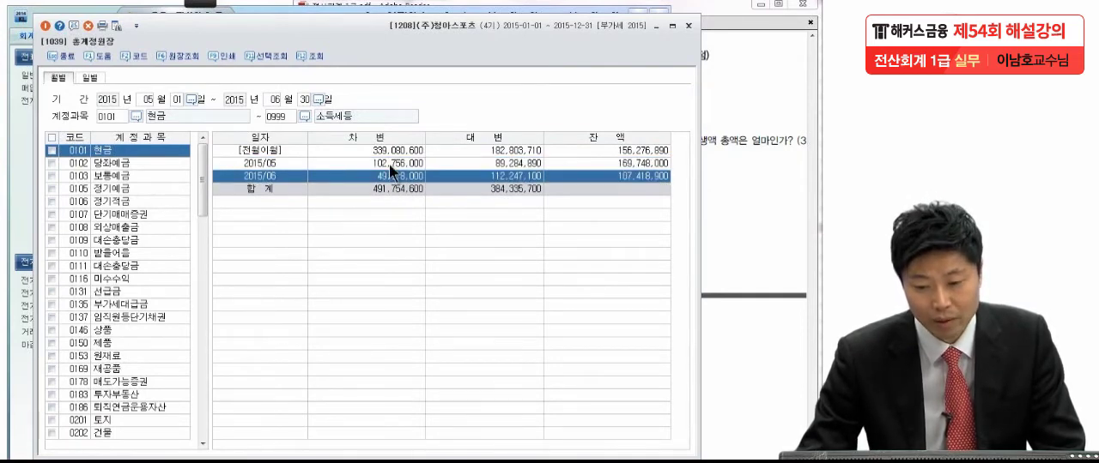
{"action": "left_click", "coordinate": [389, 165]}
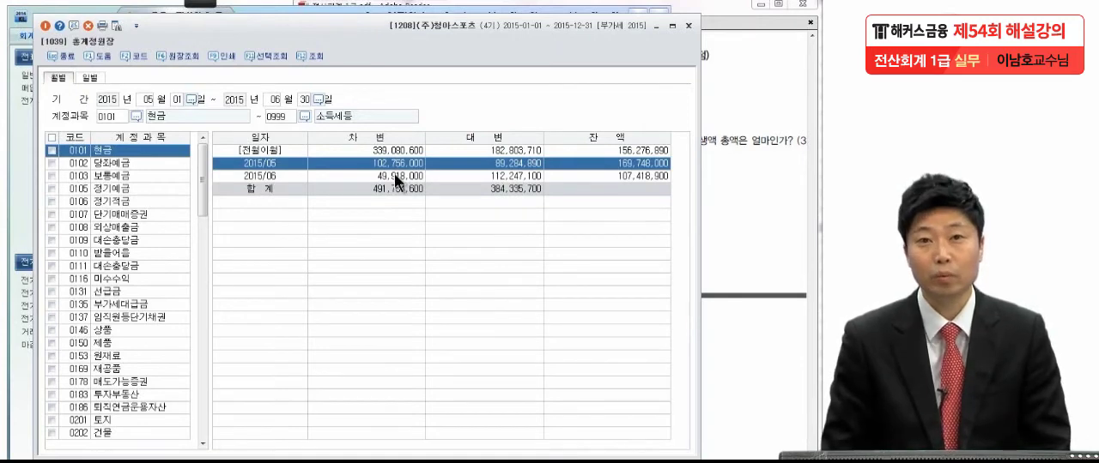
{"action": "left_click", "coordinate": [728, 160]}
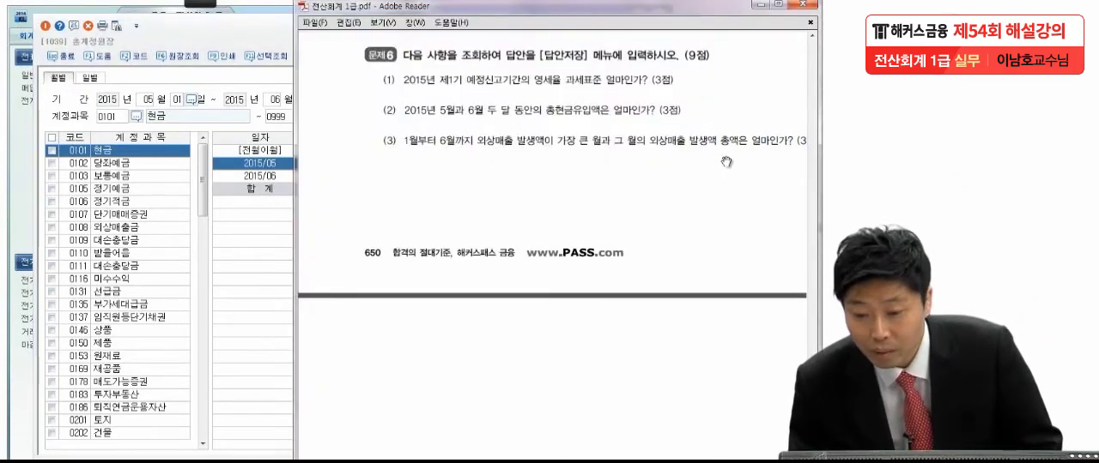
{"action": "left_click", "coordinate": [269, 226]}
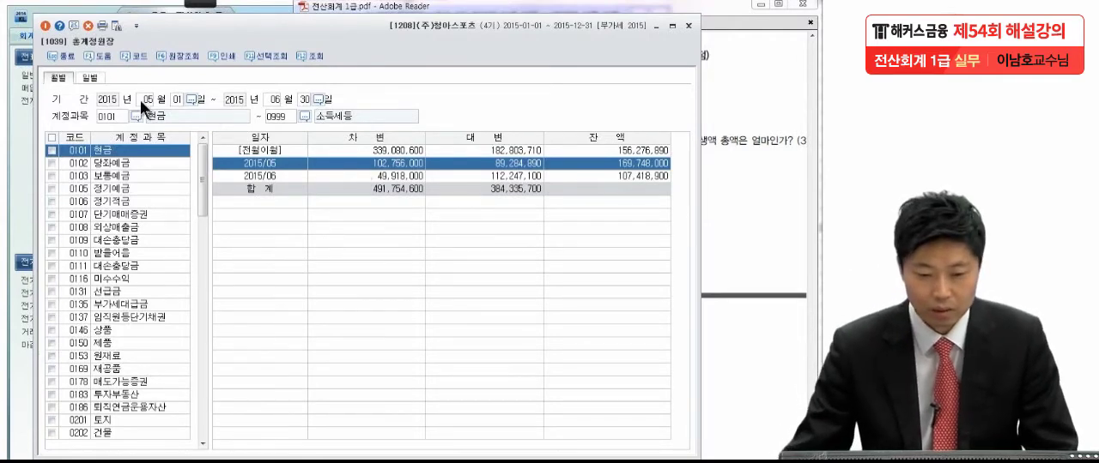
Step: Temporarily write and underline 152,674,000 in red on the 현금 ledger and circle the May and June 차변 amounts
{"action": "left_click", "coordinate": [205, 3]}
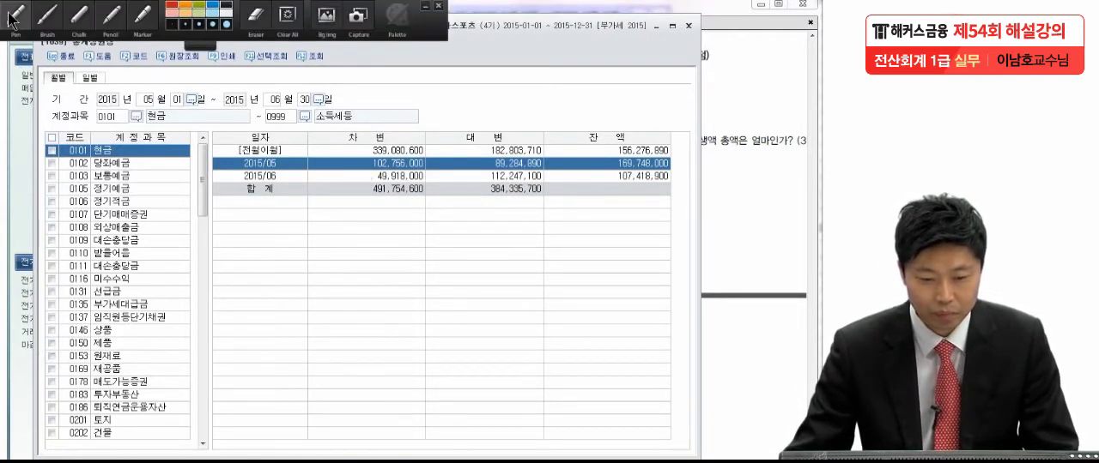
{"action": "left_click", "coordinate": [12, 17]}
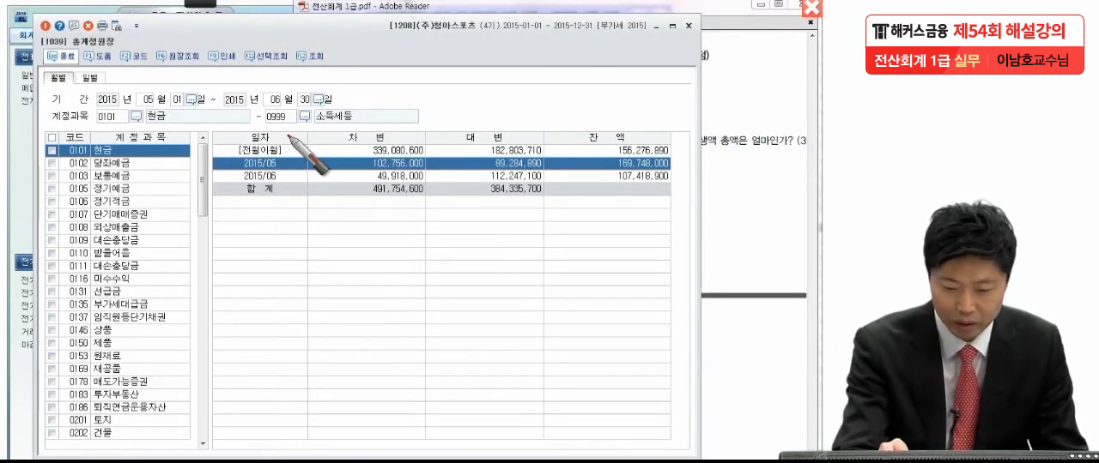
{"action": "left_click_drag", "start_coordinate": [328, 230], "coordinate": [321, 259]}
{"action": "mouse_move", "coordinate": [352, 230]}
{"action": "left_mouse_down"}
{"action": "mouse_move", "coordinate": [334, 259]}
{"action": "mouse_move", "coordinate": [395, 255]}
{"action": "left_mouse_up"}
{"action": "left_click_drag", "start_coordinate": [419, 248], "coordinate": [417, 258]}
{"action": "mouse_move", "coordinate": [440, 221]}
{"action": "left_mouse_down"}
{"action": "mouse_move", "coordinate": [434, 258]}
{"action": "mouse_move", "coordinate": [464, 257]}
{"action": "left_mouse_up"}
{"action": "mouse_move", "coordinate": [486, 225]}
{"action": "left_mouse_down"}
{"action": "mouse_move", "coordinate": [498, 249]}
{"action": "mouse_move", "coordinate": [462, 277]}
{"action": "left_mouse_up"}
{"action": "left_click_drag", "start_coordinate": [532, 251], "coordinate": [587, 258]}
{"action": "left_click_drag", "start_coordinate": [419, 258], "coordinate": [415, 254]}
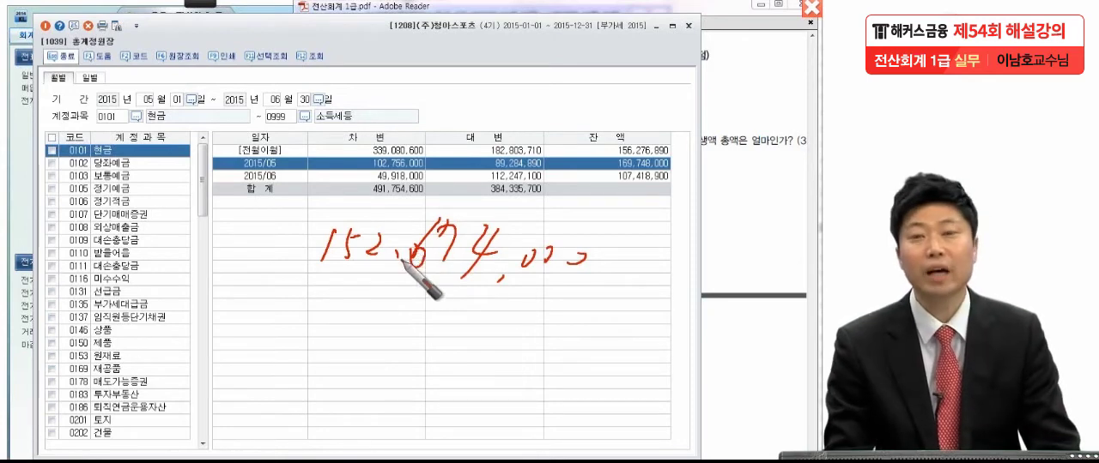
{"action": "mouse_move", "coordinate": [309, 276]}
{"action": "left_mouse_down"}
{"action": "mouse_move", "coordinate": [605, 292]}
{"action": "mouse_move", "coordinate": [618, 302]}
{"action": "left_mouse_up"}
{"action": "left_click_drag", "start_coordinate": [633, 286], "coordinate": [627, 303]}
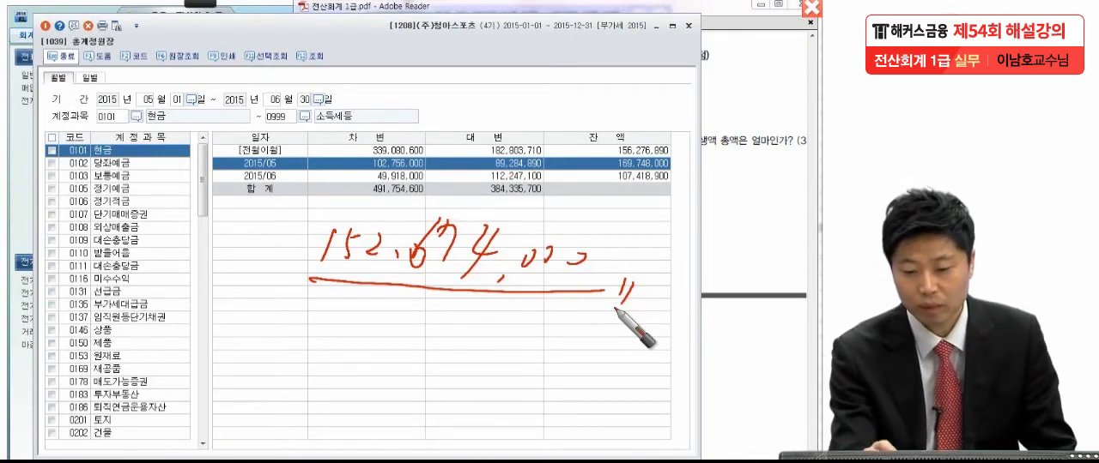
{"action": "mouse_move", "coordinate": [427, 170]}
{"action": "left_mouse_down"}
{"action": "mouse_move", "coordinate": [365, 180]}
{"action": "mouse_move", "coordinate": [421, 159]}
{"action": "mouse_move", "coordinate": [435, 186]}
{"action": "left_mouse_up"}
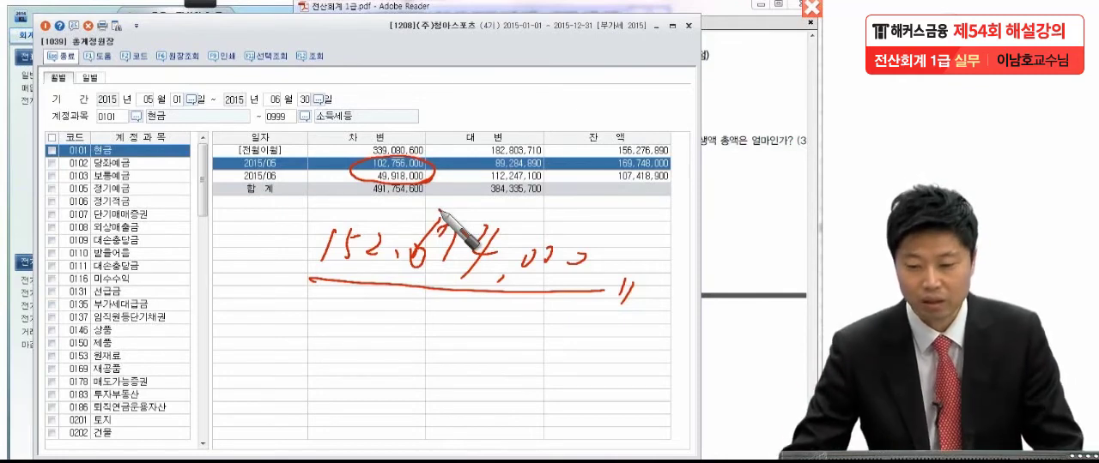
{"action": "key", "text": "Escape"}
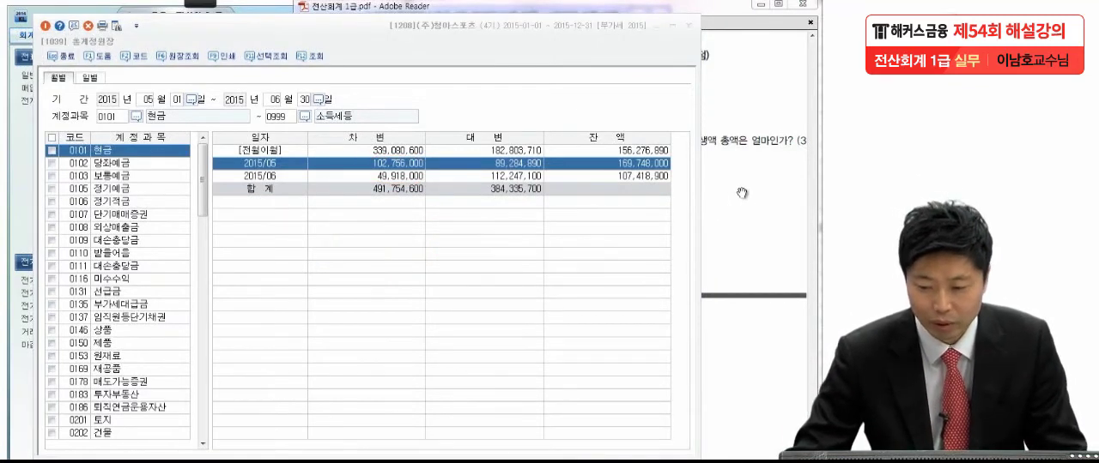
Step: Open 일계표(월계표) in KcLep and query the 월계표 for 2015년 05월 to 06월
{"action": "left_click", "coordinate": [715, 190]}
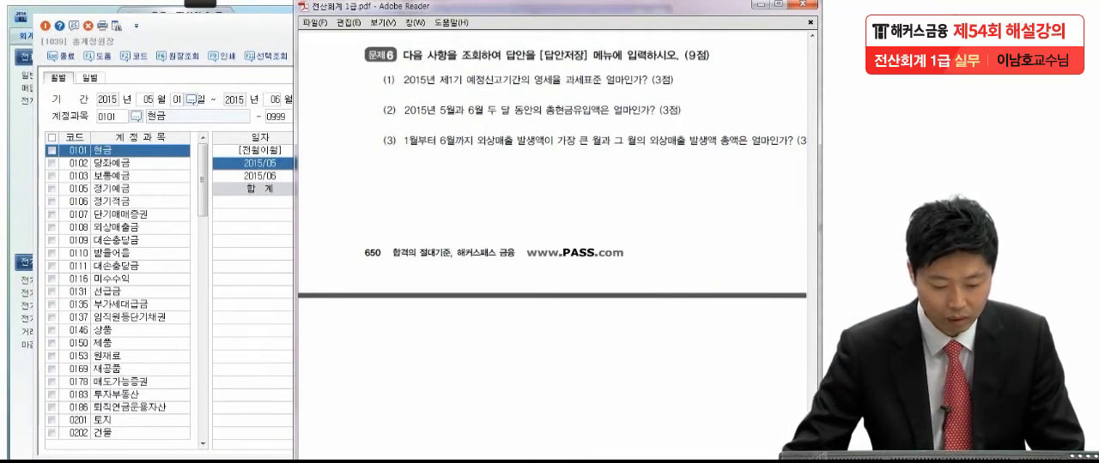
{"action": "key", "text": "alt+Tab"}
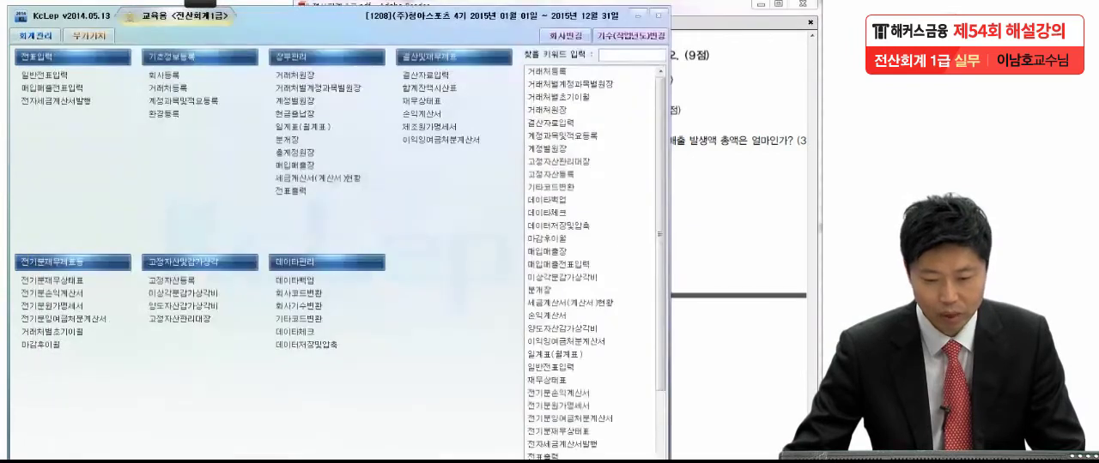
{"action": "left_click", "coordinate": [286, 126]}
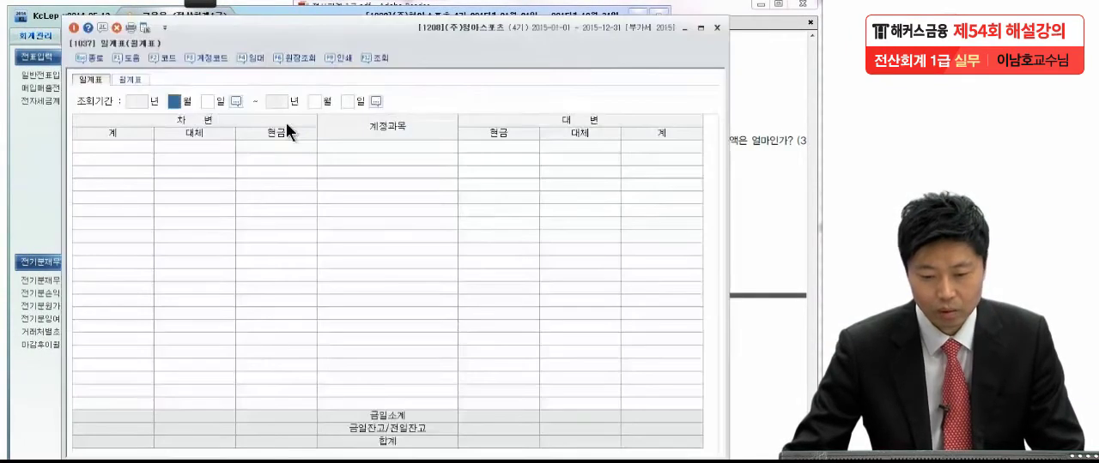
{"action": "left_click", "coordinate": [134, 80]}
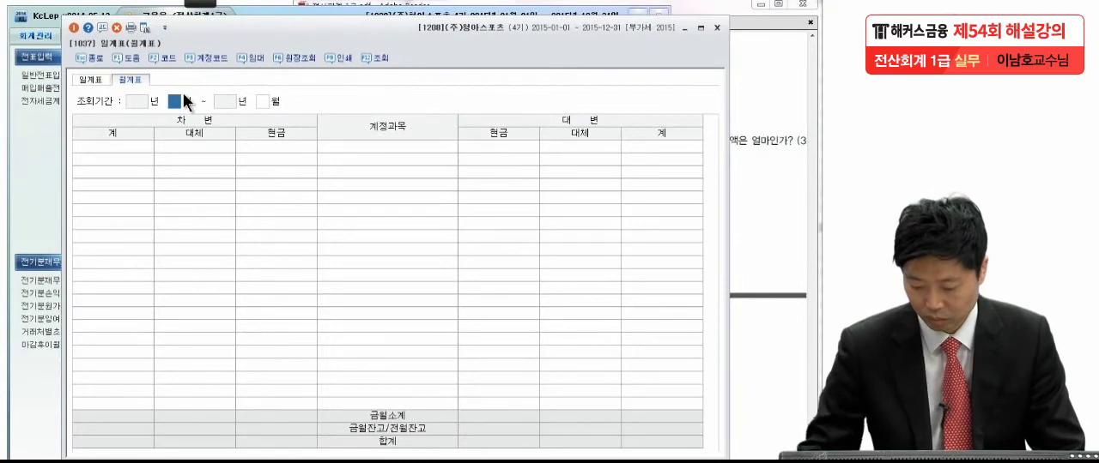
{"action": "type", "text": "05"}
{"action": "key", "text": "Return"}
{"action": "type", "text": "06"}
{"action": "key", "text": "Return"}
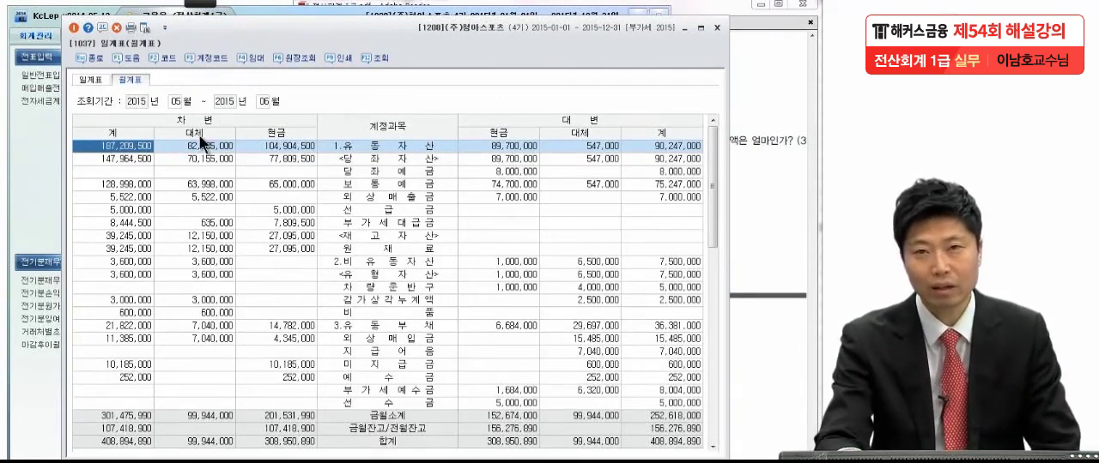
Step: Examine the 현금 columns of the 월계표 down to the 금월소계 row for the two-month cash inflow
{"action": "left_click", "coordinate": [302, 248]}
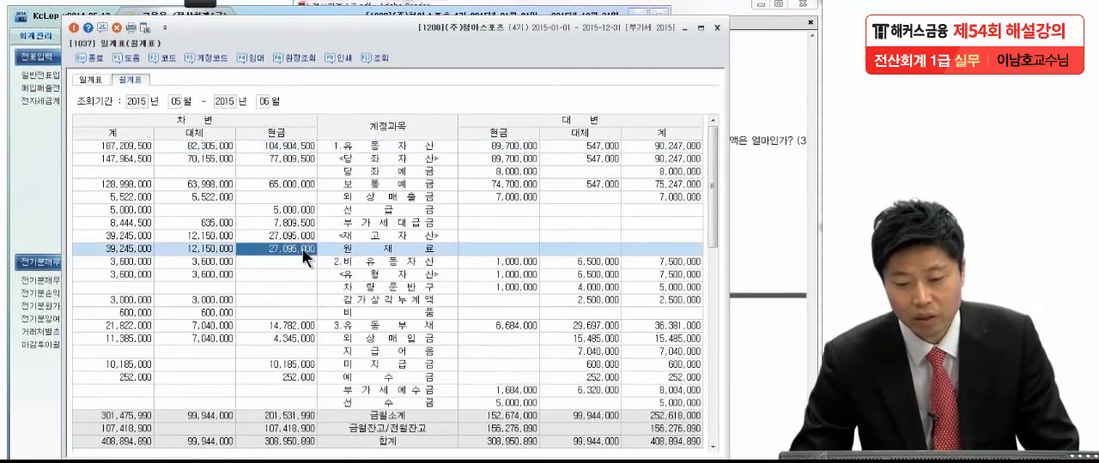
{"action": "scroll", "coordinate": [302, 254], "scroll_direction": "down", "scroll_amount": 3}
{"action": "scroll", "coordinate": [303, 263], "scroll_direction": "down", "scroll_amount": 2}
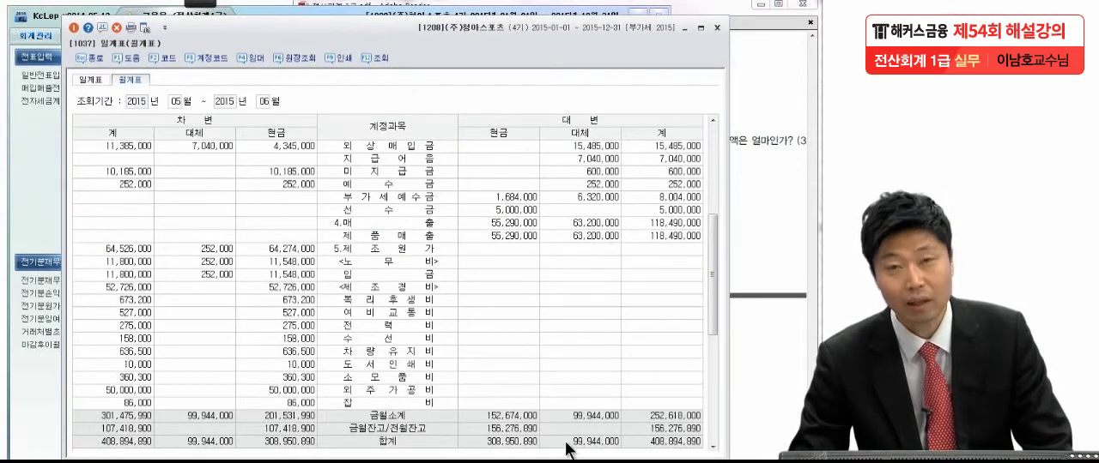
{"action": "left_click", "coordinate": [493, 327]}
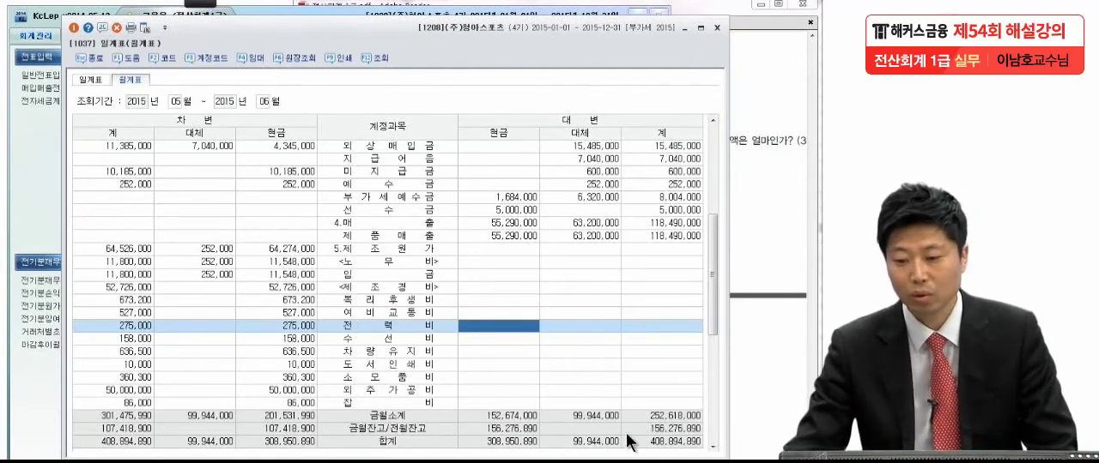
Step: Read 문제6 item (3) in the exam PDF about the month with the largest 외상매출 발생액
{"action": "left_click", "coordinate": [761, 223]}
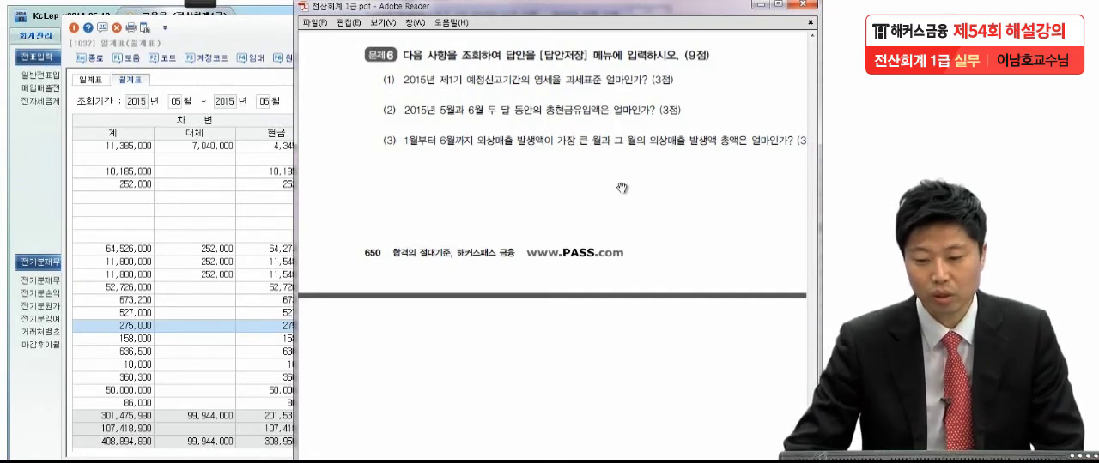
{"action": "left_click_drag", "start_coordinate": [623, 188], "coordinate": [622, 170]}
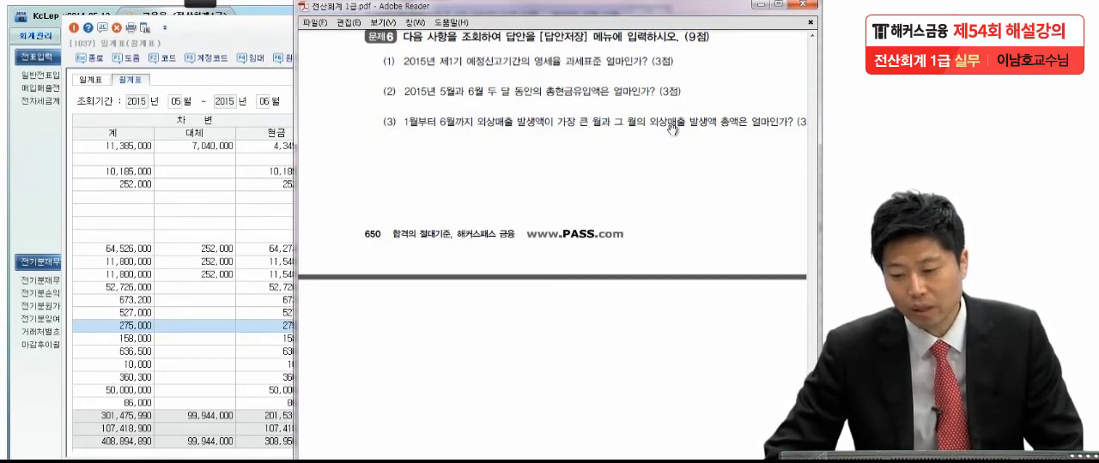
{"action": "left_click_drag", "start_coordinate": [711, 134], "coordinate": [690, 142]}
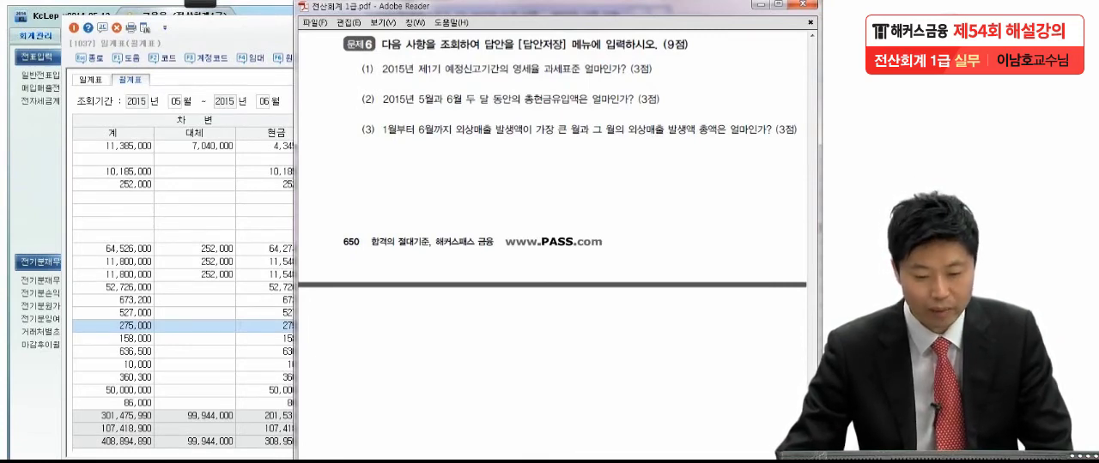
Step: Return to the 총계정원장 in KcLep and query the 월별 ledger from 2015년 01월 to 06월
{"action": "left_click", "coordinate": [255, 461]}
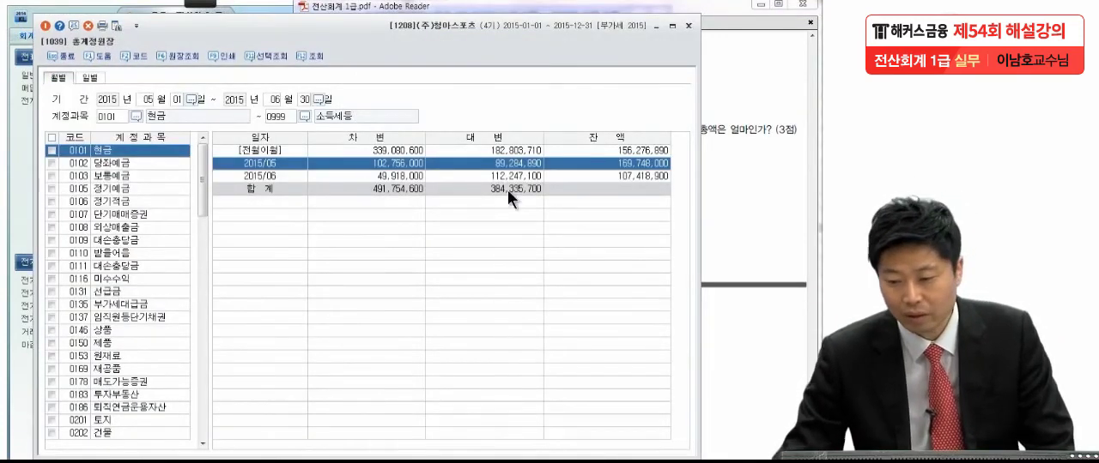
{"action": "left_click", "coordinate": [749, 148]}
{"action": "left_click", "coordinate": [263, 248]}
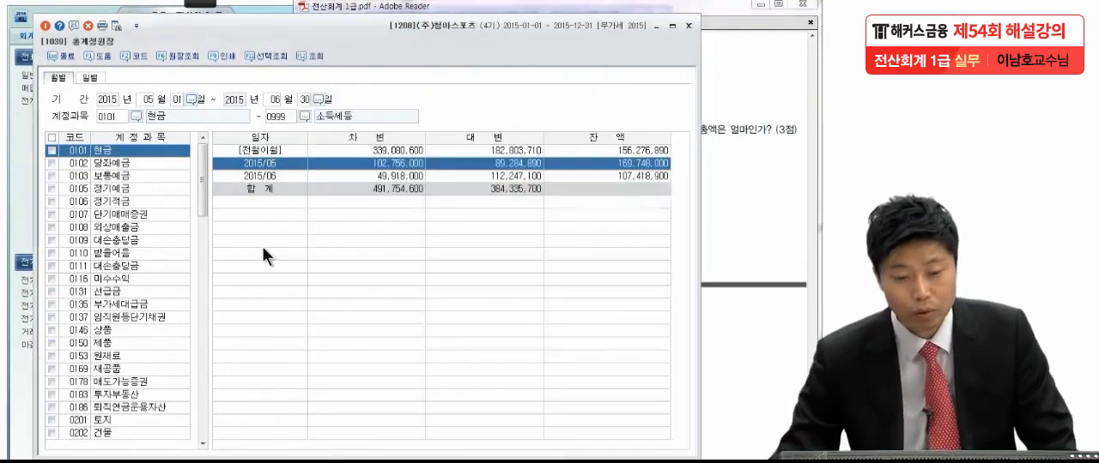
{"action": "left_click", "coordinate": [147, 98]}
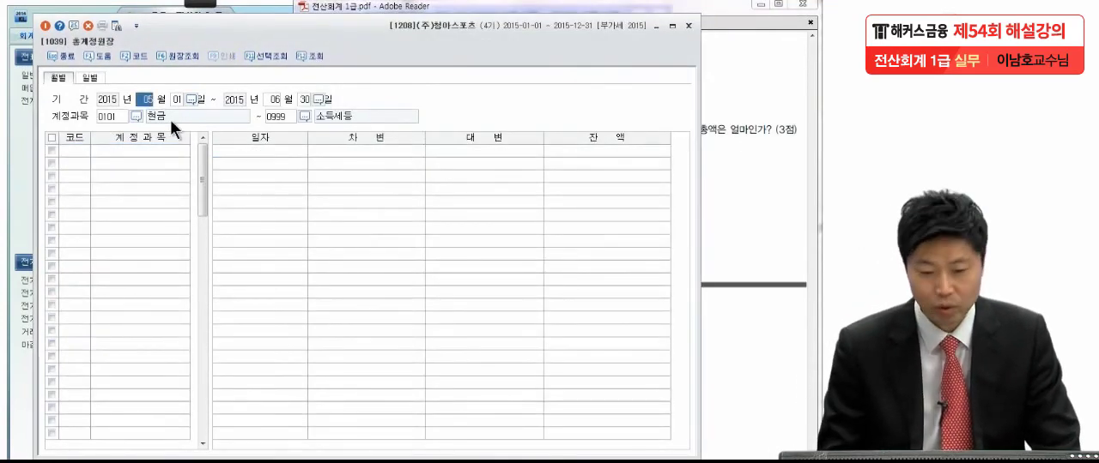
{"action": "type", "text": "1"}
{"action": "key", "text": "Return"}
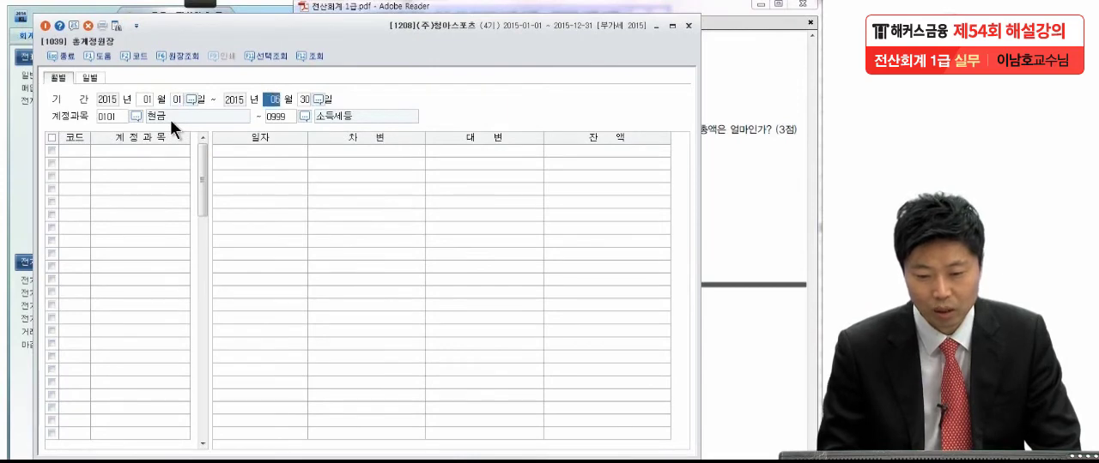
{"action": "key", "text": "Return"}
{"action": "key", "text": "Return"}
{"action": "key", "text": "Return"}
{"action": "key", "text": "Return"}
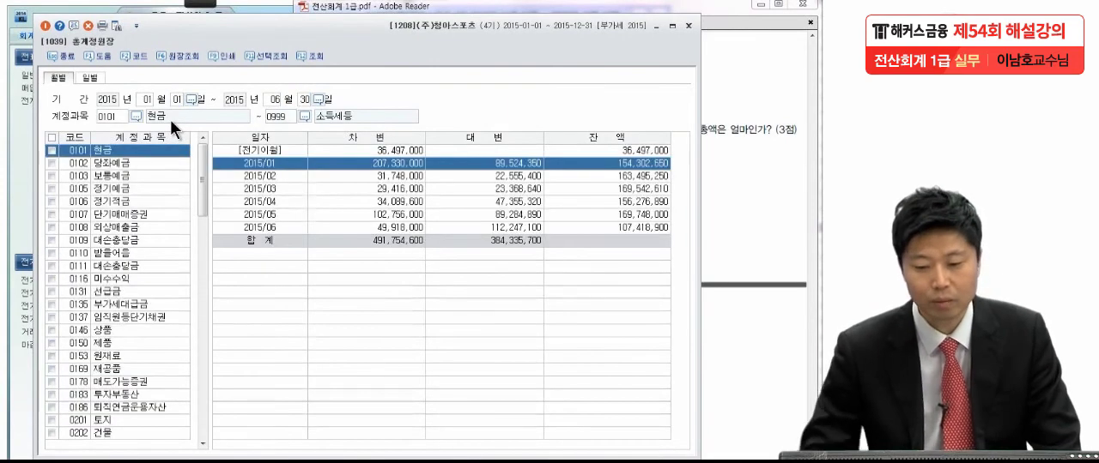
Step: Reread 문제6 item (3) and compare the monthly 차변 amounts of 0108 외상매출금, selecting the 2015/03 row
{"action": "left_click", "coordinate": [713, 102]}
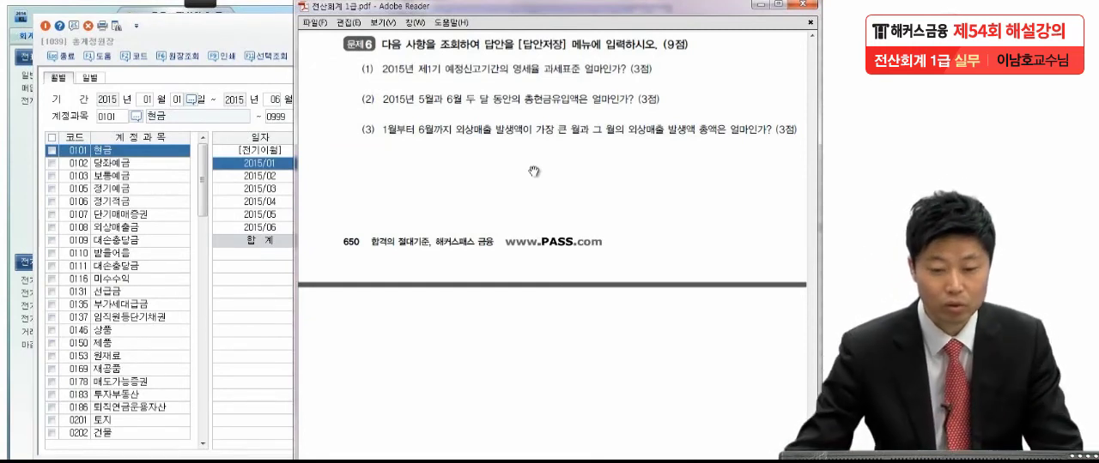
{"action": "left_click", "coordinate": [119, 229]}
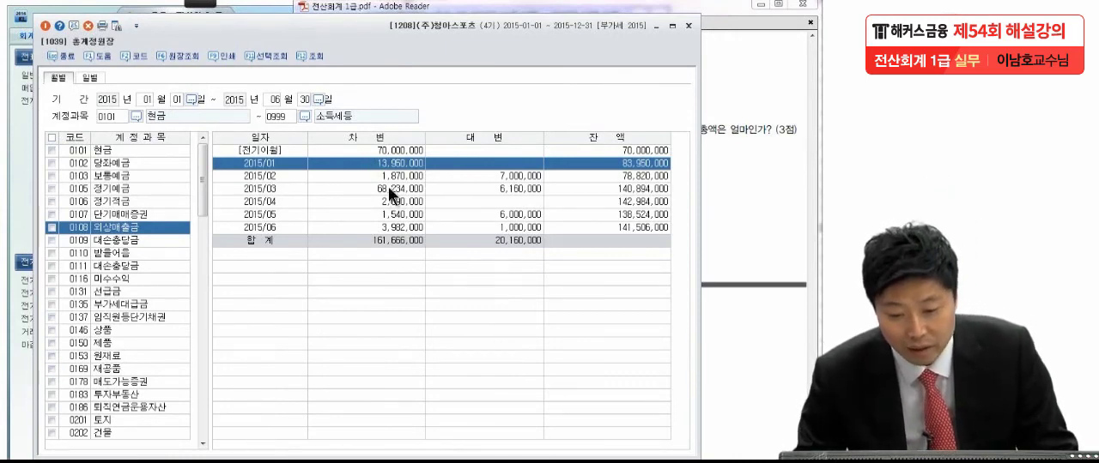
{"action": "left_click", "coordinate": [388, 186]}
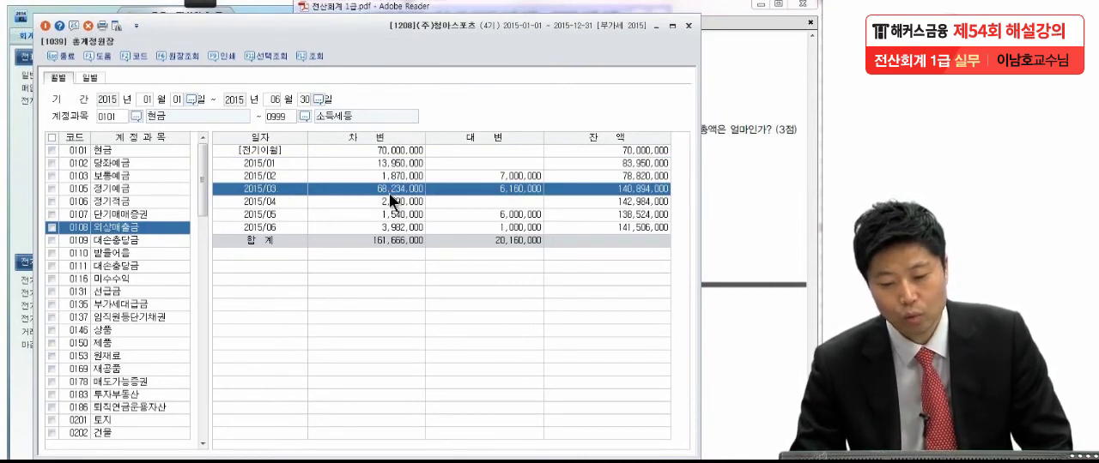
{"action": "left_click", "coordinate": [726, 156]}
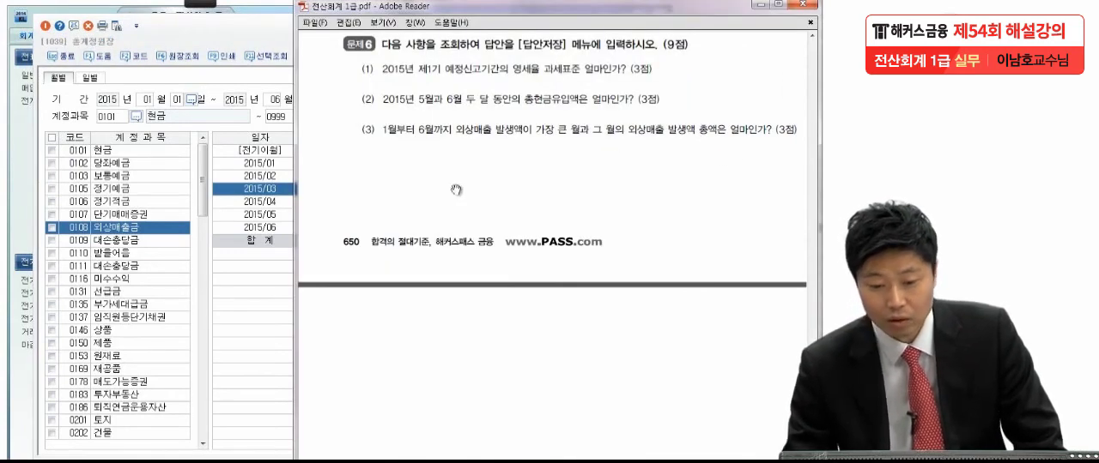
{"action": "left_click", "coordinate": [273, 192]}
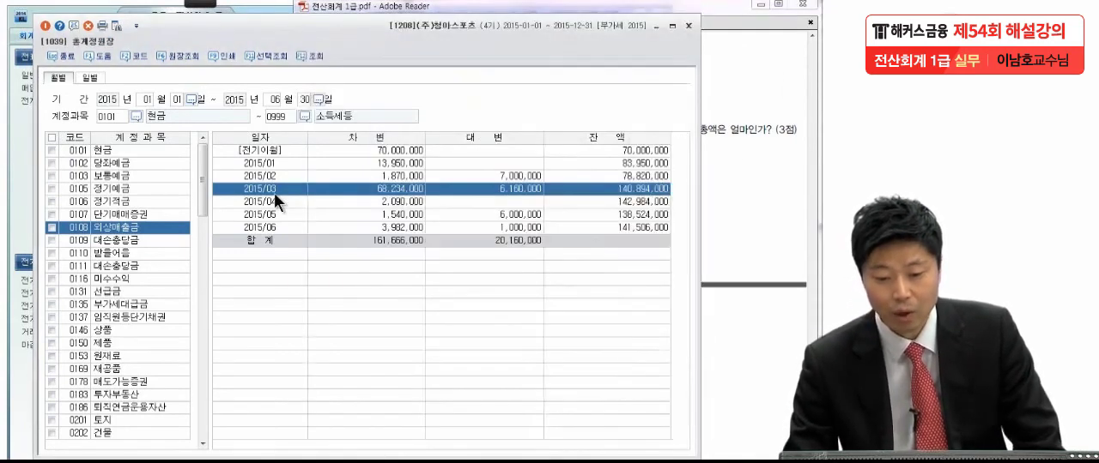
Step: Inspect the March 외상매출금 ledger detail and the 03-04 제품 sales voucher, close it, and return to the exam PDF
{"action": "double_click", "coordinate": [368, 186]}
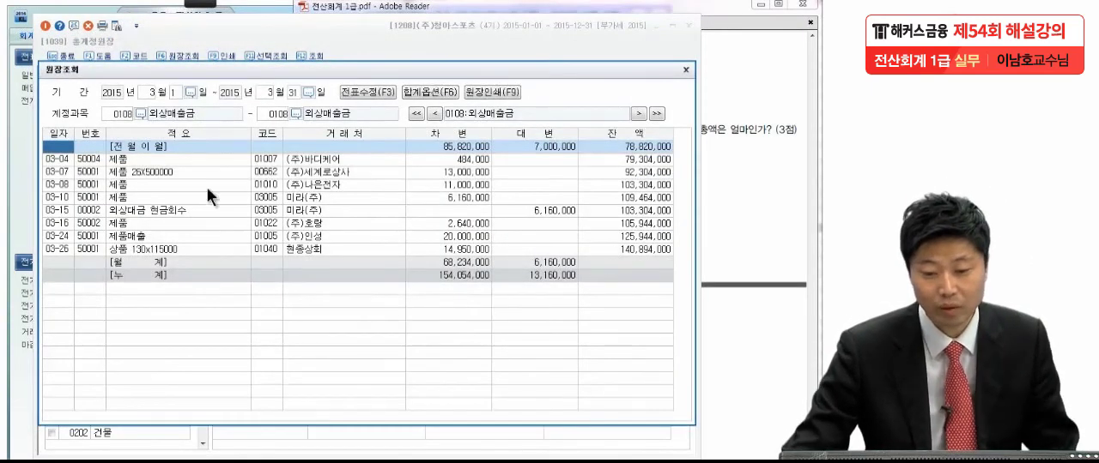
{"action": "left_click", "coordinate": [467, 160]}
{"action": "double_click", "coordinate": [463, 155]}
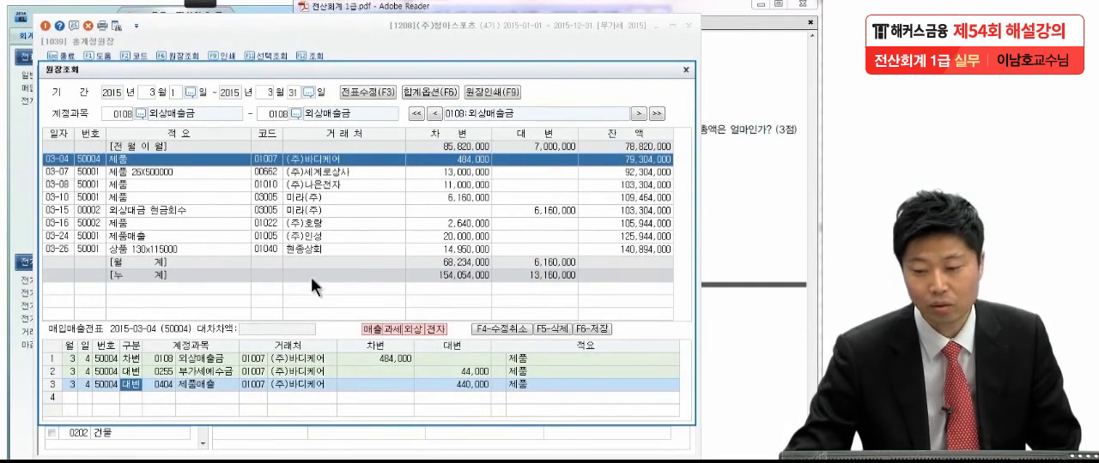
{"action": "left_click", "coordinate": [685, 66]}
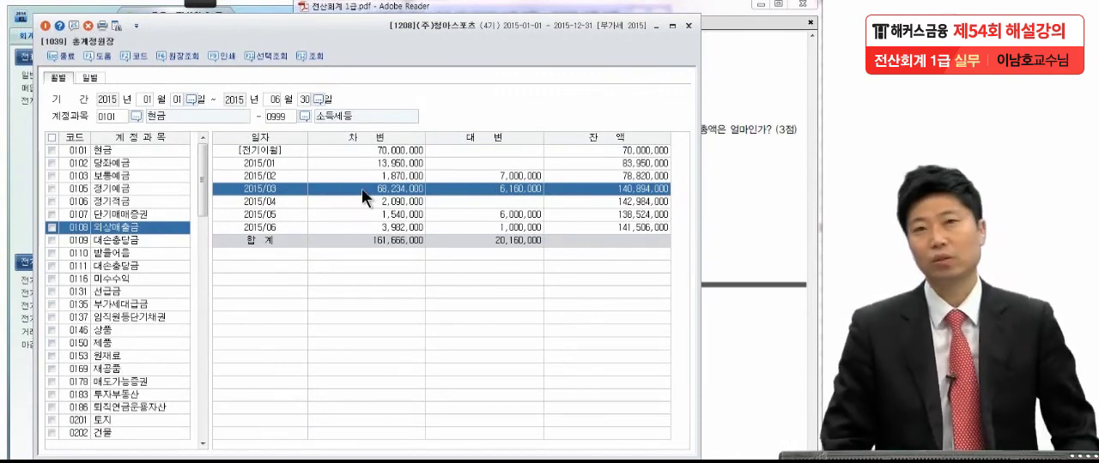
{"action": "left_click", "coordinate": [752, 168]}
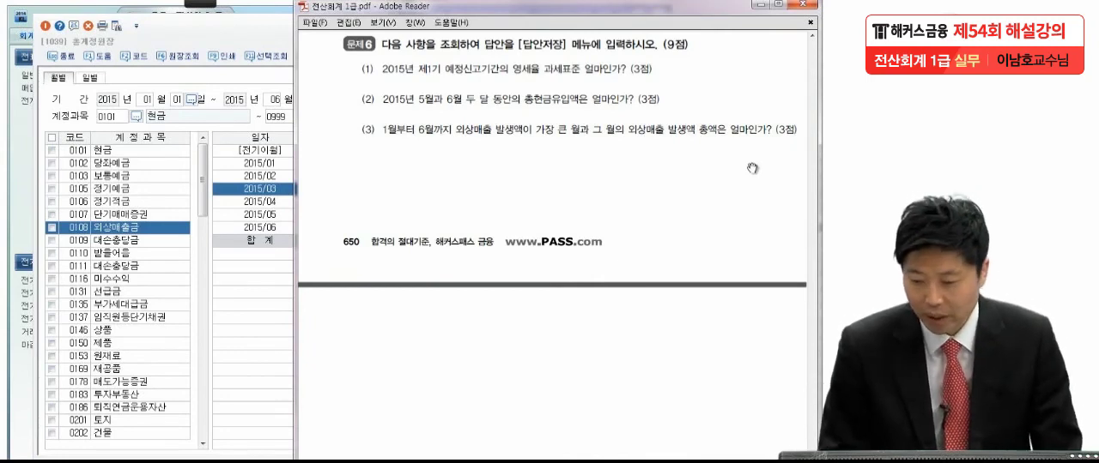